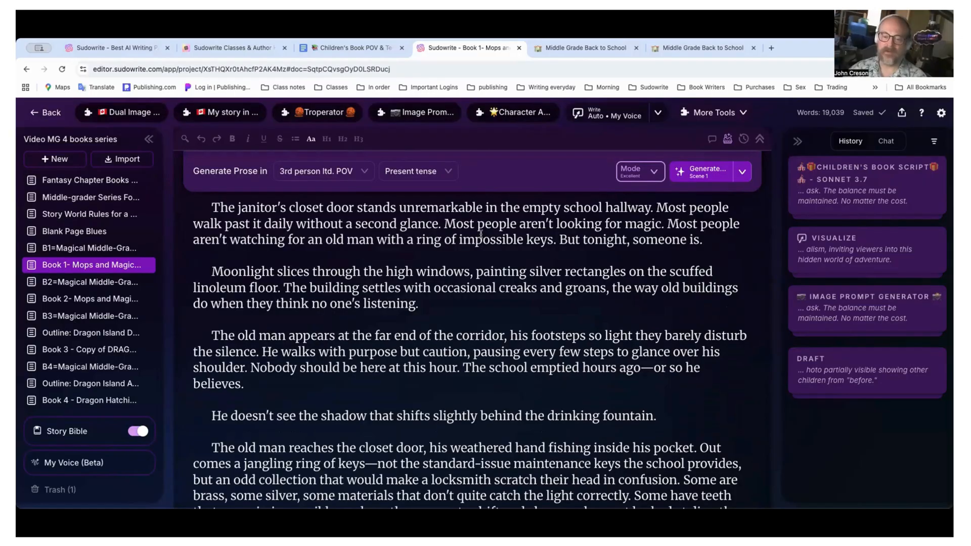
Run the Chapter-by-Chapter Story Audit plugin on the entire Book 1 manuscript without adding instructions.
{"action": "key", "text": "ctrl+a"}
{"action": "left_click", "coordinate": [738, 116]}
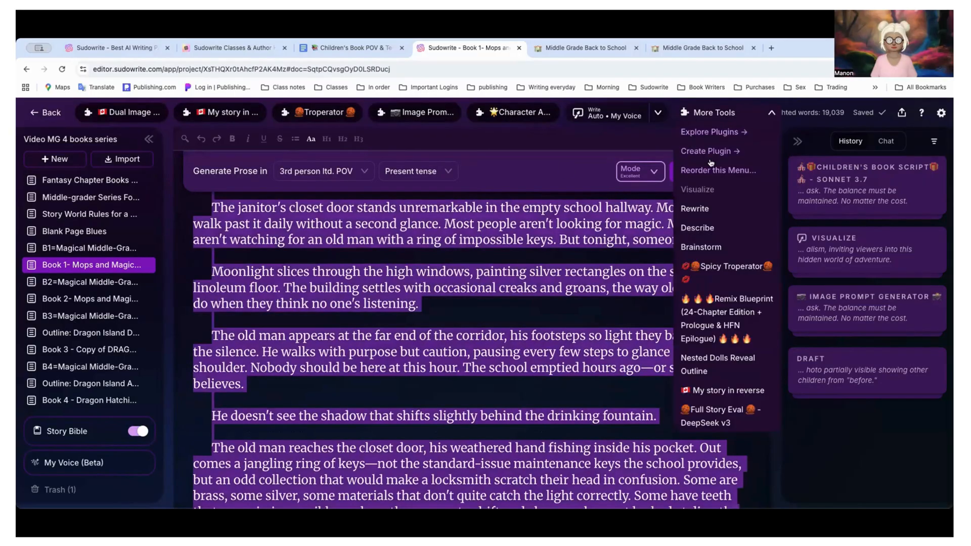
{"action": "scroll", "coordinate": [707, 243], "scroll_direction": "down", "scroll_amount": 4}
{"action": "scroll", "coordinate": [707, 243], "scroll_direction": "down", "scroll_amount": 10}
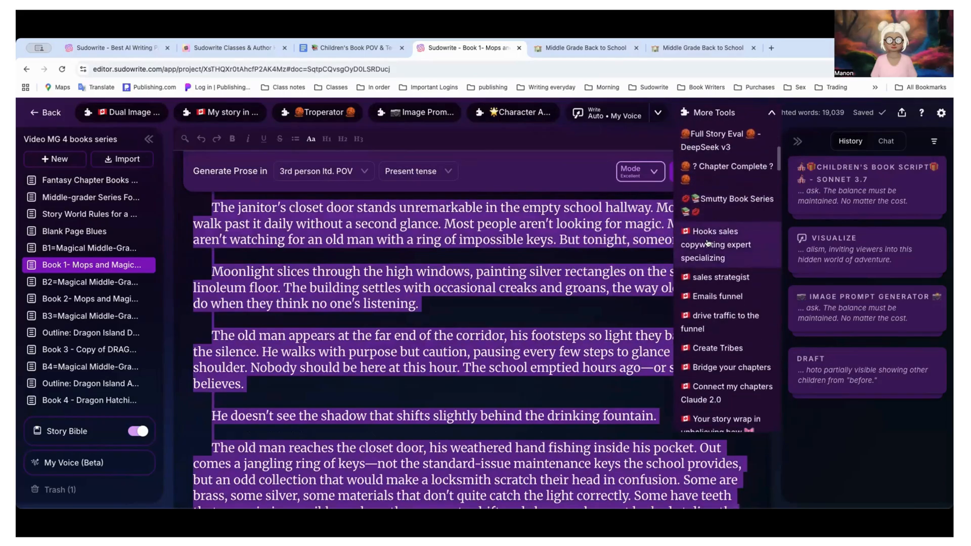
{"action": "scroll", "coordinate": [707, 242], "scroll_direction": "down", "scroll_amount": 10}
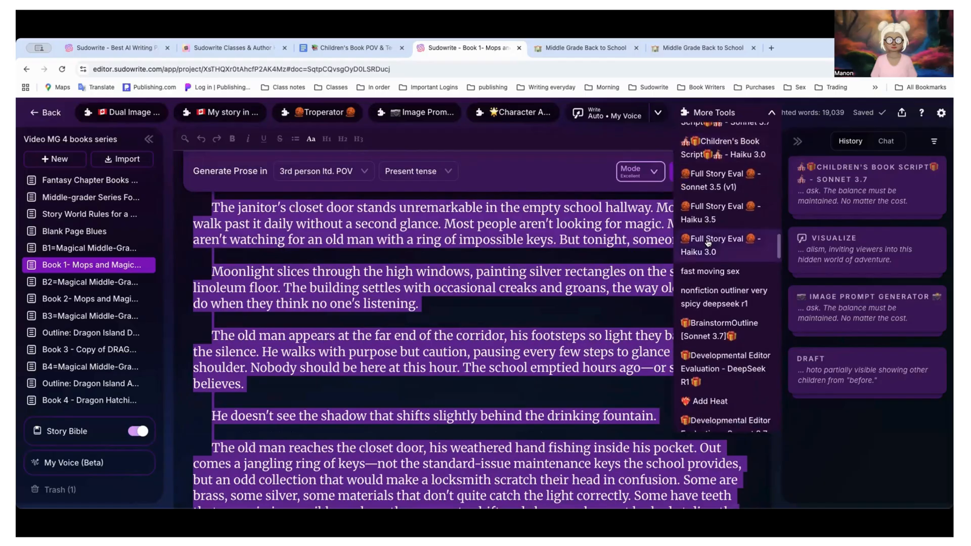
{"action": "scroll", "coordinate": [708, 242], "scroll_direction": "down", "scroll_amount": 5}
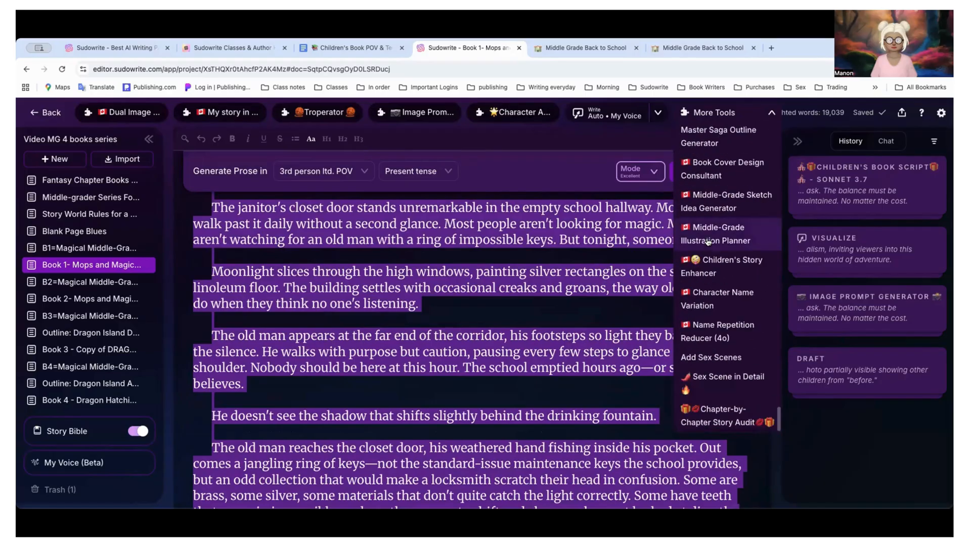
{"action": "left_click", "coordinate": [714, 417]}
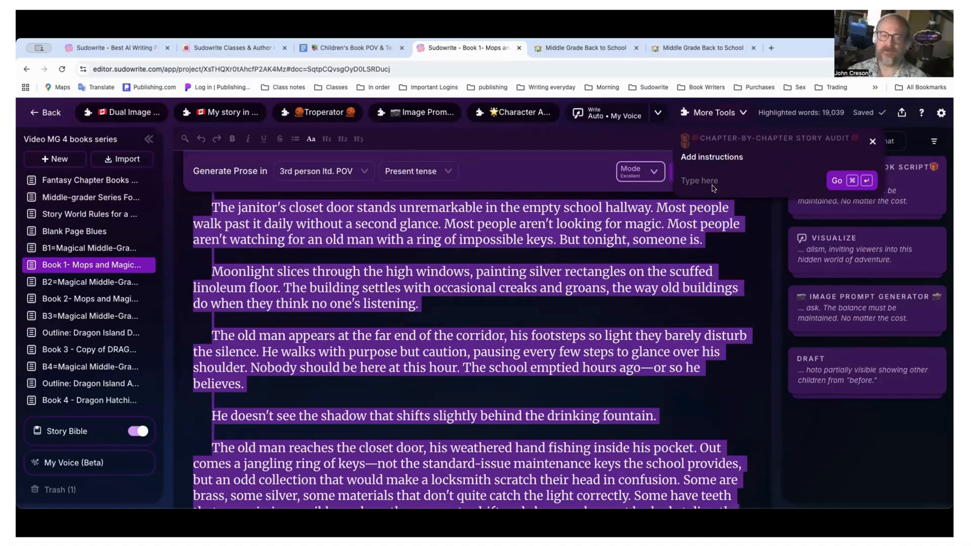
{"action": "left_click", "coordinate": [837, 181]}
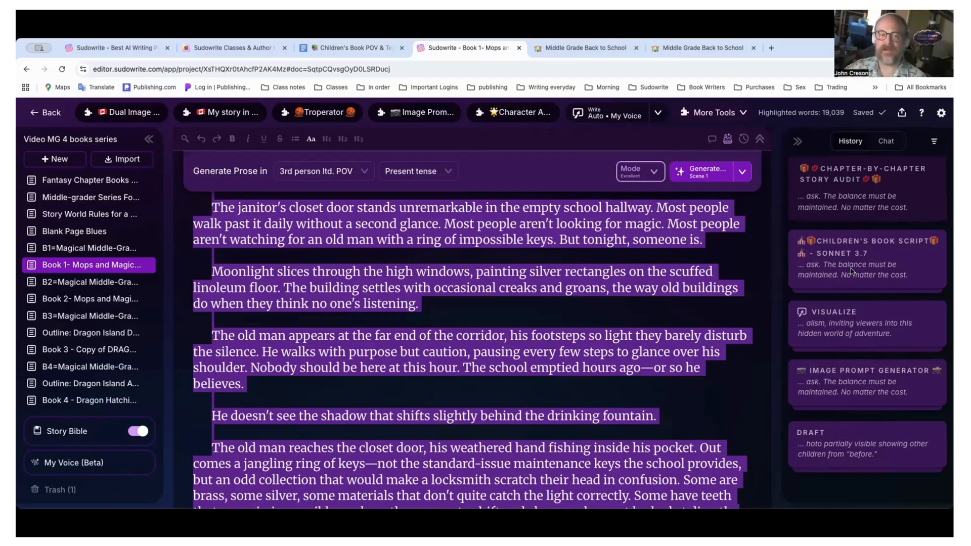
Close the duplicate Middle Grade Back to School browser page and return to the Book 1 manuscript.
{"action": "scroll", "coordinate": [687, 273], "scroll_direction": "up", "scroll_amount": 6}
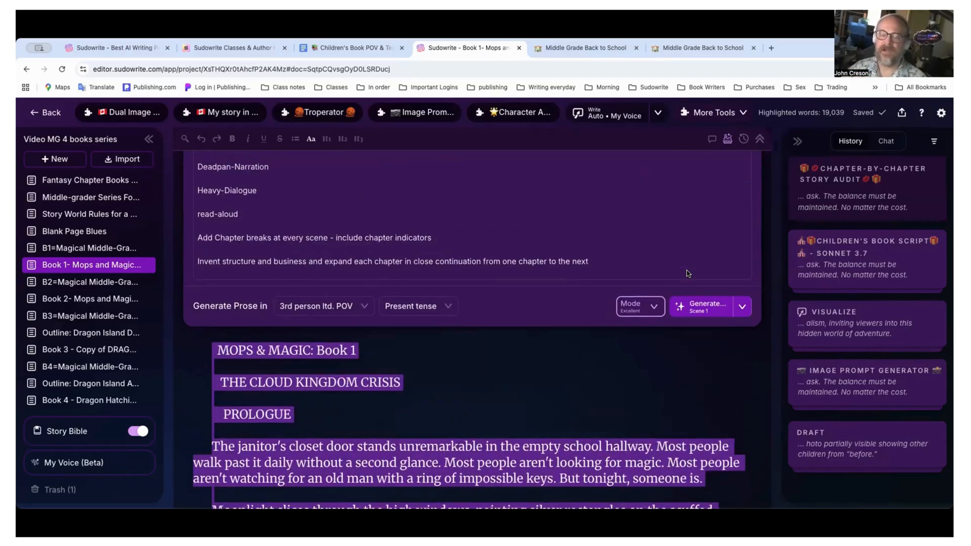
{"action": "scroll", "coordinate": [687, 274], "scroll_direction": "down", "scroll_amount": 5}
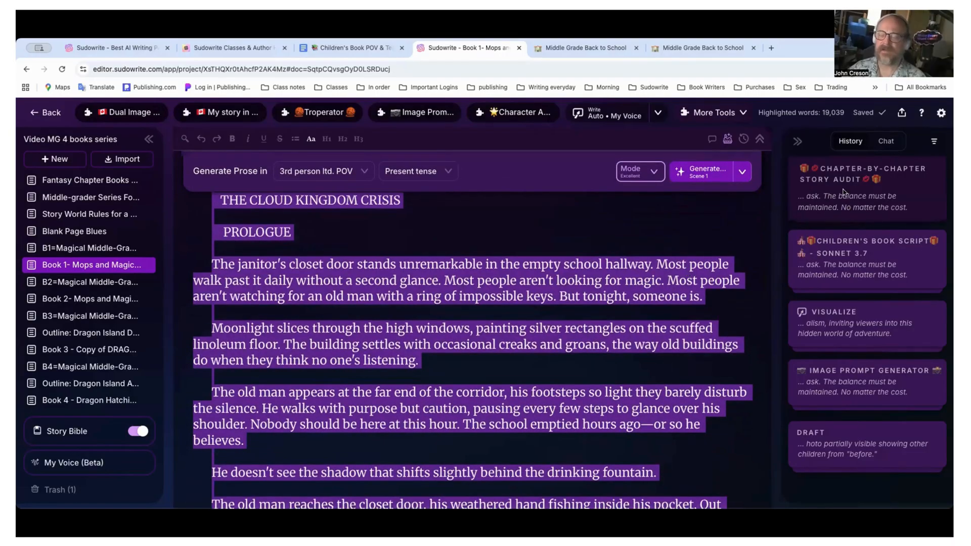
{"action": "left_click", "coordinate": [620, 49]}
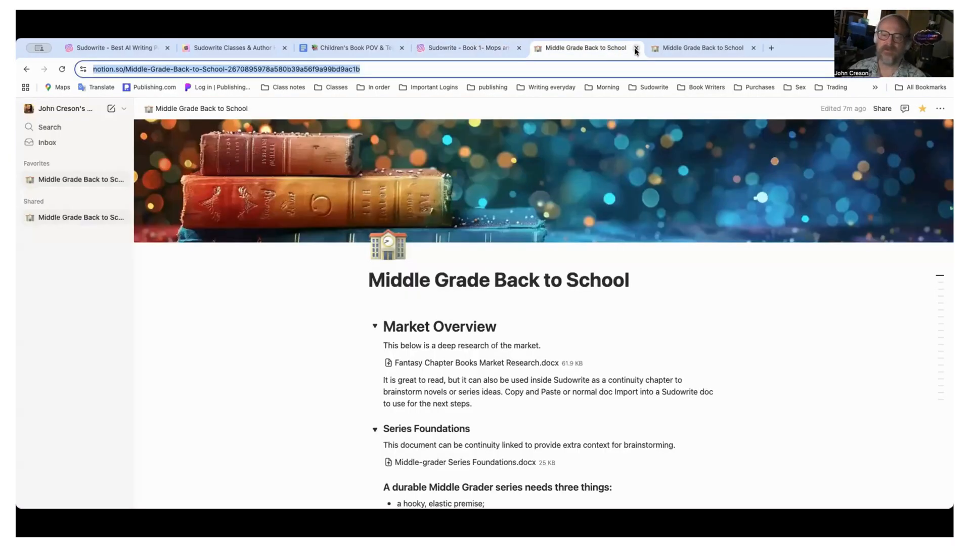
{"action": "left_click", "coordinate": [637, 48]}
{"action": "left_click", "coordinate": [499, 48]}
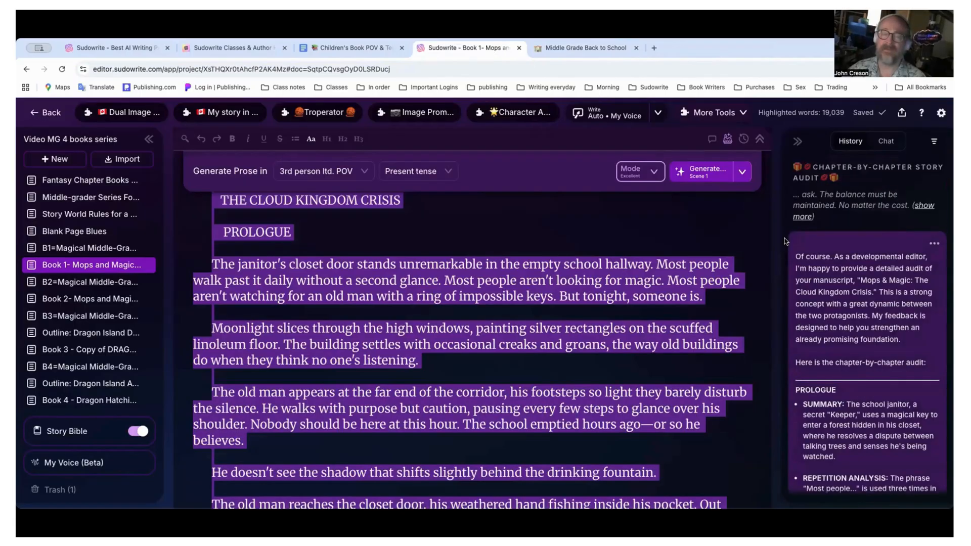
Examine the story audit's repetition analysis, missed opportunities and specific recommendations for the prologue and first chapters.
{"action": "scroll", "coordinate": [843, 268], "scroll_direction": "down", "scroll_amount": 15}
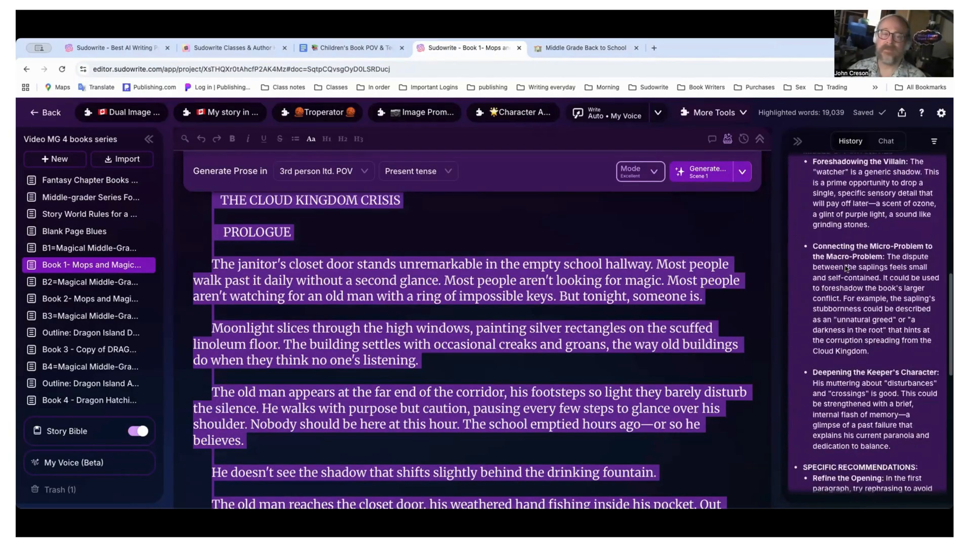
{"action": "left_click", "coordinate": [845, 269]}
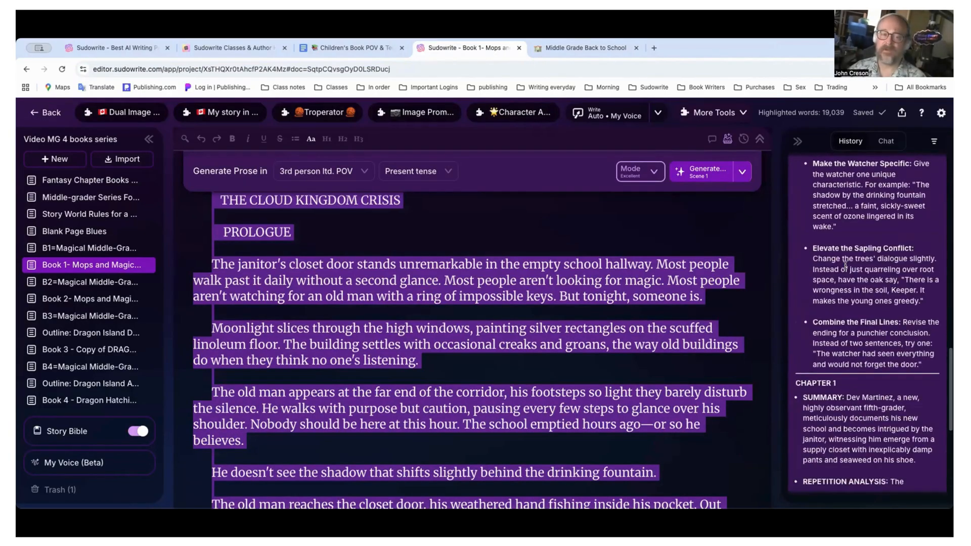
{"action": "scroll", "coordinate": [845, 265], "scroll_direction": "down", "scroll_amount": 7}
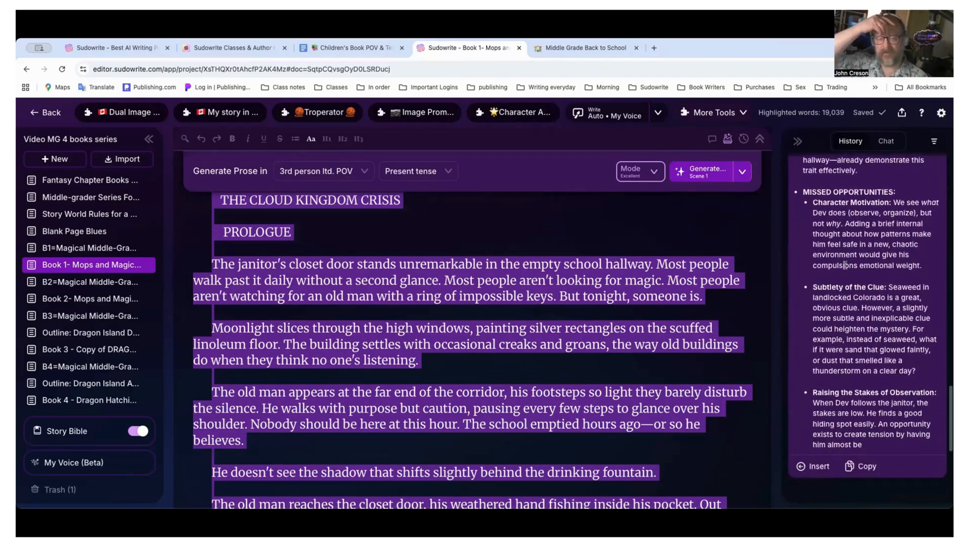
{"action": "scroll", "coordinate": [846, 268], "scroll_direction": "down", "scroll_amount": 6}
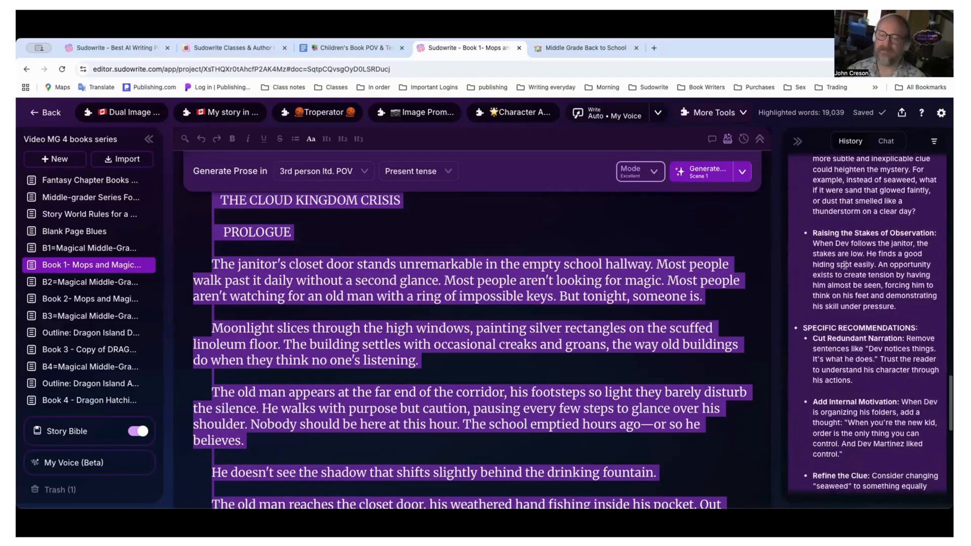
{"action": "scroll", "coordinate": [845, 268], "scroll_direction": "down", "scroll_amount": 6}
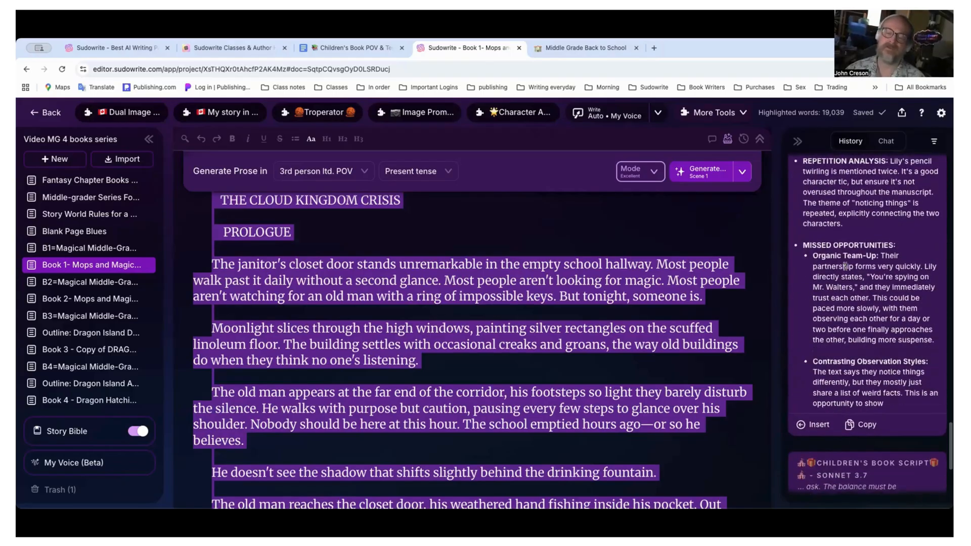
{"action": "scroll", "coordinate": [845, 265], "scroll_direction": "down", "scroll_amount": 5}
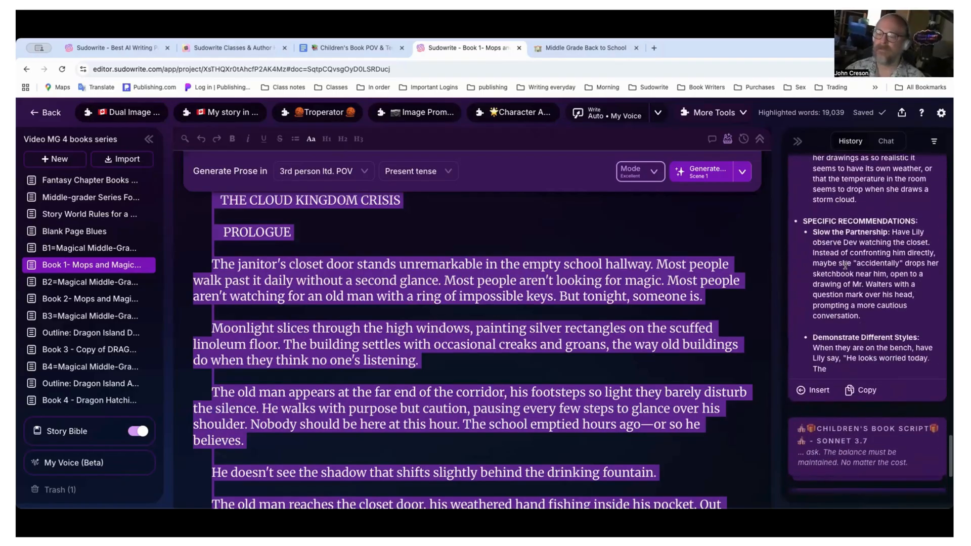
{"action": "scroll", "coordinate": [845, 268], "scroll_direction": "up", "scroll_amount": 5}
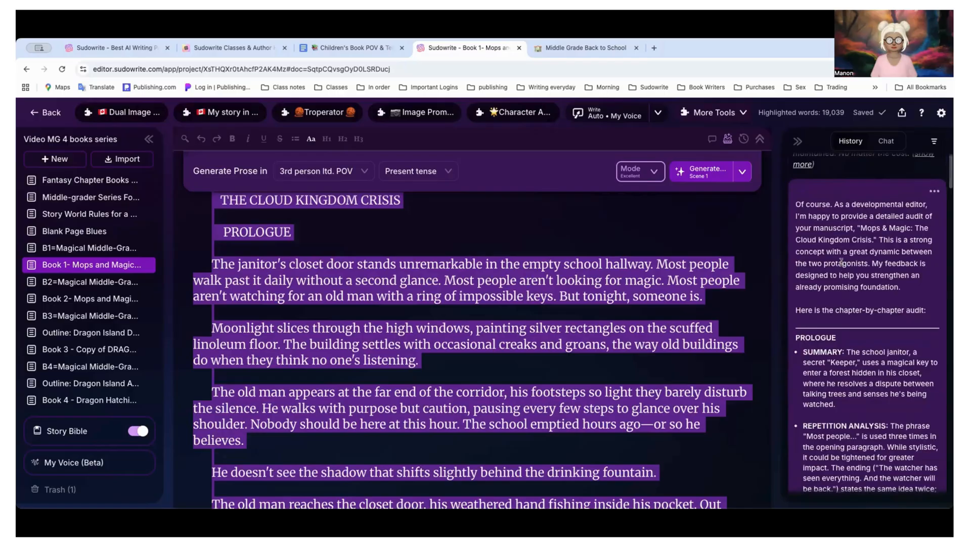
{"action": "scroll", "coordinate": [842, 262], "scroll_direction": "down", "scroll_amount": 2}
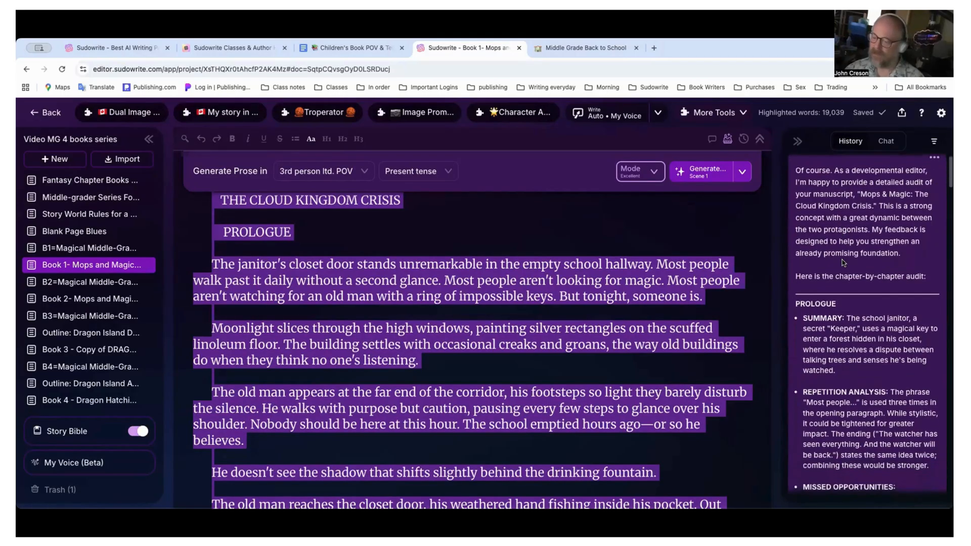
{"action": "scroll", "coordinate": [843, 263], "scroll_direction": "down", "scroll_amount": 3}
{"action": "scroll", "coordinate": [844, 262], "scroll_direction": "down", "scroll_amount": 1}
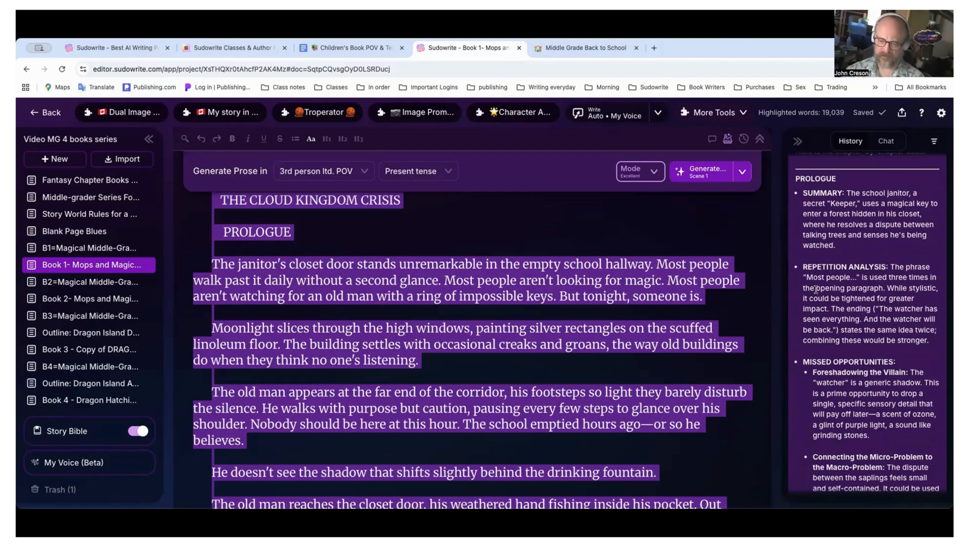
{"action": "scroll", "coordinate": [815, 290], "scroll_direction": "down", "scroll_amount": 1}
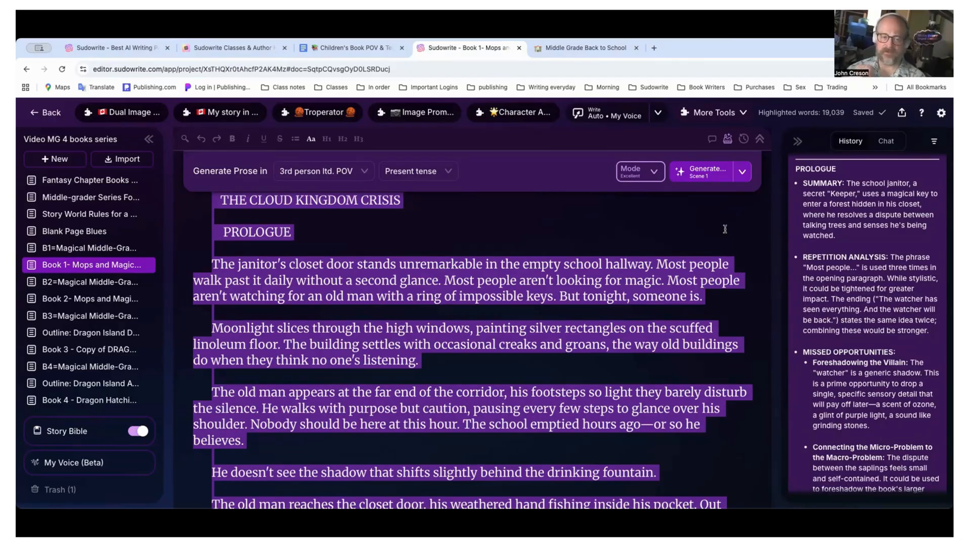
Run the Full Story Eval - DeepSeek v3 plugin on the selected manuscript without giving it a focus.
{"action": "left_click", "coordinate": [731, 116]}
{"action": "scroll", "coordinate": [731, 222], "scroll_direction": "down", "scroll_amount": 3}
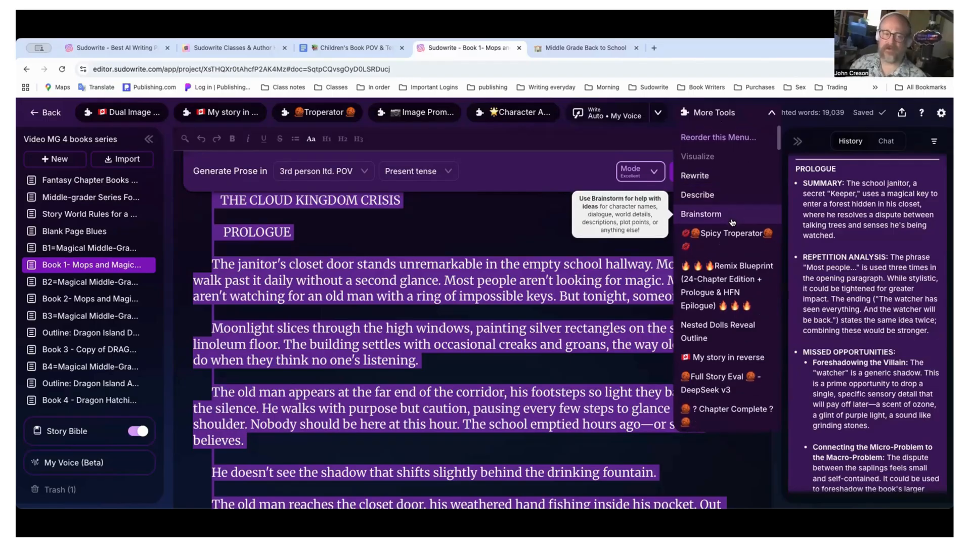
{"action": "scroll", "coordinate": [732, 222], "scroll_direction": "down", "scroll_amount": 1}
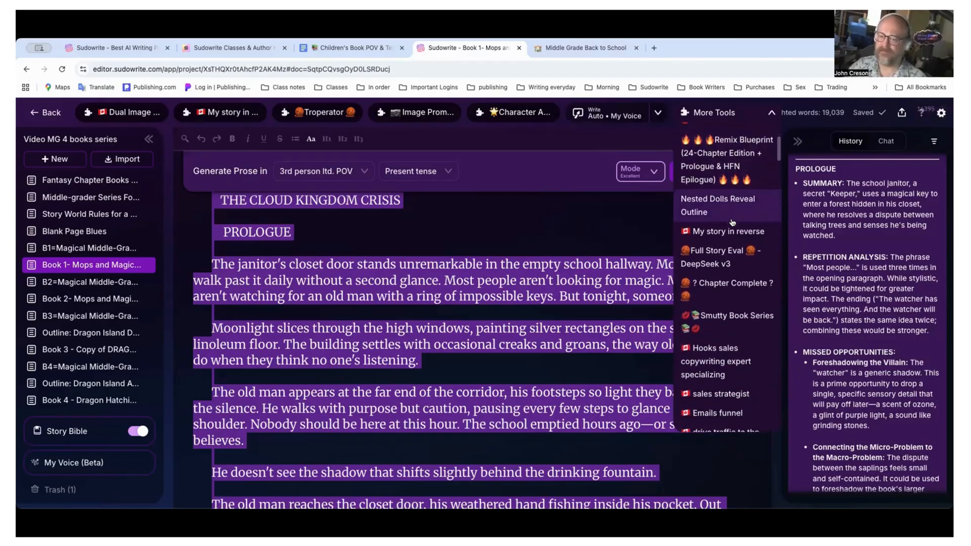
{"action": "left_click", "coordinate": [713, 262]}
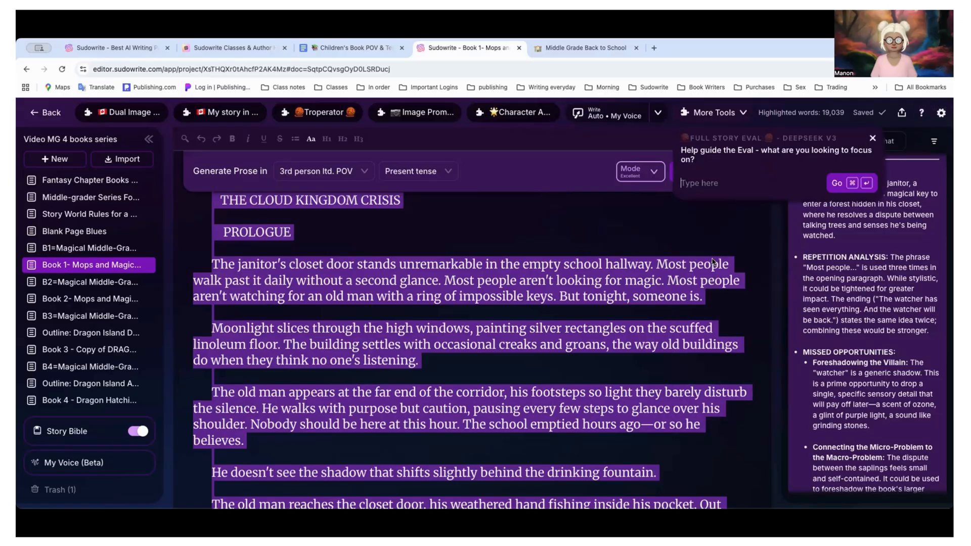
{"action": "left_click", "coordinate": [837, 186]}
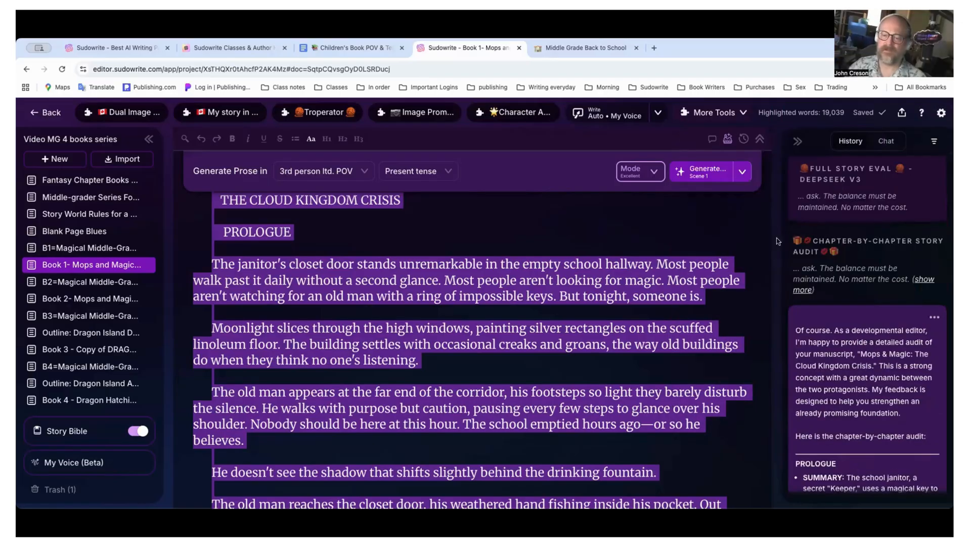
Read through the rest of the chapter-by-chapter audit, including its closing overall assessment and improvement suggestions.
{"action": "scroll", "coordinate": [828, 303], "scroll_direction": "down", "scroll_amount": 5}
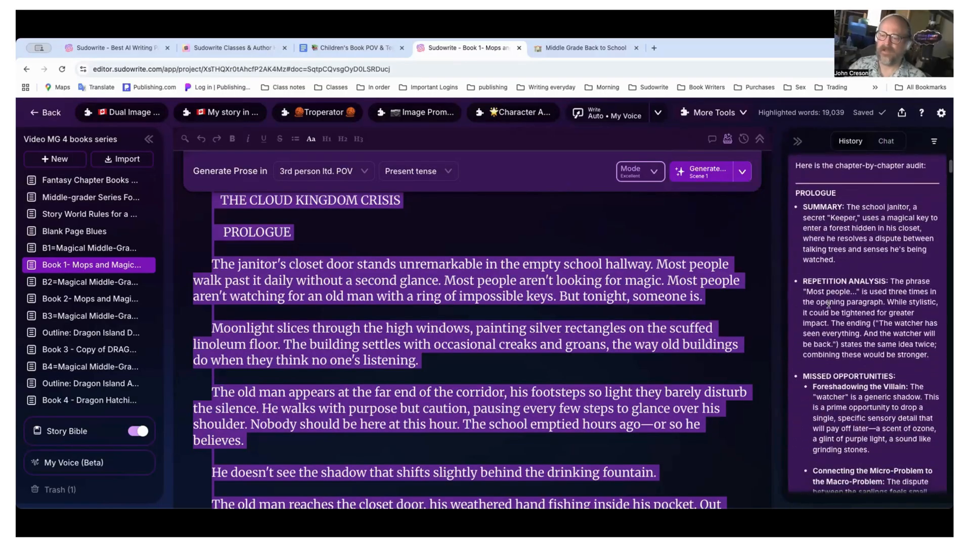
{"action": "scroll", "coordinate": [828, 303], "scroll_direction": "down", "scroll_amount": 5}
{"action": "scroll", "coordinate": [827, 303], "scroll_direction": "down", "scroll_amount": 2}
{"action": "scroll", "coordinate": [827, 302], "scroll_direction": "down", "scroll_amount": 10}
{"action": "scroll", "coordinate": [840, 327], "scroll_direction": "down", "scroll_amount": 15}
{"action": "scroll", "coordinate": [840, 328], "scroll_direction": "down", "scroll_amount": 15}
{"action": "scroll", "coordinate": [842, 329], "scroll_direction": "down", "scroll_amount": 15}
{"action": "scroll", "coordinate": [840, 327], "scroll_direction": "down", "scroll_amount": 12}
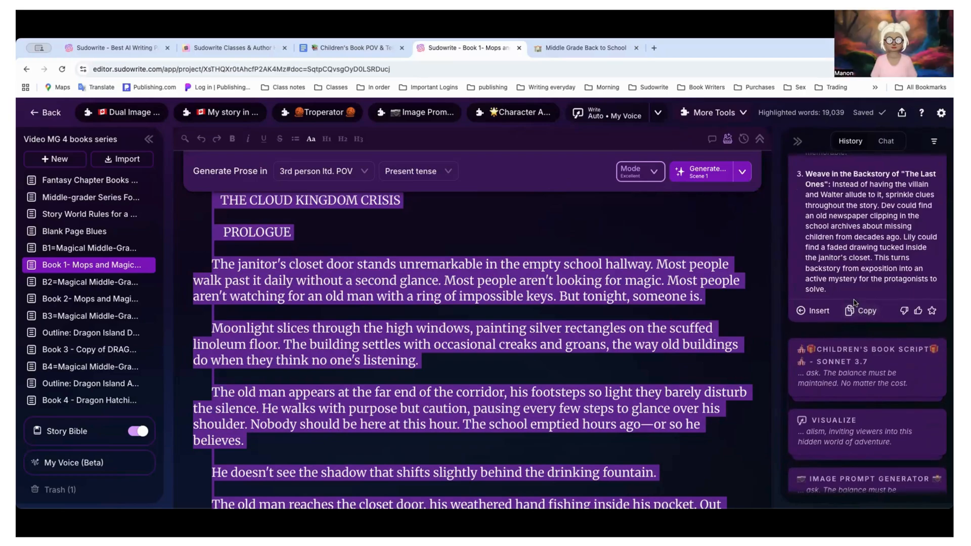
{"action": "scroll", "coordinate": [854, 300], "scroll_direction": "up", "scroll_amount": 2}
{"action": "scroll", "coordinate": [854, 299], "scroll_direction": "up", "scroll_amount": 5}
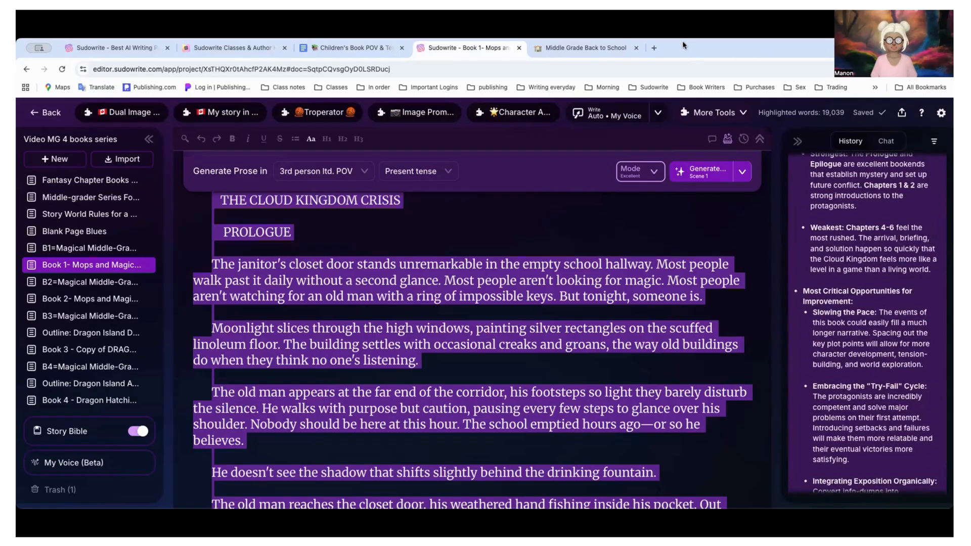
Check the credits used by each plugin in the account's recent activity, and close the settings.
{"action": "left_click", "coordinate": [940, 114]}
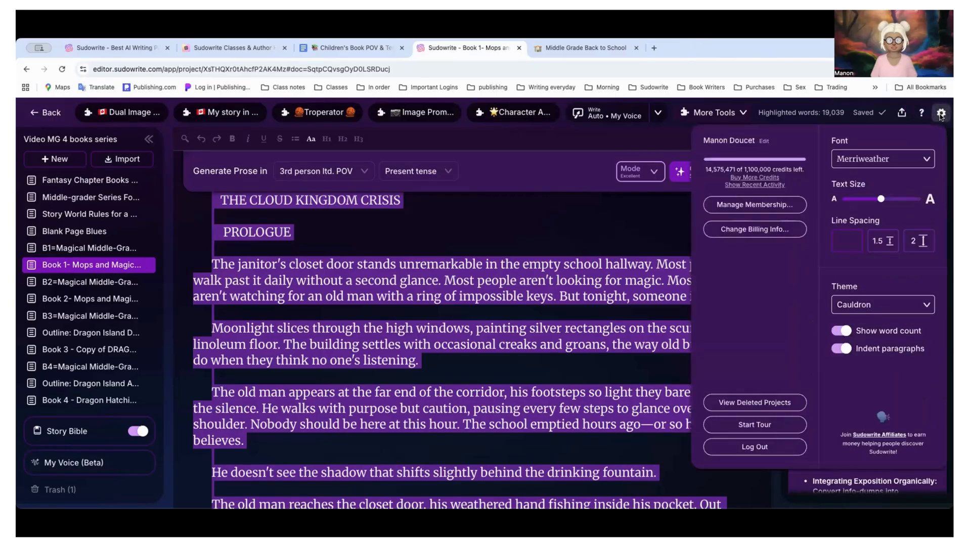
{"action": "left_click", "coordinate": [753, 286]}
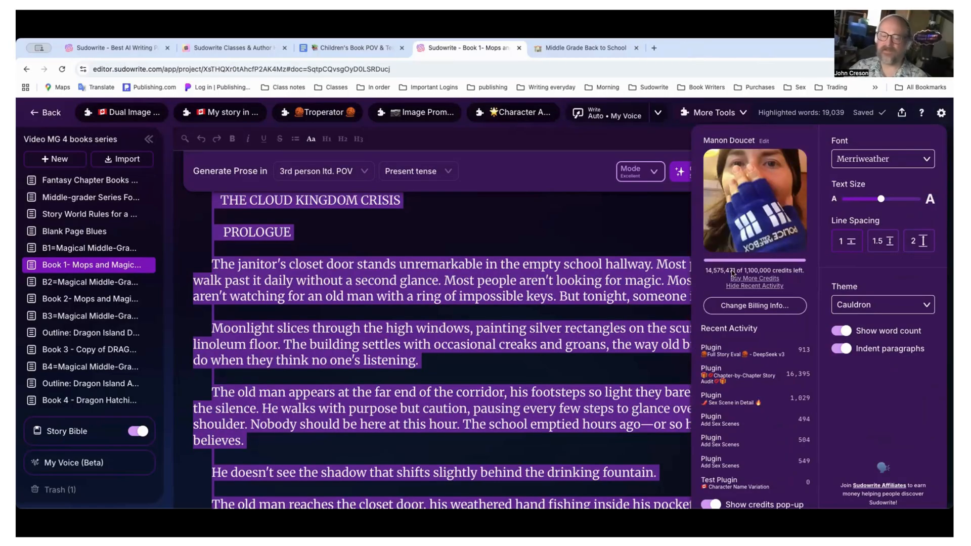
{"action": "left_click", "coordinate": [939, 114]}
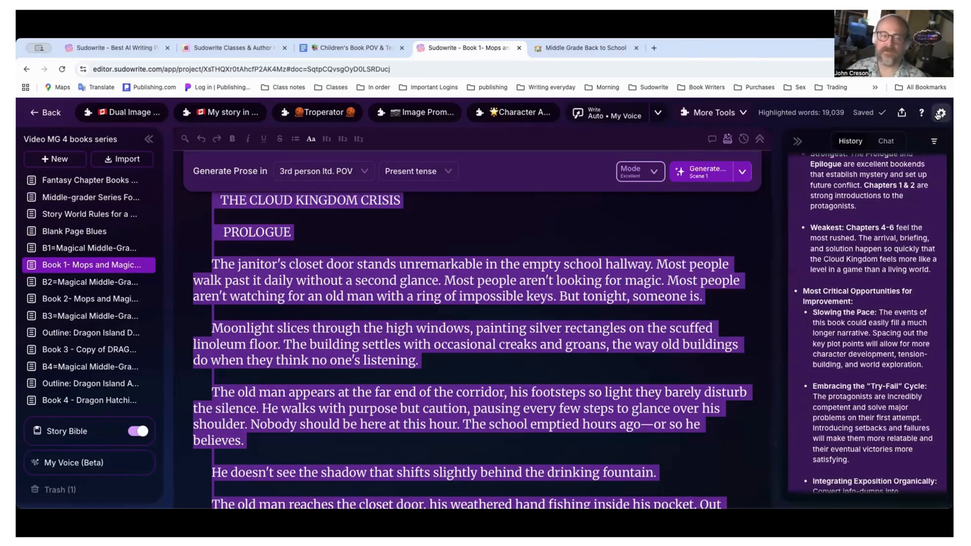
Go back through the audit to the Full Story Eval result and examine its readiness verdict, category scores and polishing suggestions.
{"action": "scroll", "coordinate": [811, 250], "scroll_direction": "down", "scroll_amount": 15}
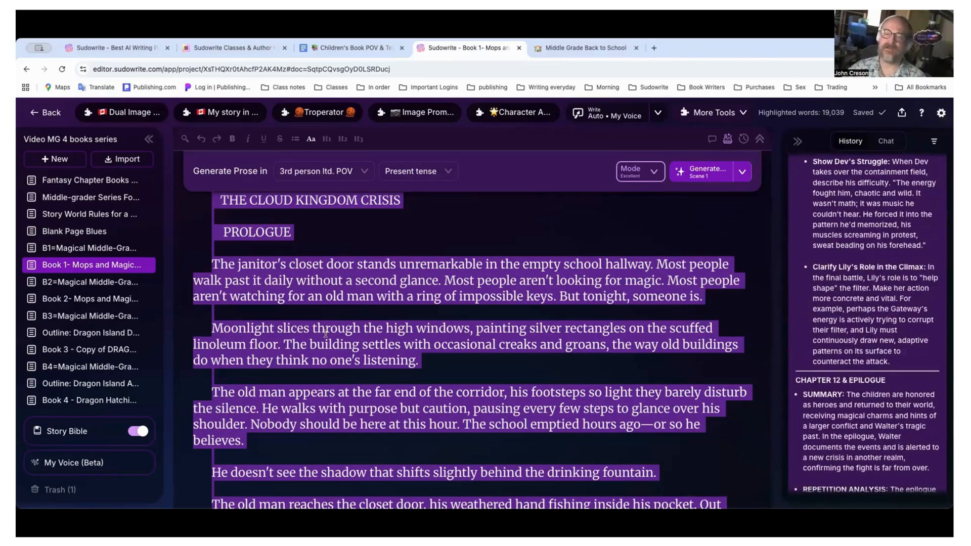
{"action": "scroll", "coordinate": [909, 338], "scroll_direction": "up", "scroll_amount": 1}
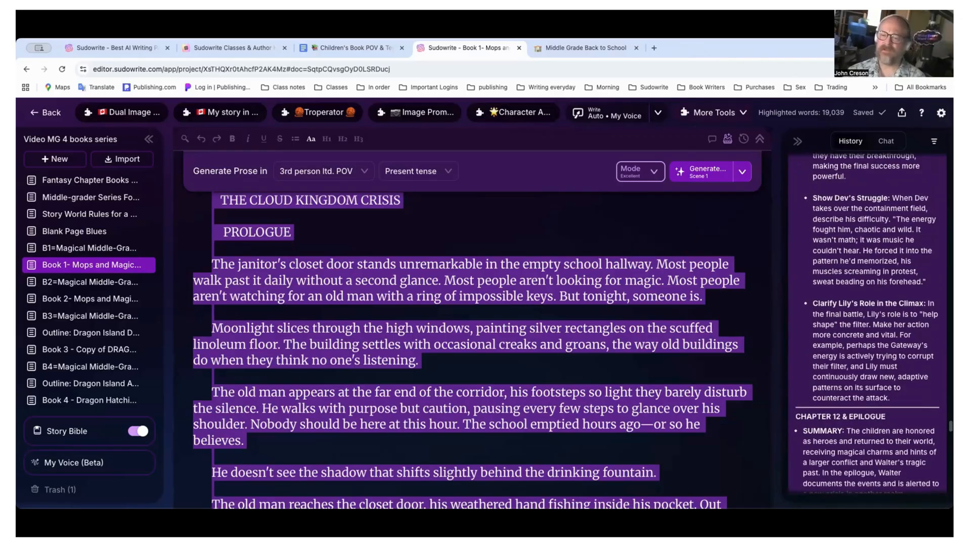
{"action": "scroll", "coordinate": [875, 237], "scroll_direction": "up", "scroll_amount": 10}
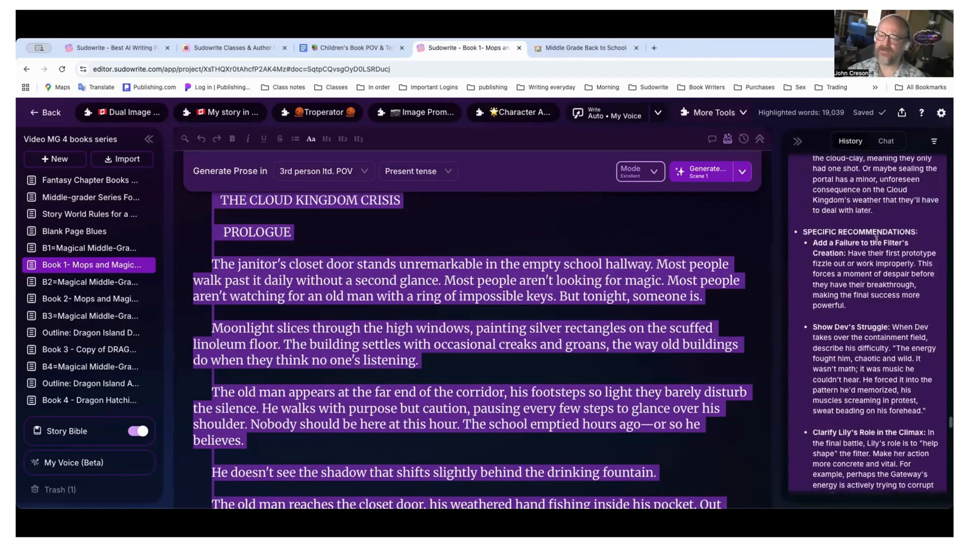
{"action": "scroll", "coordinate": [877, 240], "scroll_direction": "up", "scroll_amount": 15}
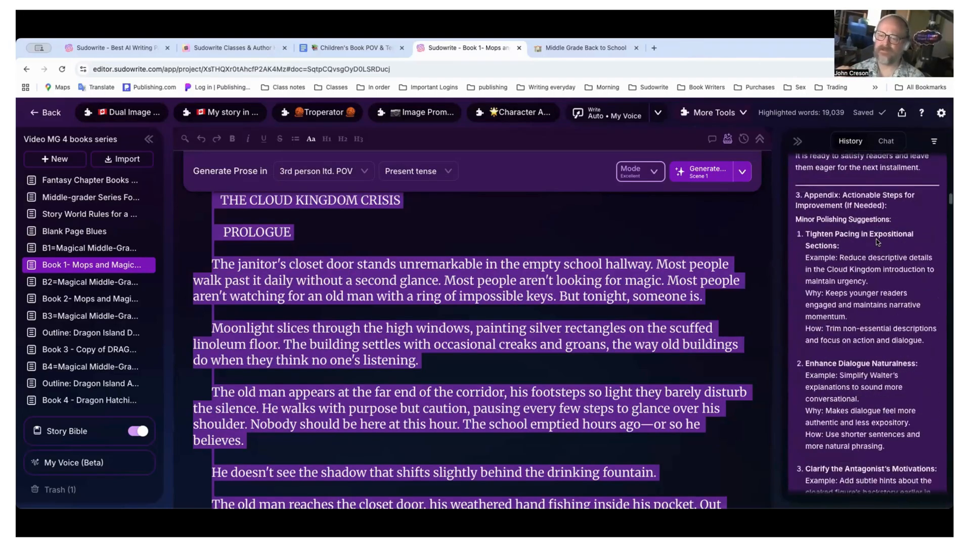
{"action": "scroll", "coordinate": [880, 236], "scroll_direction": "down", "scroll_amount": 2}
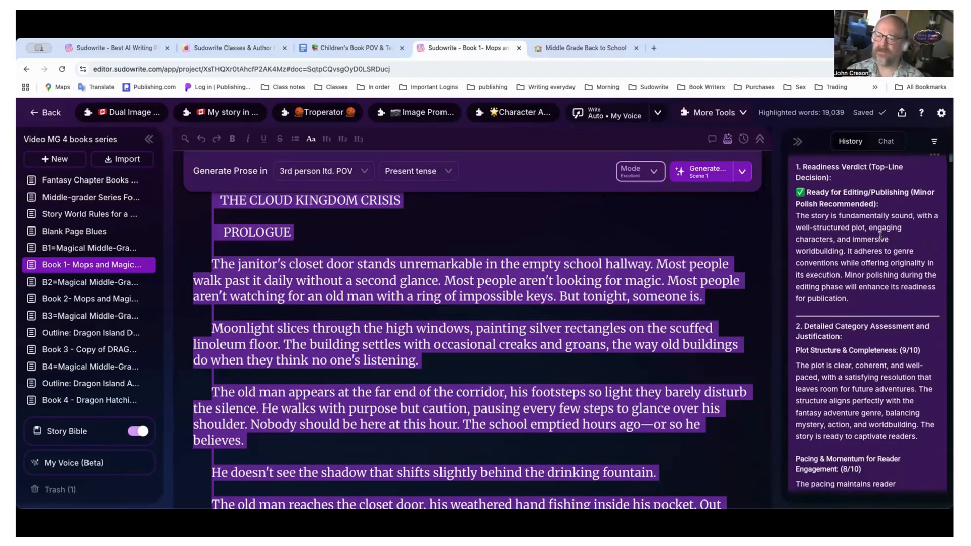
Read the Full Story Eval's readiness verdict and its category assessments, from plot structure through overall reader experience.
{"action": "scroll", "coordinate": [880, 236], "scroll_direction": "down", "scroll_amount": 2}
{"action": "scroll", "coordinate": [880, 236], "scroll_direction": "up", "scroll_amount": 2}
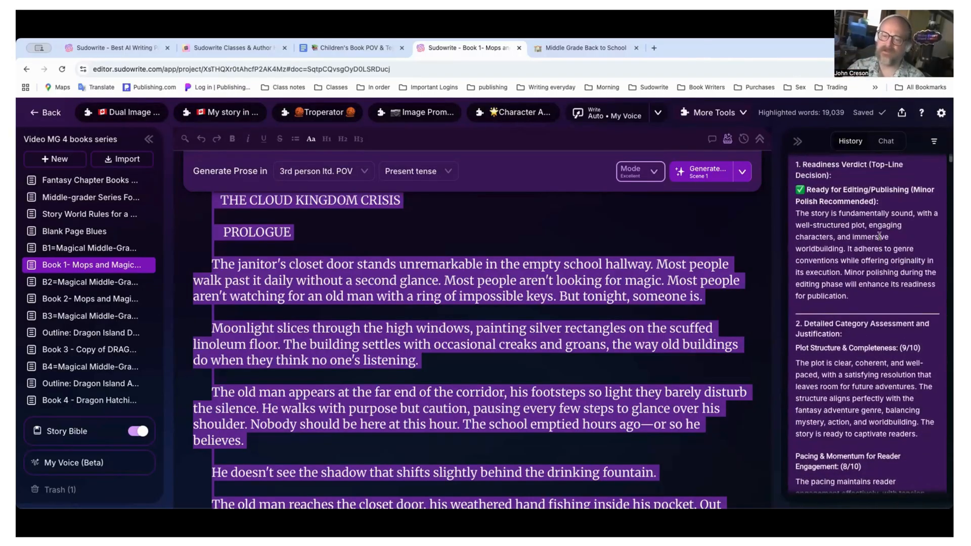
{"action": "scroll", "coordinate": [879, 236], "scroll_direction": "up", "scroll_amount": 1}
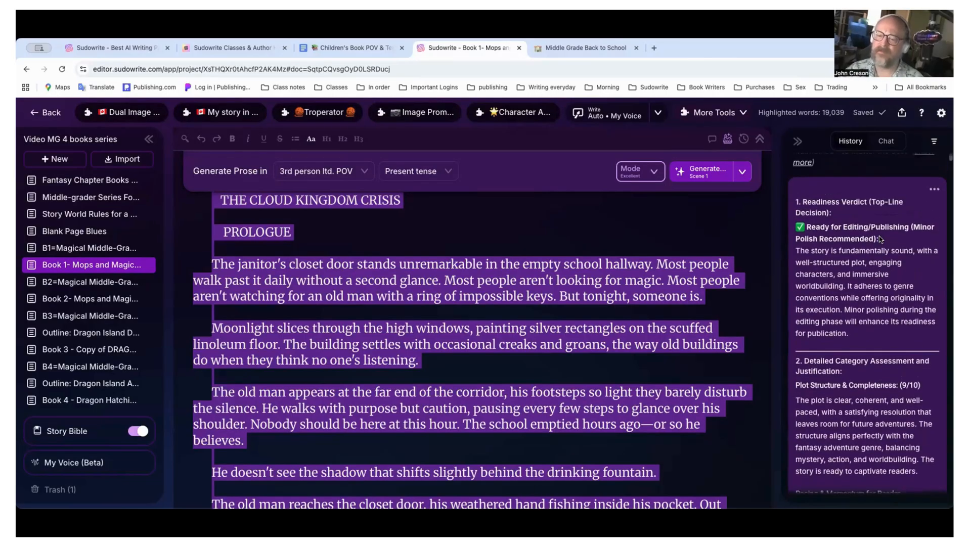
{"action": "scroll", "coordinate": [880, 240], "scroll_direction": "down", "scroll_amount": 3}
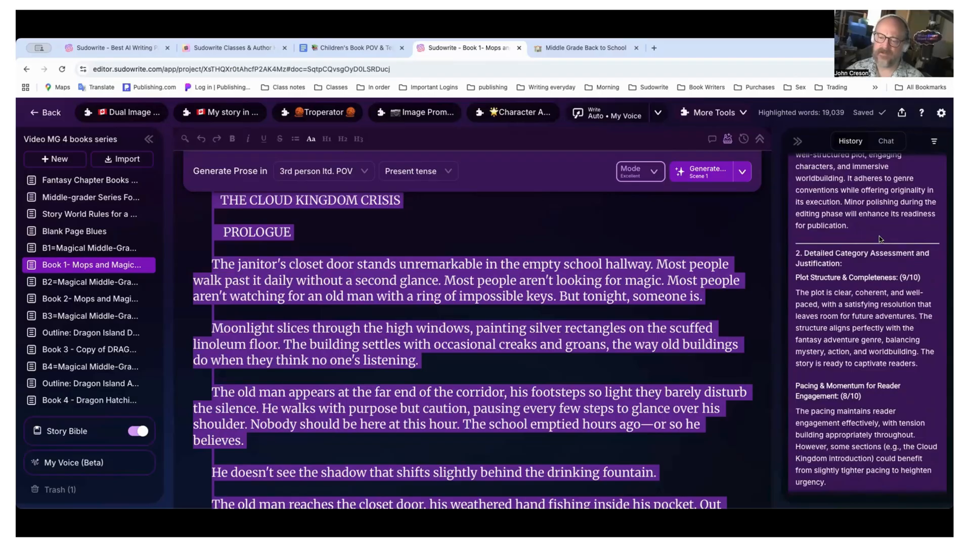
{"action": "scroll", "coordinate": [880, 239], "scroll_direction": "down", "scroll_amount": 3}
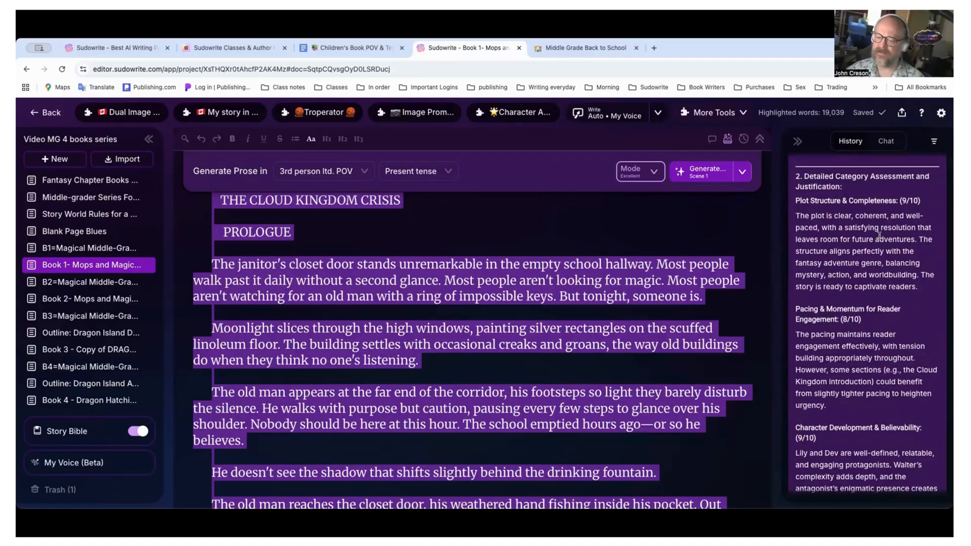
{"action": "scroll", "coordinate": [880, 236], "scroll_direction": "down", "scroll_amount": 5}
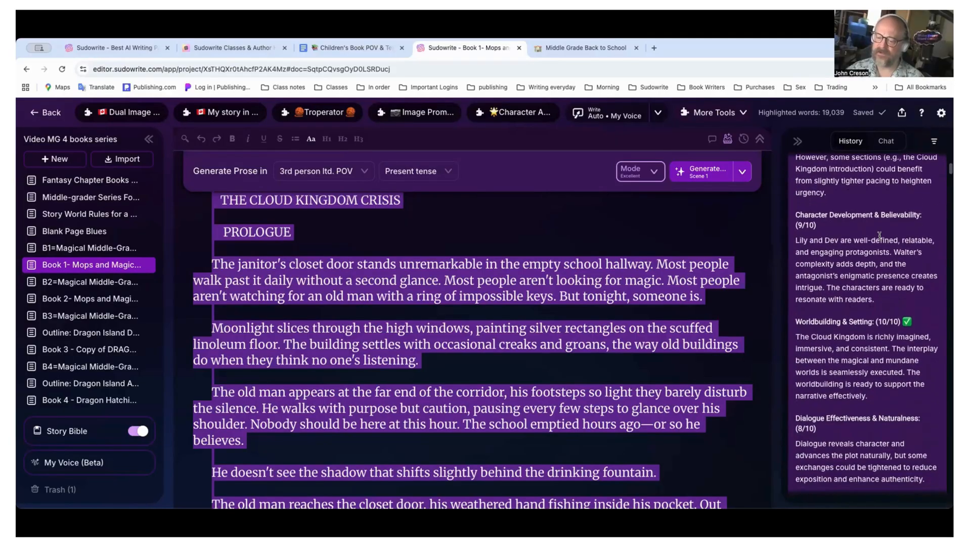
{"action": "scroll", "coordinate": [879, 235], "scroll_direction": "down", "scroll_amount": 1}
{"action": "scroll", "coordinate": [880, 236], "scroll_direction": "up", "scroll_amount": 1}
{"action": "scroll", "coordinate": [879, 238], "scroll_direction": "down", "scroll_amount": 1}
{"action": "scroll", "coordinate": [880, 237], "scroll_direction": "down", "scroll_amount": 2}
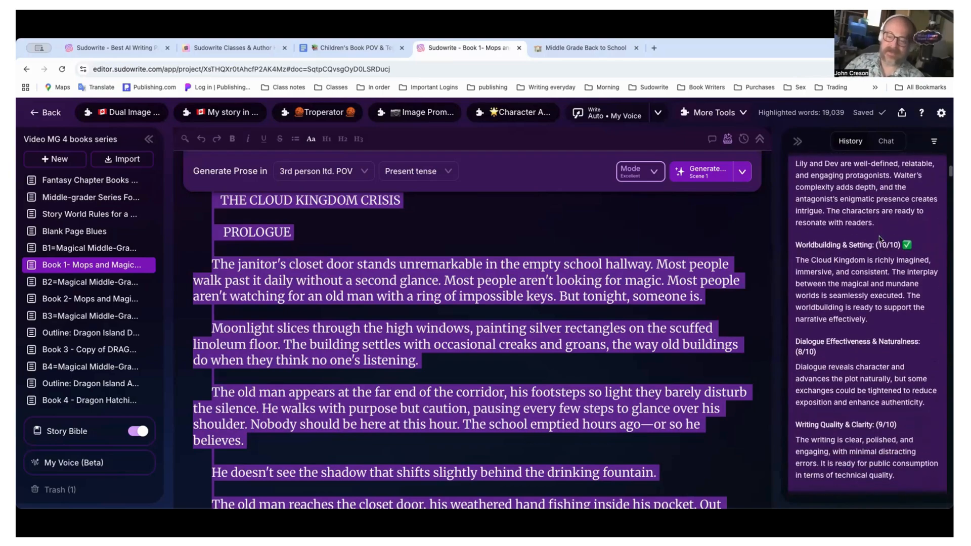
{"action": "scroll", "coordinate": [879, 236], "scroll_direction": "down", "scroll_amount": 1}
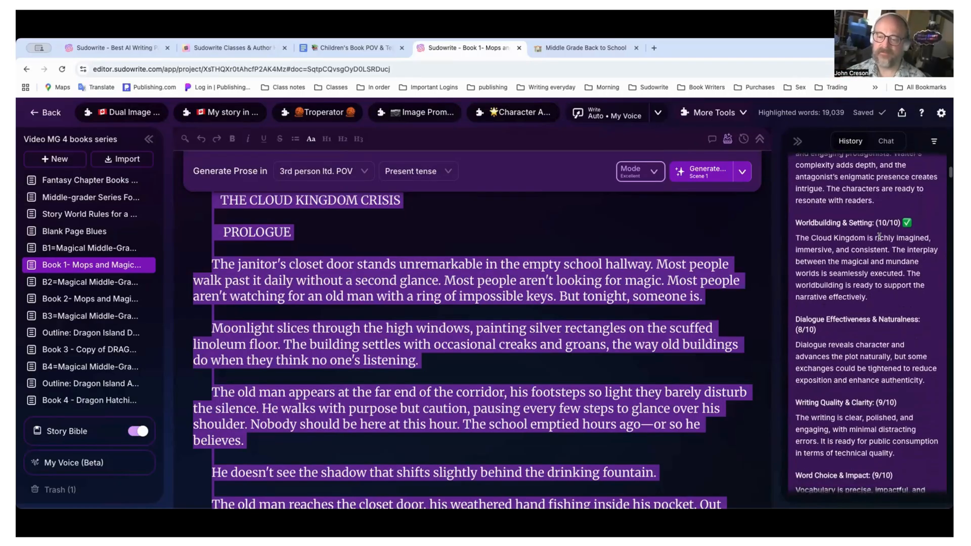
{"action": "scroll", "coordinate": [880, 237], "scroll_direction": "down", "scroll_amount": 1}
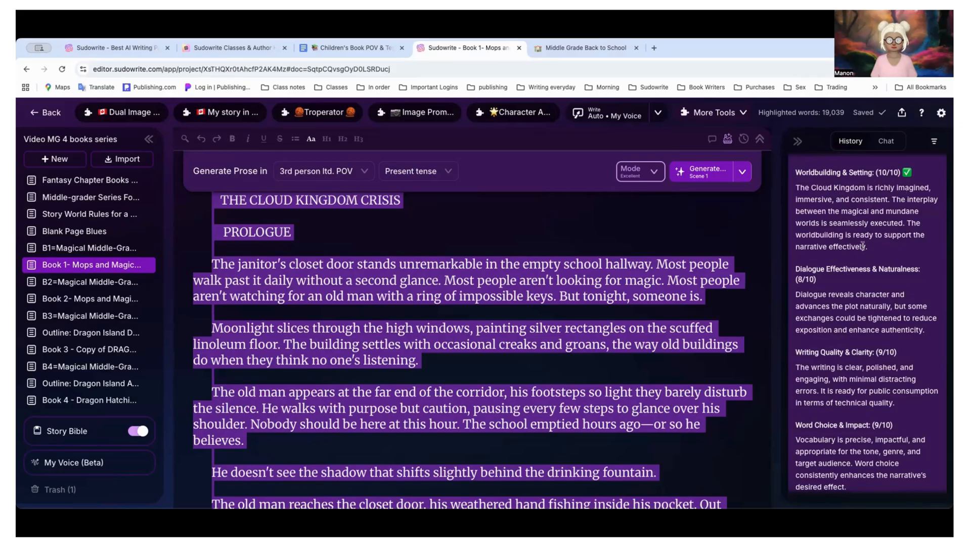
{"action": "scroll", "coordinate": [886, 261], "scroll_direction": "down", "scroll_amount": 5}
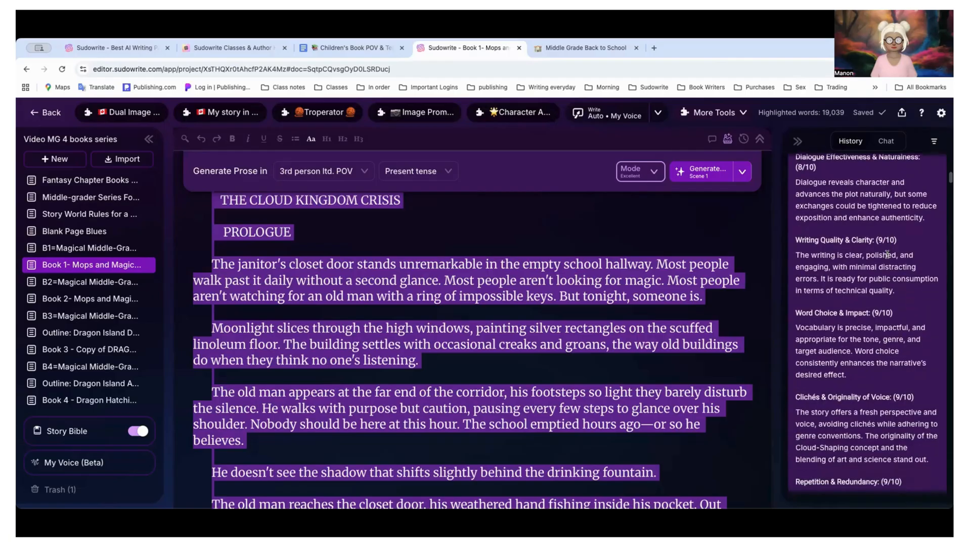
{"action": "scroll", "coordinate": [887, 254], "scroll_direction": "down", "scroll_amount": 5}
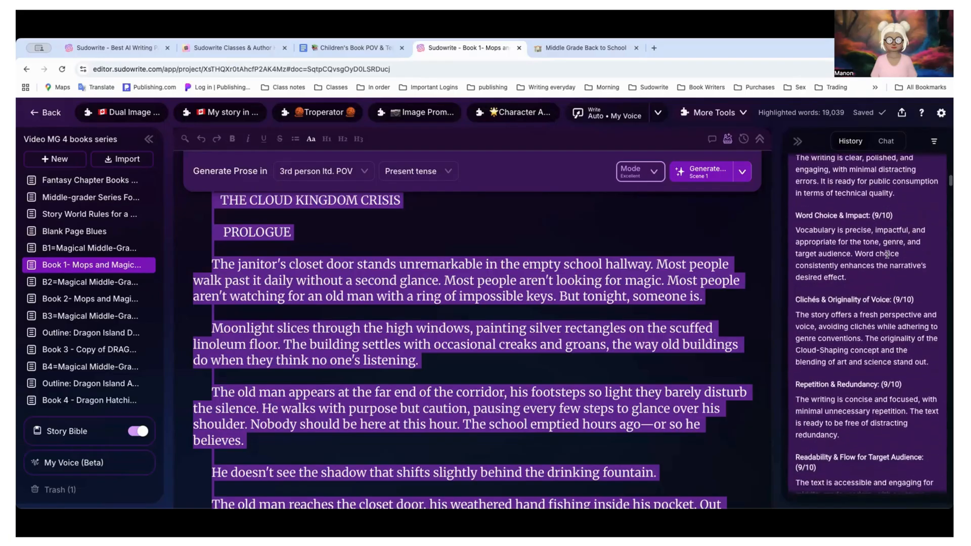
{"action": "scroll", "coordinate": [888, 258], "scroll_direction": "down", "scroll_amount": 10}
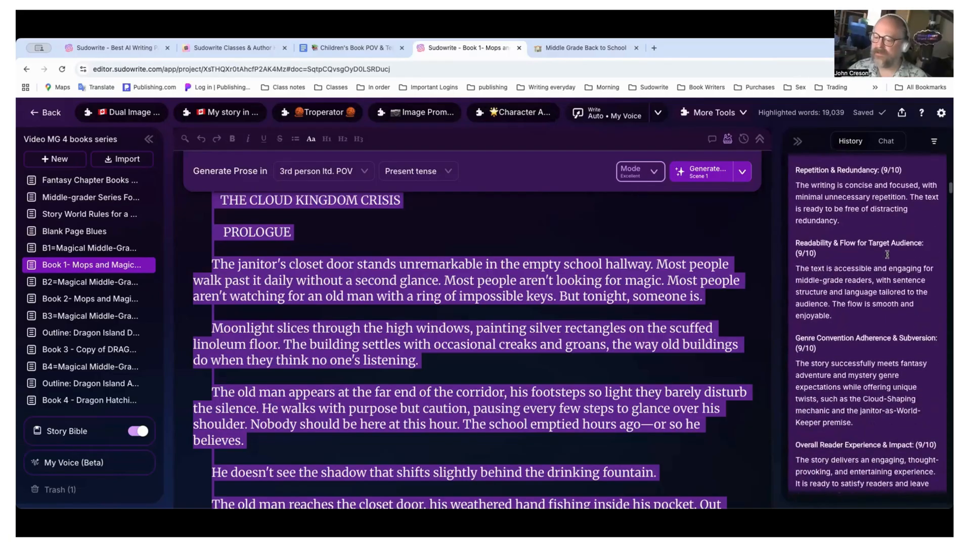
{"action": "scroll", "coordinate": [888, 258], "scroll_direction": "down", "scroll_amount": 7}
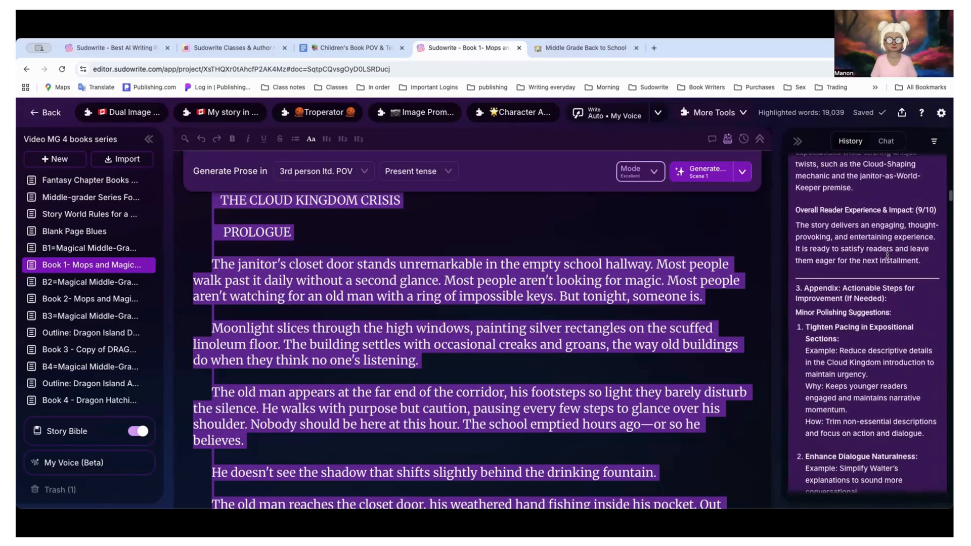
Read the evaluation's minor polishing suggestions and its list of title suggestions.
{"action": "scroll", "coordinate": [888, 254], "scroll_direction": "down", "scroll_amount": 9}
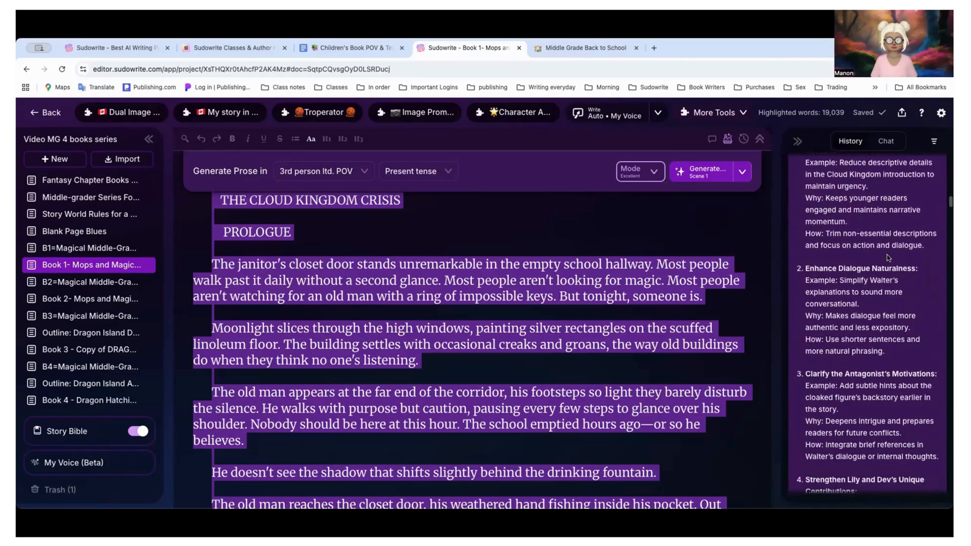
{"action": "scroll", "coordinate": [887, 254], "scroll_direction": "down", "scroll_amount": 12}
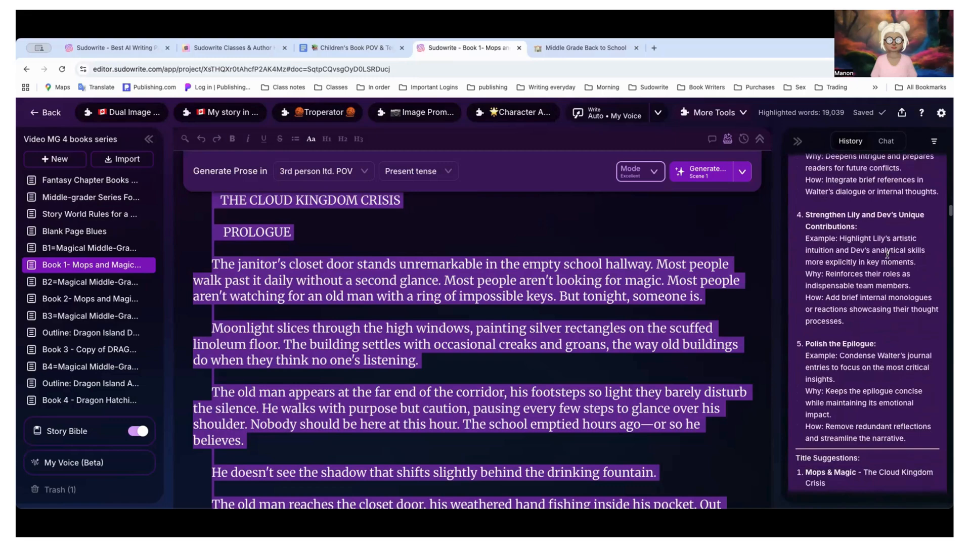
{"action": "scroll", "coordinate": [888, 258], "scroll_direction": "down", "scroll_amount": 10}
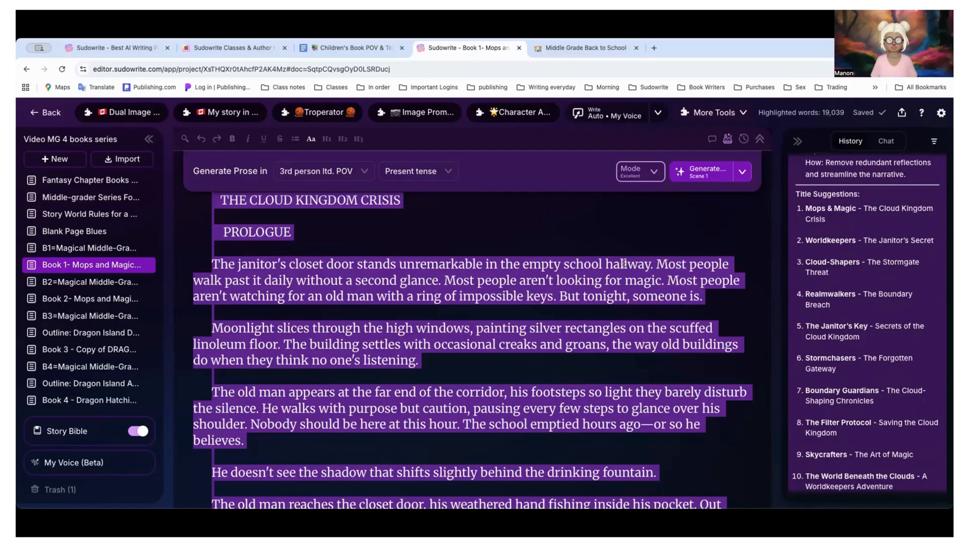
Look over the manuscript's prologue and the end of the evaluation, and clear the manuscript's text selection.
{"action": "scroll", "coordinate": [624, 262], "scroll_direction": "up", "scroll_amount": 4}
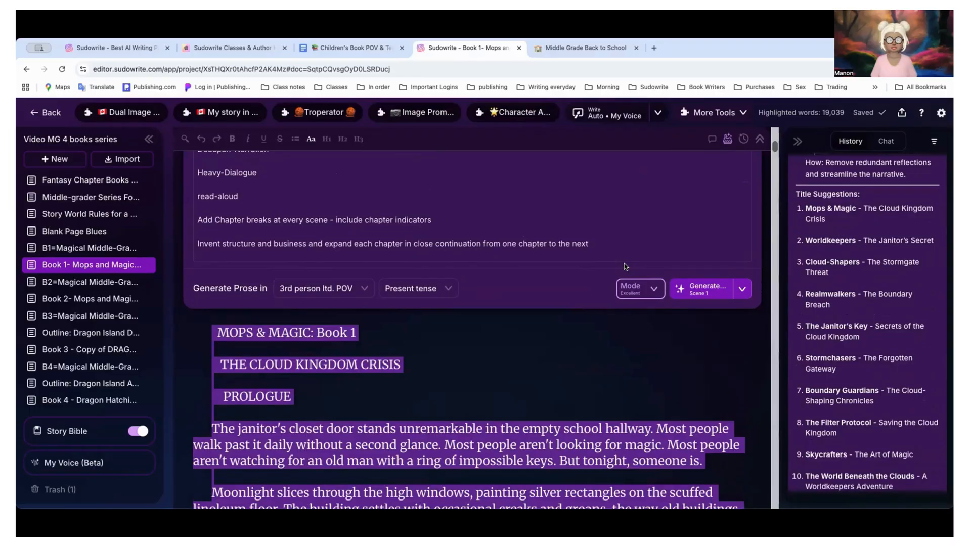
{"action": "scroll", "coordinate": [598, 282], "scroll_direction": "down", "scroll_amount": 3}
{"action": "scroll", "coordinate": [598, 282], "scroll_direction": "down", "scroll_amount": 10}
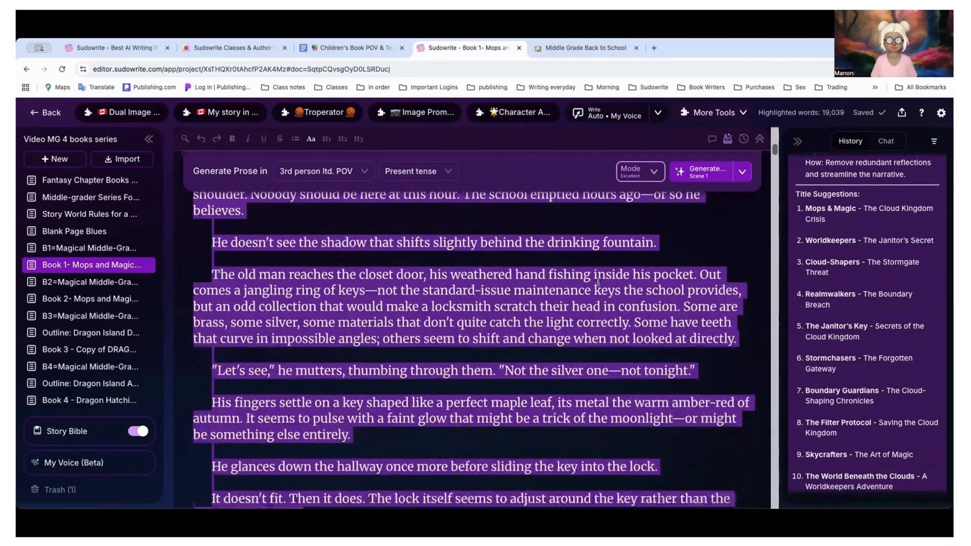
{"action": "scroll", "coordinate": [819, 302], "scroll_direction": "down", "scroll_amount": 5}
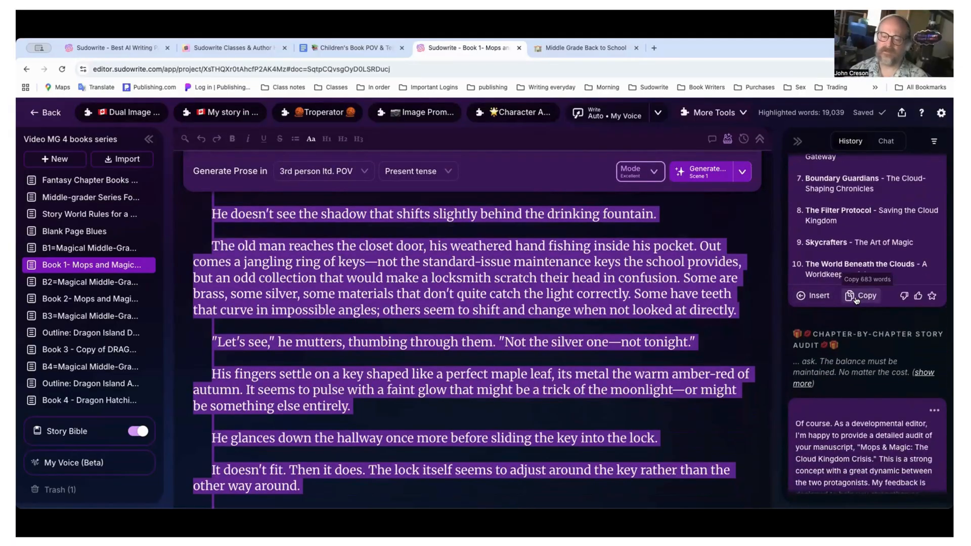
{"action": "scroll", "coordinate": [707, 280], "scroll_direction": "up", "scroll_amount": 6}
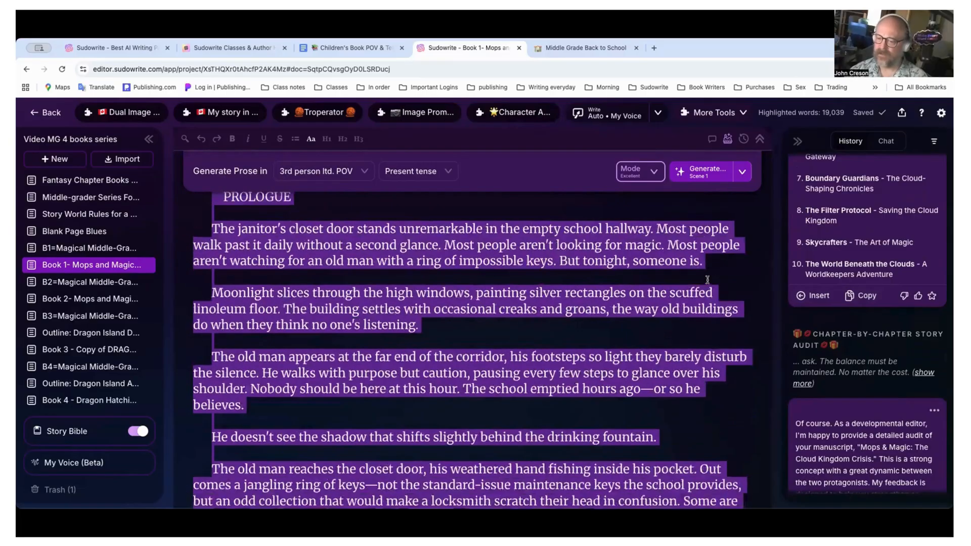
{"action": "left_click", "coordinate": [671, 266]}
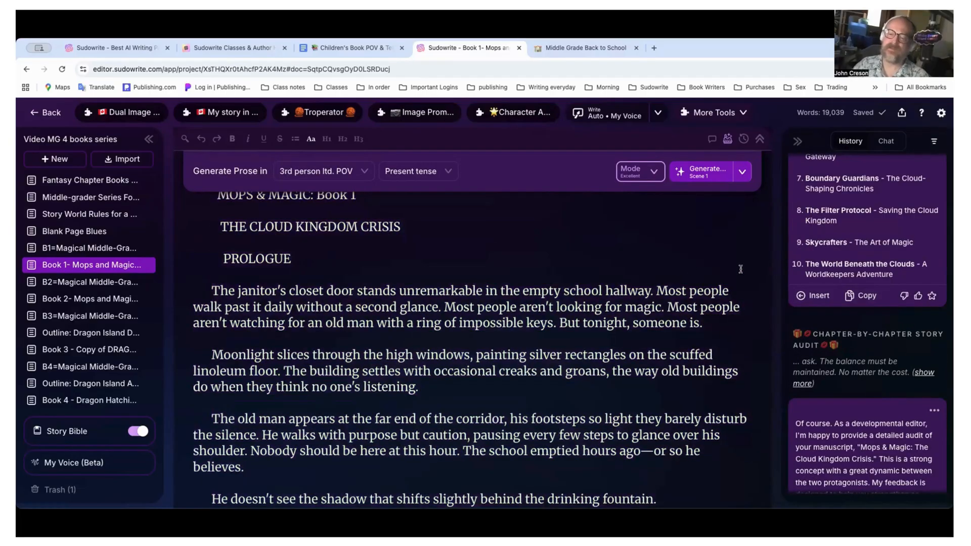
Compare the end of the story evaluation with the chapter-by-chapter audit's introduction, prologue section and Chapter 1 section.
{"action": "scroll", "coordinate": [851, 265], "scroll_direction": "down", "scroll_amount": 10}
{"action": "scroll", "coordinate": [851, 265], "scroll_direction": "up", "scroll_amount": 10}
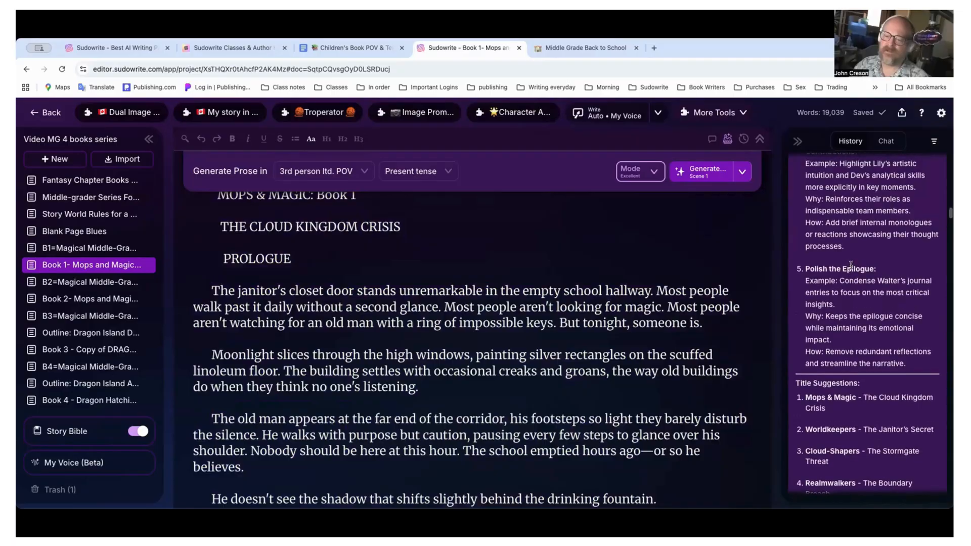
{"action": "scroll", "coordinate": [852, 265], "scroll_direction": "down", "scroll_amount": 2}
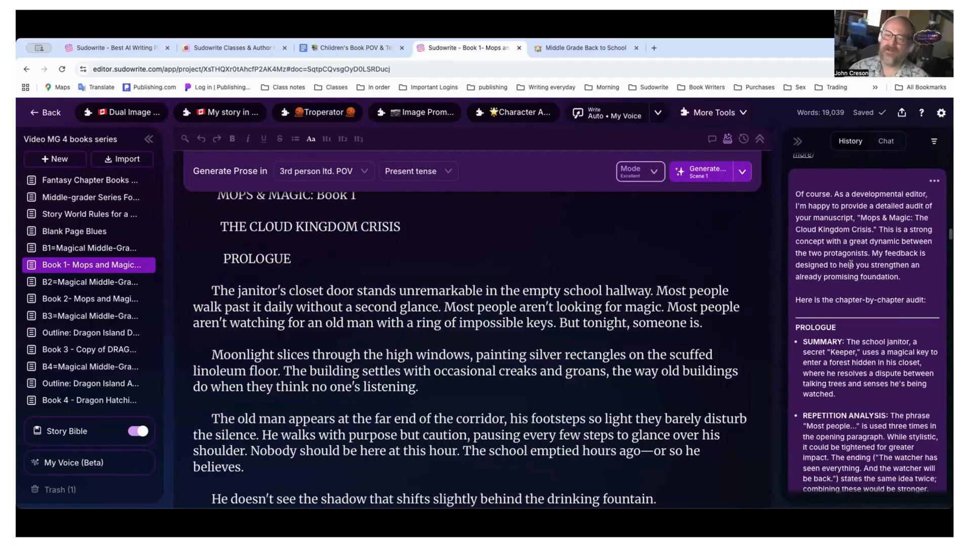
{"action": "scroll", "coordinate": [851, 265], "scroll_direction": "down", "scroll_amount": 3}
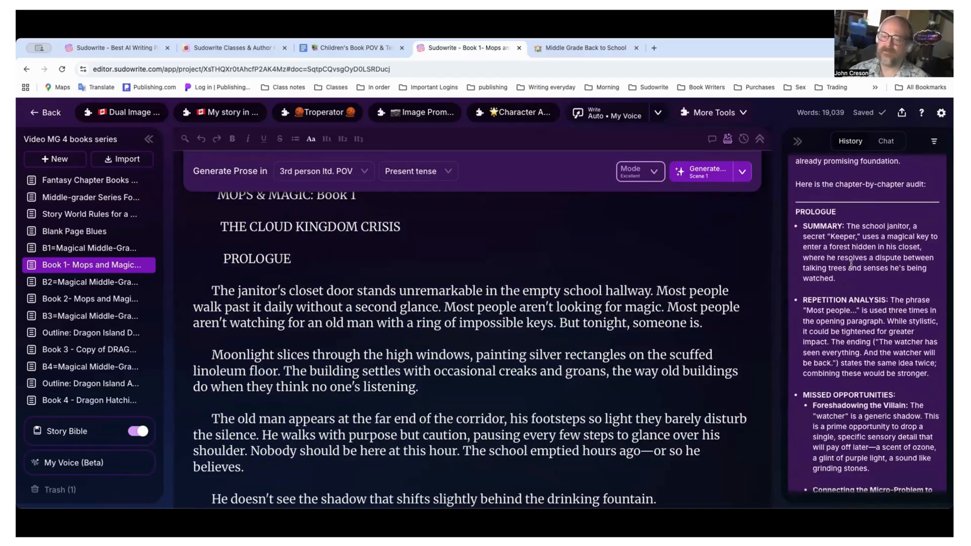
{"action": "scroll", "coordinate": [851, 264], "scroll_direction": "down", "scroll_amount": 12}
{"action": "scroll", "coordinate": [851, 264], "scroll_direction": "down", "scroll_amount": 7}
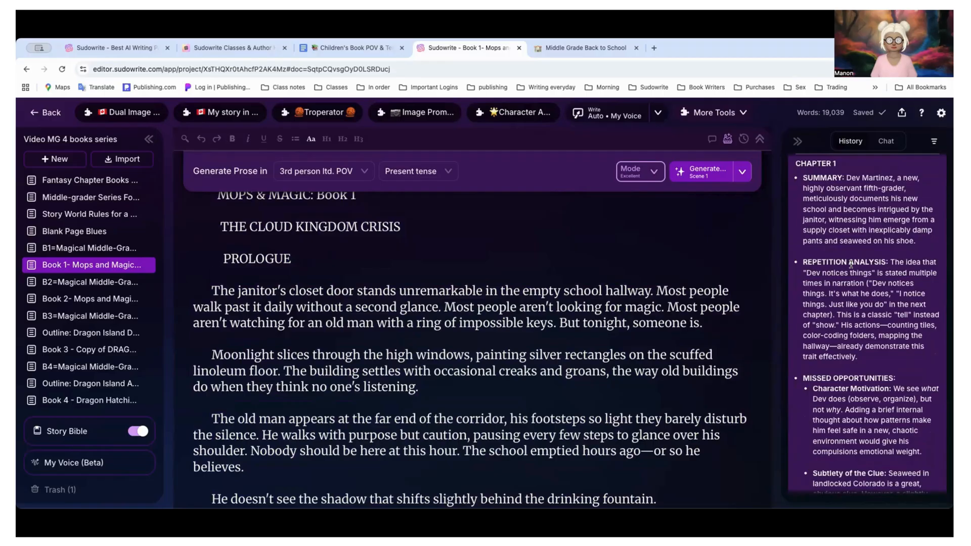
Return to the audit's prologue section and examine its summary, repetition analysis and foreshadowing feedback.
{"action": "scroll", "coordinate": [851, 264], "scroll_direction": "up", "scroll_amount": 15}
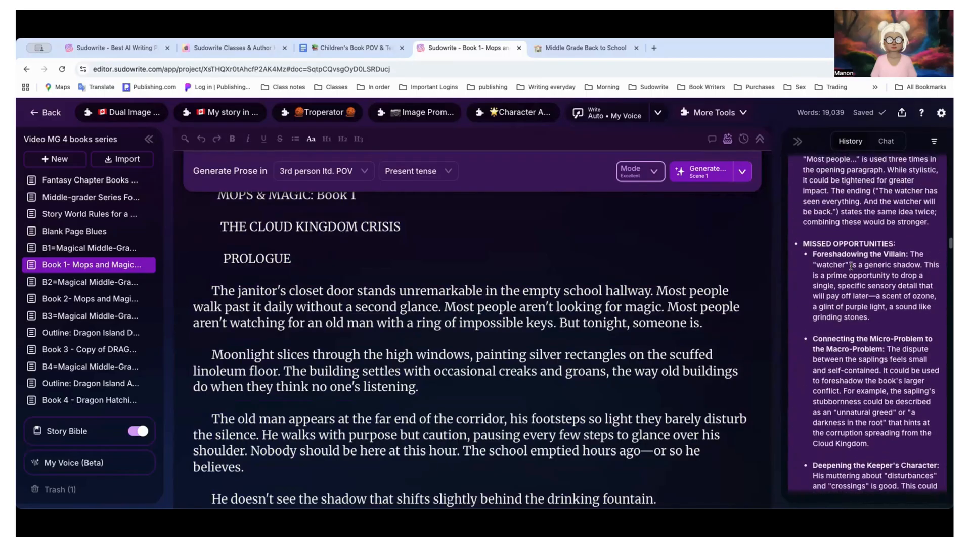
{"action": "scroll", "coordinate": [851, 269], "scroll_direction": "up", "scroll_amount": 2}
{"action": "scroll", "coordinate": [851, 267], "scroll_direction": "down", "scroll_amount": 3}
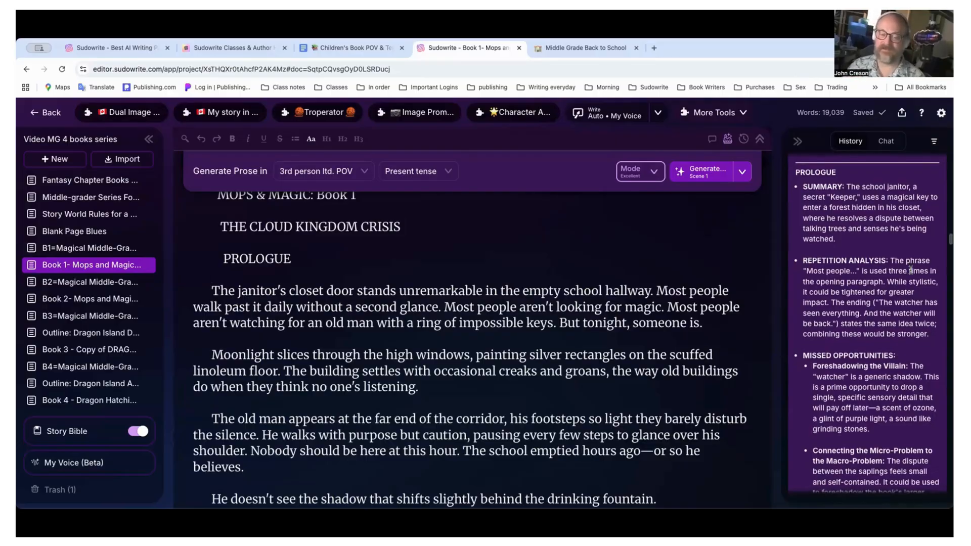
{"action": "scroll", "coordinate": [910, 270], "scroll_direction": "down", "scroll_amount": 1}
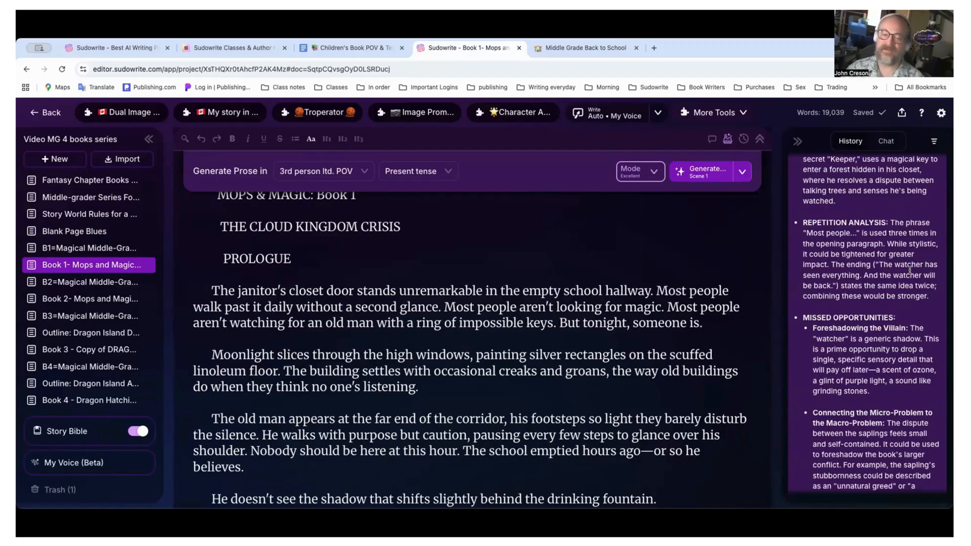
{"action": "scroll", "coordinate": [909, 270], "scroll_direction": "down", "scroll_amount": 2}
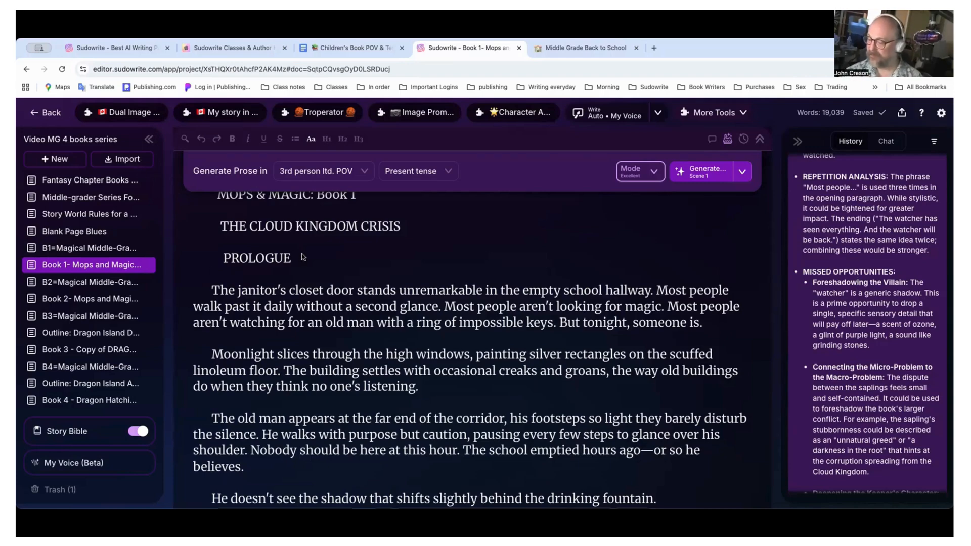
Read the manuscript's prologue through the forest scene with the trees to compare it with the audit's feedback.
{"action": "scroll", "coordinate": [302, 256], "scroll_direction": "down", "scroll_amount": 2}
{"action": "scroll", "coordinate": [302, 257], "scroll_direction": "down", "scroll_amount": 6}
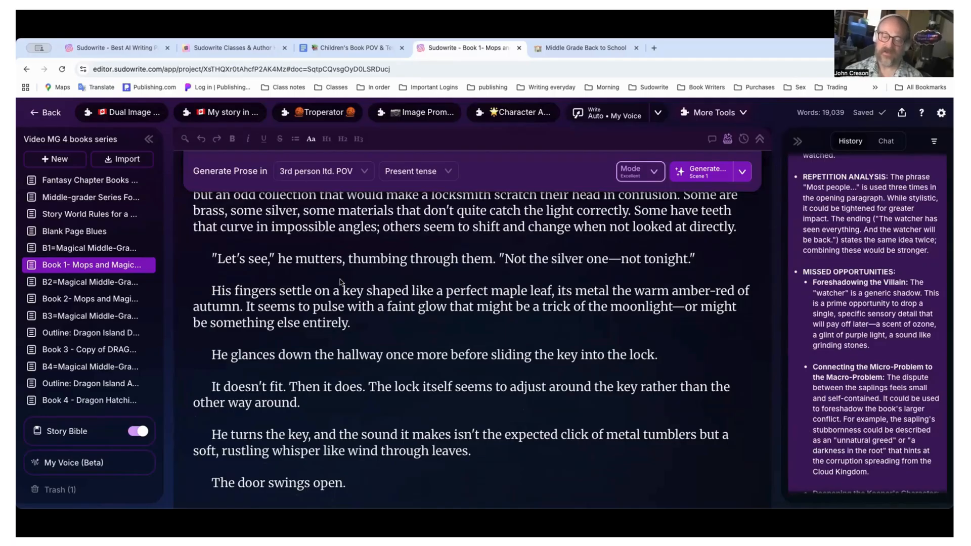
{"action": "scroll", "coordinate": [340, 281], "scroll_direction": "down", "scroll_amount": 10}
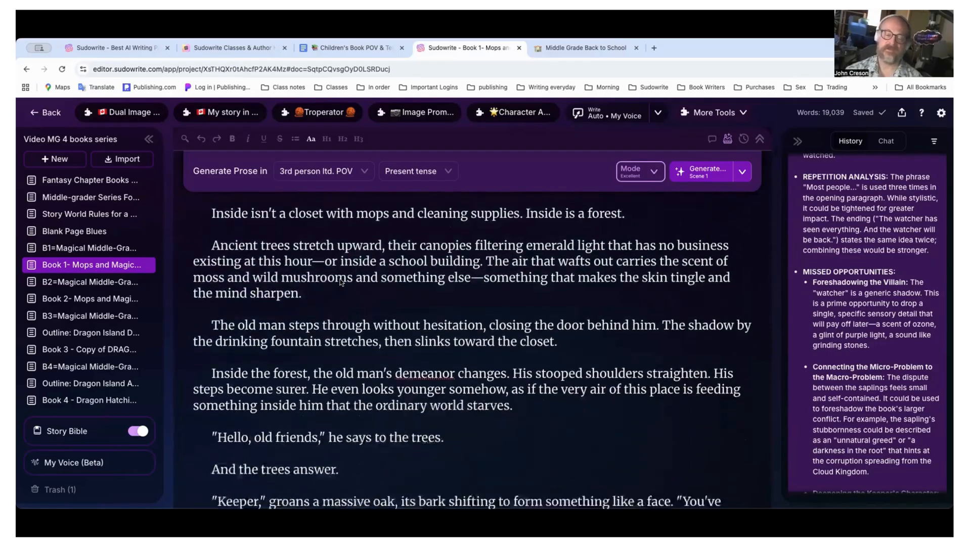
{"action": "scroll", "coordinate": [341, 282], "scroll_direction": "down", "scroll_amount": 1}
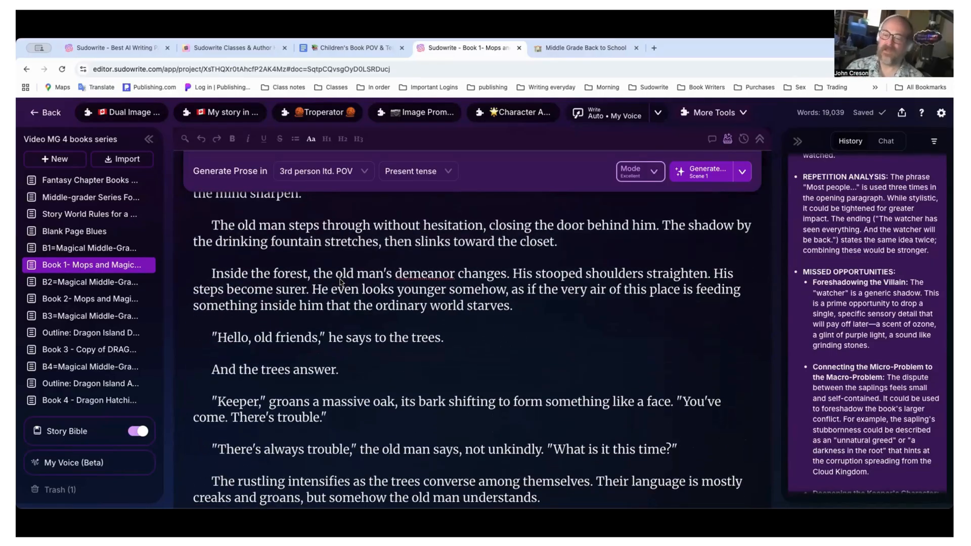
{"action": "scroll", "coordinate": [341, 283], "scroll_direction": "down", "scroll_amount": 3}
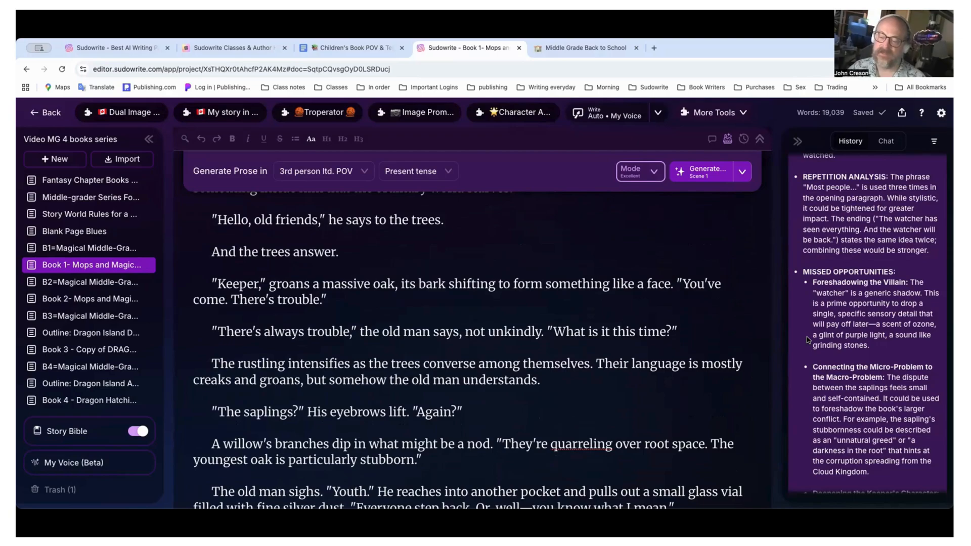
Read the audit's missed opportunities for the prologue and its specific recommendation on refining the opening.
{"action": "scroll", "coordinate": [808, 340], "scroll_direction": "down", "scroll_amount": 1}
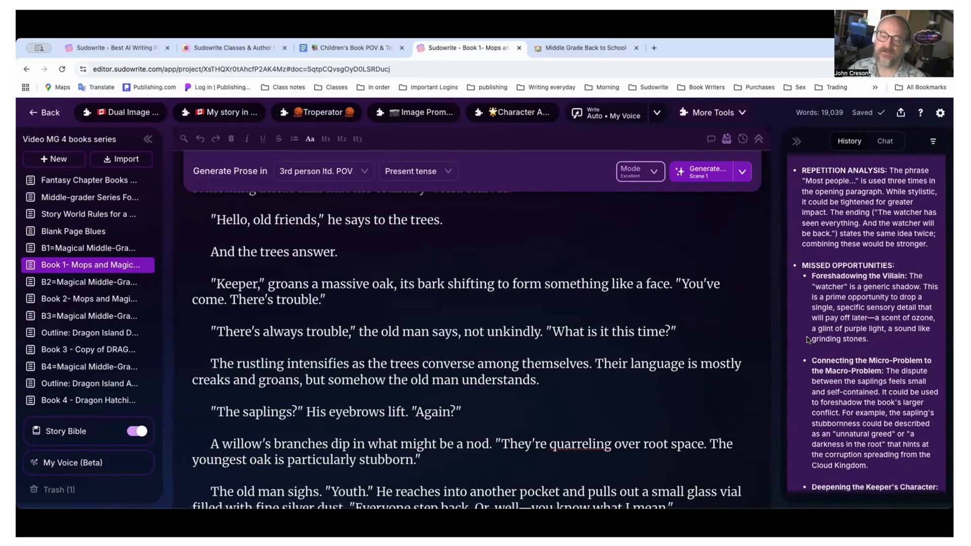
{"action": "scroll", "coordinate": [808, 339], "scroll_direction": "down", "scroll_amount": 2}
{"action": "scroll", "coordinate": [807, 340], "scroll_direction": "down", "scroll_amount": 3}
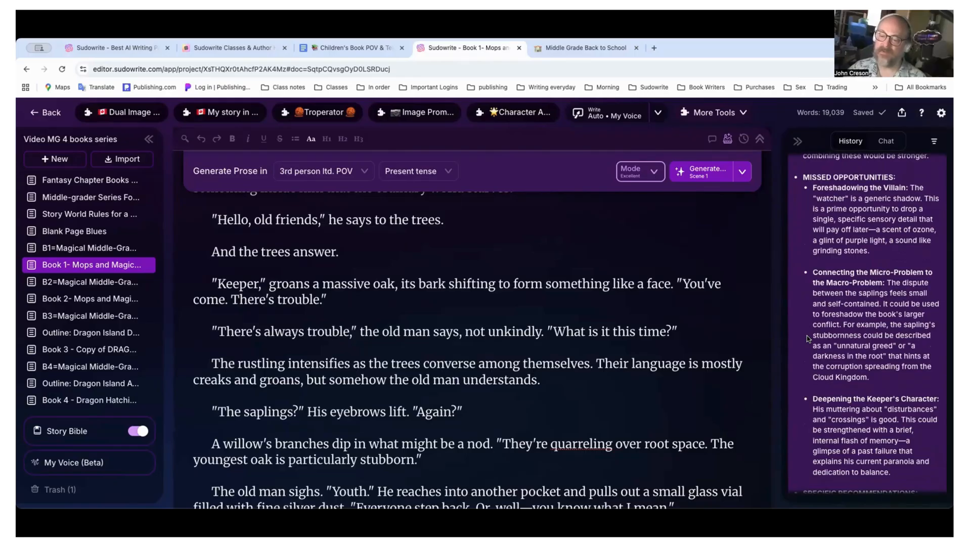
{"action": "scroll", "coordinate": [807, 338], "scroll_direction": "down", "scroll_amount": 2}
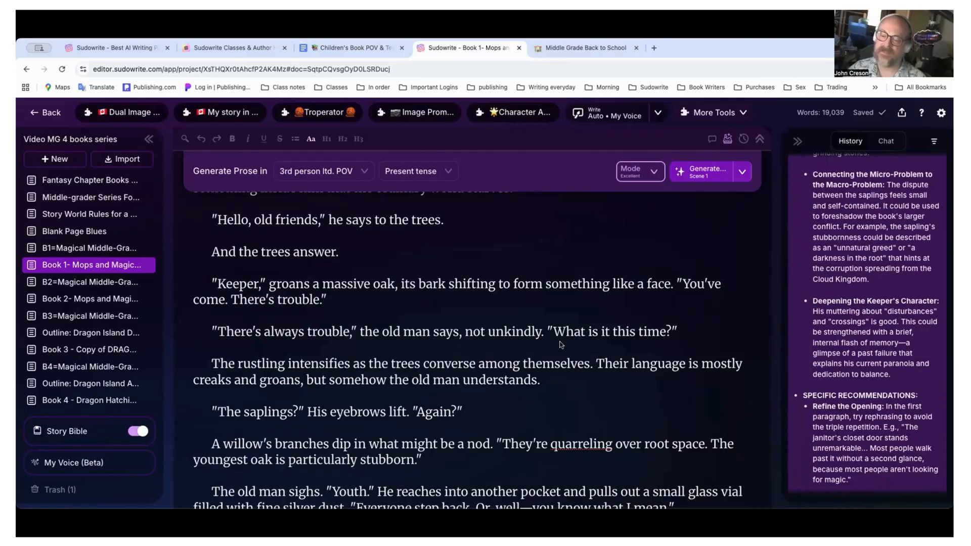
Read the prologue's quarreling saplings scene and highlight it from the rustling trees to the shifting roots.
{"action": "scroll", "coordinate": [560, 345], "scroll_direction": "down", "scroll_amount": 3}
{"action": "scroll", "coordinate": [560, 345], "scroll_direction": "down", "scroll_amount": 3}
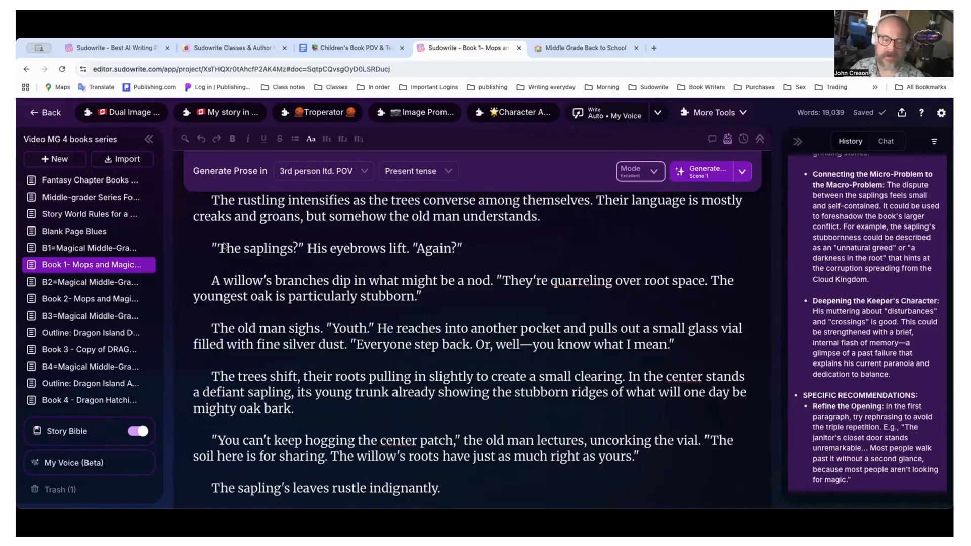
{"action": "left_click_drag", "start_coordinate": [212, 198], "coordinate": [406, 376]}
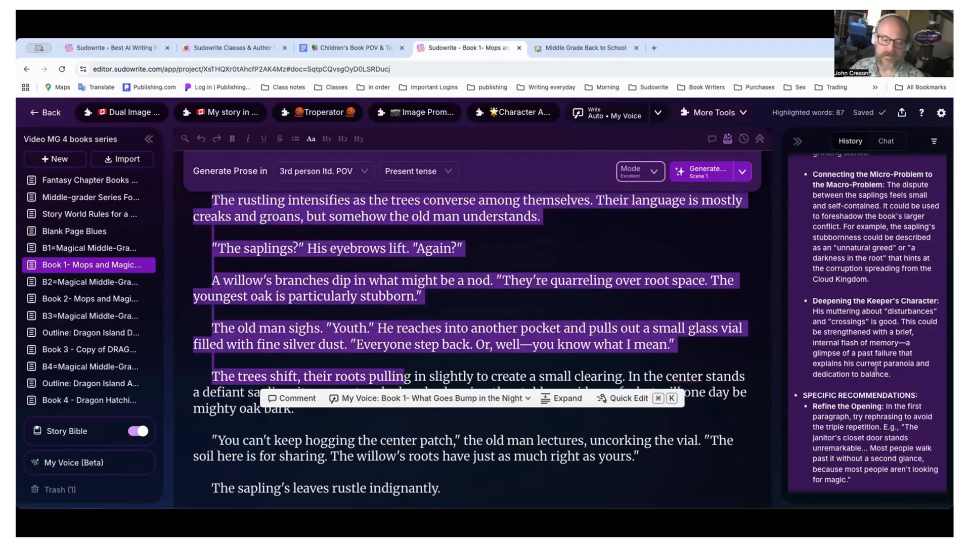
Compare the sapling scene with the audit's specific recommendations on the opening, the watcher, the sapling conflict and the final lines.
{"action": "scroll", "coordinate": [875, 369], "scroll_direction": "down", "scroll_amount": 2}
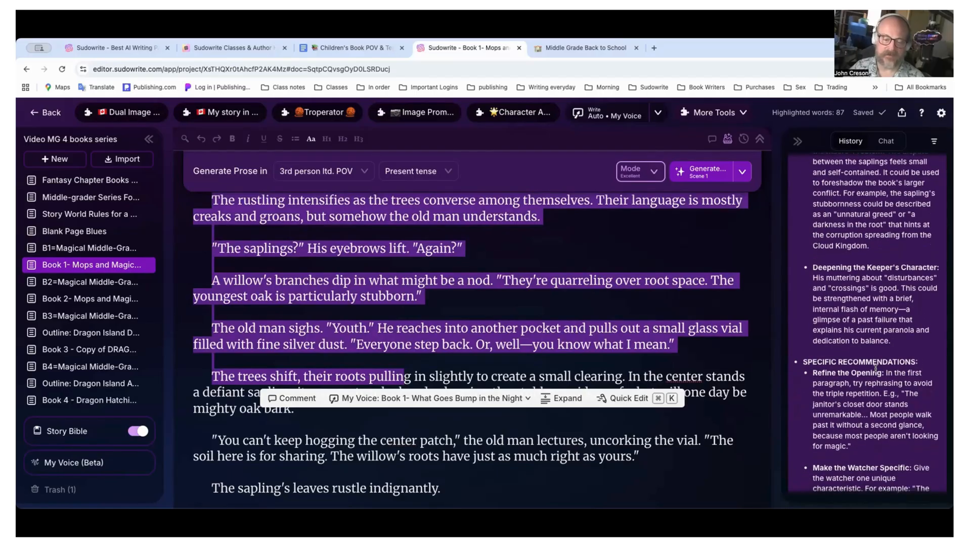
{"action": "scroll", "coordinate": [876, 369], "scroll_direction": "down", "scroll_amount": 2}
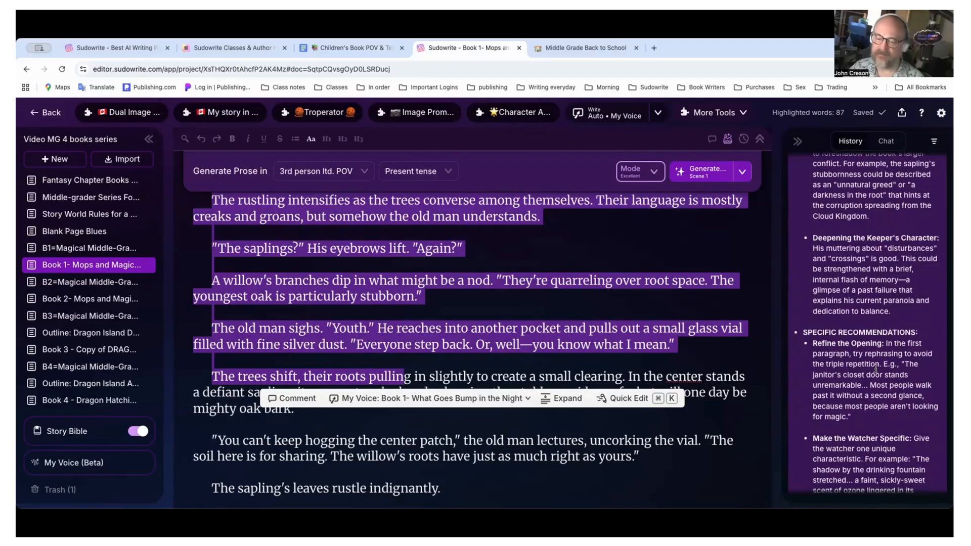
{"action": "scroll", "coordinate": [875, 369], "scroll_direction": "down", "scroll_amount": 3}
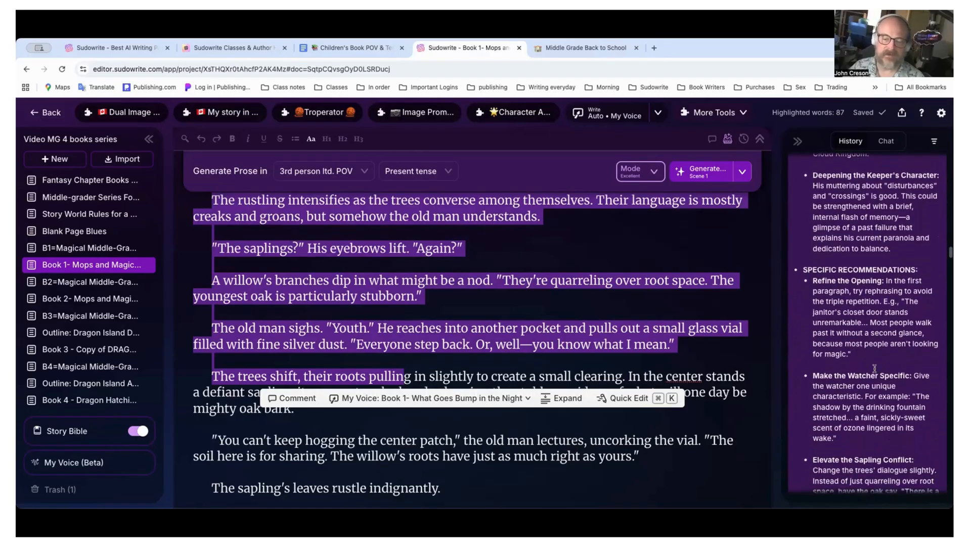
{"action": "left_click", "coordinate": [642, 307]}
{"action": "scroll", "coordinate": [641, 307], "scroll_direction": "up", "scroll_amount": 2}
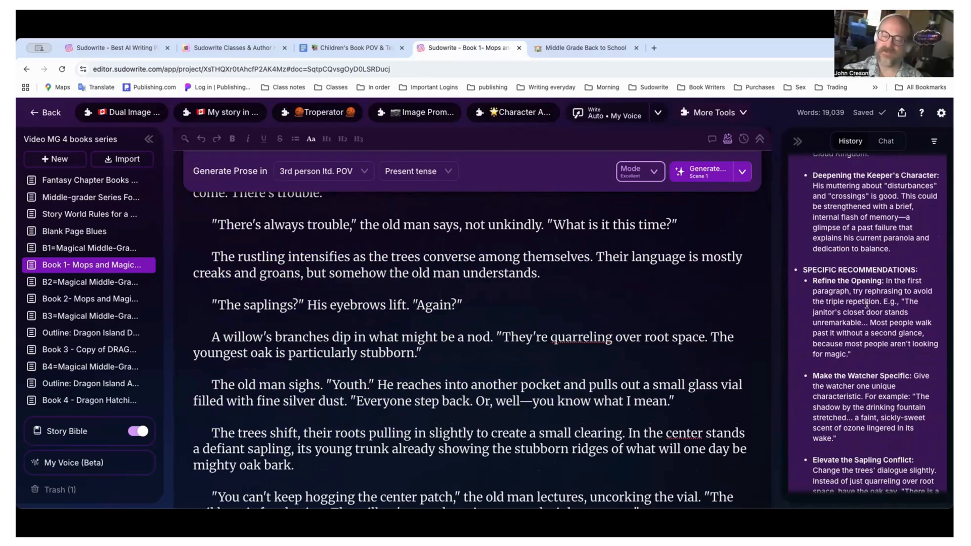
{"action": "scroll", "coordinate": [867, 302], "scroll_direction": "up", "scroll_amount": 1}
{"action": "scroll", "coordinate": [867, 303], "scroll_direction": "down", "scroll_amount": 4}
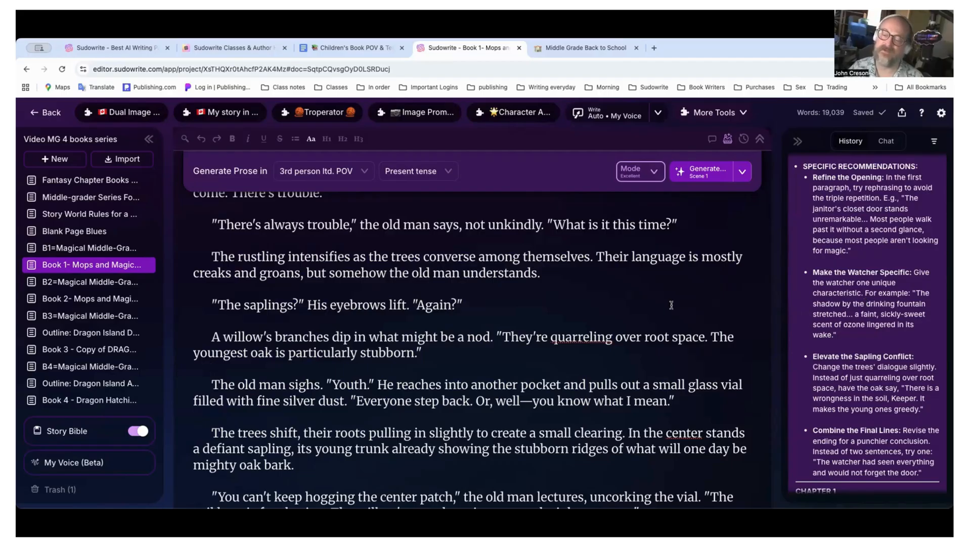
Return to the start of the prologue and highlight its janitor's closet paragraph to review the suggested opening change.
{"action": "scroll", "coordinate": [672, 305], "scroll_direction": "up", "scroll_amount": 20}
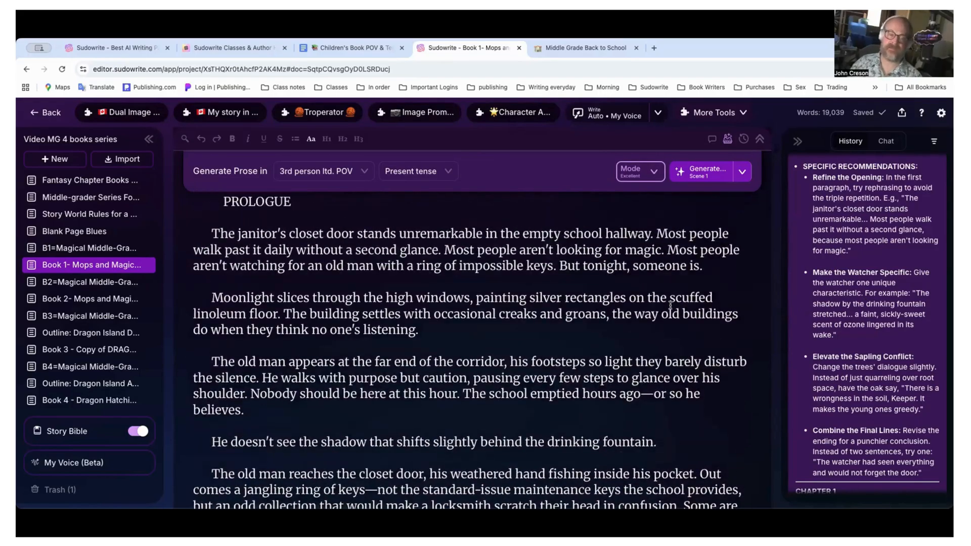
{"action": "scroll", "coordinate": [671, 305], "scroll_direction": "up", "scroll_amount": 3}
{"action": "scroll", "coordinate": [671, 305], "scroll_direction": "down", "scroll_amount": 6}
{"action": "scroll", "coordinate": [671, 305], "scroll_direction": "up", "scroll_amount": 1}
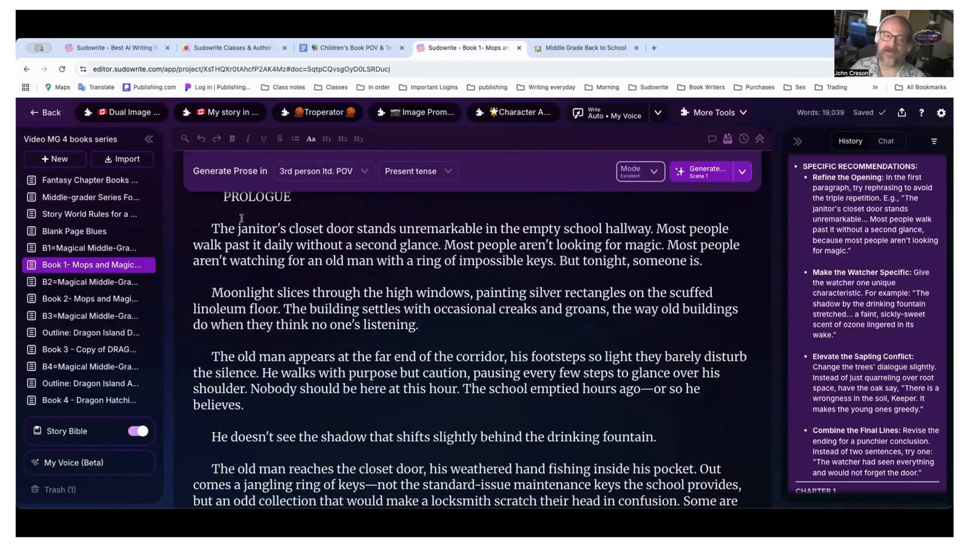
{"action": "left_click_drag", "start_coordinate": [211, 229], "coordinate": [729, 257]}
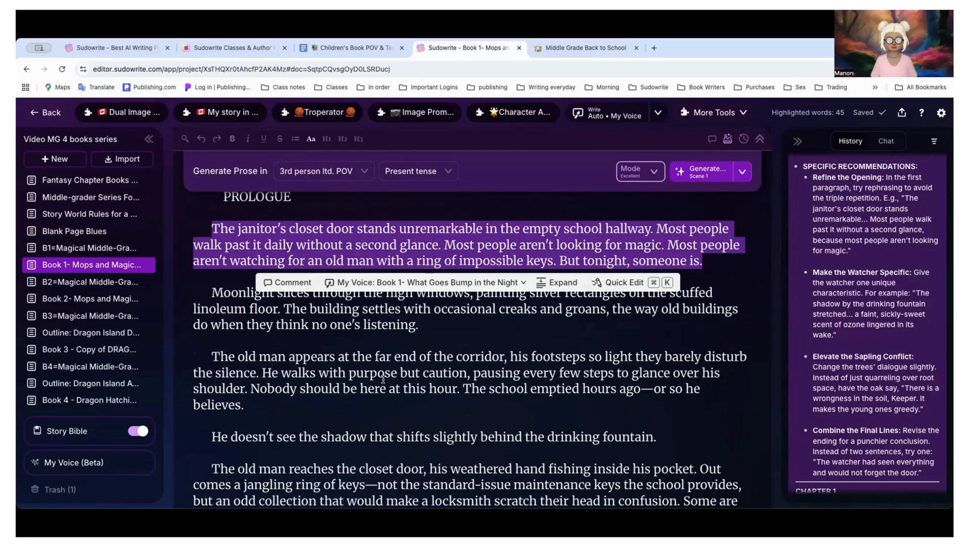
{"action": "left_click", "coordinate": [327, 399]}
Review the paragraph where the old man appears, and highlight the prologue from its opening through the maple leaf key.
{"action": "scroll", "coordinate": [308, 385], "scroll_direction": "down", "scroll_amount": 1}
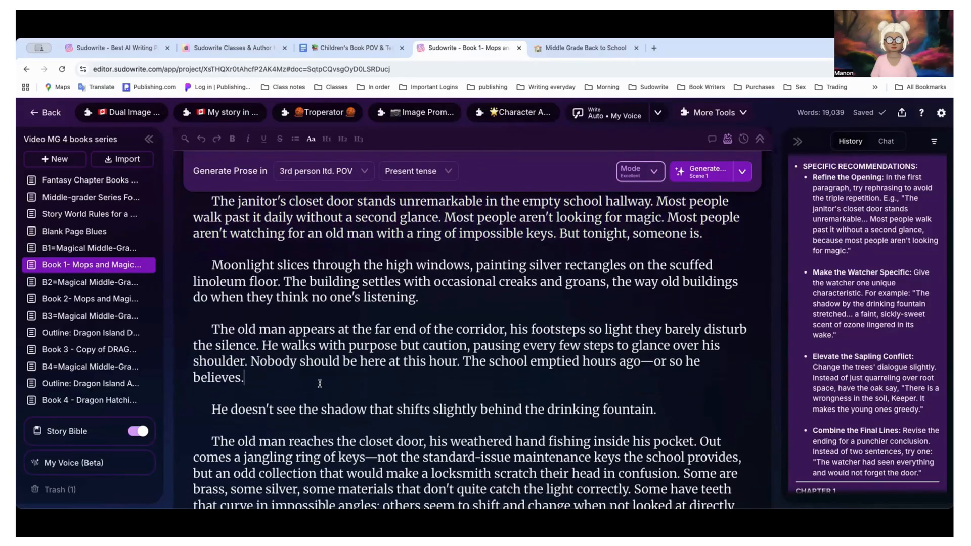
{"action": "left_click_drag", "start_coordinate": [281, 367], "coordinate": [212, 306]}
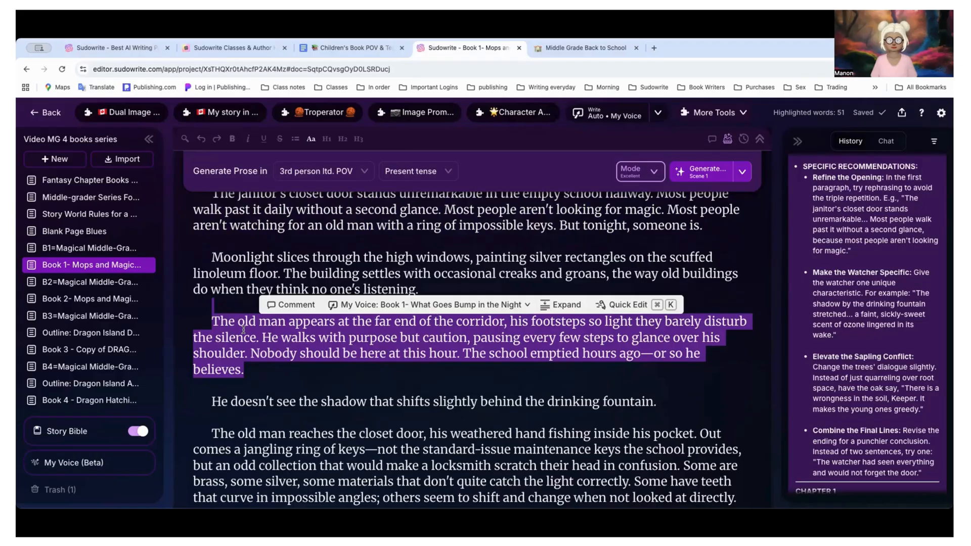
{"action": "scroll", "coordinate": [243, 330], "scroll_direction": "down", "scroll_amount": 1}
{"action": "scroll", "coordinate": [243, 330], "scroll_direction": "up", "scroll_amount": 3}
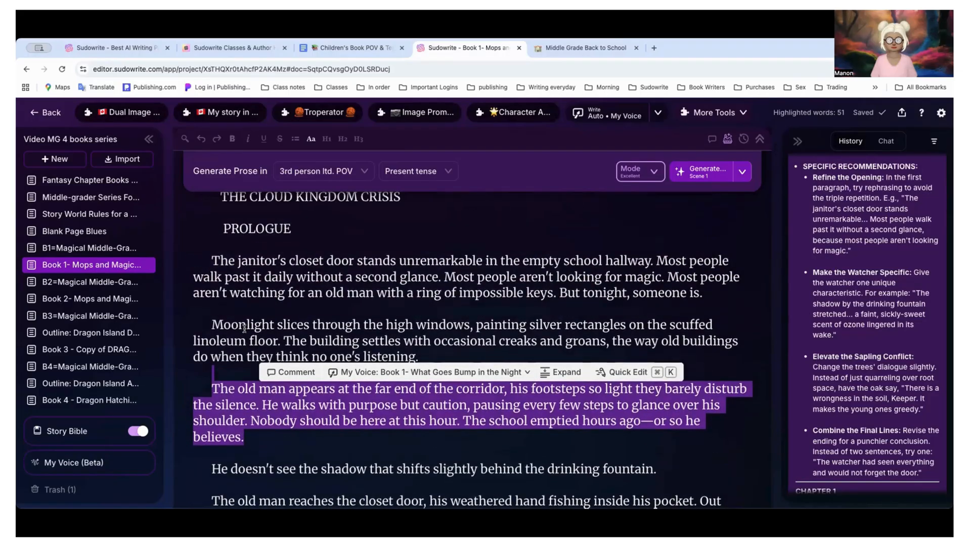
{"action": "left_click_drag", "start_coordinate": [210, 260], "coordinate": [370, 476]}
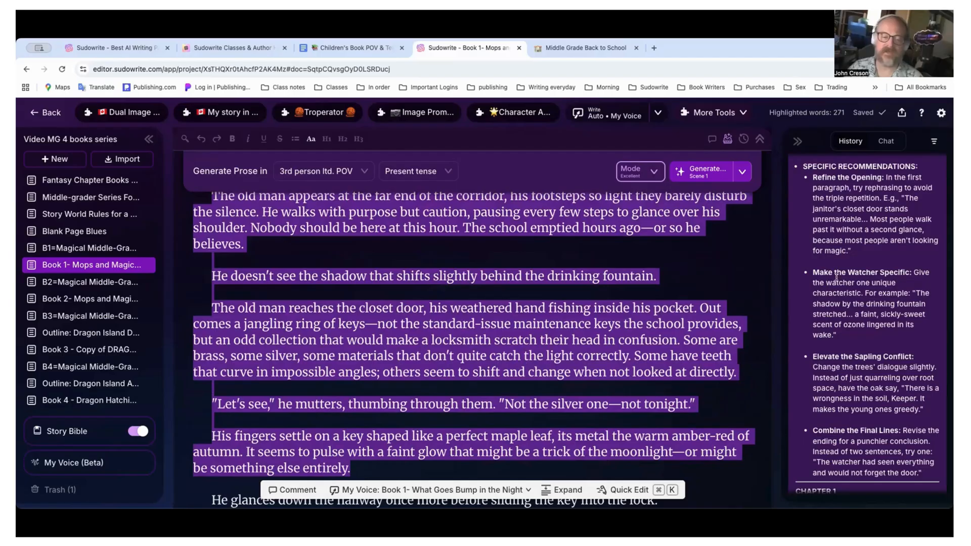
{"action": "left_click", "coordinate": [684, 278]}
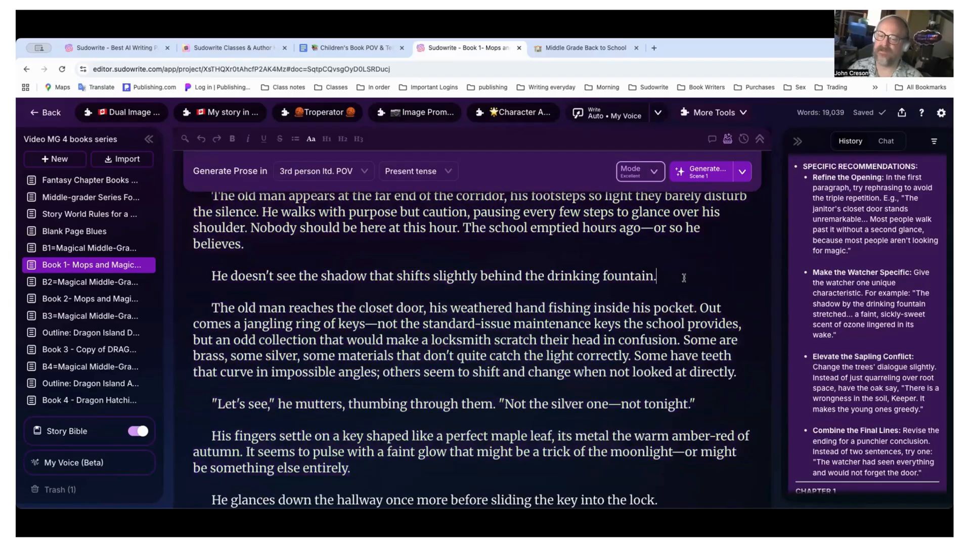
{"action": "left_click_drag", "start_coordinate": [682, 277], "coordinate": [211, 275]}
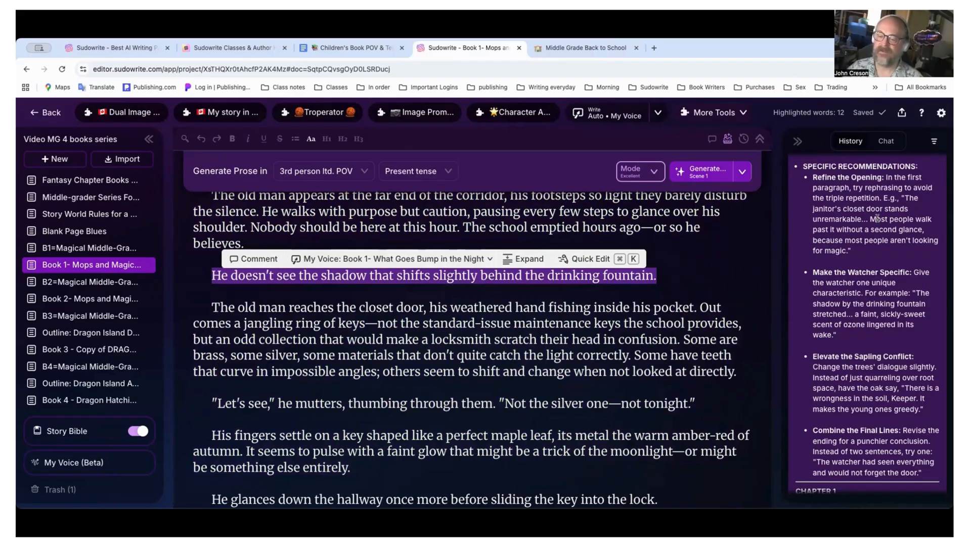
{"action": "left_click", "coordinate": [581, 259]}
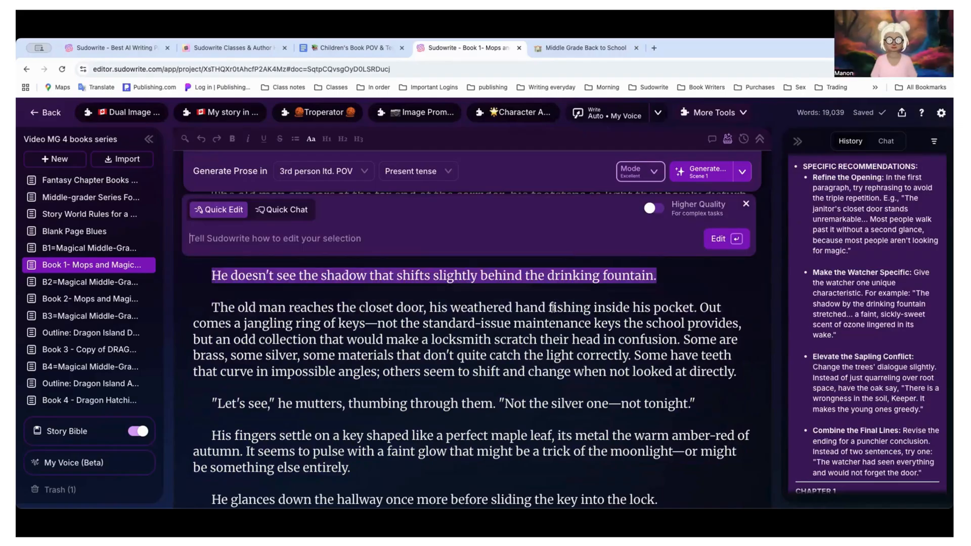
{"action": "scroll", "coordinate": [553, 308], "scroll_direction": "up", "scroll_amount": 2}
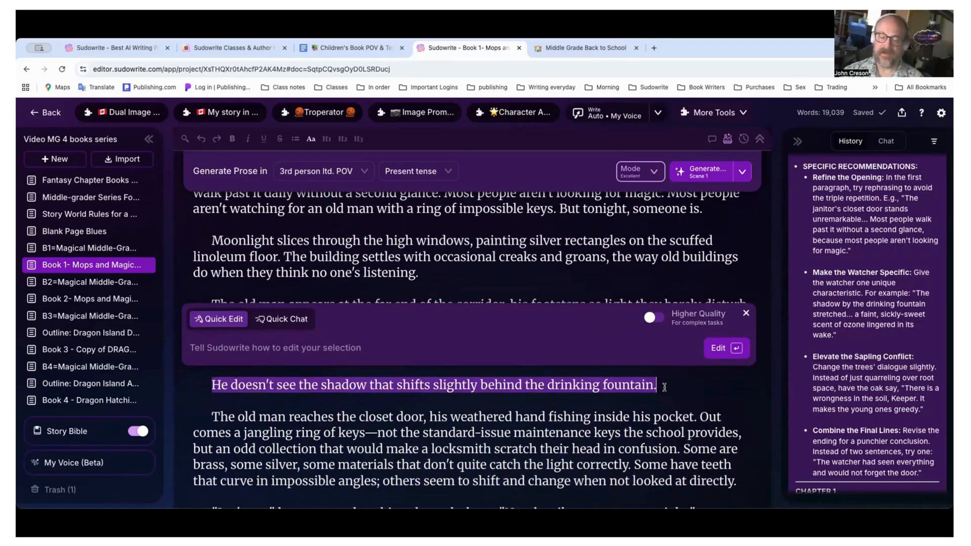
{"action": "left_click", "coordinate": [745, 315]}
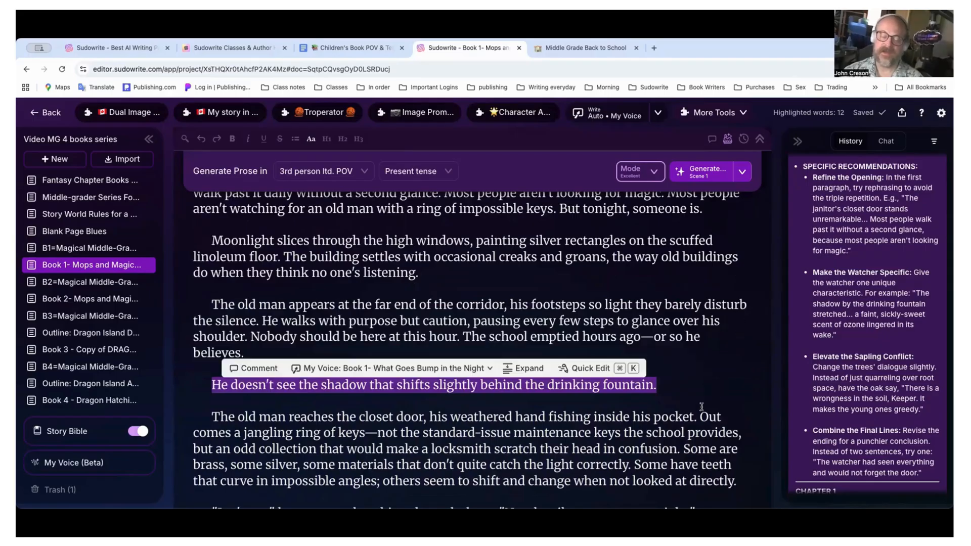
After the drinking fountain sentence, add "He does not see the shadow and does not smell the secret sweet that drift through the hall.".
{"action": "left_click", "coordinate": [681, 392]}
{"action": "type", "text": "He doe"}
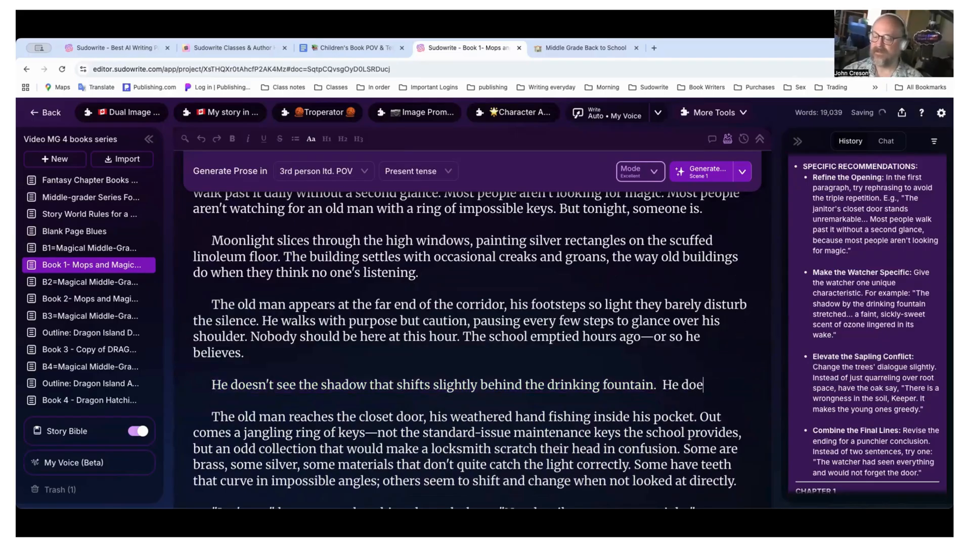
{"action": "type", "text": "s not see"}
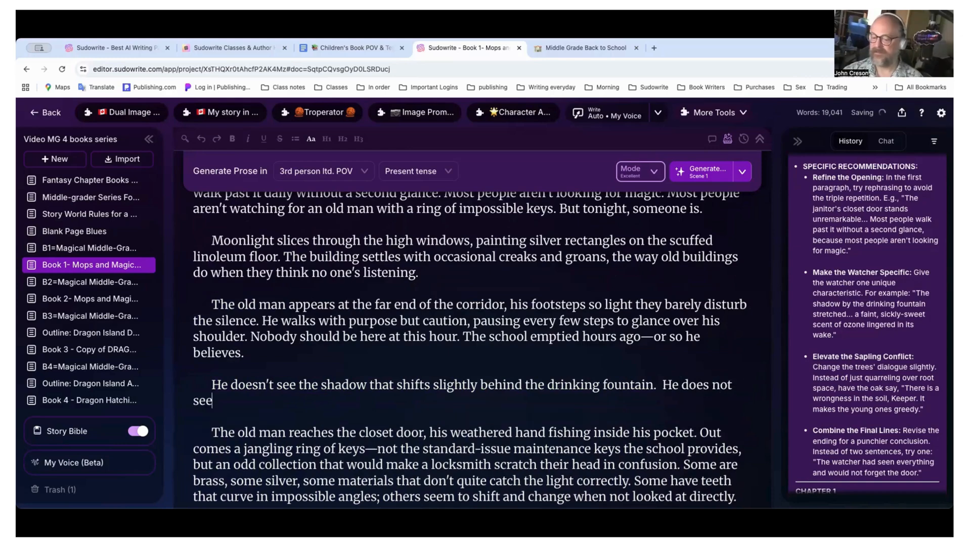
{"action": "type", "text": " the shad"}
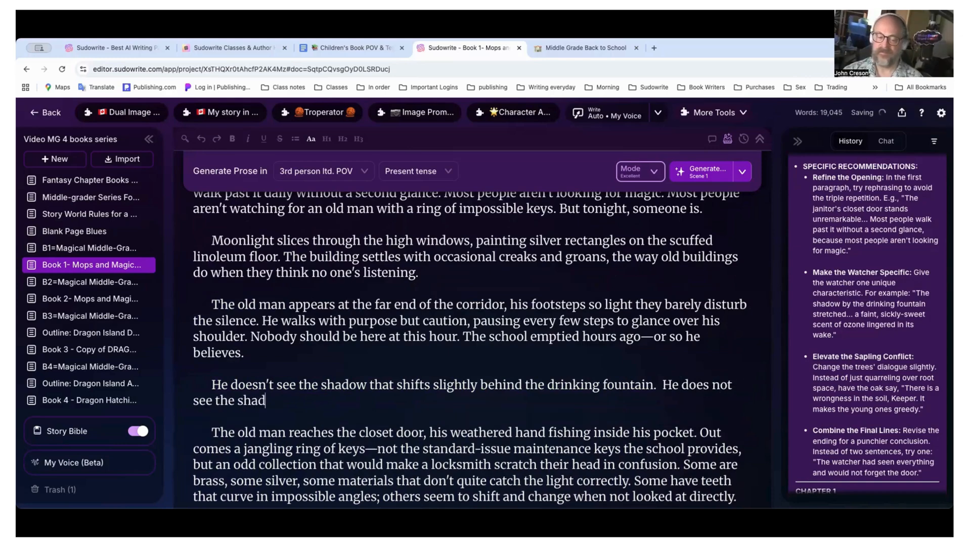
{"action": "type", "text": "ow and does not "}
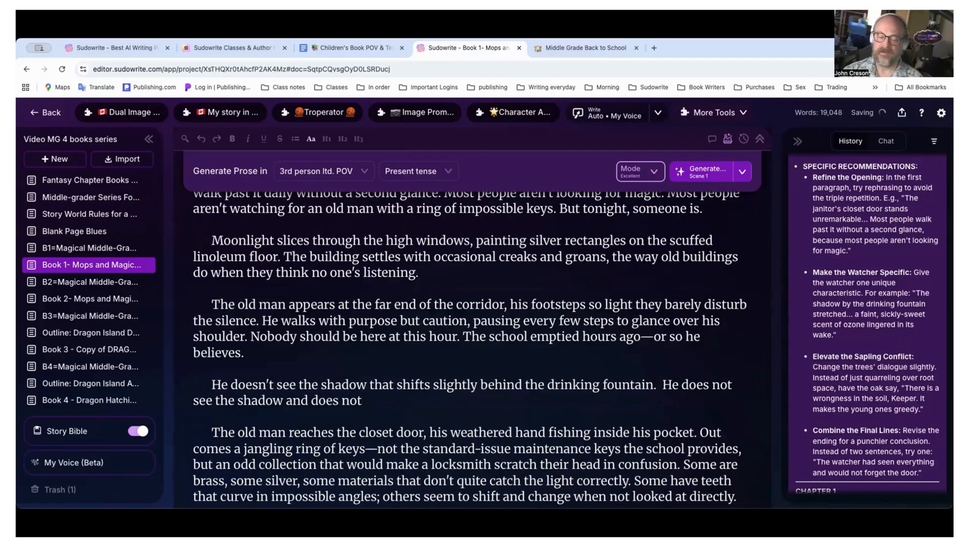
{"action": "type", "text": "se"}
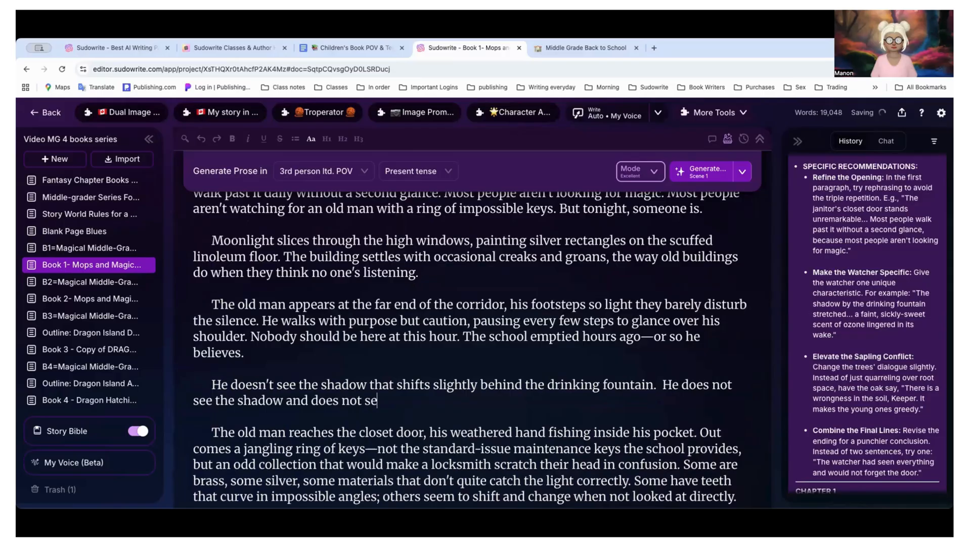
{"action": "key", "text": "BackSpace"}
{"action": "key", "text": "BackSpace"}
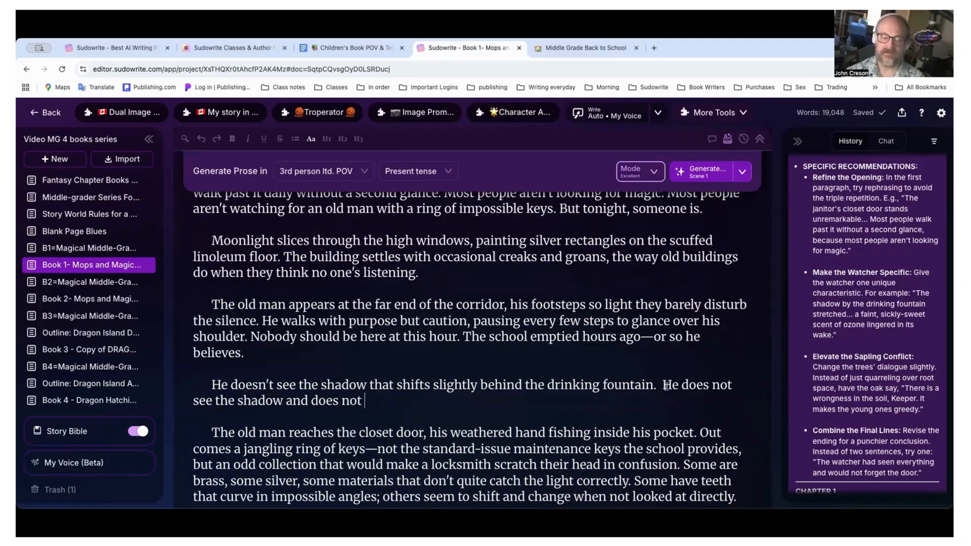
{"action": "type", "text": "s"}
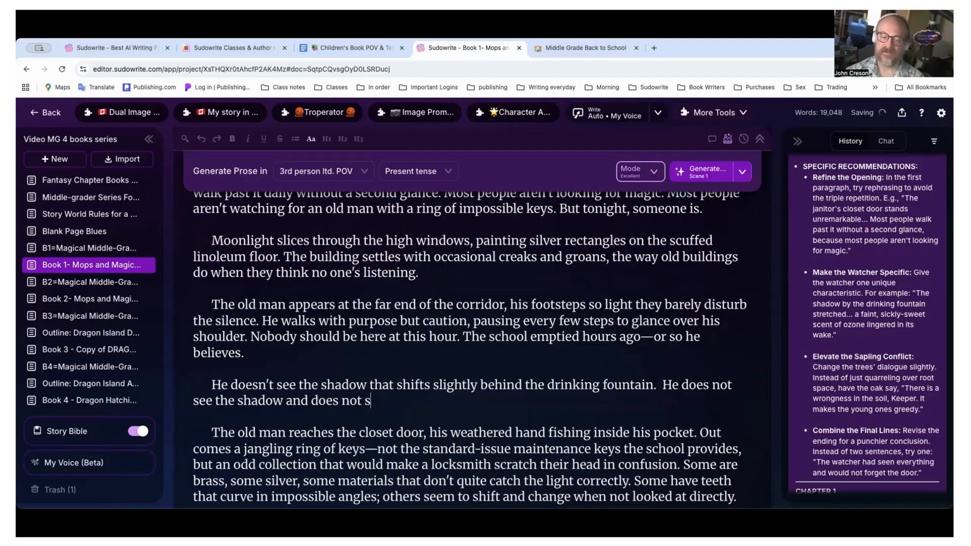
{"action": "type", "text": "mell the"}
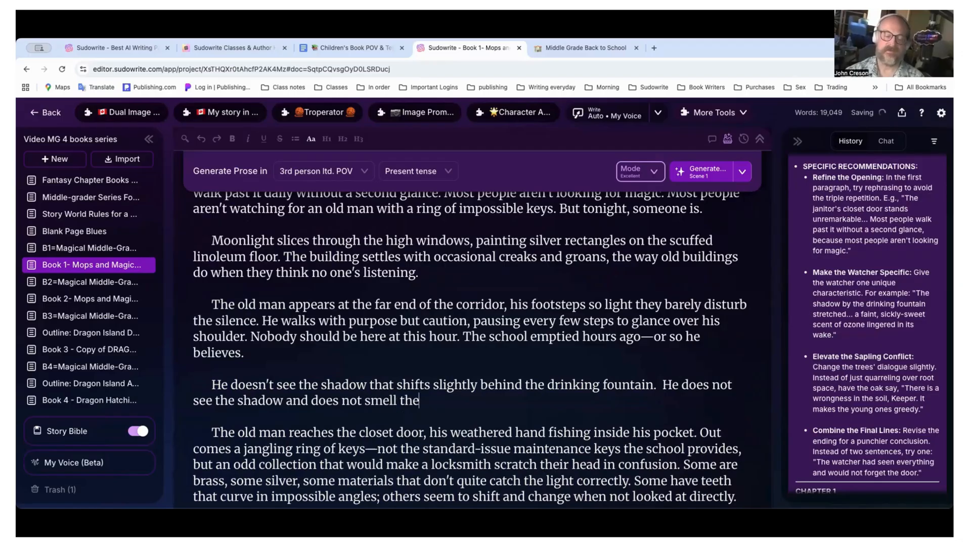
{"action": "type", "text": " secret s"}
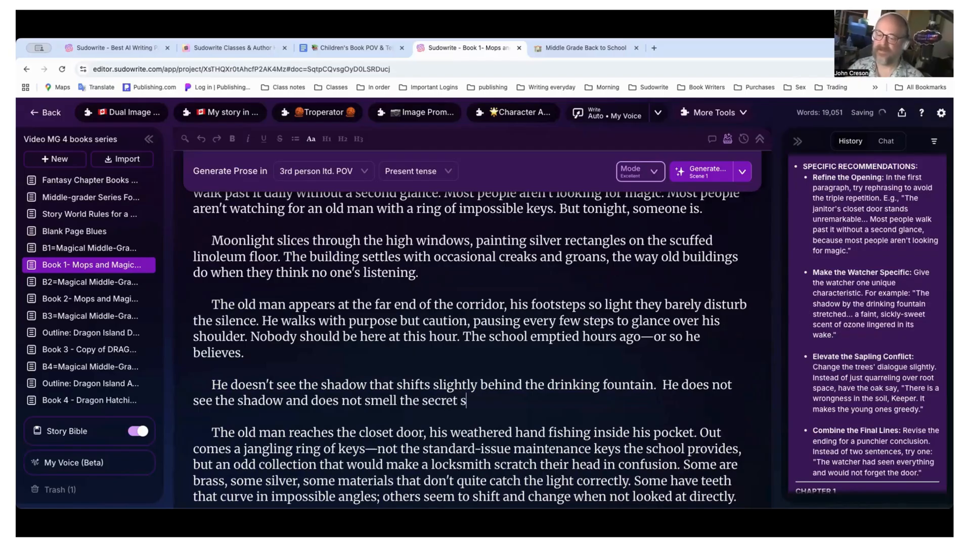
{"action": "type", "text": "weet that drift"}
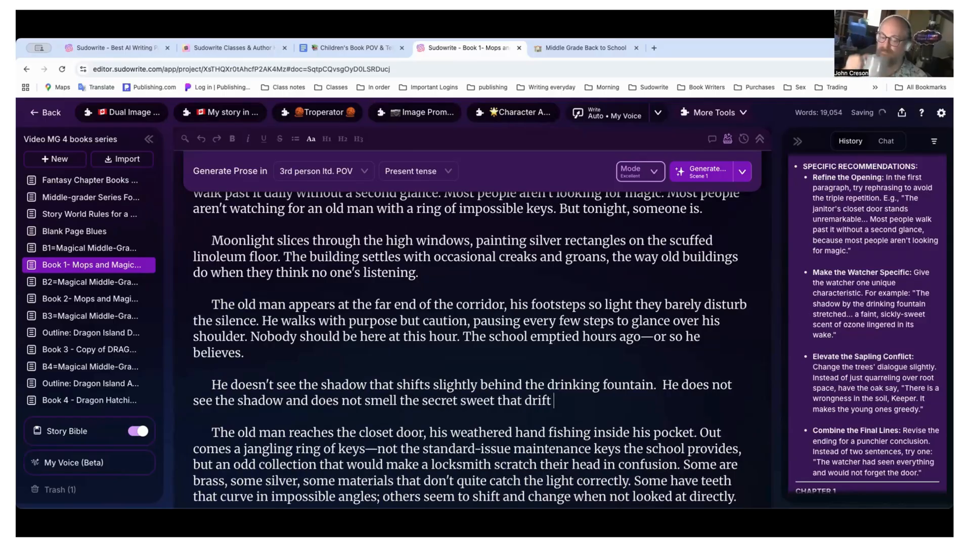
{"action": "type", "text": " through the "}
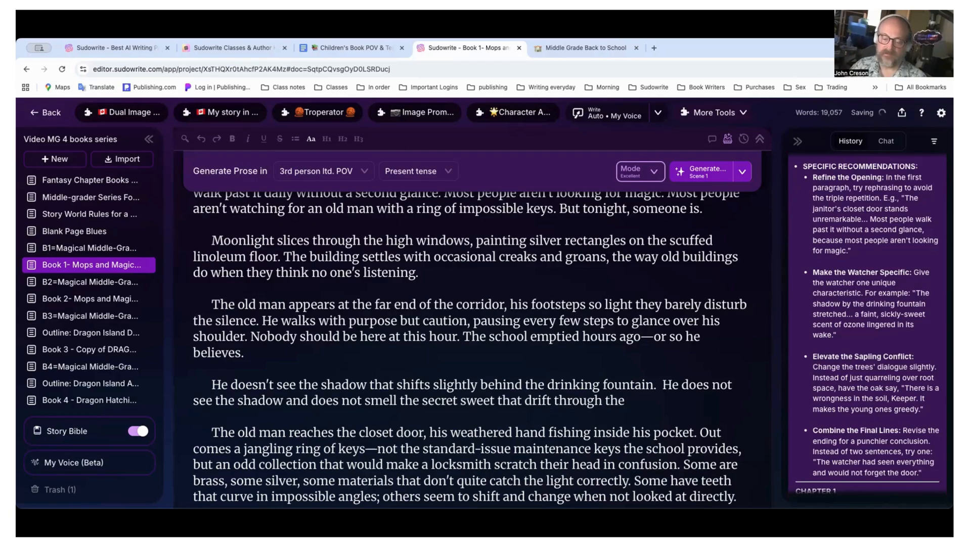
{"action": "type", "text": "hall."}
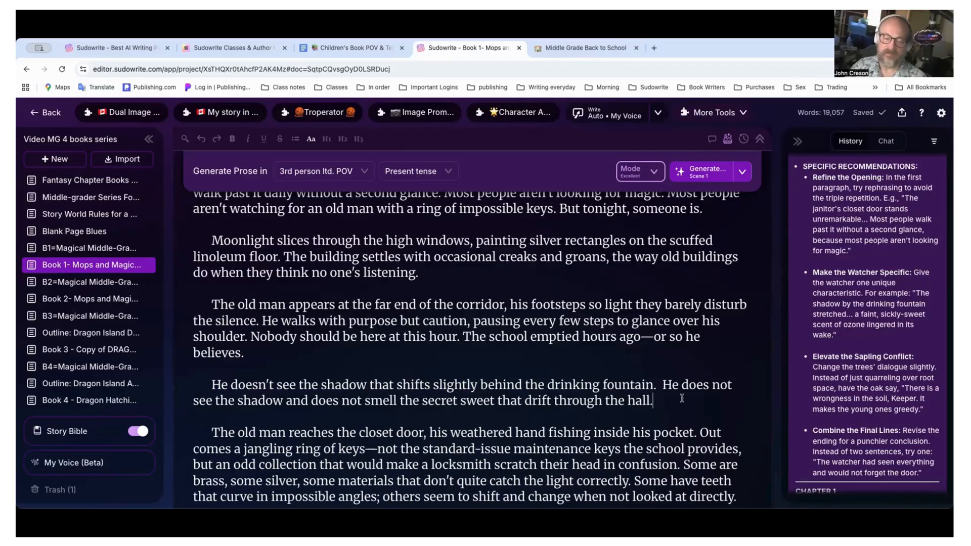
Rewrite the whole drinking fountain paragraph with My Voice, using the "Book 1- What Goes Bump in the Night" voice.
{"action": "left_click_drag", "start_coordinate": [212, 385], "coordinate": [659, 400]}
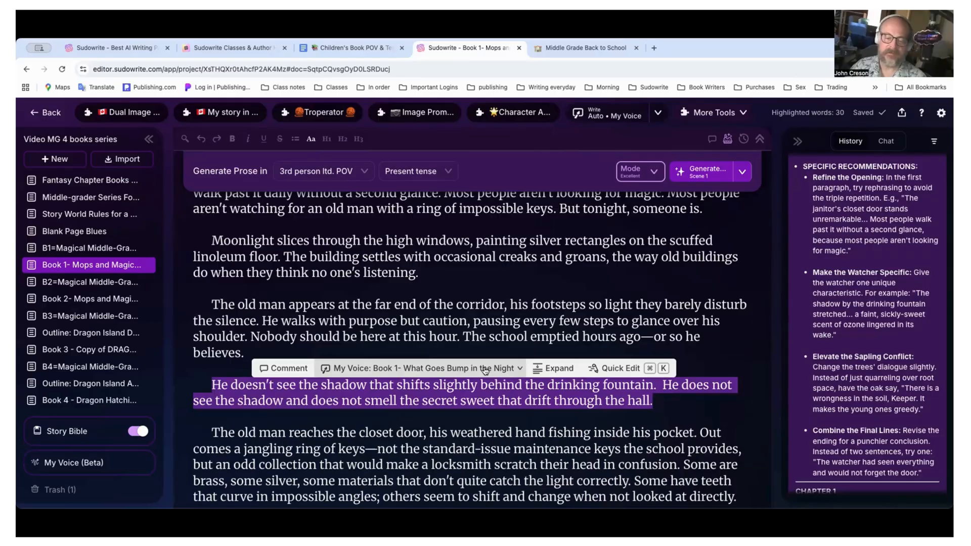
{"action": "left_click", "coordinate": [519, 370]}
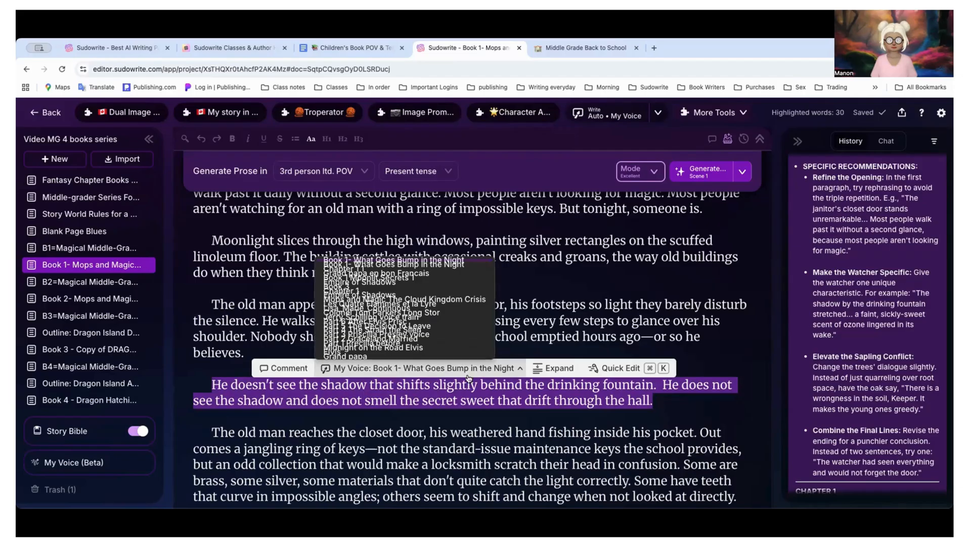
{"action": "left_click", "coordinate": [518, 371]}
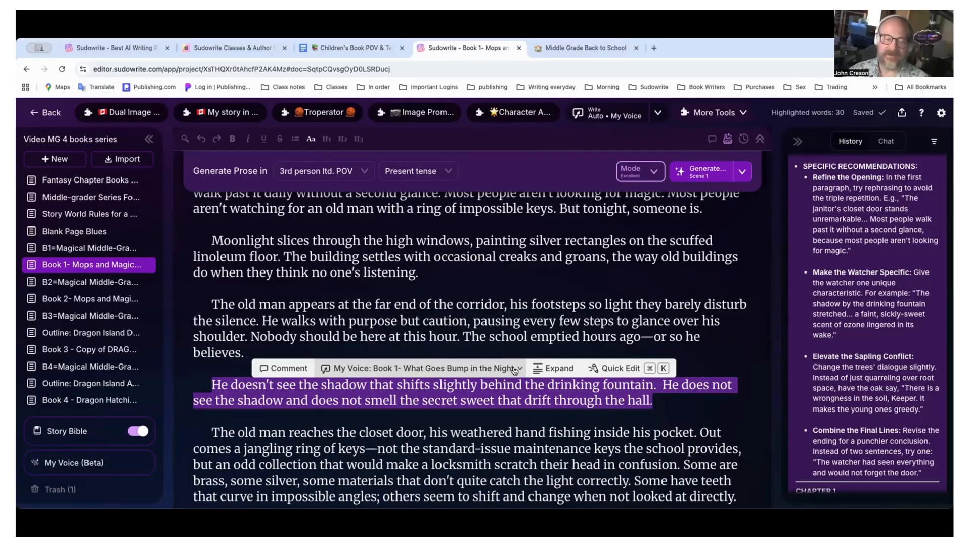
{"action": "left_click", "coordinate": [451, 369]}
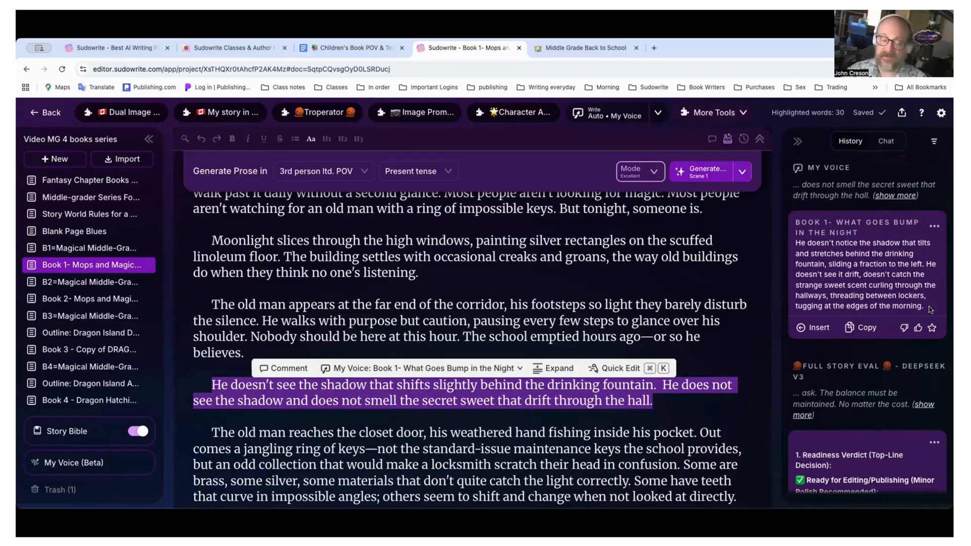
Insert the My Voice rewrite as a new paragraph below the drinking fountain paragraph and highlight it to compare both versions.
{"action": "left_click", "coordinate": [681, 400]}
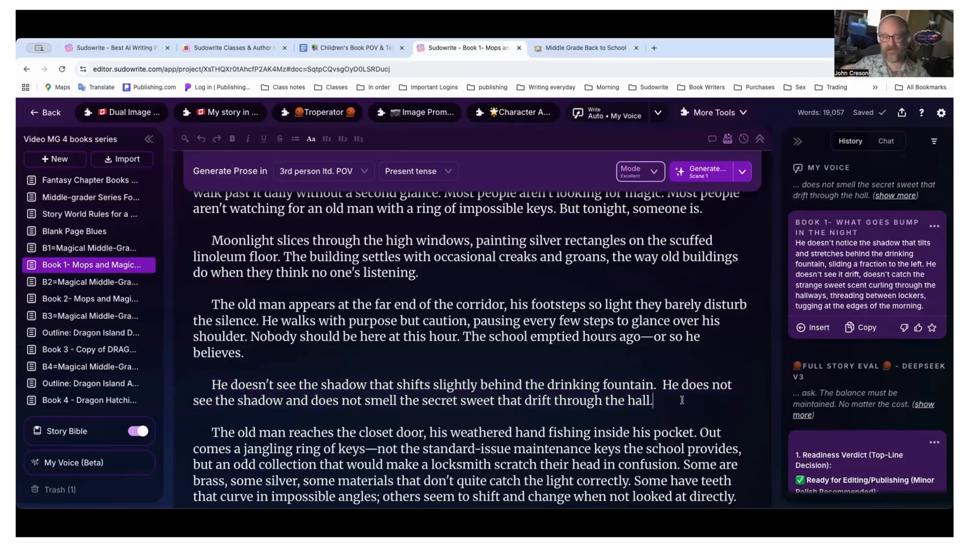
{"action": "key", "text": "Return"}
{"action": "left_click", "coordinate": [813, 327]}
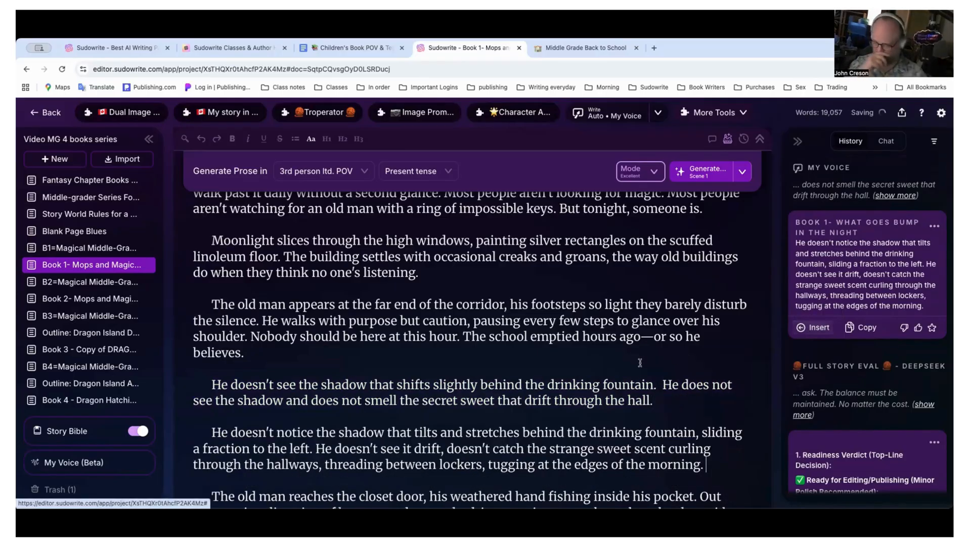
{"action": "scroll", "coordinate": [640, 360], "scroll_direction": "down", "scroll_amount": 2}
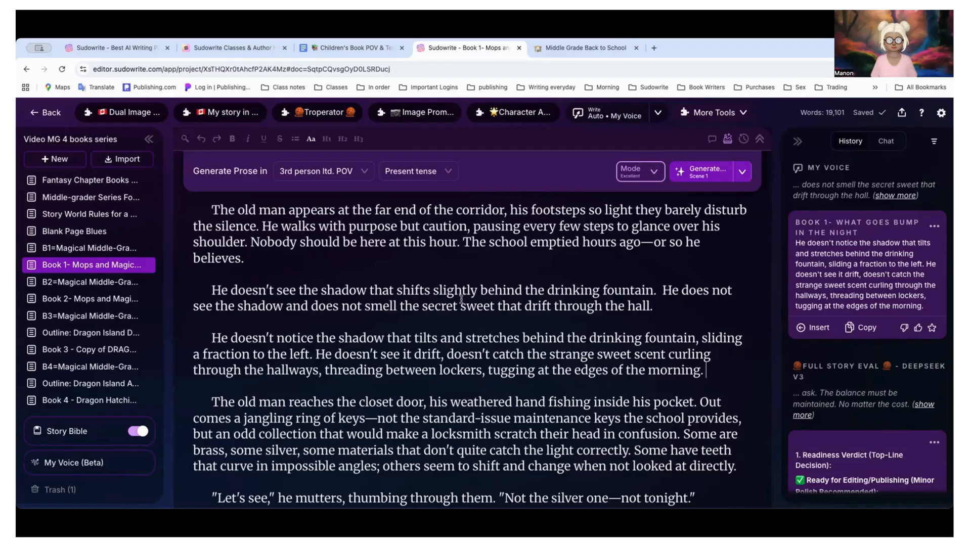
{"action": "left_click_drag", "start_coordinate": [210, 337], "coordinate": [711, 373]}
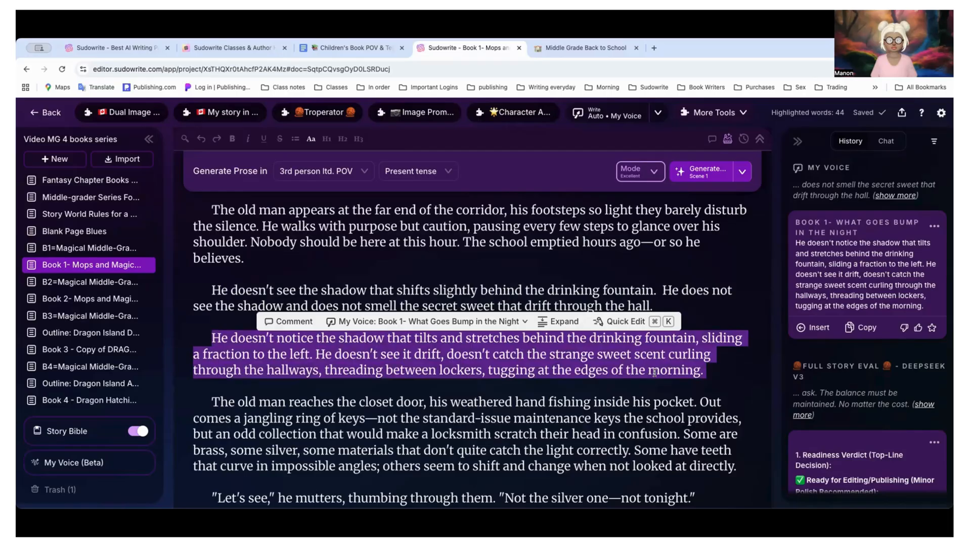
{"action": "left_click", "coordinate": [672, 306]}
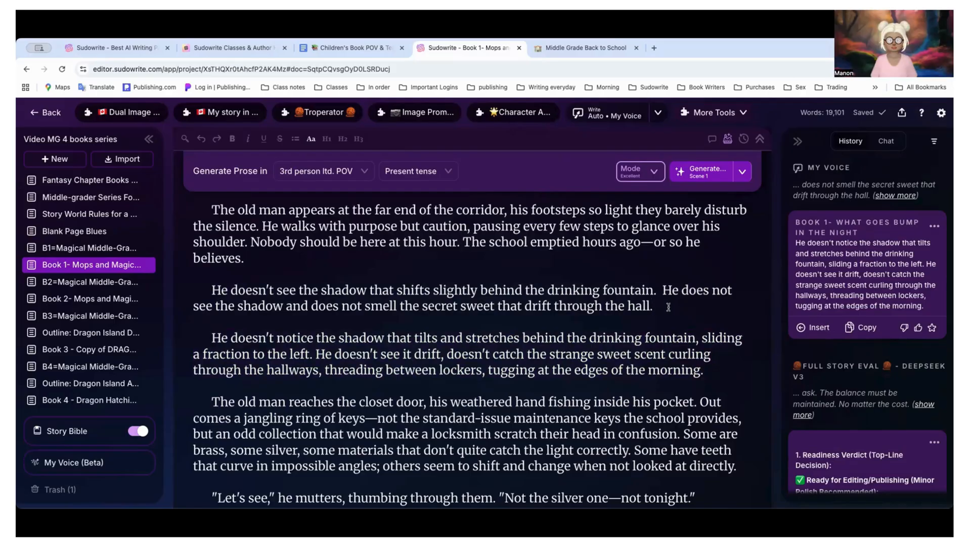
Make the inserted rewrite bold with ** markers and enclose it in curly braces to set it apart from the original.
{"action": "left_click", "coordinate": [206, 335]}
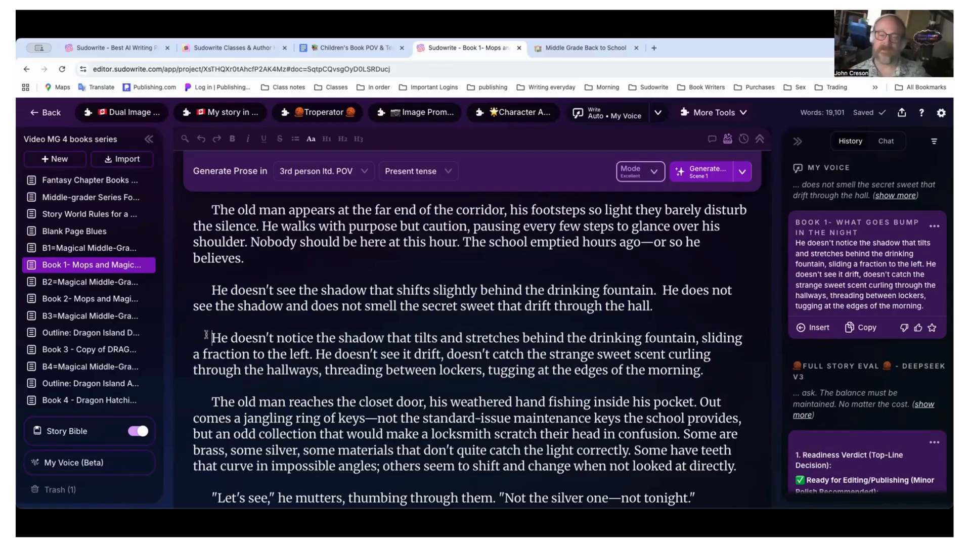
{"action": "type", "text": "**"}
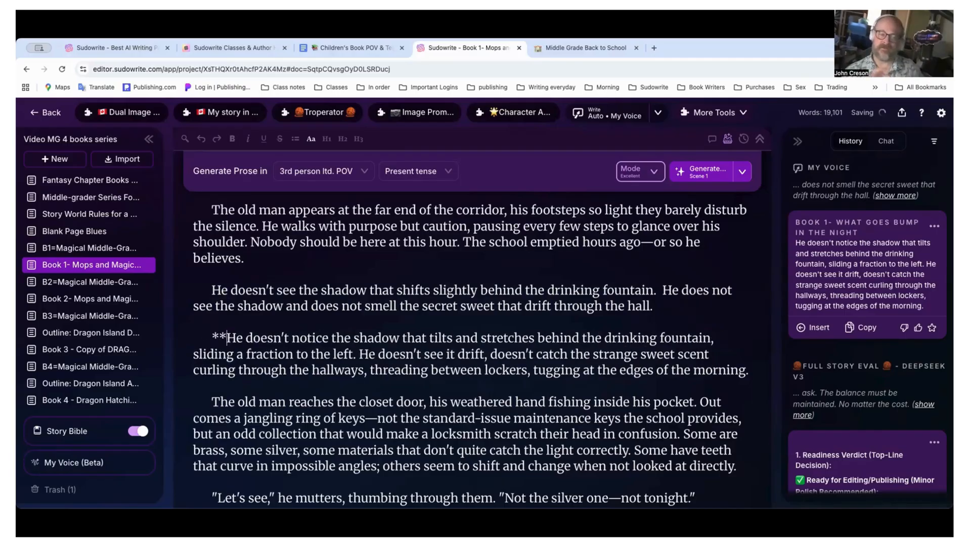
{"action": "left_click", "coordinate": [754, 370]}
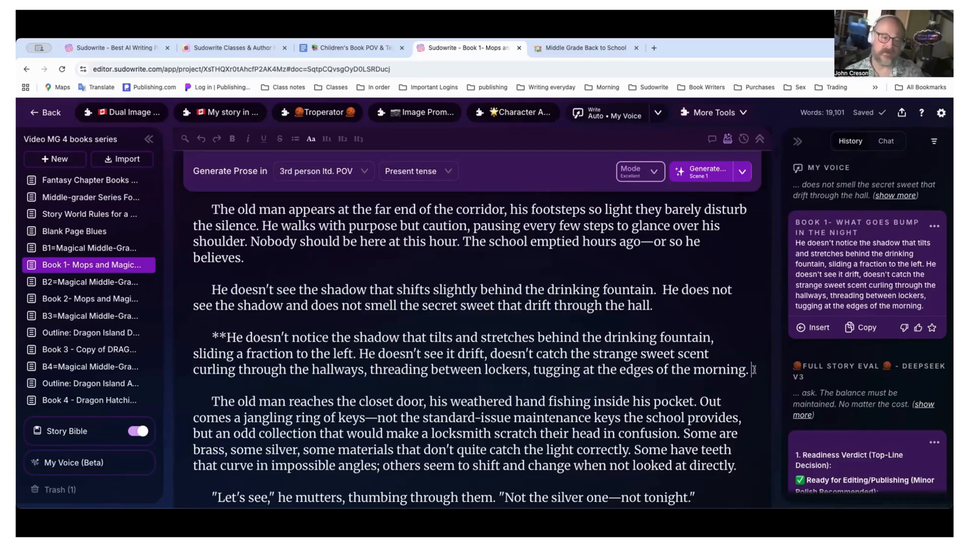
{"action": "type", "text": "**"}
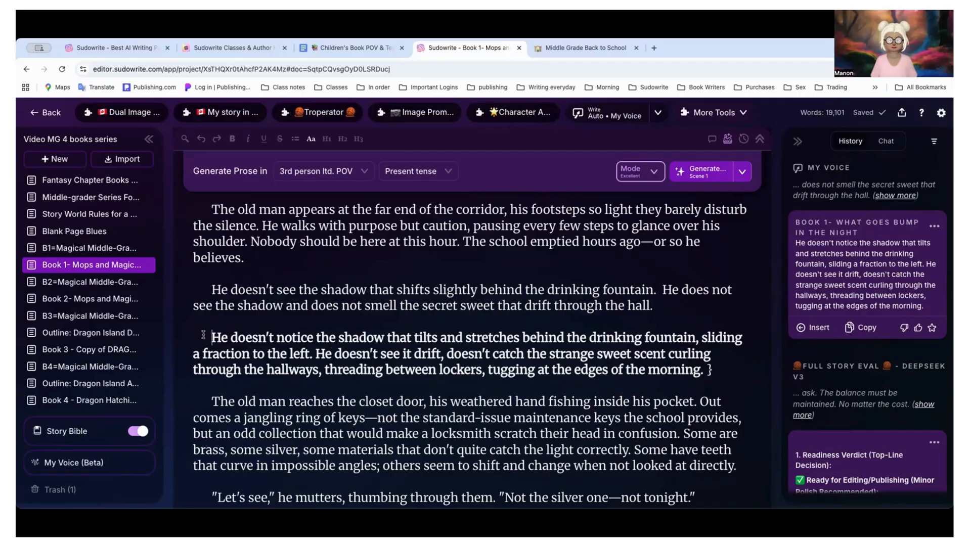
{"action": "type", "text": "{"}
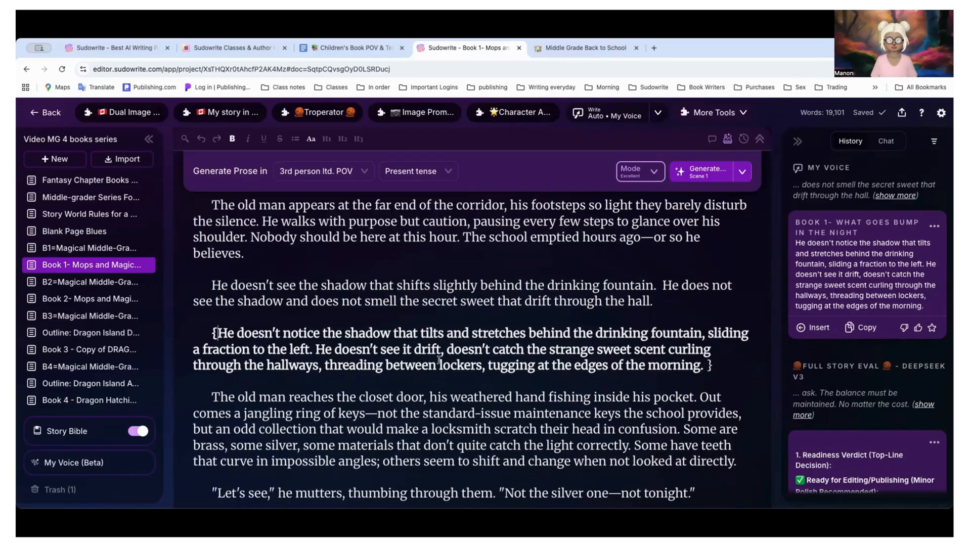
{"action": "scroll", "coordinate": [438, 360], "scroll_direction": "up", "scroll_amount": 1}
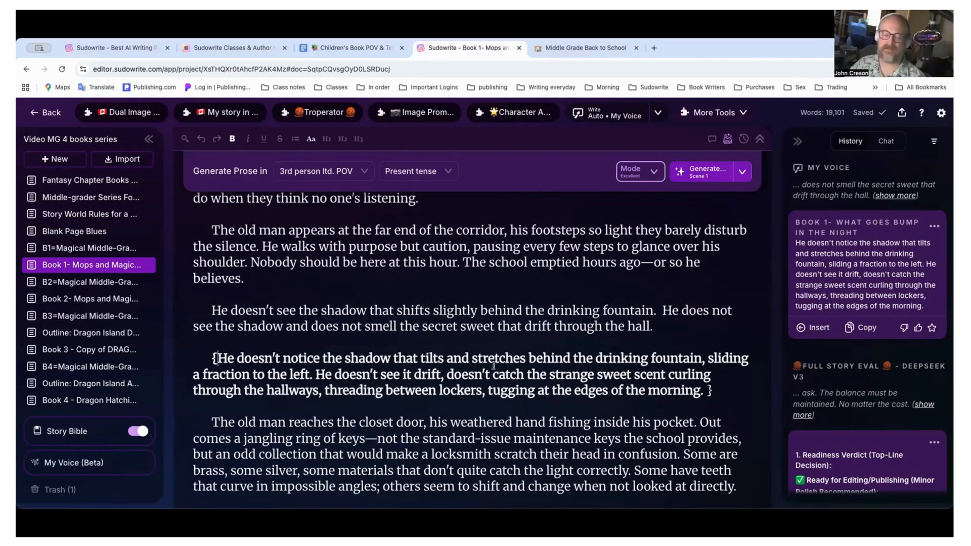
Highlight the bold rewrite, and then the "He does not see the shadow" sentence above it, to compare them.
{"action": "left_click_drag", "start_coordinate": [213, 357], "coordinate": [713, 390]}
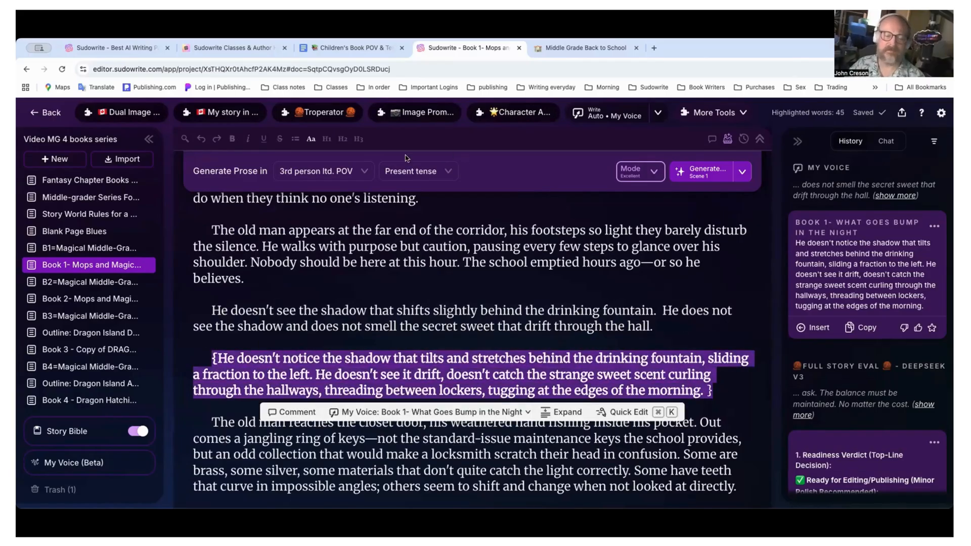
{"action": "left_click", "coordinate": [312, 140]}
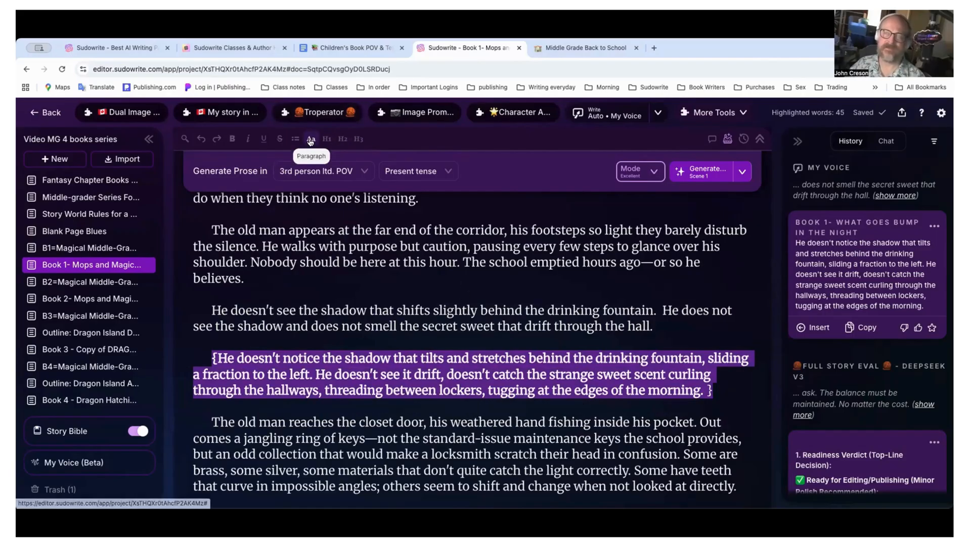
{"action": "left_click", "coordinate": [298, 354]}
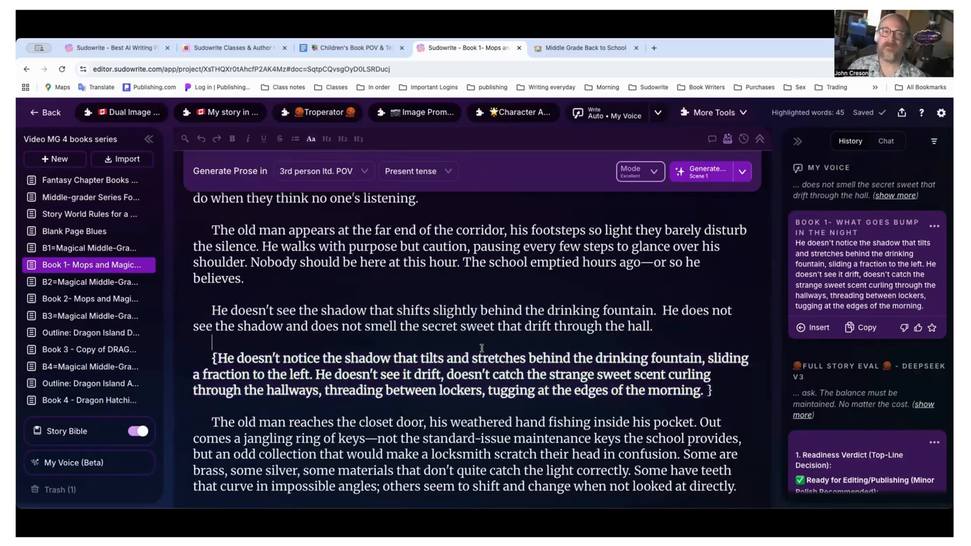
{"action": "scroll", "coordinate": [408, 356], "scroll_direction": "down", "scroll_amount": 2}
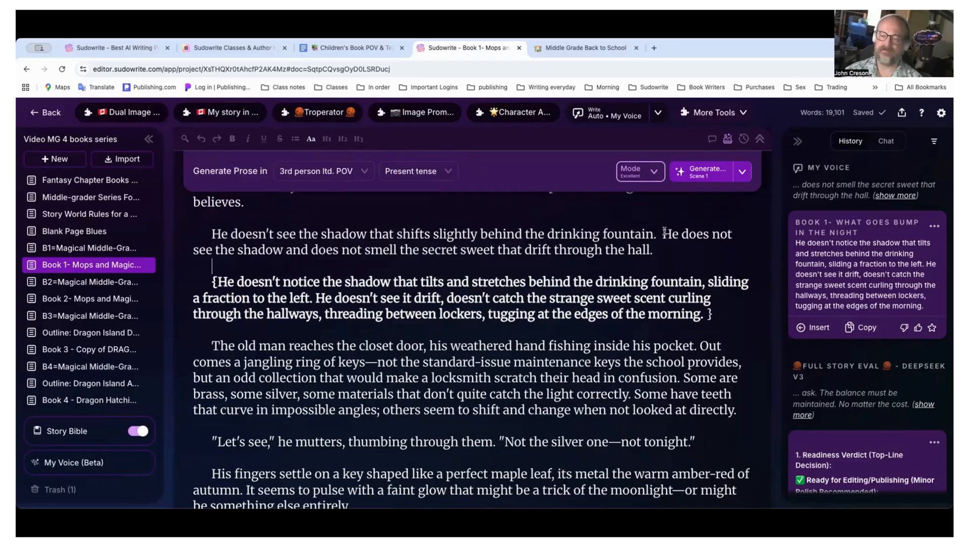
{"action": "left_click_drag", "start_coordinate": [662, 234], "coordinate": [666, 250]}
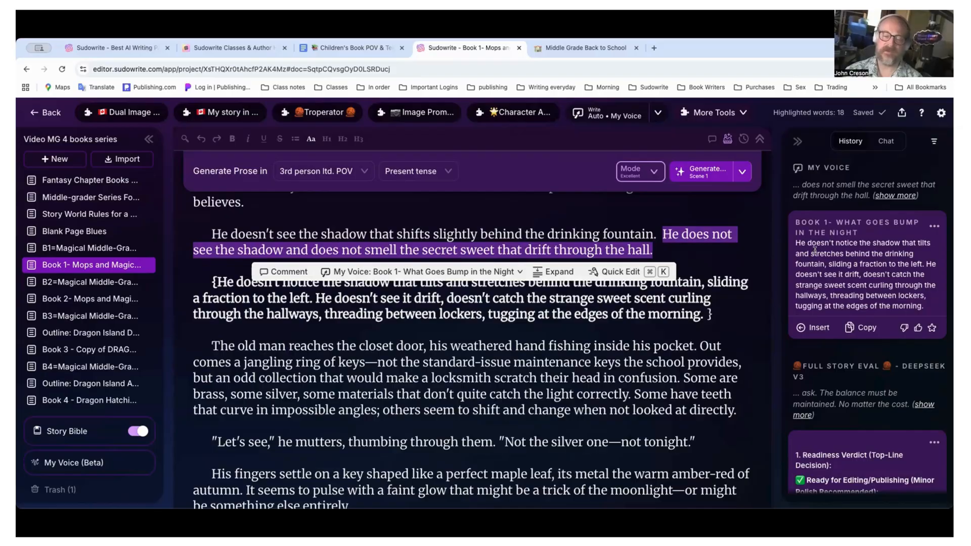
Examine the Chapter-by-Chapter Story Audit's specific recommendations for the prologue, and highlight the oak's suggested "wrongness in the soil" dialogue.
{"action": "scroll", "coordinate": [814, 250], "scroll_direction": "down", "scroll_amount": 5}
{"action": "scroll", "coordinate": [815, 250], "scroll_direction": "down", "scroll_amount": 6}
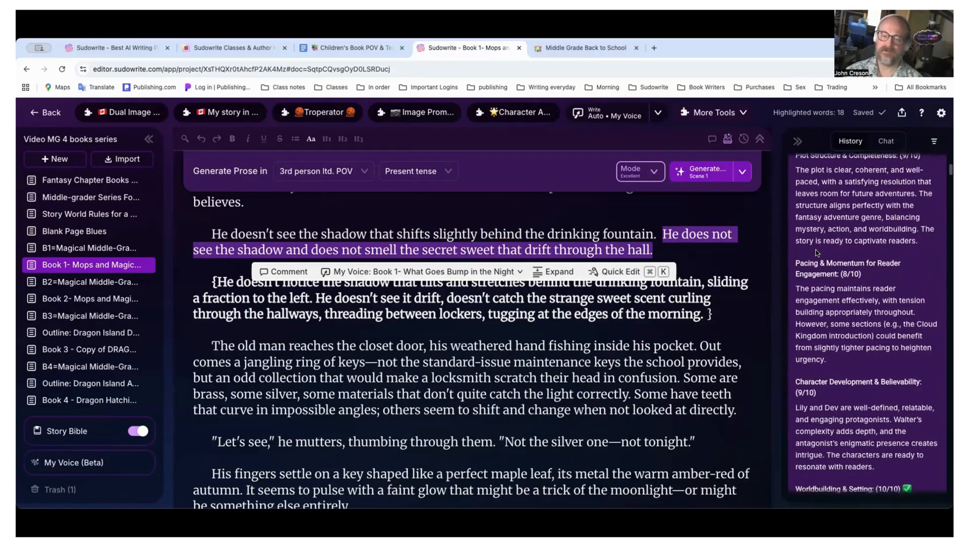
{"action": "scroll", "coordinate": [809, 238], "scroll_direction": "up", "scroll_amount": 2}
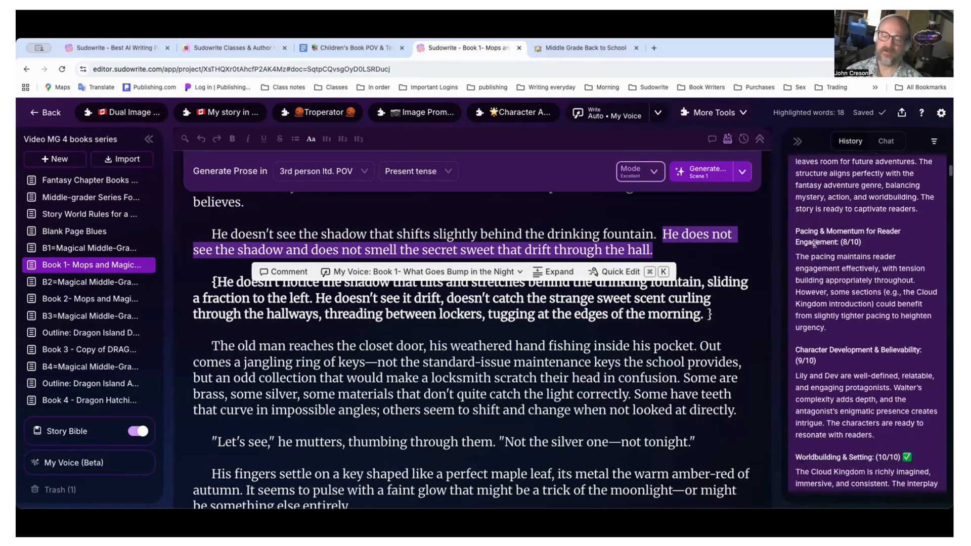
{"action": "scroll", "coordinate": [799, 218], "scroll_direction": "up", "scroll_amount": 5}
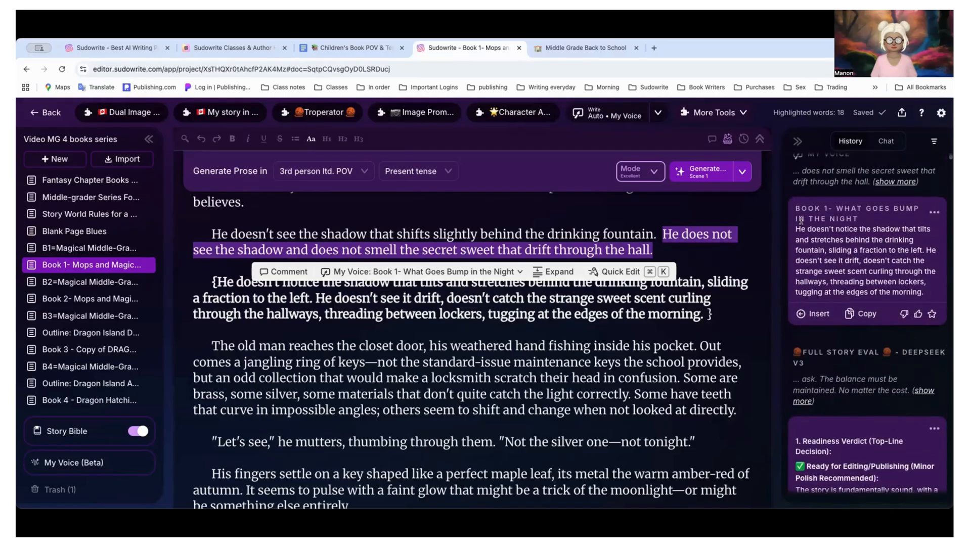
{"action": "scroll", "coordinate": [857, 385], "scroll_direction": "down", "scroll_amount": 5}
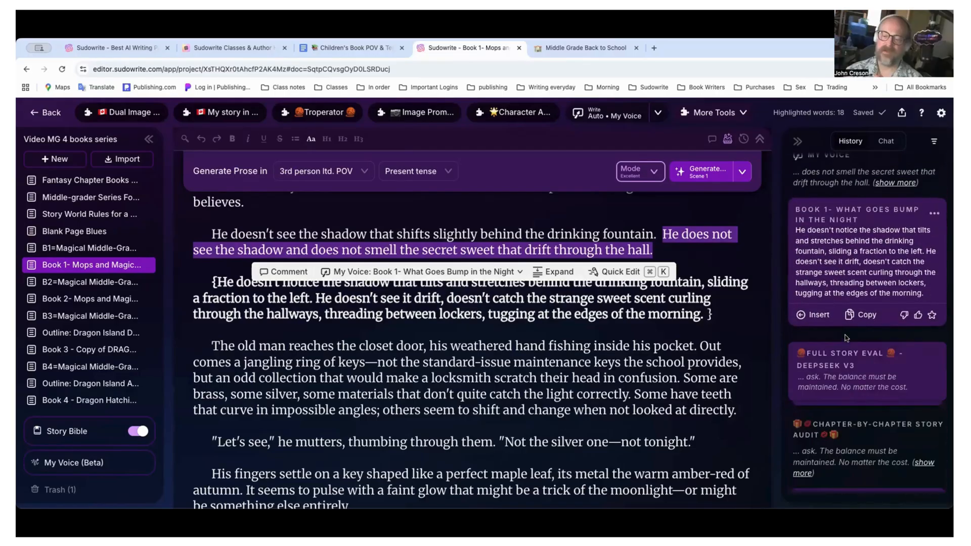
{"action": "scroll", "coordinate": [847, 337], "scroll_direction": "down", "scroll_amount": 5}
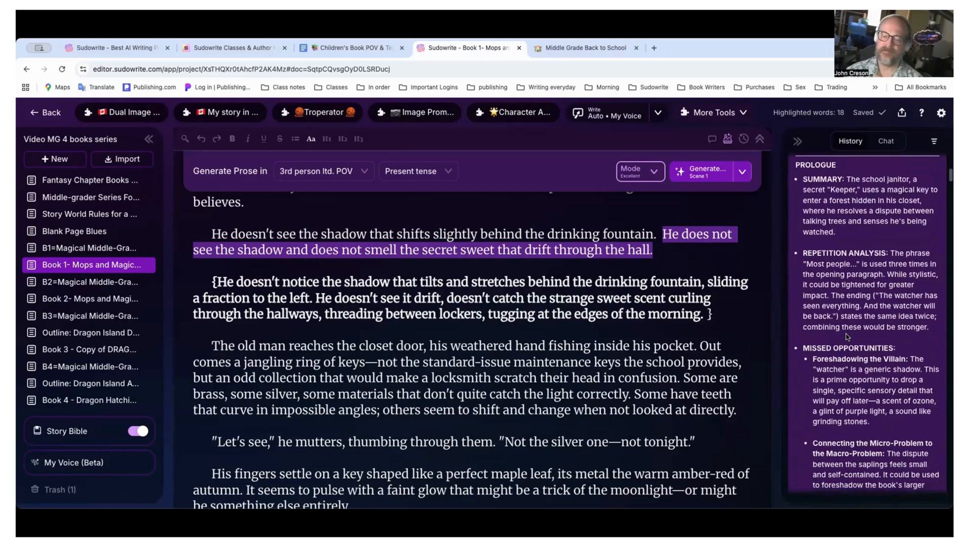
{"action": "scroll", "coordinate": [822, 188], "scroll_direction": "down", "scroll_amount": 8}
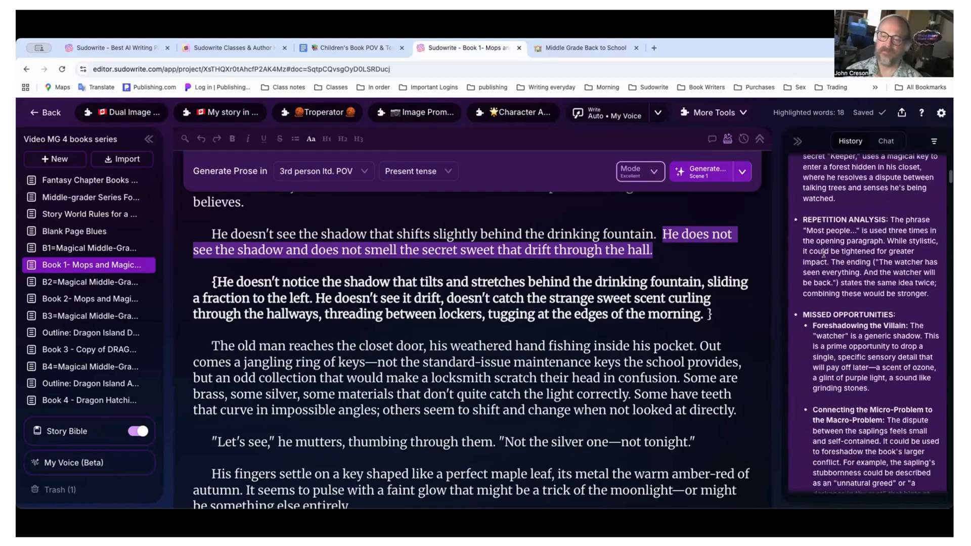
{"action": "scroll", "coordinate": [823, 250], "scroll_direction": "down", "scroll_amount": 3}
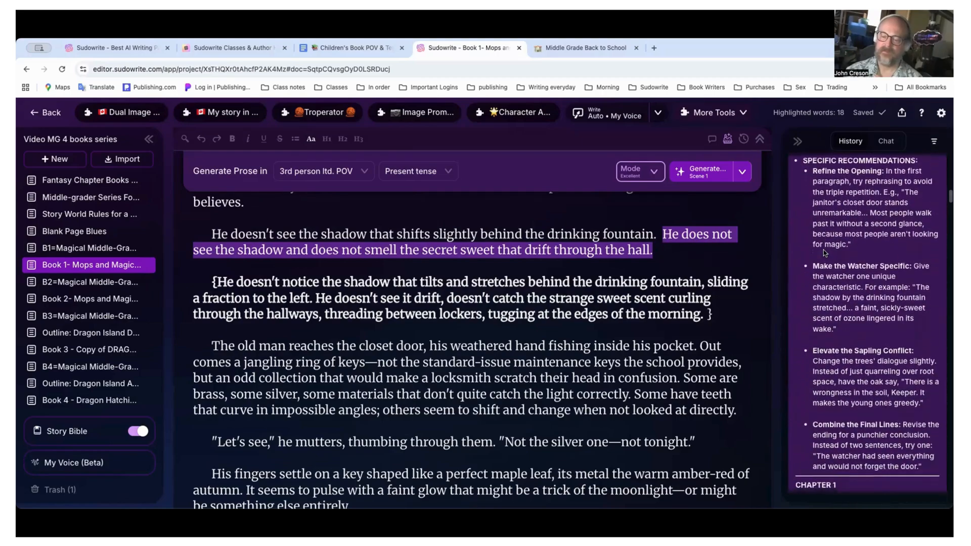
{"action": "scroll", "coordinate": [823, 250], "scroll_direction": "up", "scroll_amount": 2}
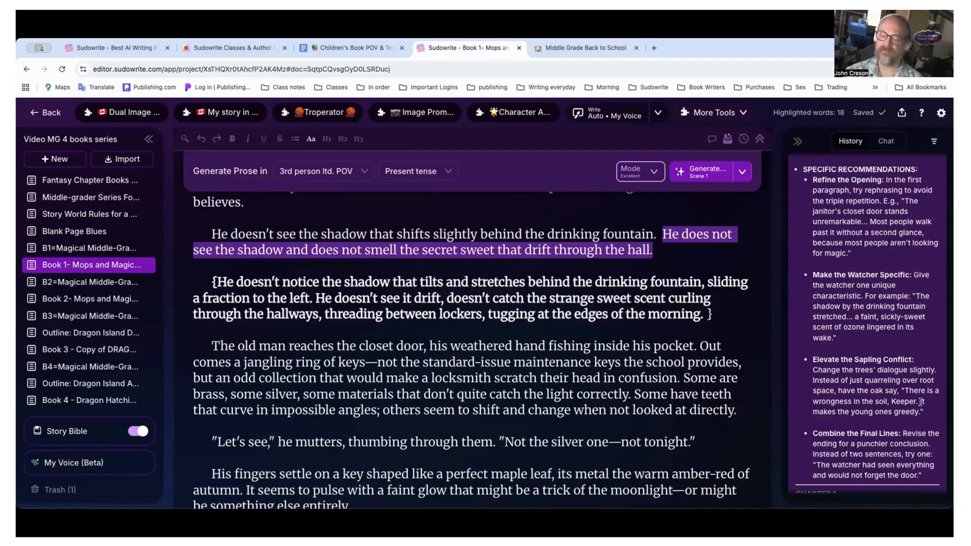
{"action": "left_click_drag", "start_coordinate": [927, 414], "coordinate": [901, 393]}
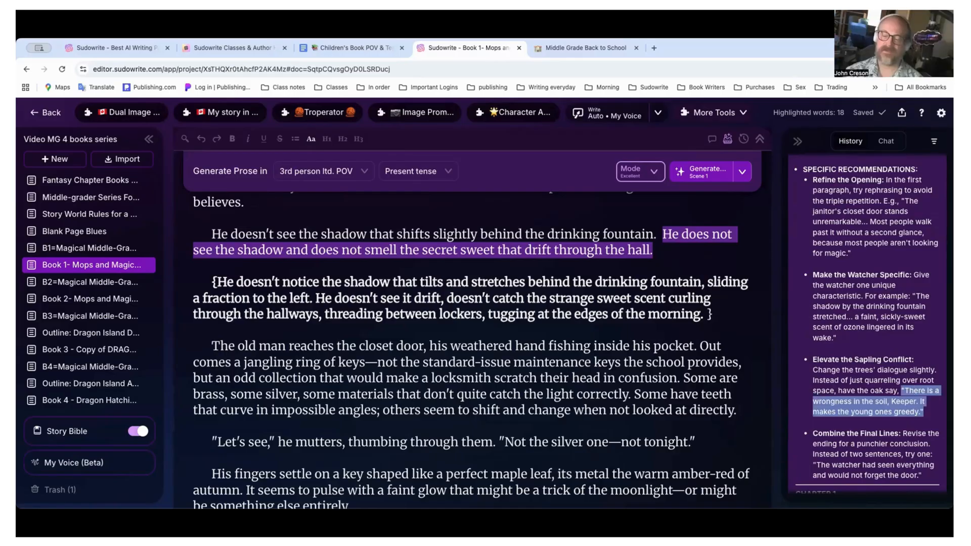
Find the prologue's quarreling saplings scene and place the cursor after the massive oak's "There's trouble" line.
{"action": "scroll", "coordinate": [528, 395], "scroll_direction": "down", "scroll_amount": 10}
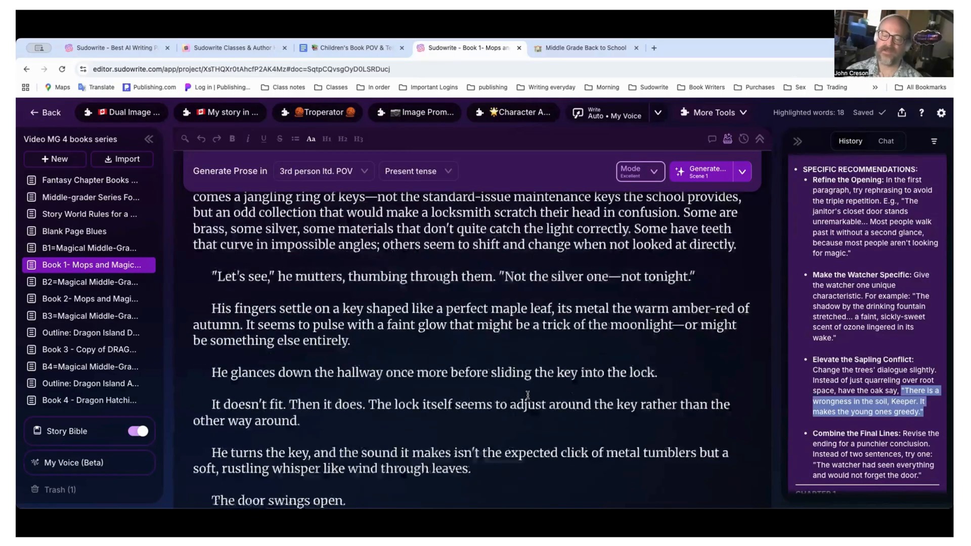
{"action": "scroll", "coordinate": [527, 395], "scroll_direction": "down", "scroll_amount": 5}
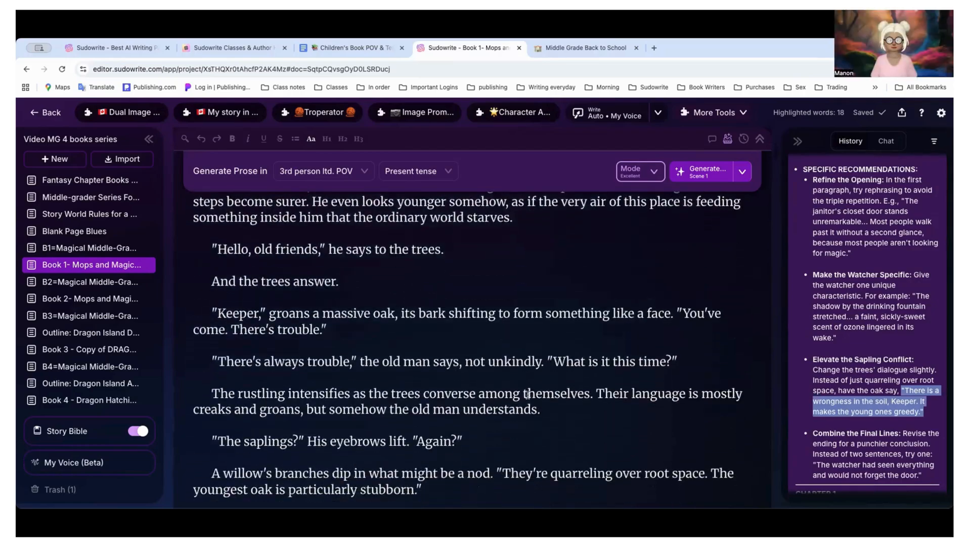
{"action": "scroll", "coordinate": [527, 395], "scroll_direction": "down", "scroll_amount": 1}
{"action": "scroll", "coordinate": [529, 397], "scroll_direction": "up", "scroll_amount": 1}
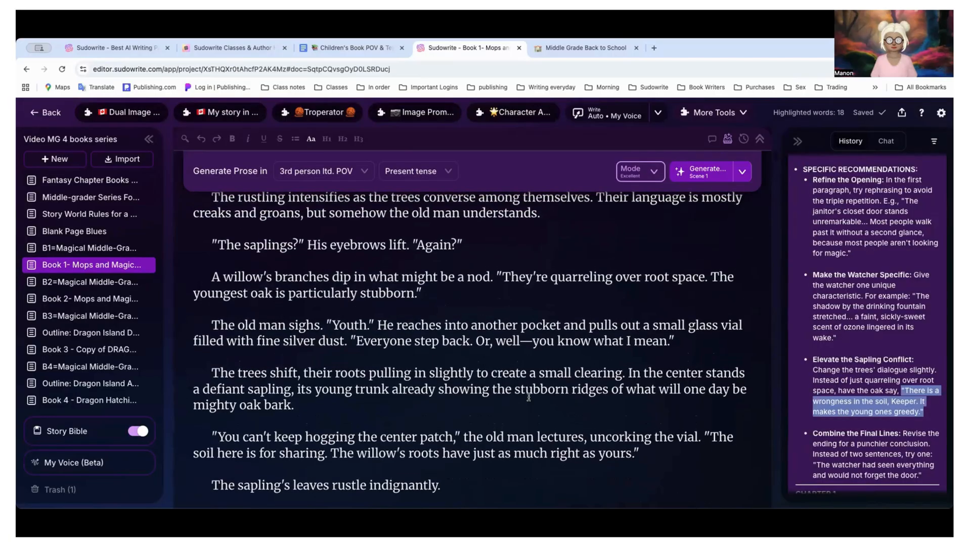
{"action": "scroll", "coordinate": [402, 261], "scroll_direction": "down", "scroll_amount": 1}
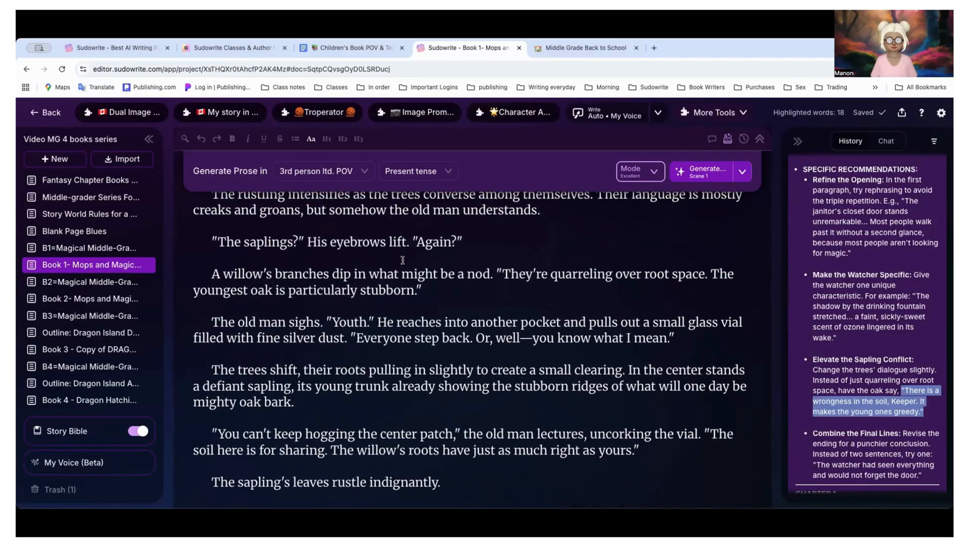
{"action": "scroll", "coordinate": [403, 261], "scroll_direction": "up", "scroll_amount": 3}
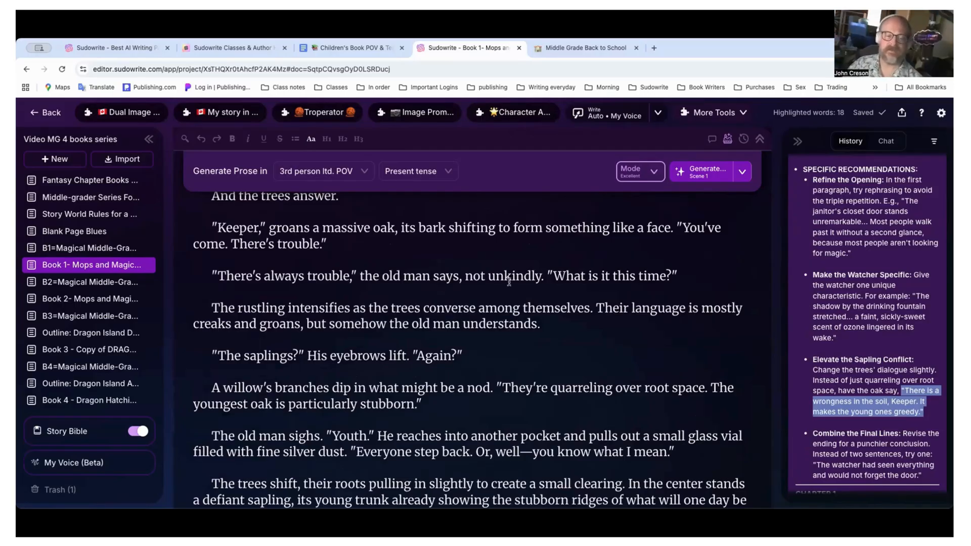
{"action": "left_click", "coordinate": [356, 245]}
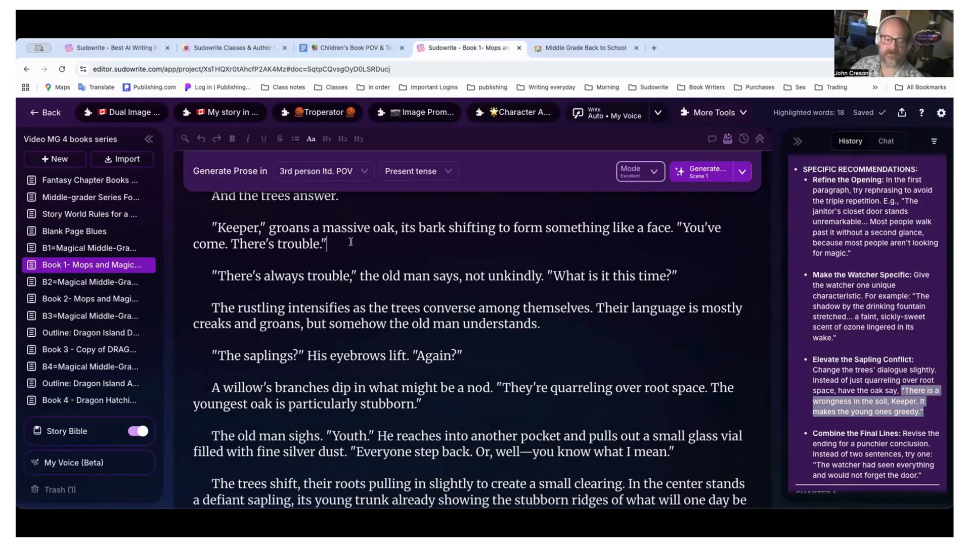
Select the quarreling saplings scene from the massive oak's "Keeper" line through "The older trees creak approvingly.".
{"action": "left_click_drag", "start_coordinate": [208, 223], "coordinate": [448, 403]}
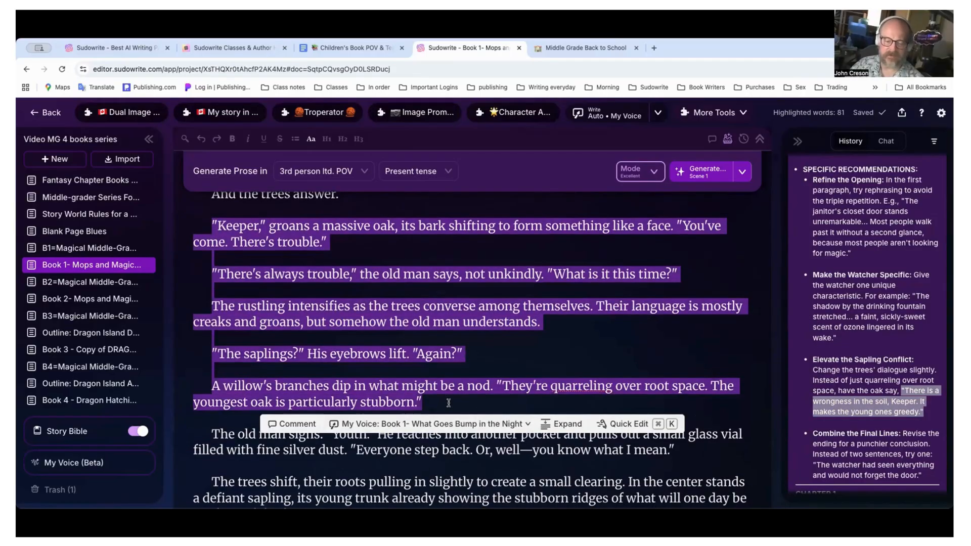
{"action": "scroll", "coordinate": [554, 376], "scroll_direction": "down", "scroll_amount": 3}
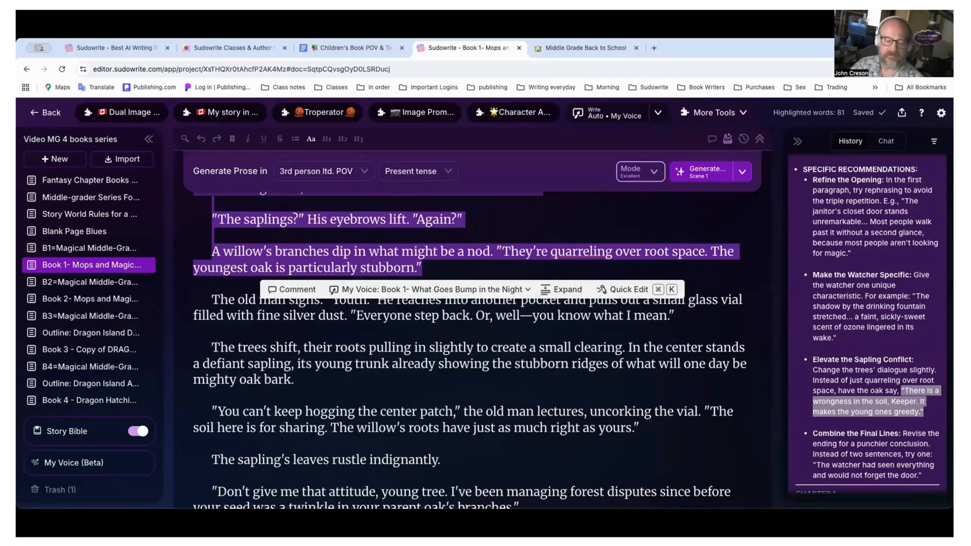
{"action": "scroll", "coordinate": [484, 469], "scroll_direction": "up", "scroll_amount": 5}
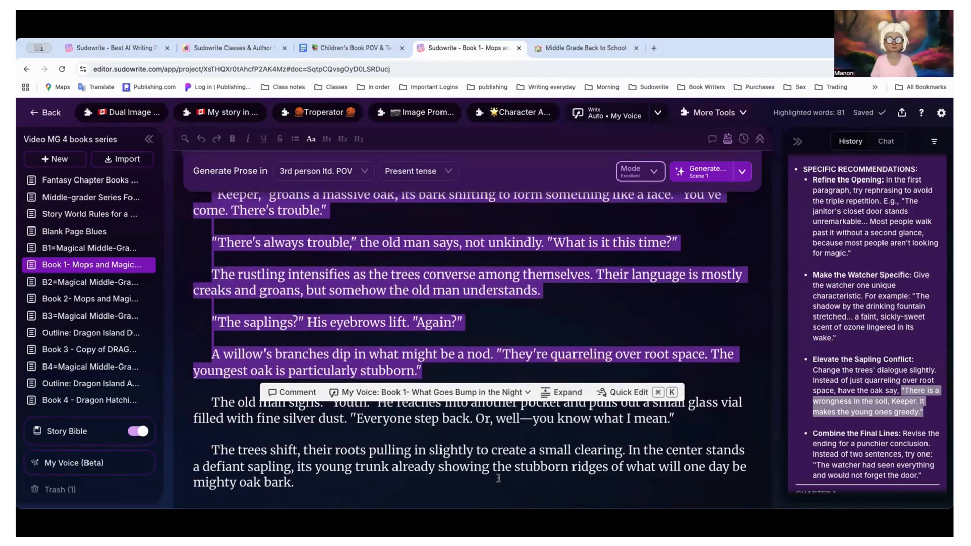
{"action": "mouse_move", "coordinate": [209, 307]}
{"action": "left_mouse_down"}
{"action": "mouse_move", "coordinate": [250, 377]}
{"action": "mouse_move", "coordinate": [253, 500]}
{"action": "mouse_move", "coordinate": [290, 348]}
{"action": "left_mouse_up"}
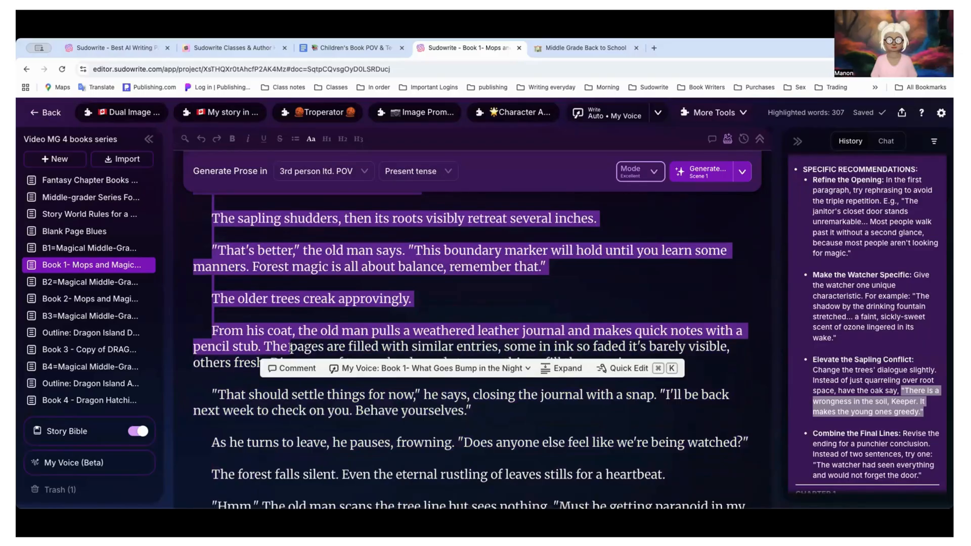
{"action": "left_click_drag", "start_coordinate": [292, 348], "coordinate": [428, 308]}
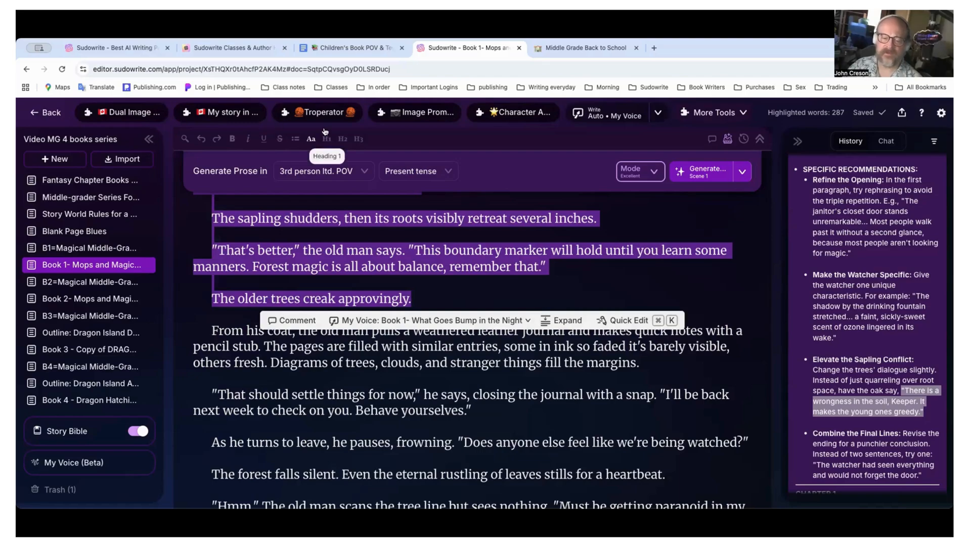
{"action": "scroll", "coordinate": [372, 137], "scroll_direction": "up", "scroll_amount": 4}
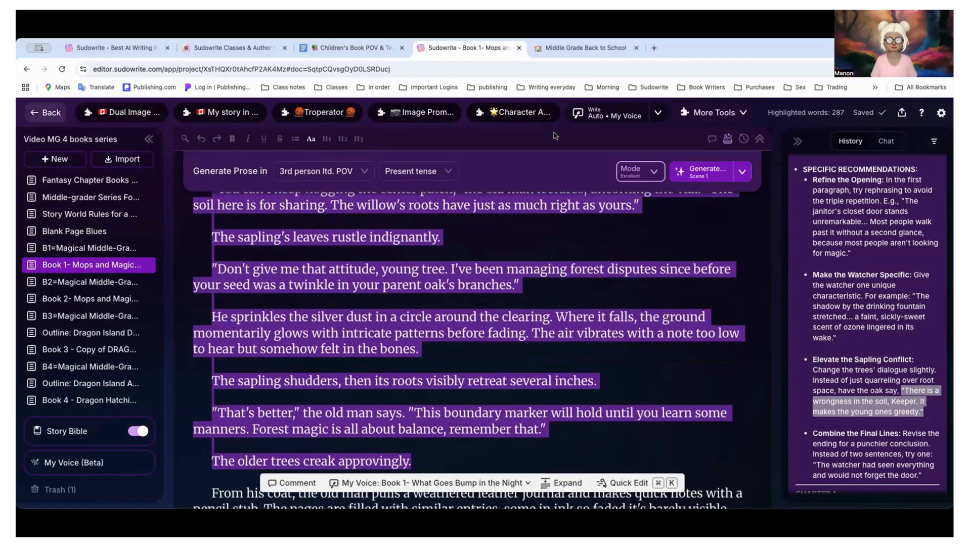
Open the Rewrite tool for the selected scene and set its rewrite type to Customize.
{"action": "left_click", "coordinate": [588, 117]}
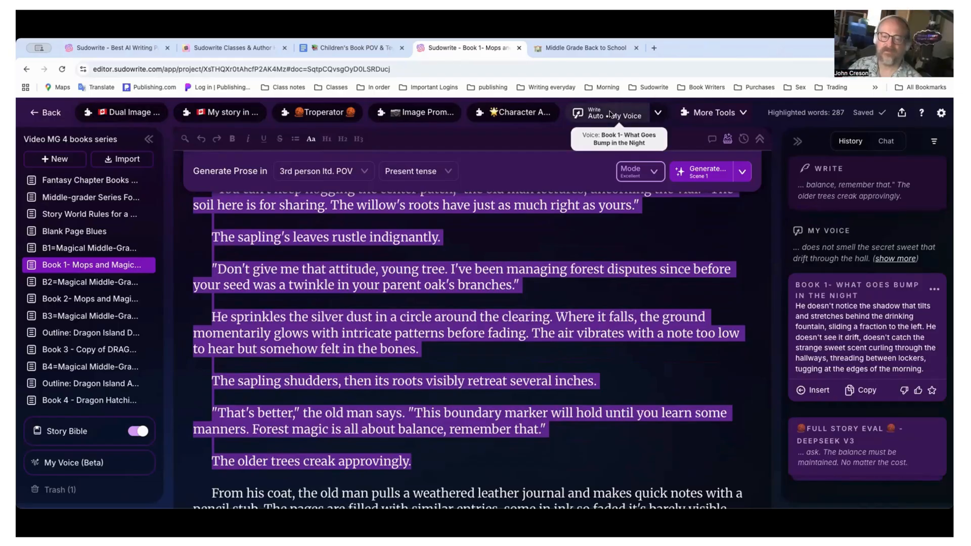
{"action": "left_click", "coordinate": [692, 115]}
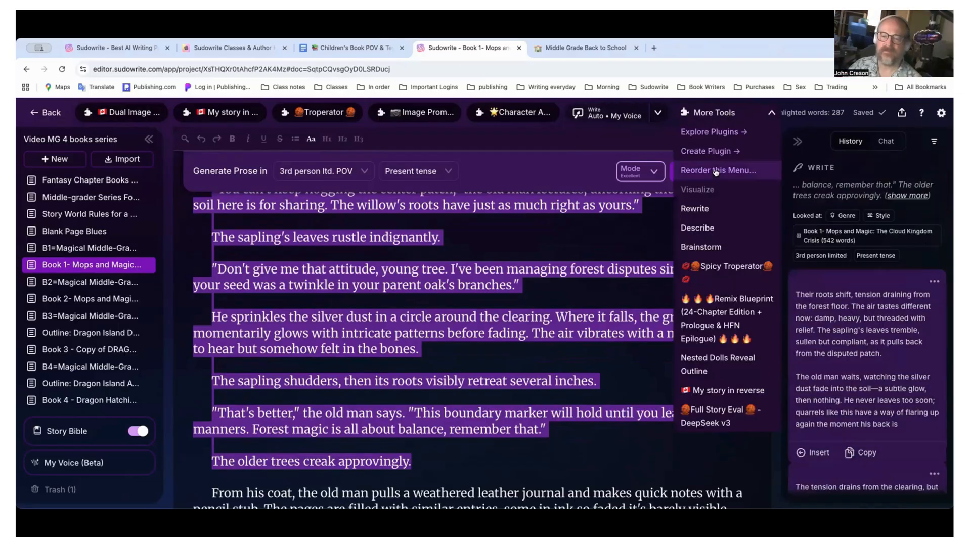
{"action": "left_click", "coordinate": [707, 198]}
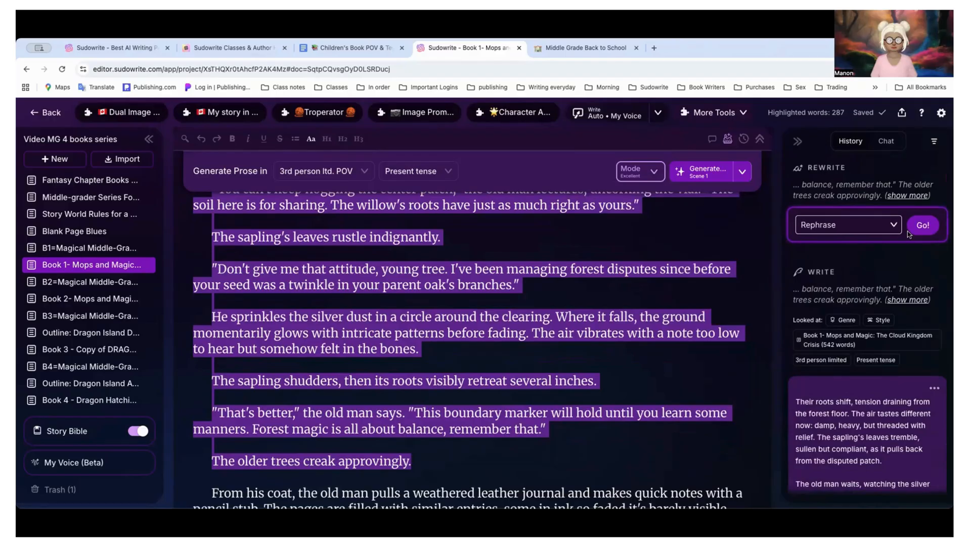
{"action": "left_click", "coordinate": [894, 229]}
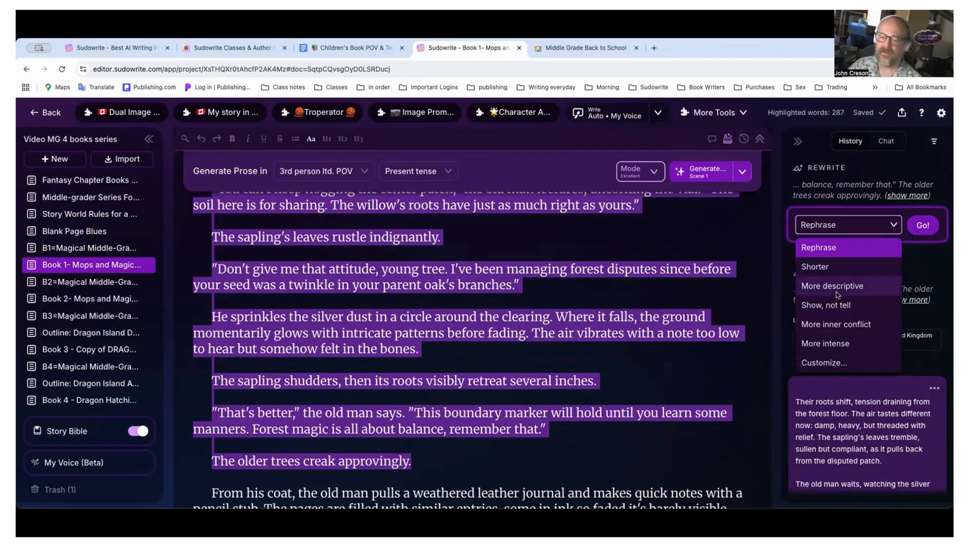
{"action": "left_click", "coordinate": [834, 360]}
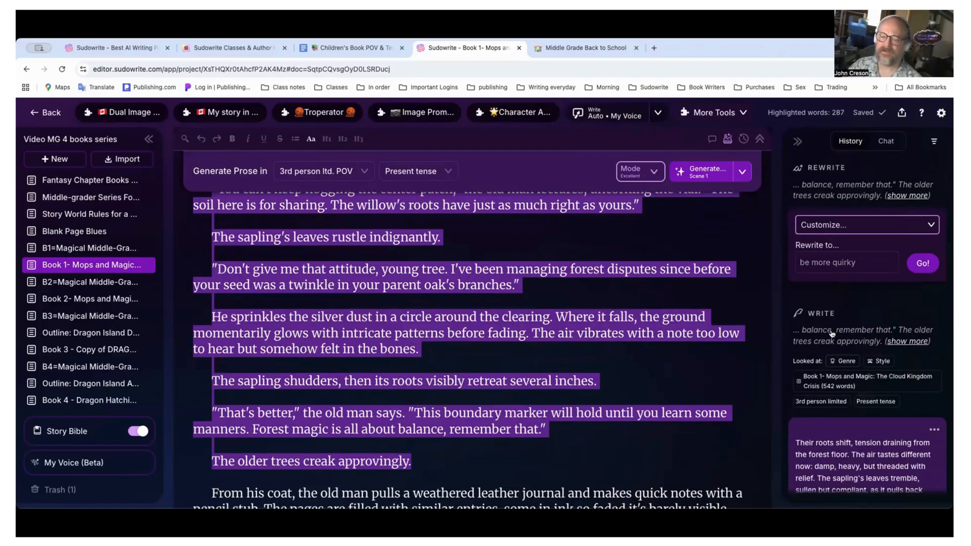
Find the prologue recommendations in the Chapter-by-Chapter Story Audit and copy the "Elevate the Sapling Conflict:" heading.
{"action": "scroll", "coordinate": [832, 334], "scroll_direction": "down", "scroll_amount": 5}
{"action": "scroll", "coordinate": [830, 239], "scroll_direction": "up", "scroll_amount": 3}
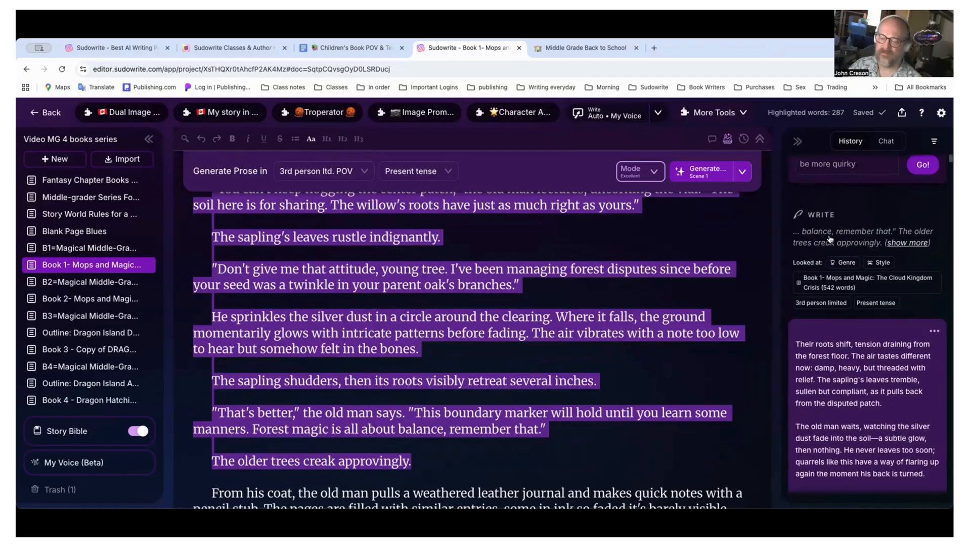
{"action": "scroll", "coordinate": [829, 239], "scroll_direction": "down", "scroll_amount": 5}
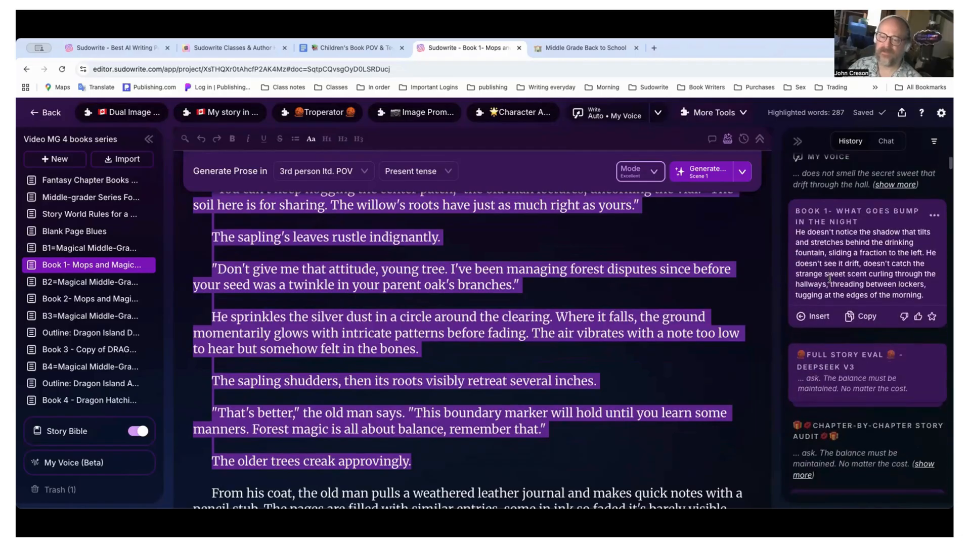
{"action": "scroll", "coordinate": [830, 277], "scroll_direction": "up", "scroll_amount": 2}
{"action": "left_click", "coordinate": [828, 242]}
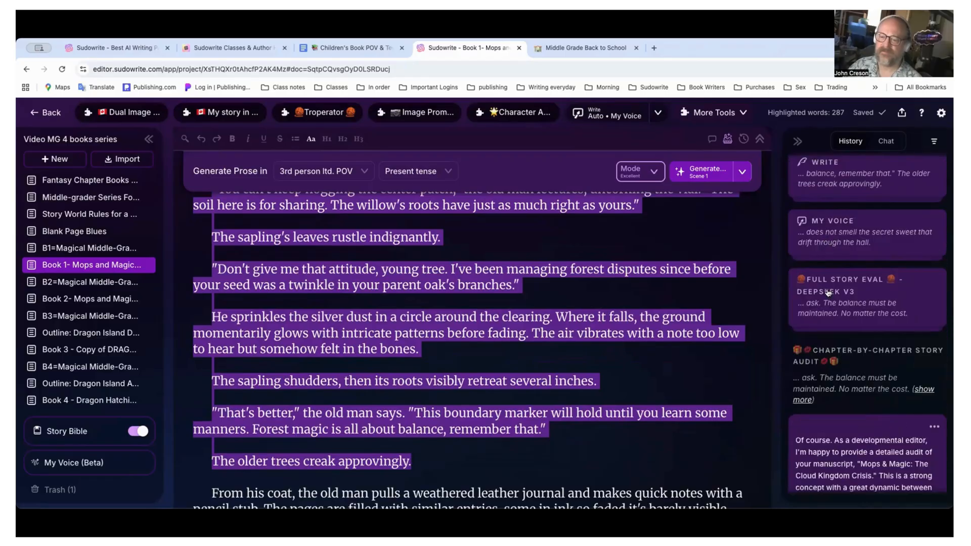
{"action": "scroll", "coordinate": [828, 292], "scroll_direction": "down", "scroll_amount": 10}
{"action": "scroll", "coordinate": [830, 290], "scroll_direction": "down", "scroll_amount": 6}
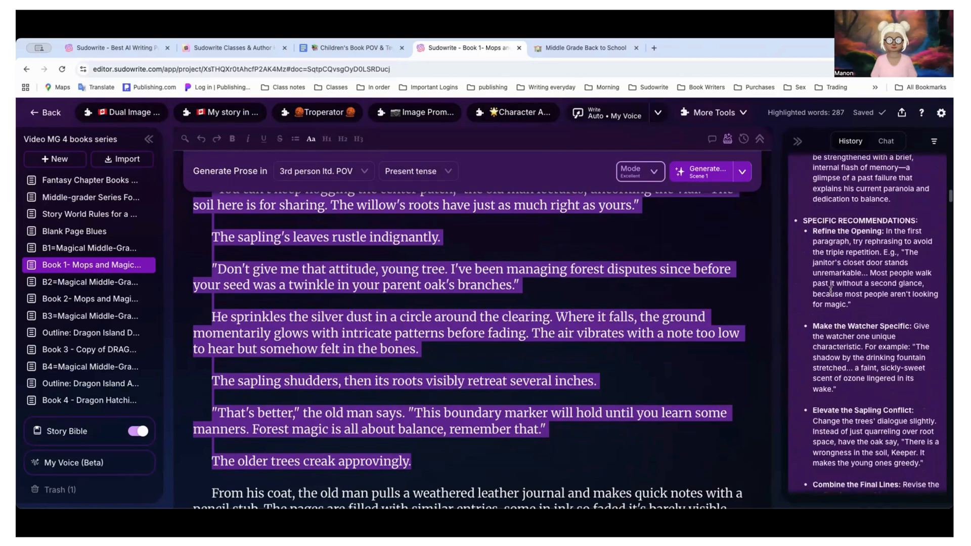
{"action": "scroll", "coordinate": [830, 291], "scroll_direction": "down", "scroll_amount": 5}
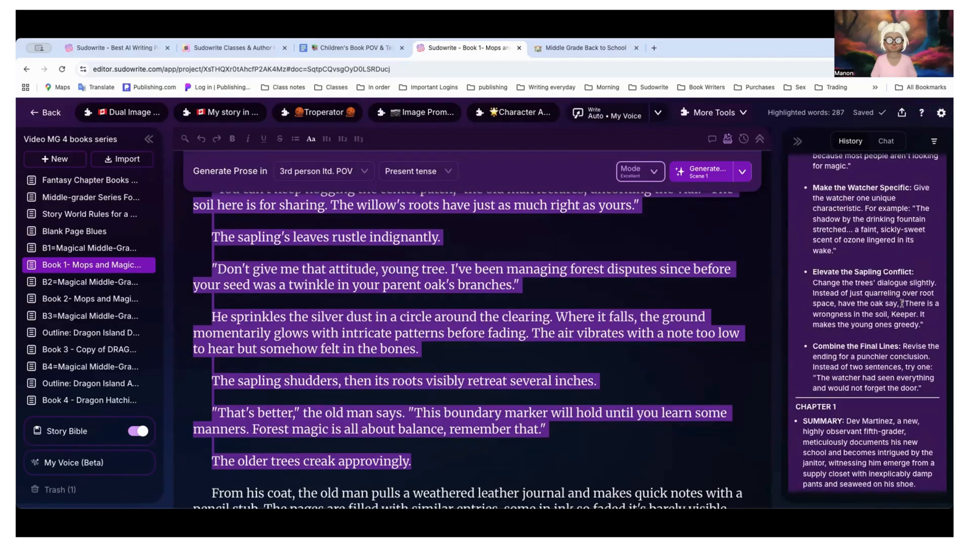
{"action": "left_click_drag", "start_coordinate": [902, 303], "coordinate": [927, 325]}
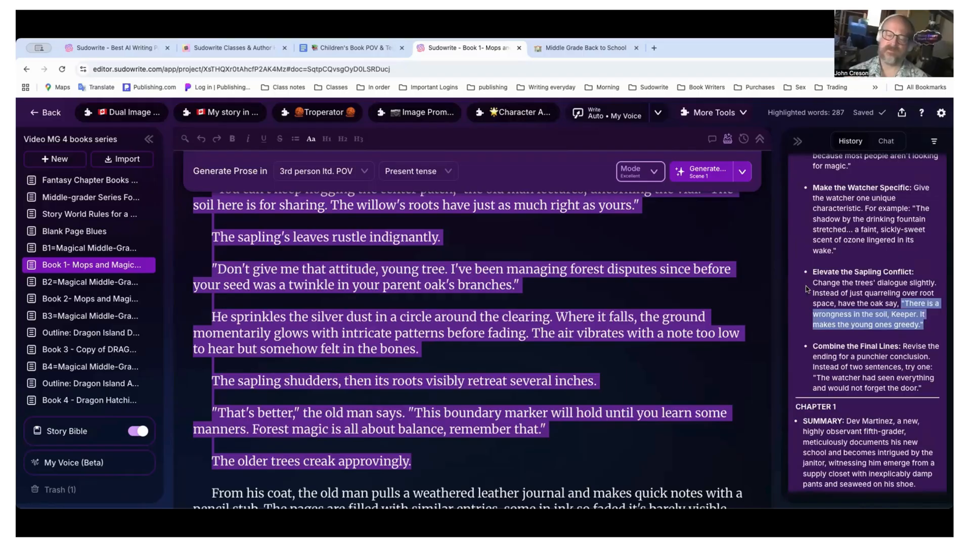
{"action": "left_click_drag", "start_coordinate": [810, 272], "coordinate": [917, 272]}
{"action": "key", "text": "ctrl+c"}
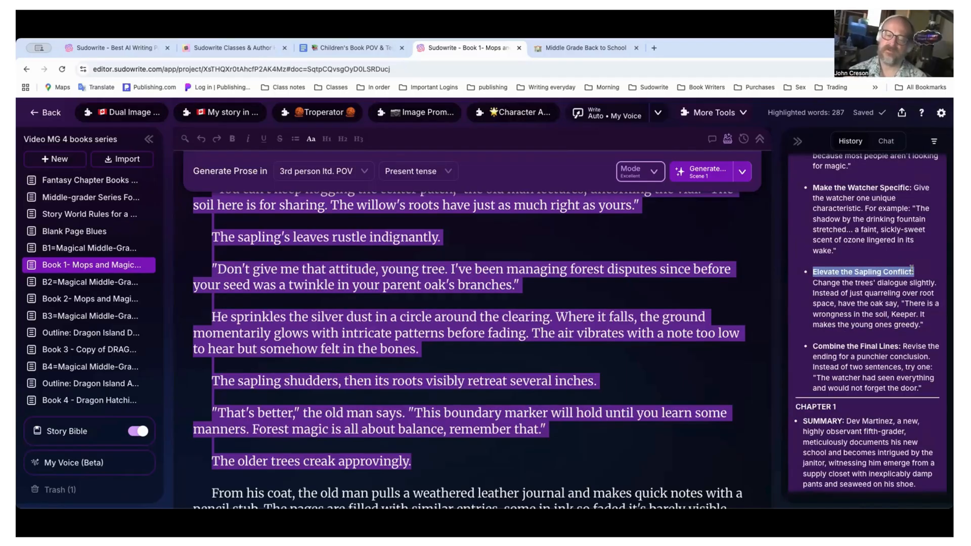
Run the custom rewrite of the selected scene with the instruction "Elevate the Sapling Conflict:".
{"action": "scroll", "coordinate": [890, 268], "scroll_direction": "up", "scroll_amount": 15}
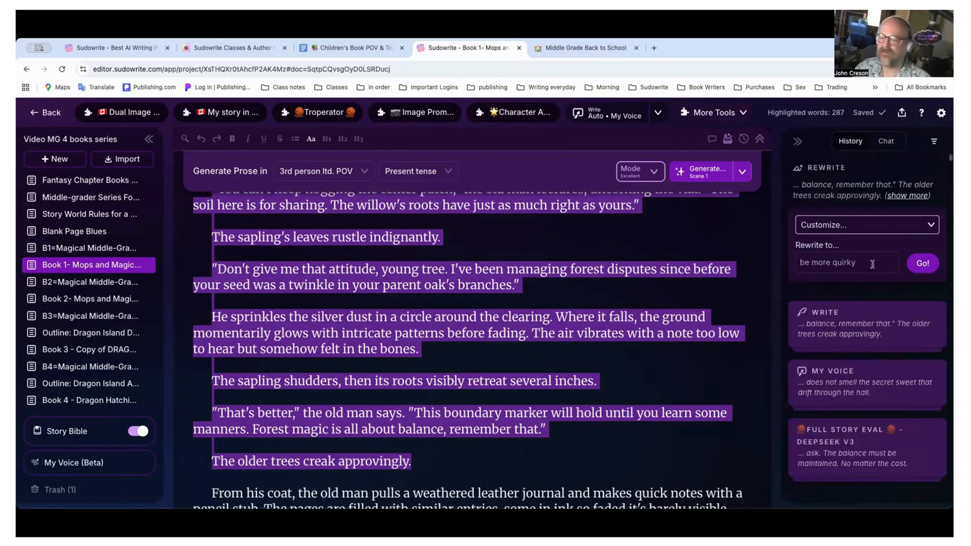
{"action": "left_click", "coordinate": [832, 262]}
{"action": "key", "text": "ctrl+v"}
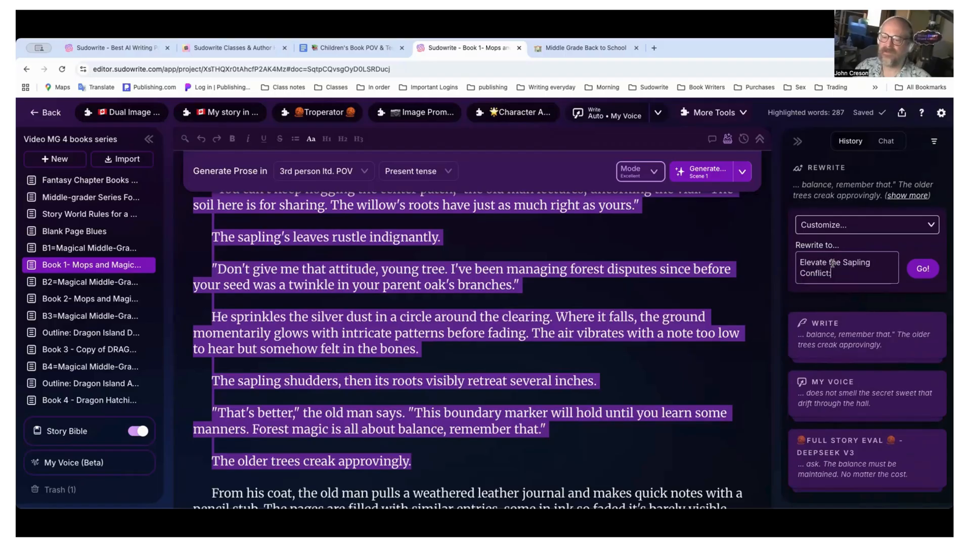
{"action": "left_click", "coordinate": [923, 268]}
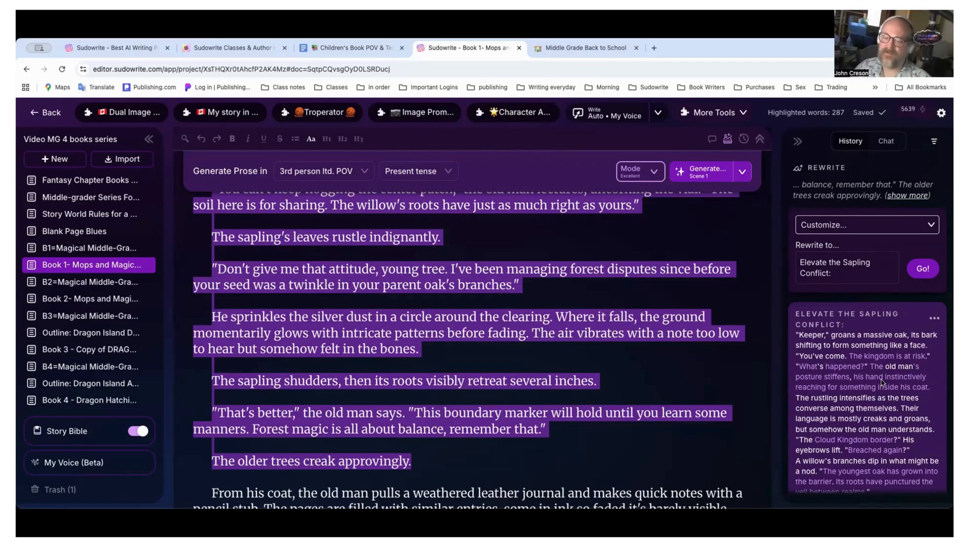
Review the first "Elevate the Sapling Conflict" rewrite through to its end and copy its text.
{"action": "scroll", "coordinate": [881, 383], "scroll_direction": "down", "scroll_amount": 3}
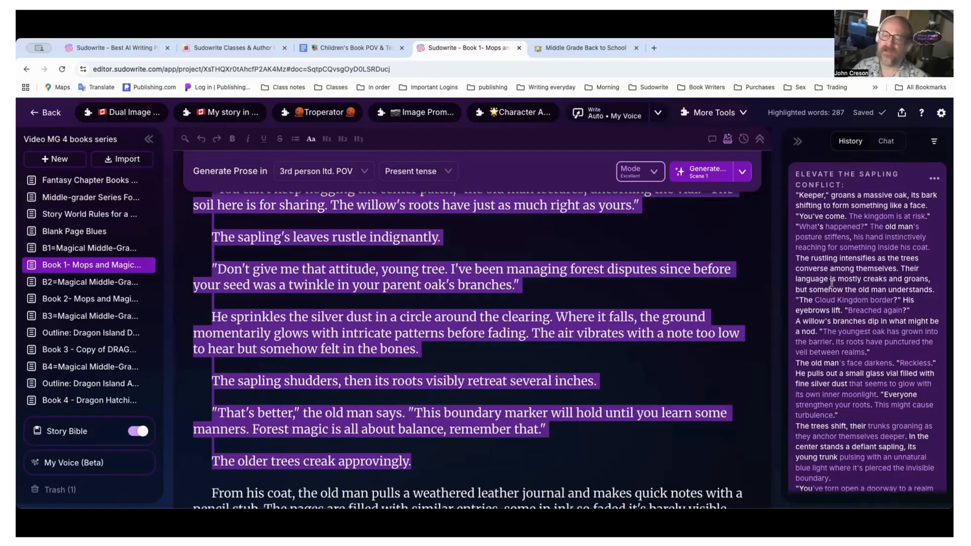
{"action": "scroll", "coordinate": [831, 282], "scroll_direction": "down", "scroll_amount": 5}
{"action": "scroll", "coordinate": [831, 283], "scroll_direction": "down", "scroll_amount": 5}
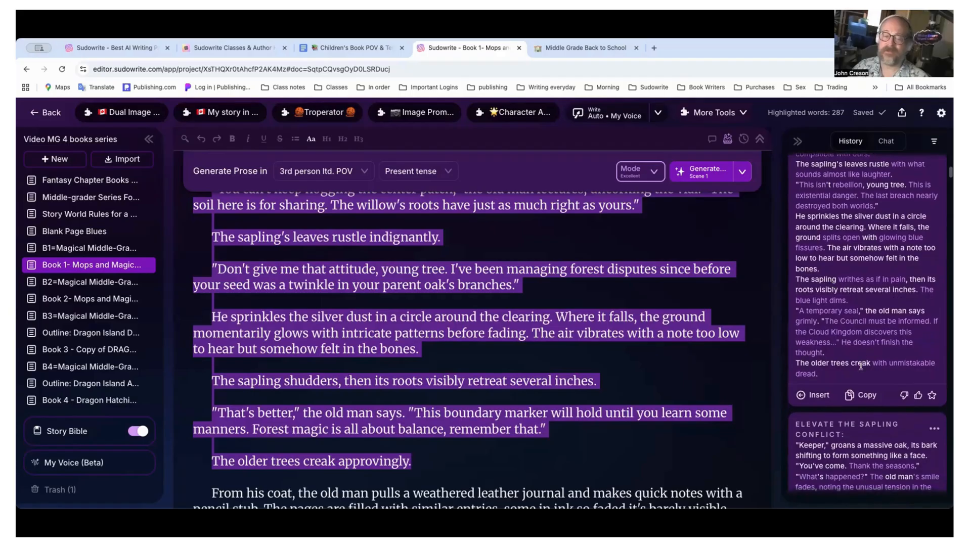
{"action": "left_click", "coordinate": [864, 397]}
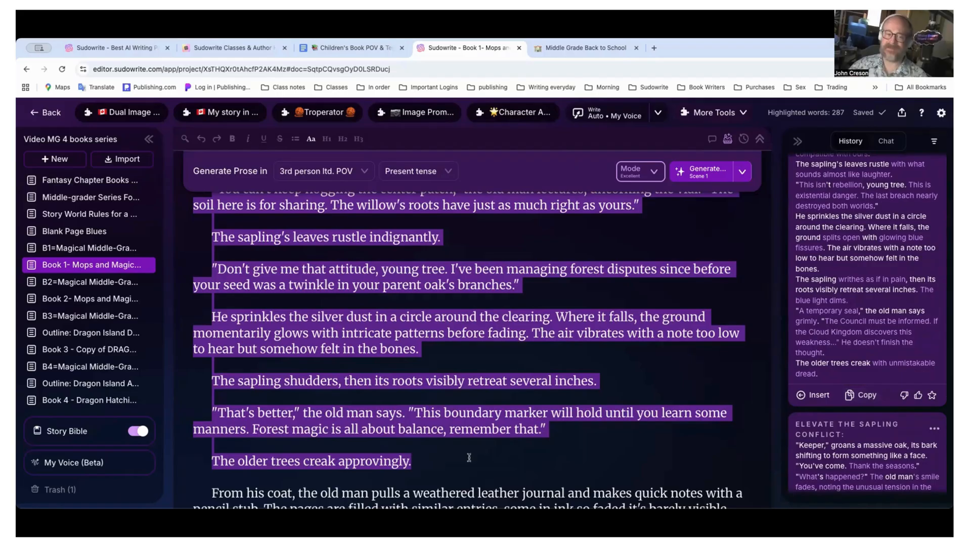
Insert the first rewrite as a new paragraph after "The older trees creak approvingly.", enclosed in curly braces.
{"action": "left_click", "coordinate": [449, 458]}
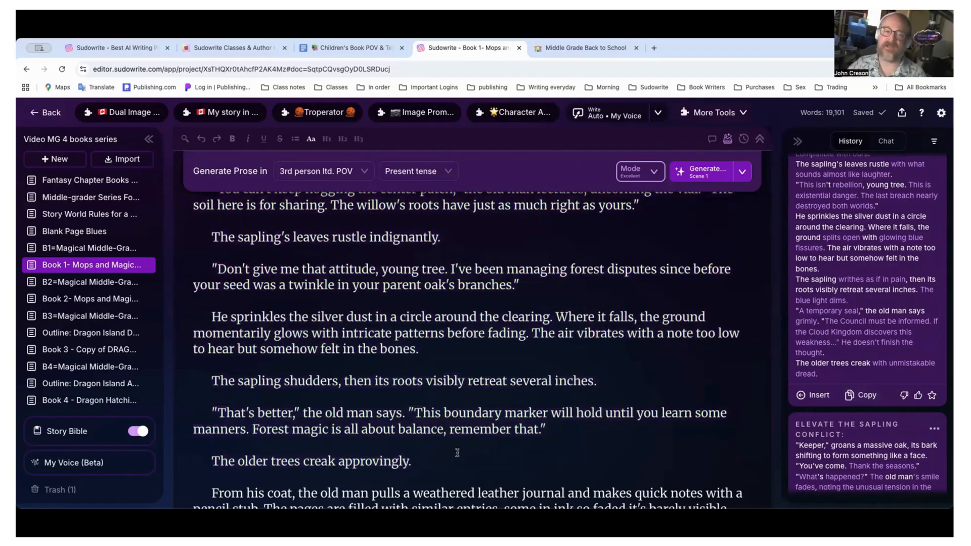
{"action": "key", "text": "Return"}
{"action": "key", "text": "Return"}
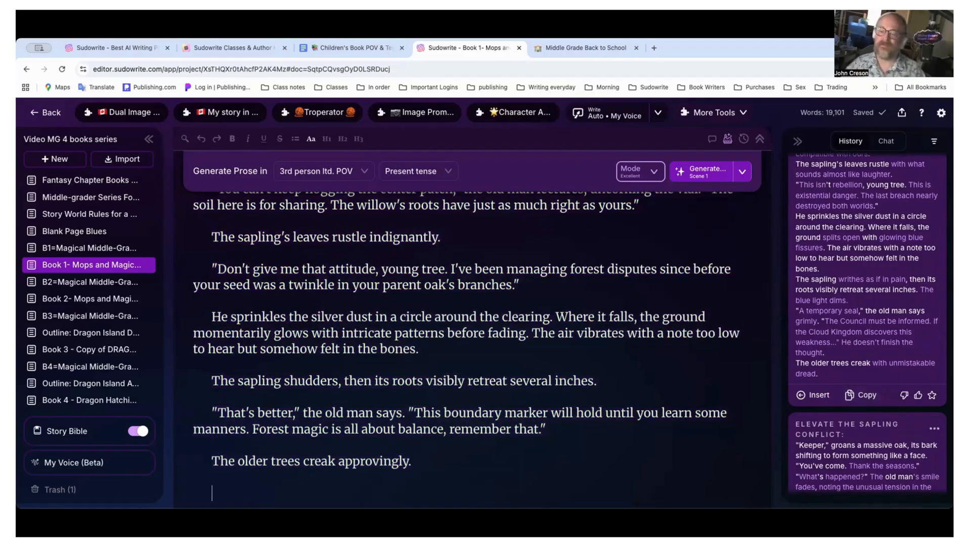
{"action": "type", "text": "{"}
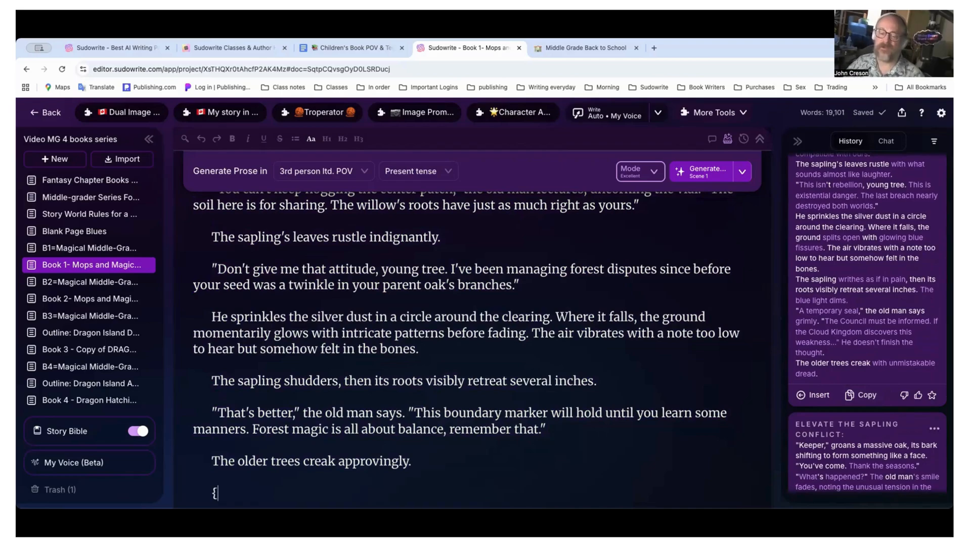
{"action": "left_click", "coordinate": [812, 395]}
{"action": "scroll", "coordinate": [578, 403], "scroll_direction": "down", "scroll_amount": 7}
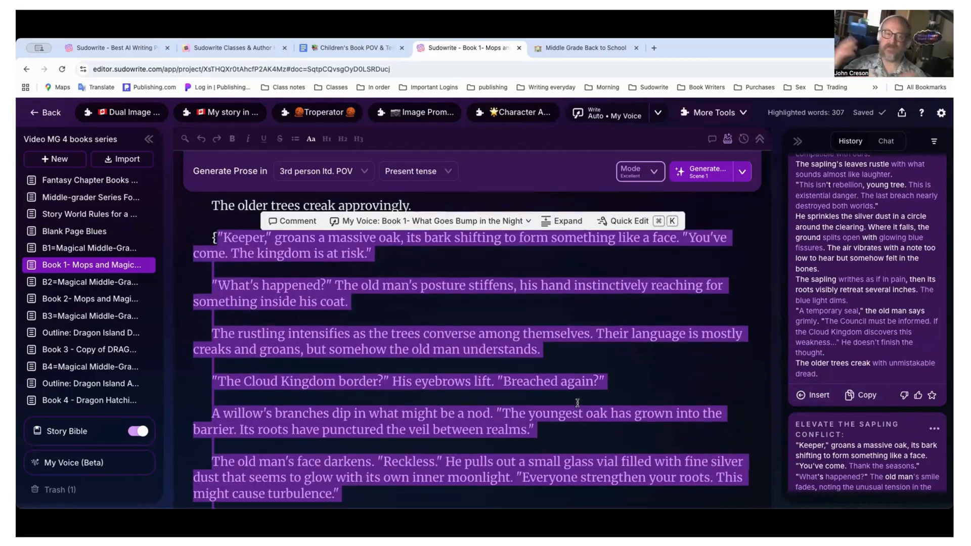
{"action": "scroll", "coordinate": [578, 403], "scroll_direction": "down", "scroll_amount": 7}
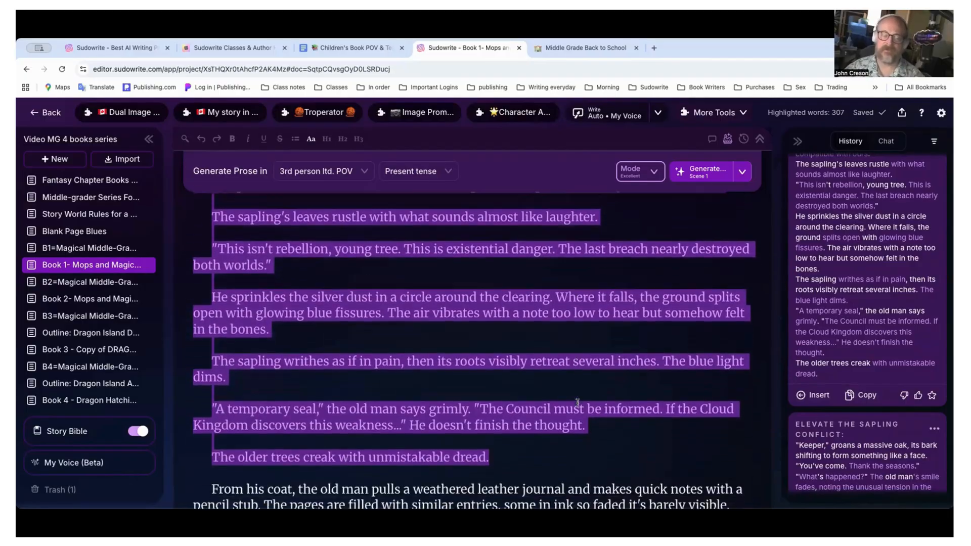
{"action": "left_click", "coordinate": [531, 406]}
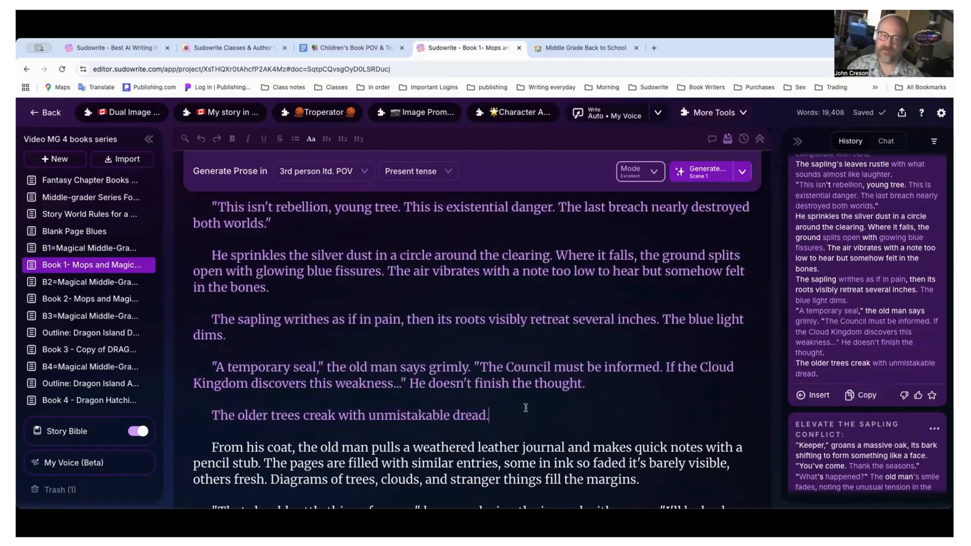
{"action": "type", "text": "}"}
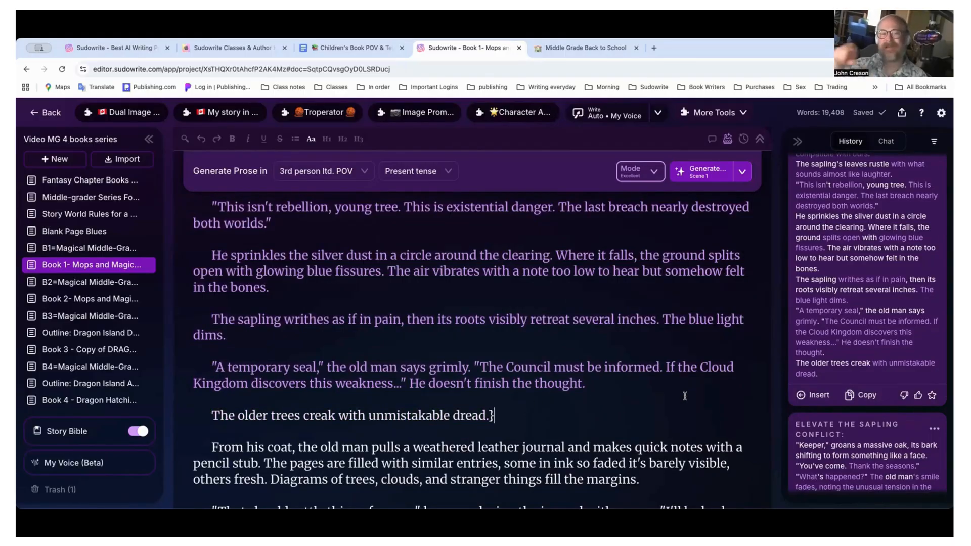
Examine the inserted sapling rewrite from its opening "Keeper" line and its generated version in the history.
{"action": "scroll", "coordinate": [618, 377], "scroll_direction": "up", "scroll_amount": 3}
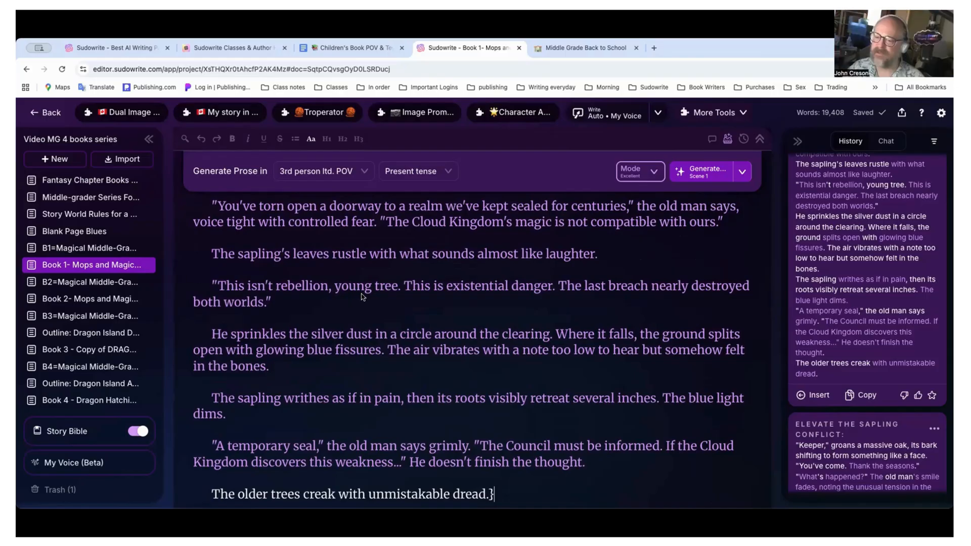
{"action": "scroll", "coordinate": [361, 296], "scroll_direction": "up", "scroll_amount": 4}
{"action": "scroll", "coordinate": [361, 297], "scroll_direction": "up", "scroll_amount": 6}
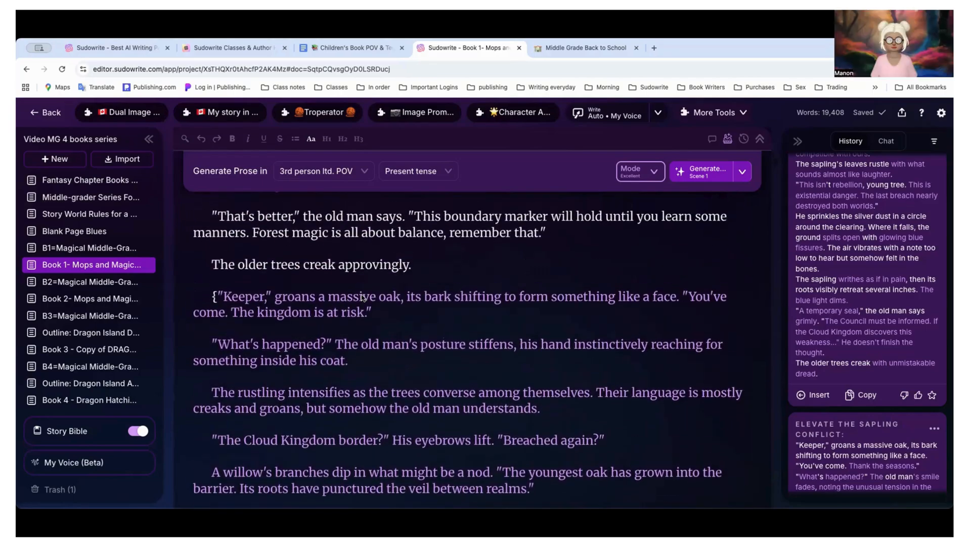
{"action": "scroll", "coordinate": [362, 297], "scroll_direction": "down", "scroll_amount": 1}
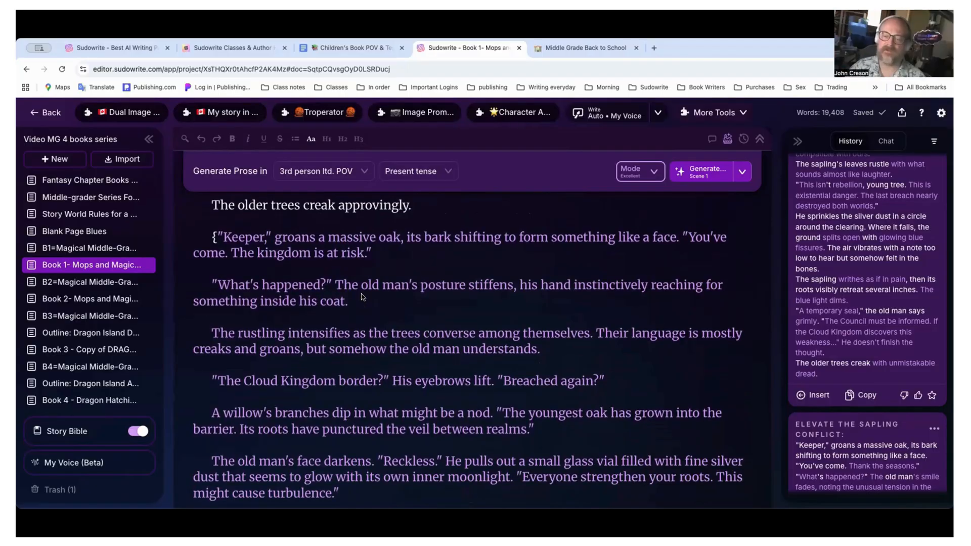
{"action": "scroll", "coordinate": [865, 253], "scroll_direction": "up", "scroll_amount": 2}
{"action": "scroll", "coordinate": [866, 268], "scroll_direction": "up", "scroll_amount": 5}
{"action": "scroll", "coordinate": [861, 268], "scroll_direction": "up", "scroll_amount": 1}
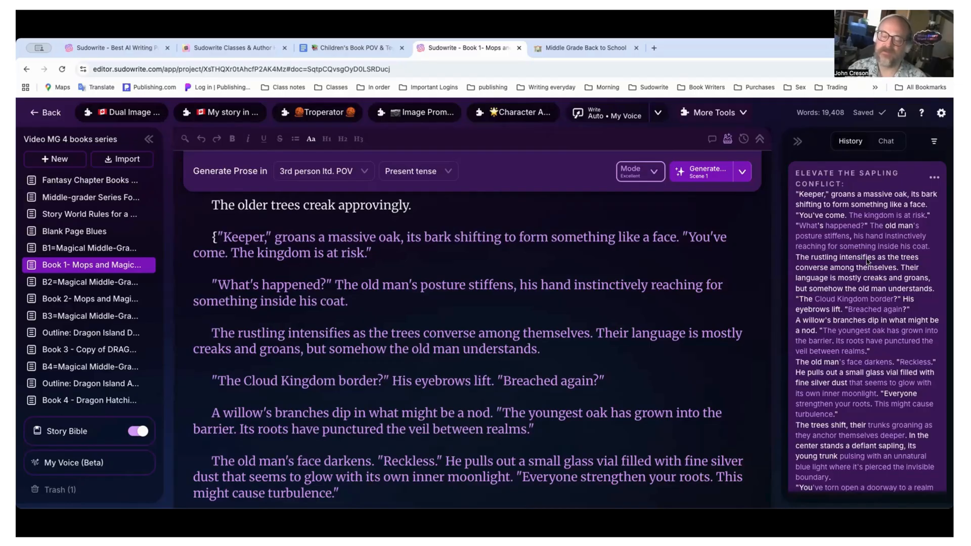
Read the first "Elevate the Sapling Conflict" rewrite in the history through to its closing line about the older trees.
{"action": "scroll", "coordinate": [866, 259], "scroll_direction": "down", "scroll_amount": 3}
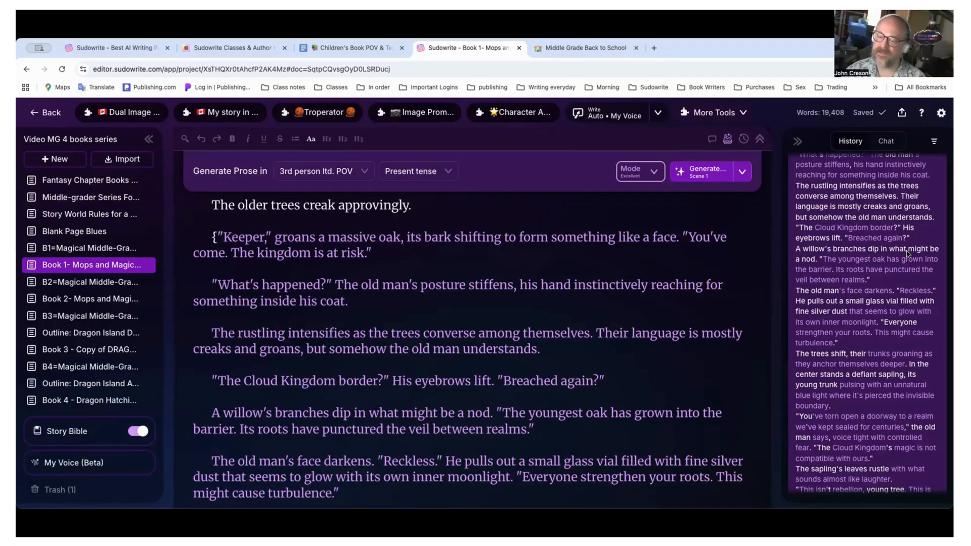
{"action": "scroll", "coordinate": [908, 254], "scroll_direction": "down", "scroll_amount": 1}
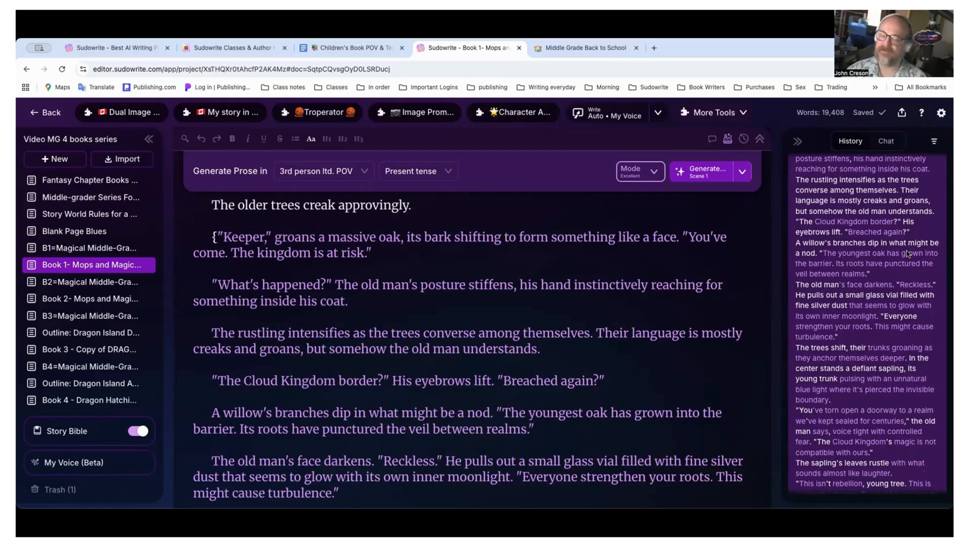
{"action": "scroll", "coordinate": [908, 254], "scroll_direction": "down", "scroll_amount": 5}
{"action": "scroll", "coordinate": [908, 254], "scroll_direction": "down", "scroll_amount": 3}
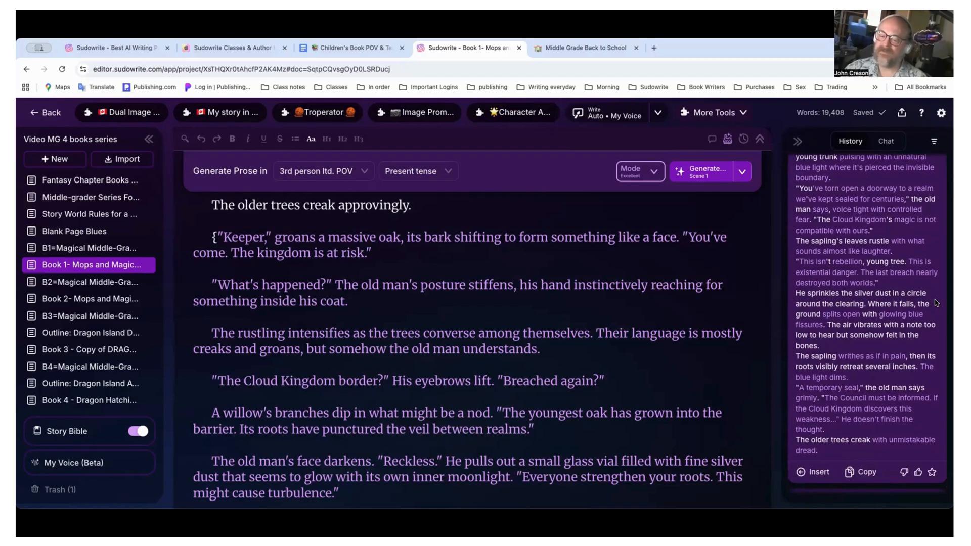
Compare the original sapling quarrel scene in the manuscript with the "Elevate the Sapling Conflict" version in the history.
{"action": "scroll", "coordinate": [660, 310], "scroll_direction": "up", "scroll_amount": 4}
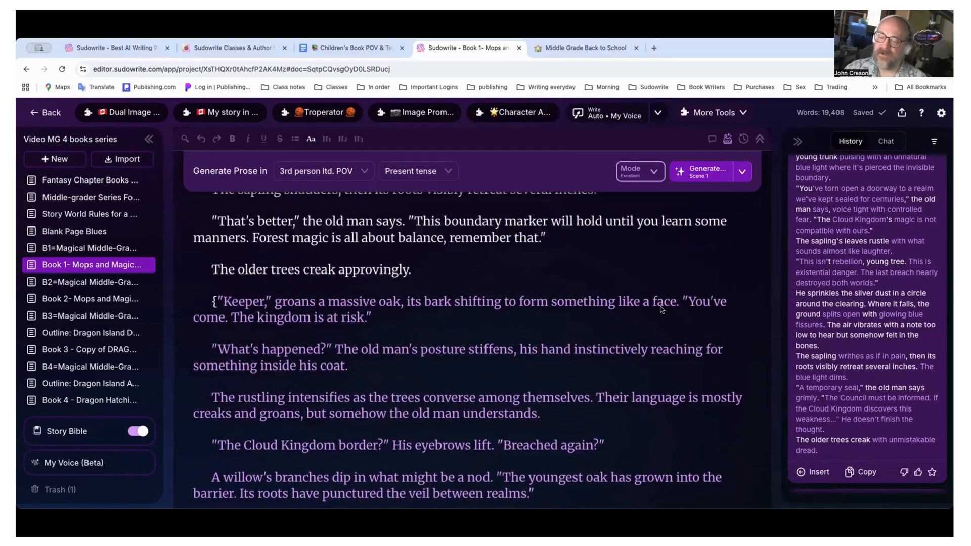
{"action": "scroll", "coordinate": [661, 309], "scroll_direction": "up", "scroll_amount": 4}
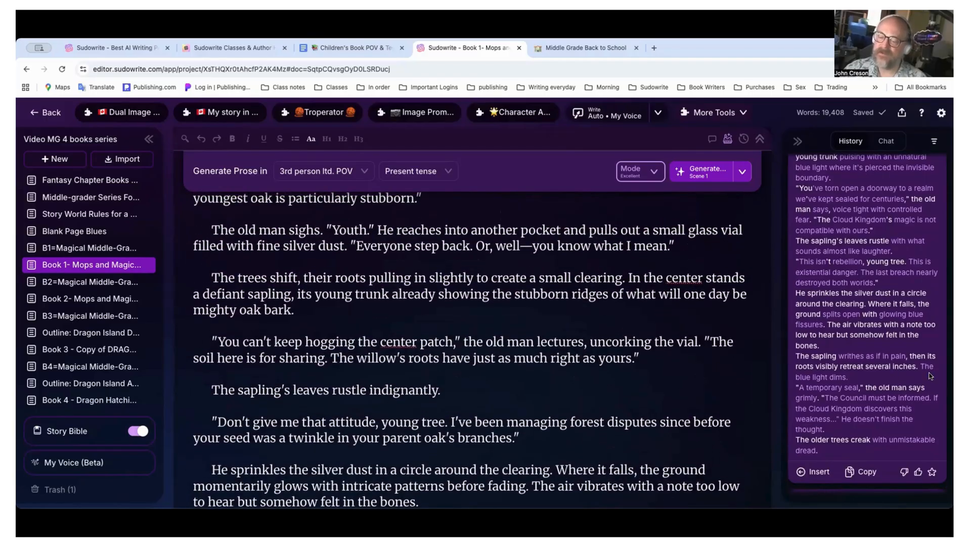
{"action": "scroll", "coordinate": [930, 376], "scroll_direction": "down", "scroll_amount": 3}
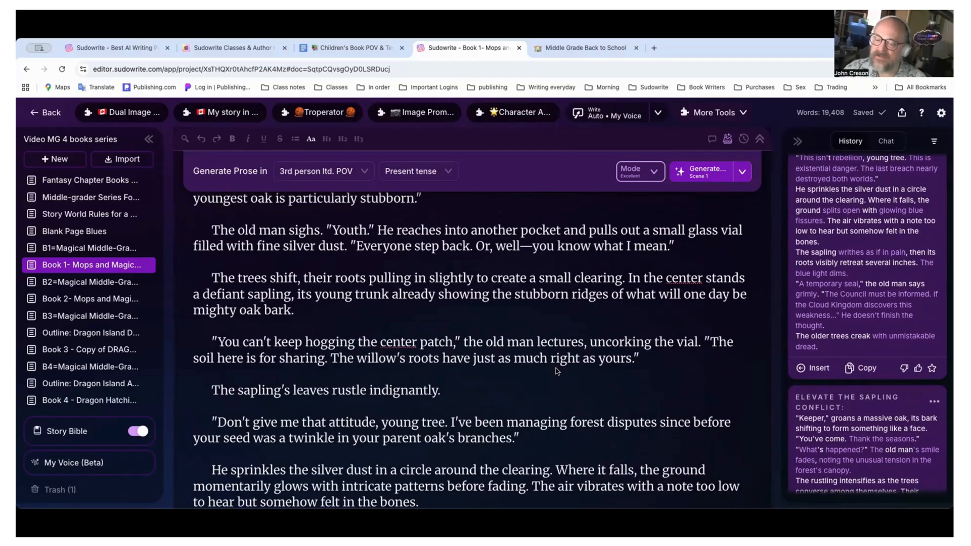
{"action": "scroll", "coordinate": [556, 370], "scroll_direction": "down", "scroll_amount": 2}
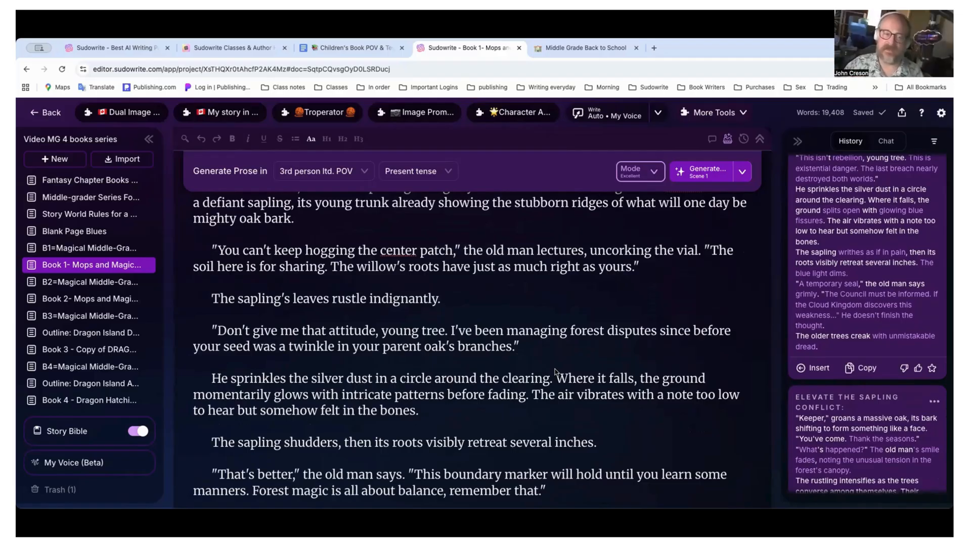
{"action": "scroll", "coordinate": [547, 358], "scroll_direction": "up", "scroll_amount": 3}
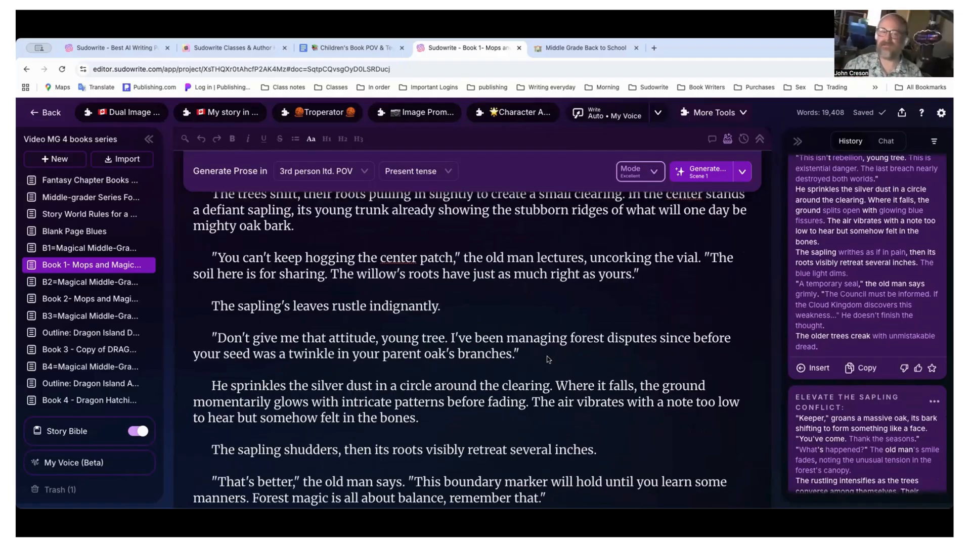
{"action": "scroll", "coordinate": [546, 359], "scroll_direction": "up", "scroll_amount": 3}
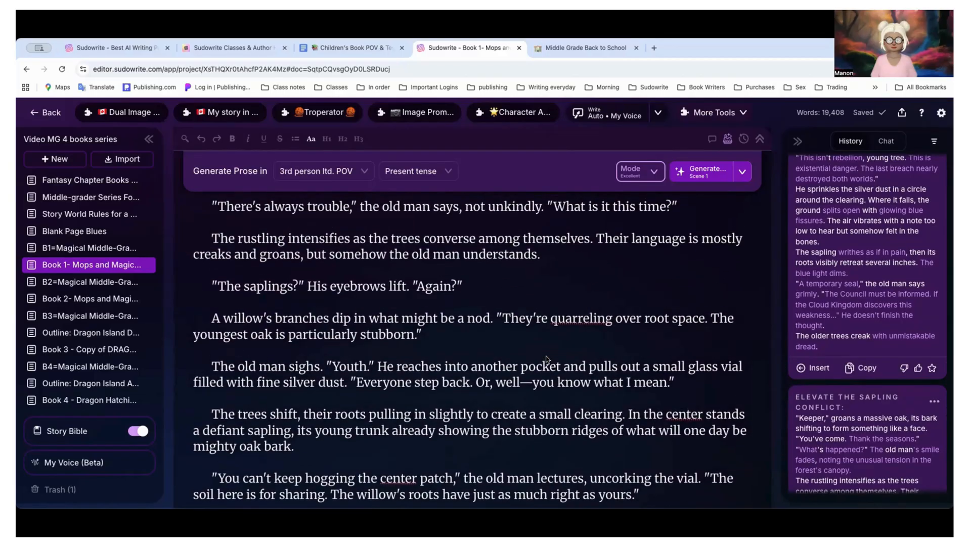
{"action": "scroll", "coordinate": [830, 309], "scroll_direction": "down", "scroll_amount": 5}
{"action": "scroll", "coordinate": [829, 310], "scroll_direction": "up", "scroll_amount": 2}
{"action": "scroll", "coordinate": [830, 309], "scroll_direction": "down", "scroll_amount": 1}
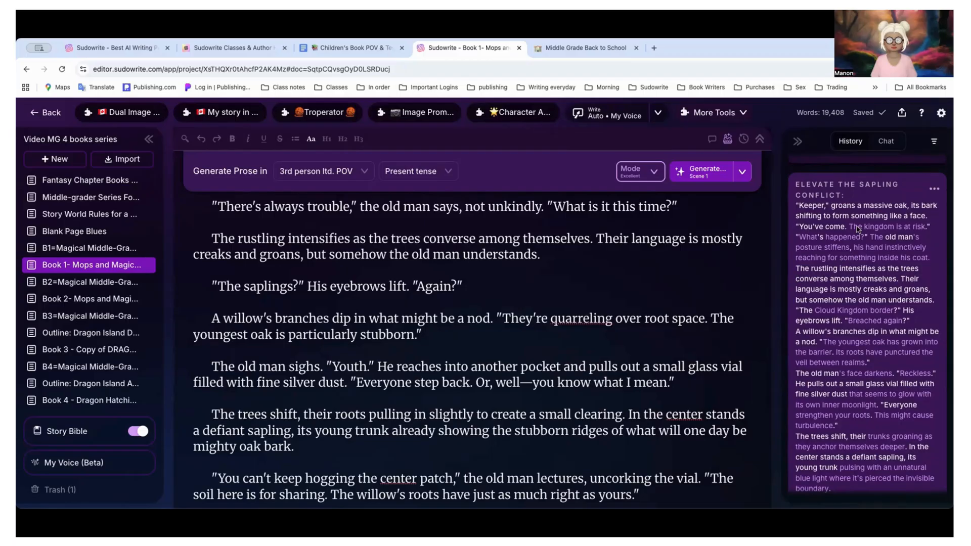
{"action": "scroll", "coordinate": [858, 229], "scroll_direction": "down", "scroll_amount": 1}
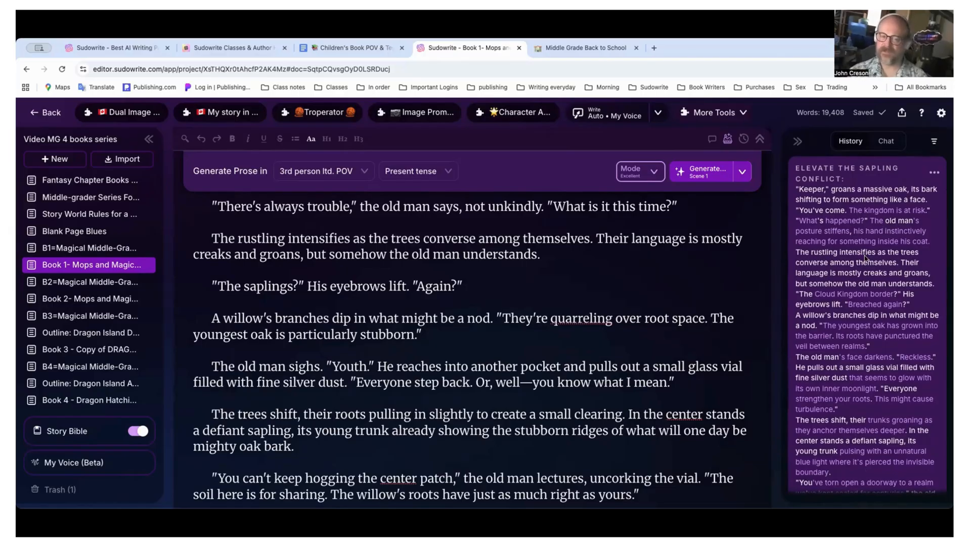
{"action": "scroll", "coordinate": [865, 258], "scroll_direction": "down", "scroll_amount": 5}
{"action": "scroll", "coordinate": [746, 252], "scroll_direction": "down", "scroll_amount": 2}
Run a "Show, not tell" rewrite on the inserted passage from "Keeper" through "The older trees creak with unmistakable dread.".
{"action": "scroll", "coordinate": [746, 251], "scroll_direction": "down", "scroll_amount": 8}
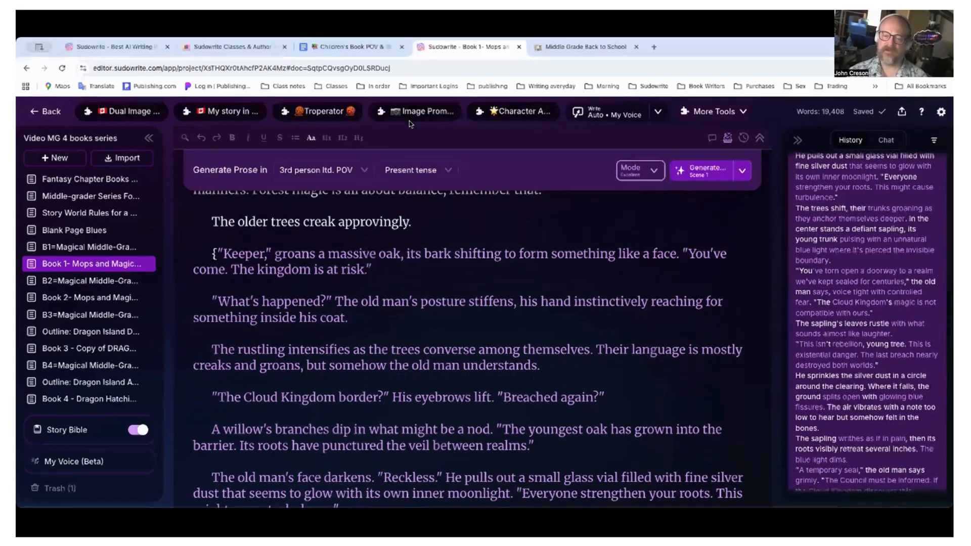
{"action": "left_click_drag", "start_coordinate": [214, 255], "coordinate": [489, 377]}
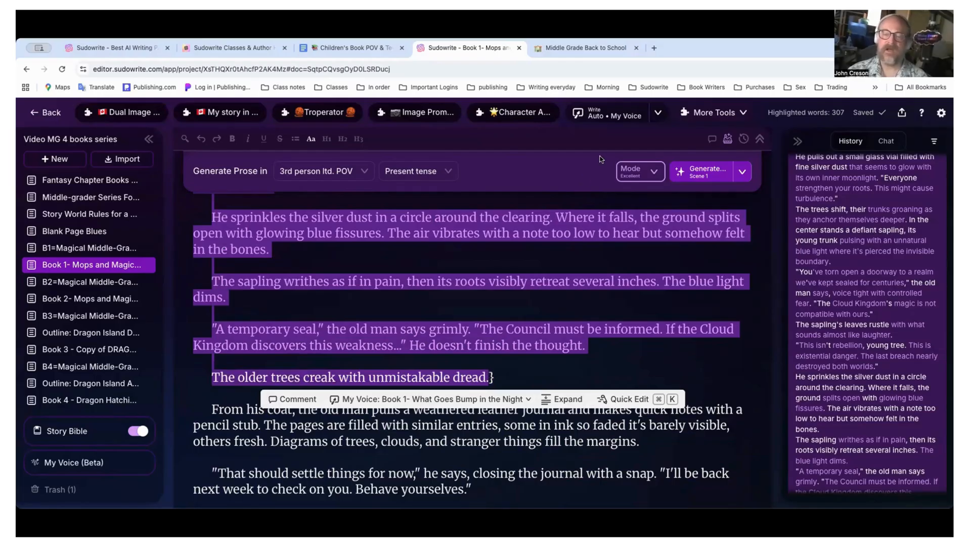
{"action": "left_click", "coordinate": [714, 113]}
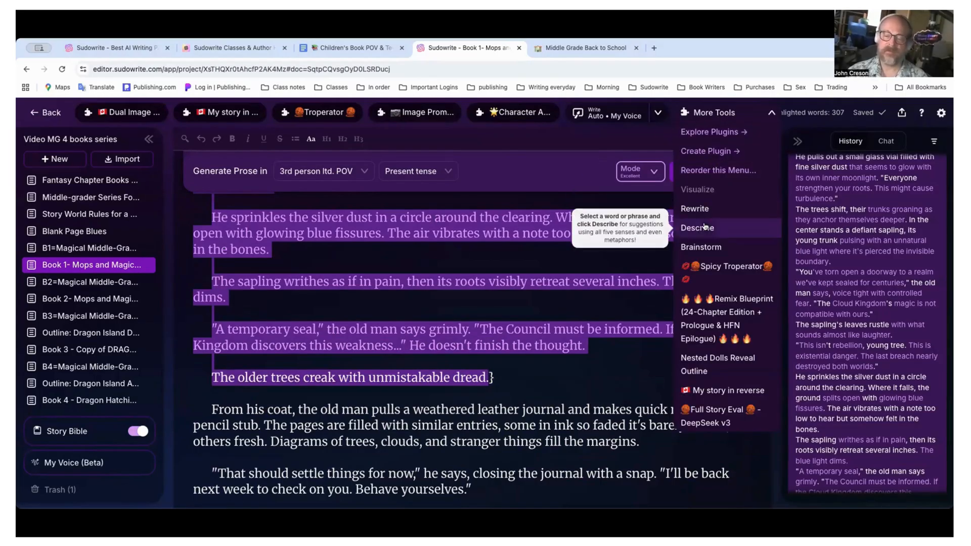
{"action": "left_click", "coordinate": [704, 208]}
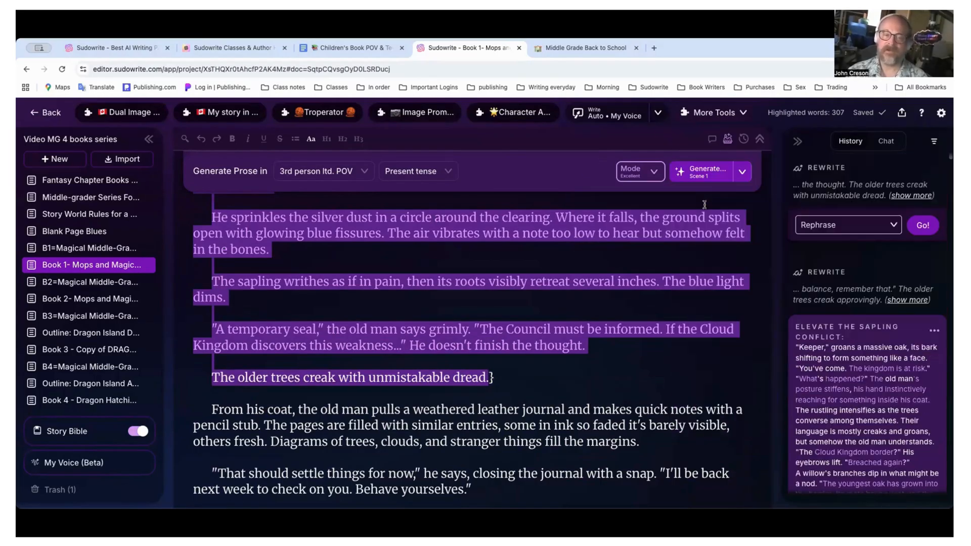
{"action": "left_click", "coordinate": [861, 226]}
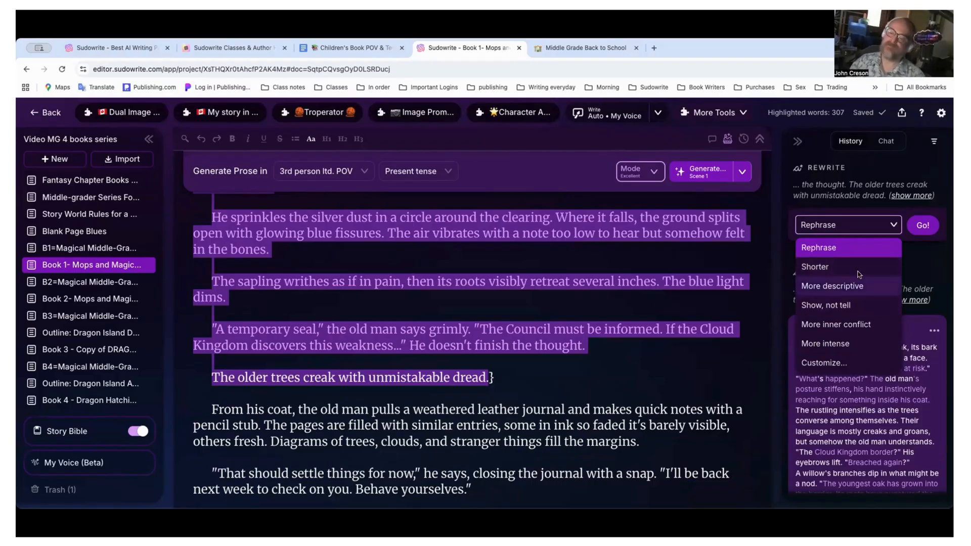
{"action": "left_click", "coordinate": [829, 304]}
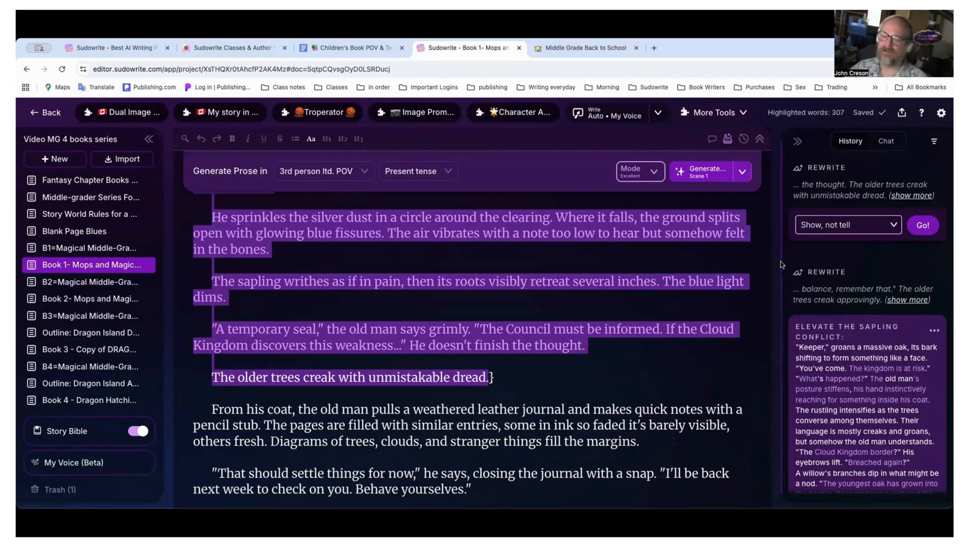
{"action": "left_click", "coordinate": [923, 227]}
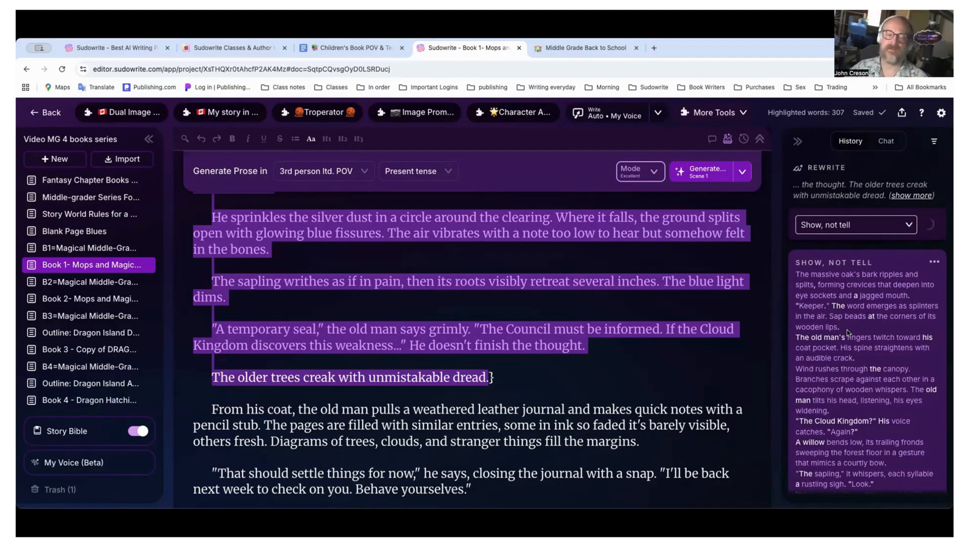
Review both generated "Show, not tell" versions of the sapling scene from beginning to end.
{"action": "scroll", "coordinate": [847, 332], "scroll_direction": "down", "scroll_amount": 5}
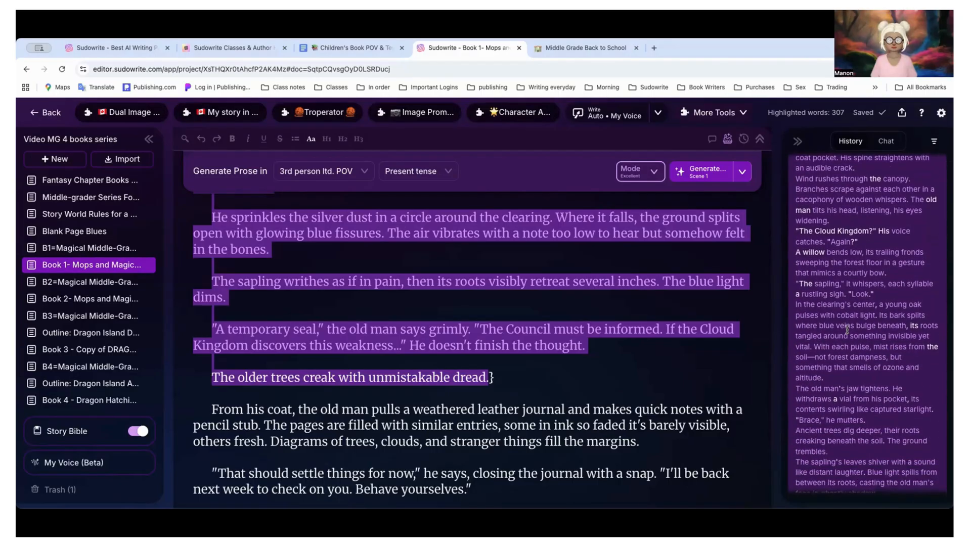
{"action": "scroll", "coordinate": [848, 330], "scroll_direction": "down", "scroll_amount": 1}
{"action": "scroll", "coordinate": [847, 329], "scroll_direction": "down", "scroll_amount": 6}
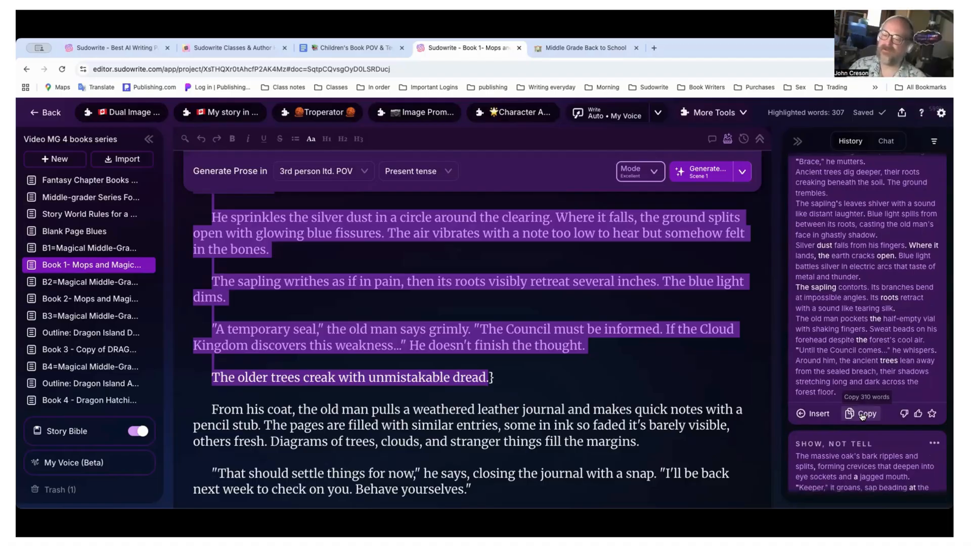
{"action": "scroll", "coordinate": [861, 410], "scroll_direction": "down", "scroll_amount": 2}
{"action": "scroll", "coordinate": [861, 410], "scroll_direction": "down", "scroll_amount": 10}
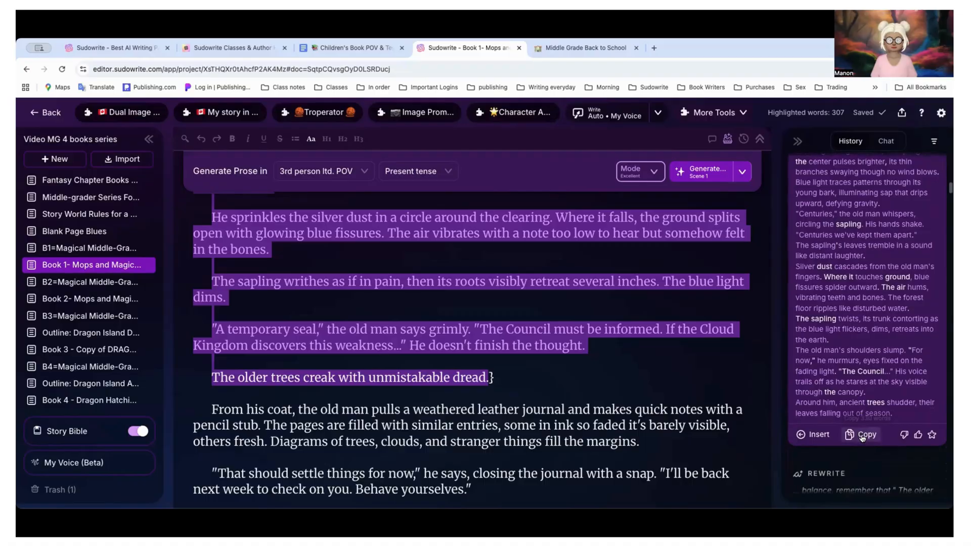
{"action": "scroll", "coordinate": [855, 361], "scroll_direction": "up", "scroll_amount": 5}
{"action": "scroll", "coordinate": [855, 362], "scroll_direction": "down", "scroll_amount": 9}
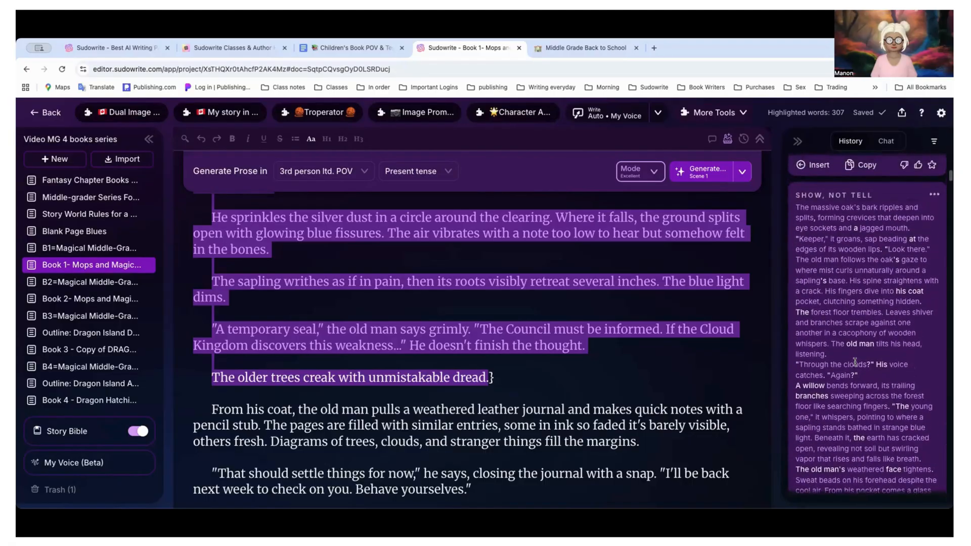
{"action": "scroll", "coordinate": [862, 385], "scroll_direction": "up", "scroll_amount": 5}
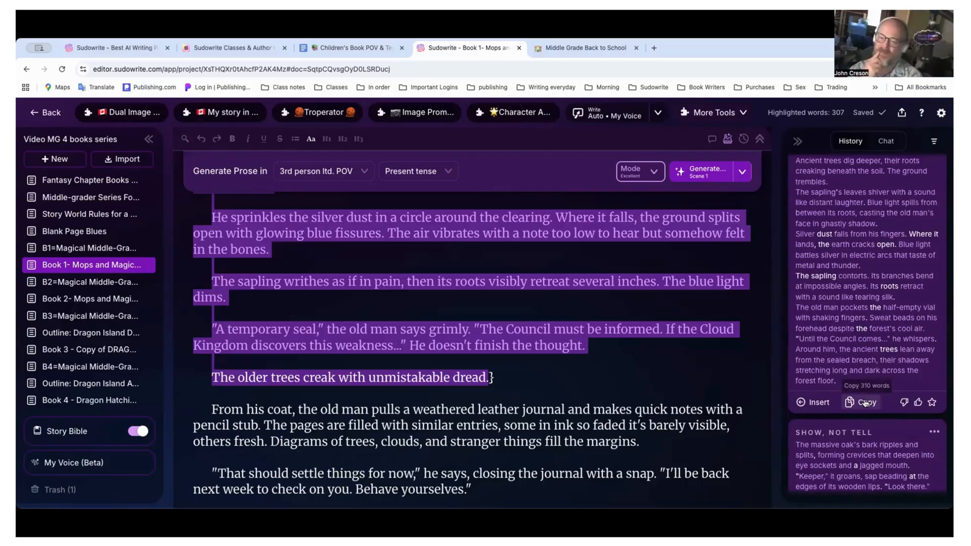
{"action": "scroll", "coordinate": [858, 339], "scroll_direction": "up", "scroll_amount": 1}
{"action": "scroll", "coordinate": [858, 339], "scroll_direction": "down", "scroll_amount": 8}
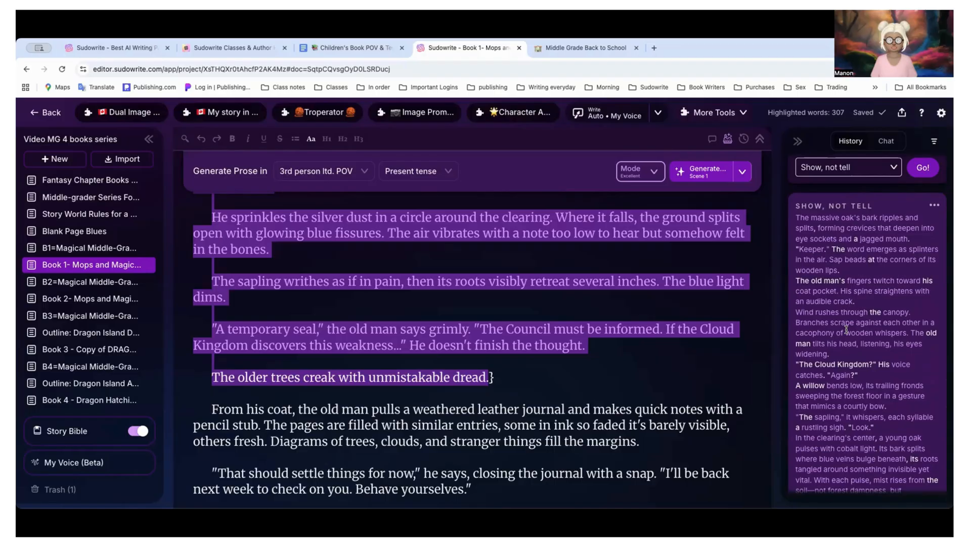
Compare the first "Show, not tell" version with the inserted passage, highlighting the phrase "in a gesture that mimics a courtly bow.".
{"action": "scroll", "coordinate": [696, 311], "scroll_direction": "up", "scroll_amount": 15}
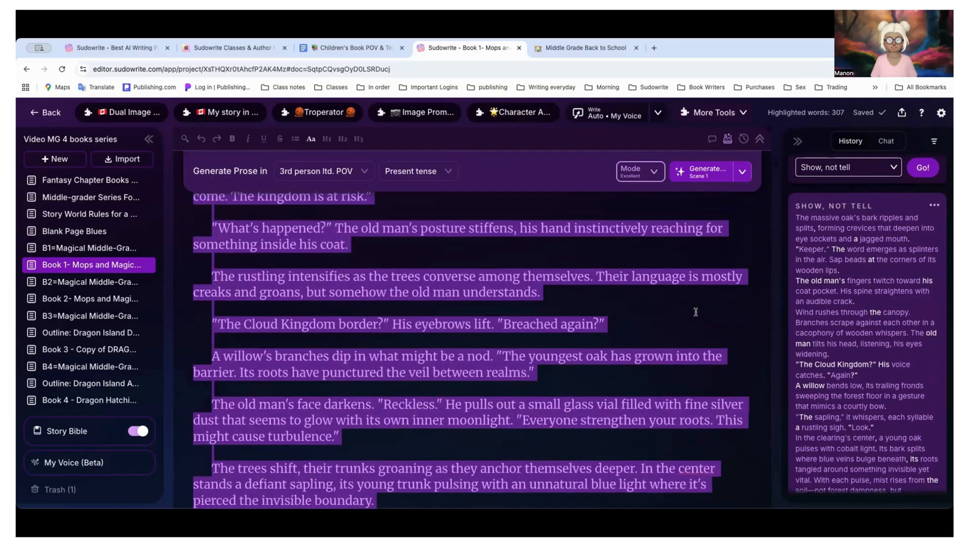
{"action": "scroll", "coordinate": [682, 304], "scroll_direction": "down", "scroll_amount": 3}
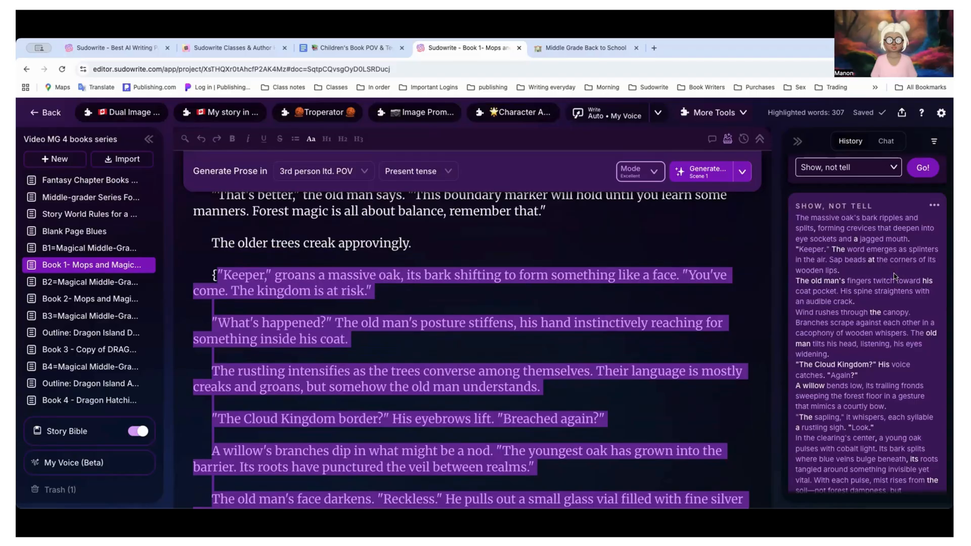
{"action": "scroll", "coordinate": [891, 275], "scroll_direction": "down", "scroll_amount": 2}
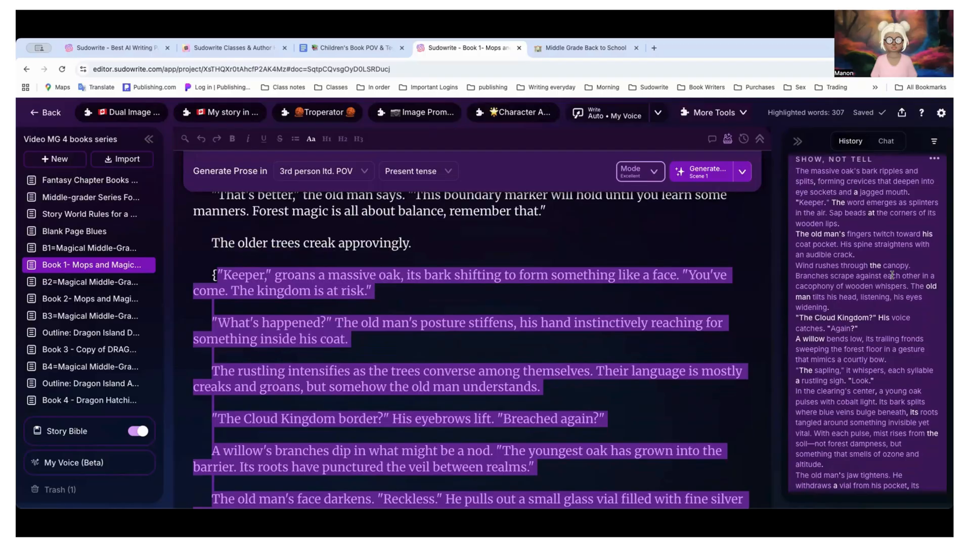
{"action": "left_click_drag", "start_coordinate": [875, 244], "coordinate": [856, 253]}
{"action": "double_click", "coordinate": [855, 246]}
{"action": "left_click", "coordinate": [859, 256]}
{"action": "scroll", "coordinate": [903, 321], "scroll_direction": "down", "scroll_amount": 1}
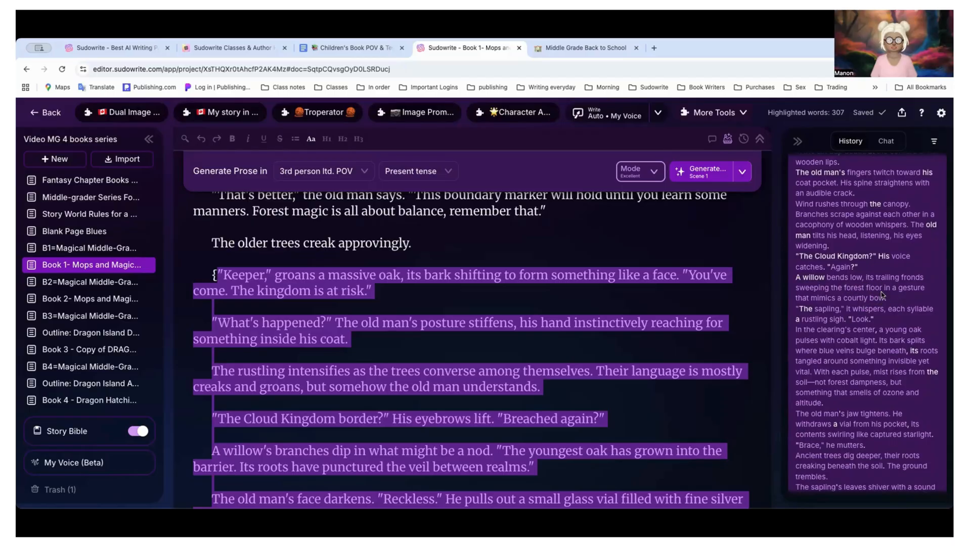
{"action": "left_click_drag", "start_coordinate": [881, 293], "coordinate": [884, 299]}
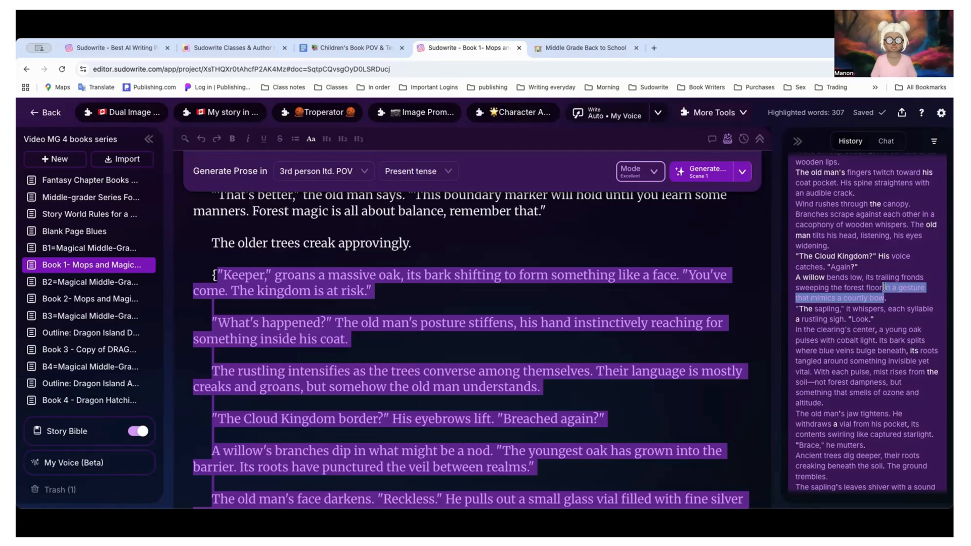
{"action": "left_click_drag", "start_coordinate": [884, 287], "coordinate": [887, 299]}
{"action": "scroll", "coordinate": [873, 304], "scroll_direction": "down", "scroll_amount": 4}
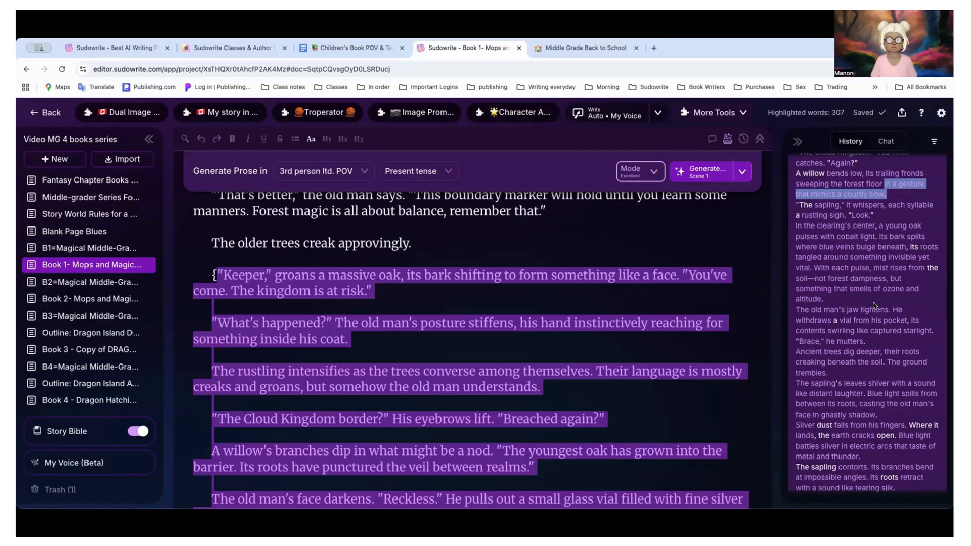
{"action": "scroll", "coordinate": [873, 304], "scroll_direction": "down", "scroll_amount": 2}
{"action": "scroll", "coordinate": [873, 305], "scroll_direction": "up", "scroll_amount": 3}
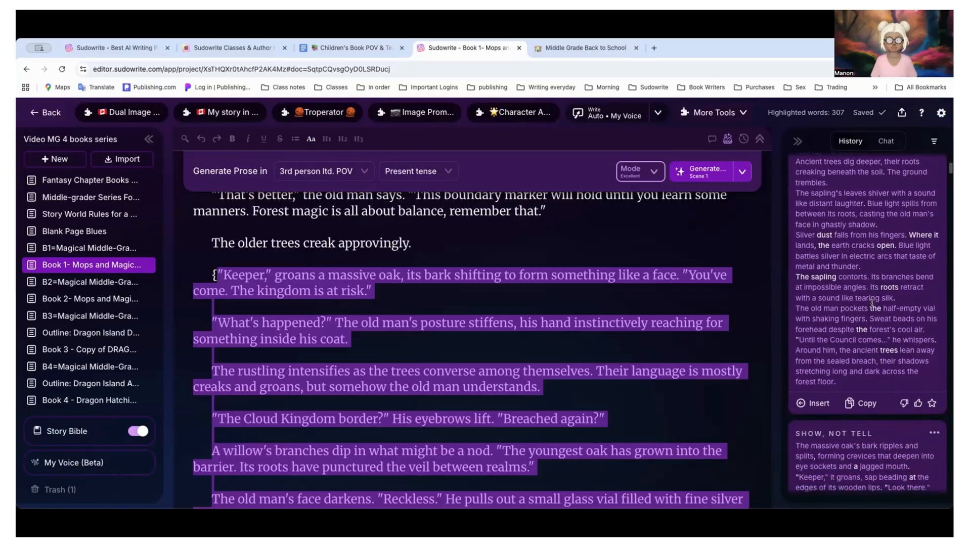
{"action": "scroll", "coordinate": [870, 304], "scroll_direction": "up", "scroll_amount": 2}
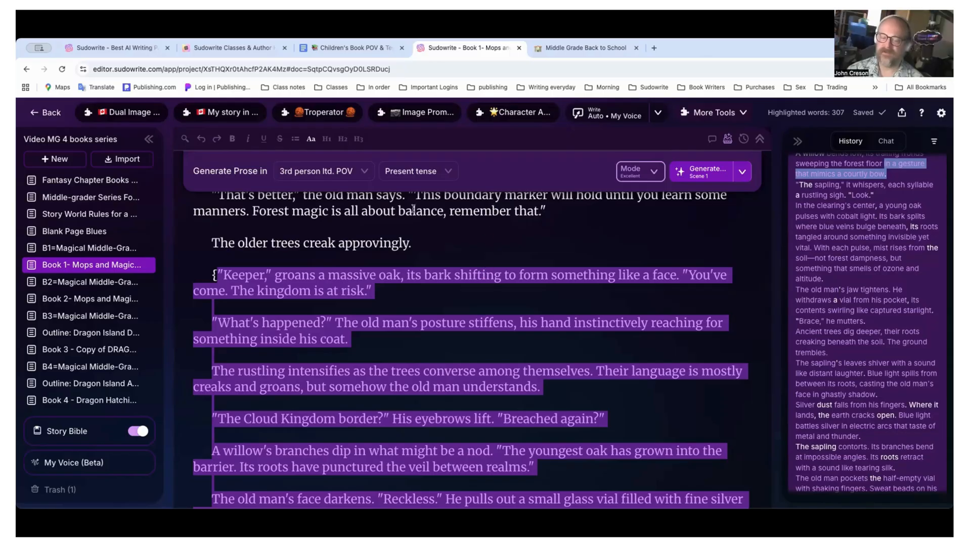
Compare the inserted "Keeper" passage with the original sapling scene and the "Elevate the Sapling Conflict" version in the history.
{"action": "left_click", "coordinate": [394, 322]}
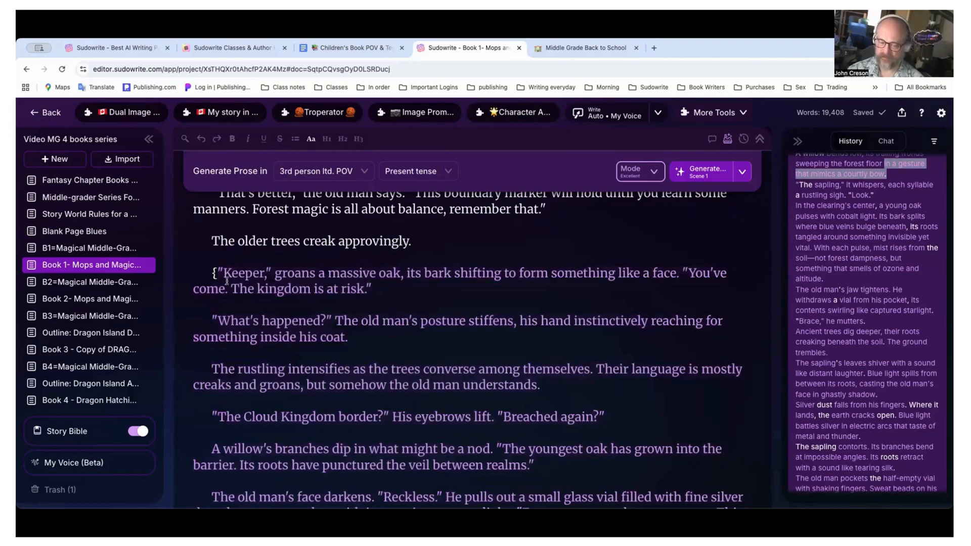
{"action": "left_click_drag", "start_coordinate": [220, 272], "coordinate": [382, 322]}
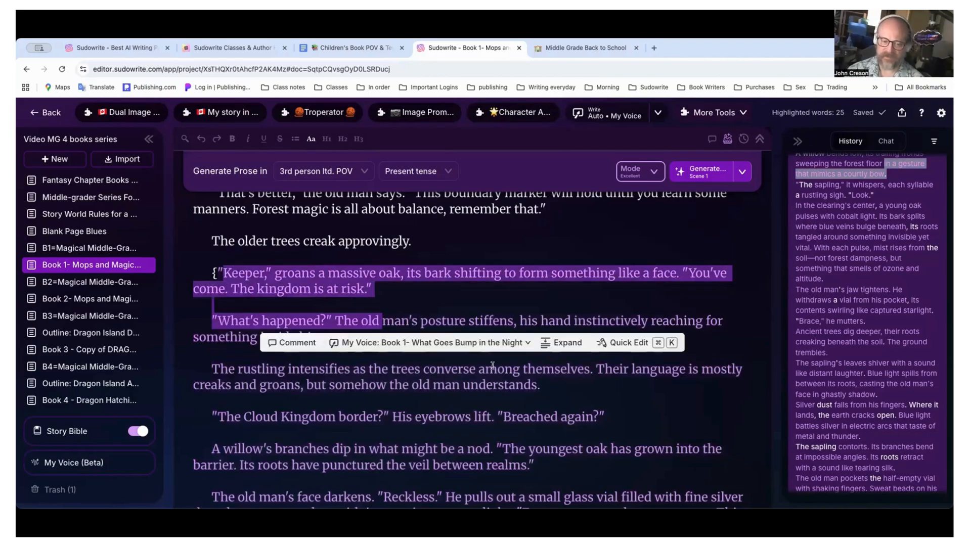
{"action": "scroll", "coordinate": [468, 292], "scroll_direction": "down", "scroll_amount": 1}
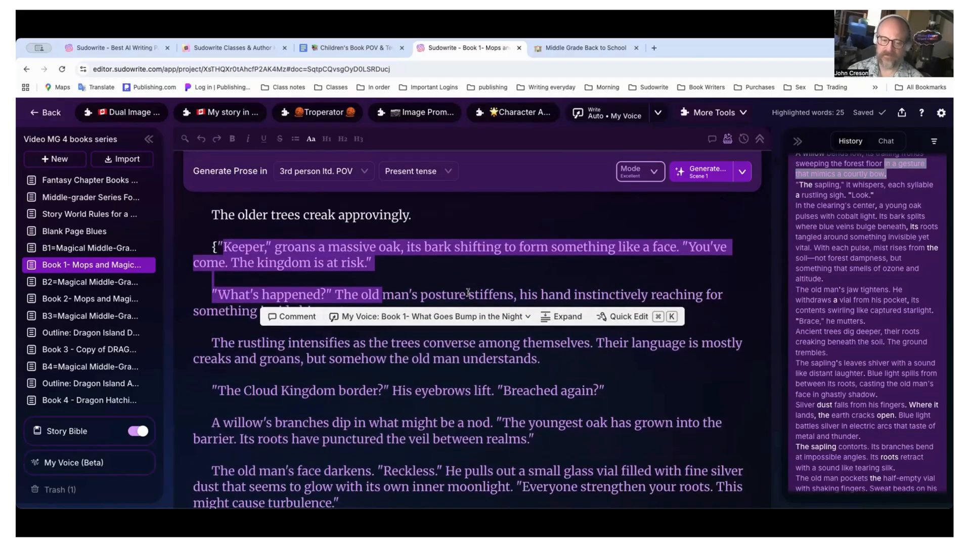
{"action": "scroll", "coordinate": [469, 292], "scroll_direction": "up", "scroll_amount": 4}
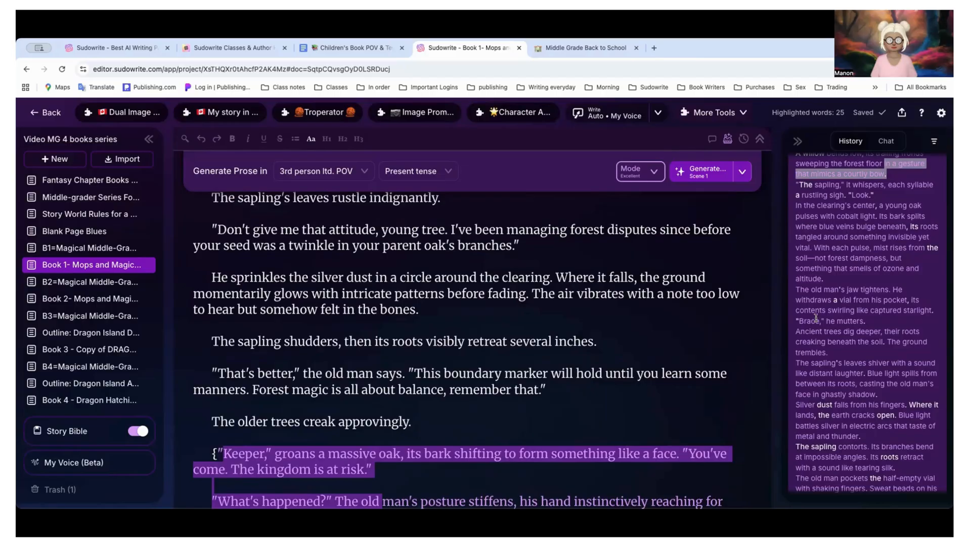
{"action": "scroll", "coordinate": [816, 317], "scroll_direction": "down", "scroll_amount": 10}
{"action": "scroll", "coordinate": [817, 316], "scroll_direction": "down", "scroll_amount": 10}
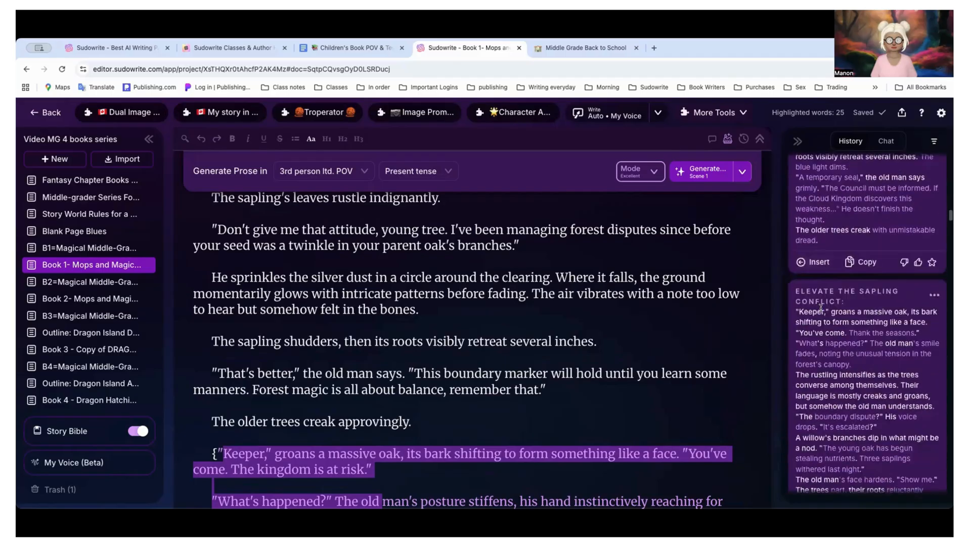
{"action": "scroll", "coordinate": [821, 307], "scroll_direction": "down", "scroll_amount": 3}
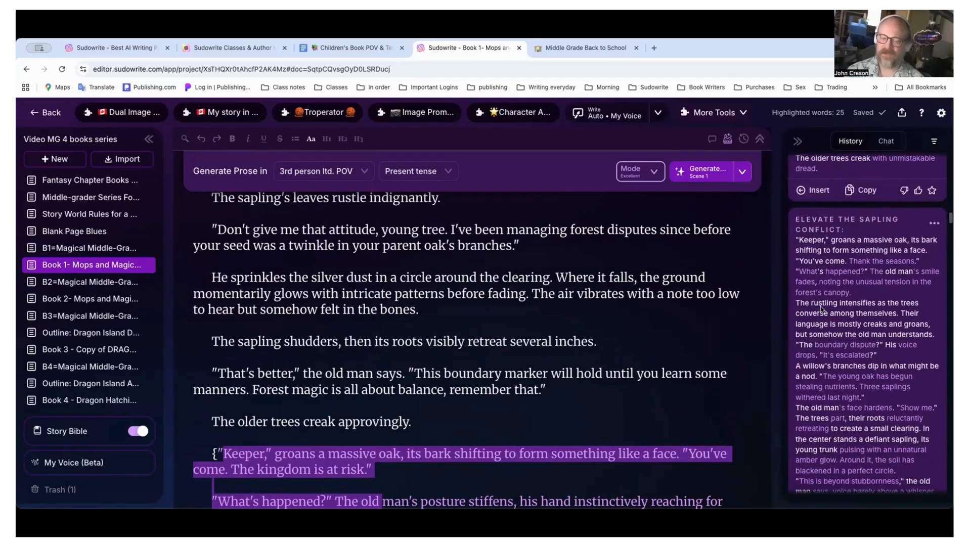
Delete the inserted passage in braces, from "Keeper" through "The older trees creak with unmistakable dread.".
{"action": "left_click", "coordinate": [610, 289]}
{"action": "scroll", "coordinate": [599, 306], "scroll_direction": "up", "scroll_amount": 5}
{"action": "scroll", "coordinate": [599, 306], "scroll_direction": "up", "scroll_amount": 15}
{"action": "scroll", "coordinate": [599, 303], "scroll_direction": "down", "scroll_amount": 16}
{"action": "scroll", "coordinate": [600, 302], "scroll_direction": "down", "scroll_amount": 12}
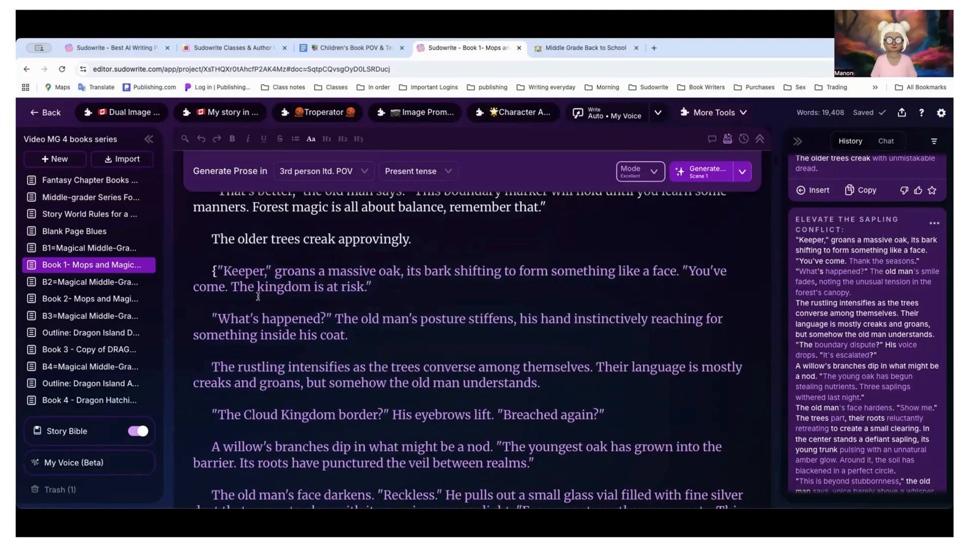
{"action": "left_click_drag", "start_coordinate": [205, 271], "coordinate": [337, 463]}
{"action": "left_click_drag", "start_coordinate": [500, 401], "coordinate": [514, 388]}
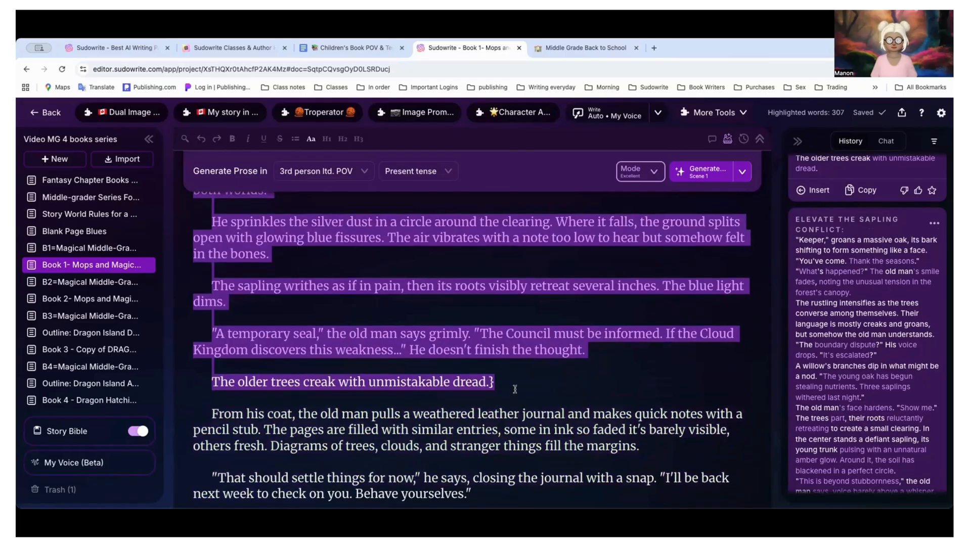
{"action": "key", "text": "BackSpace"}
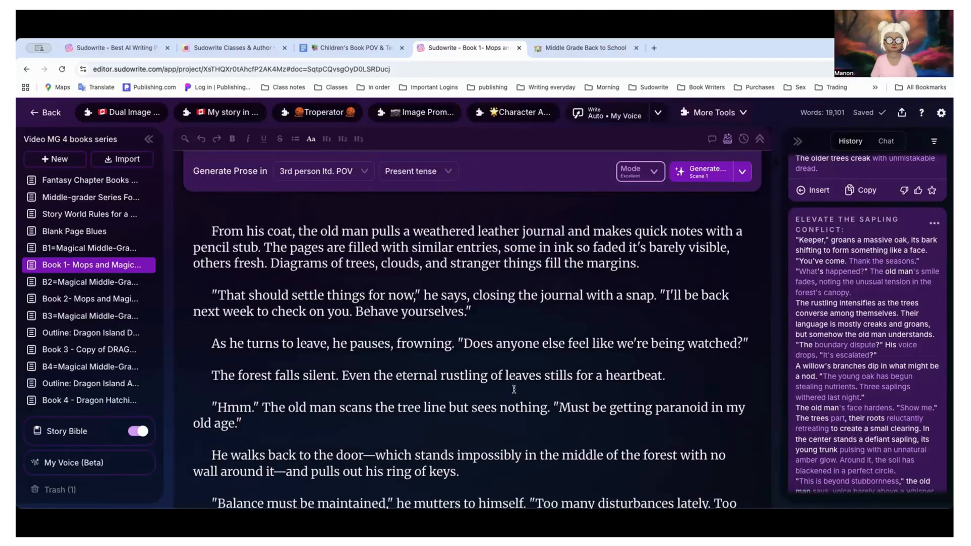
Go back to the start of the manuscript and view its saved versions in Document History, without restoring any.
{"action": "scroll", "coordinate": [513, 390], "scroll_direction": "up", "scroll_amount": 5}
{"action": "scroll", "coordinate": [514, 390], "scroll_direction": "up", "scroll_amount": 10}
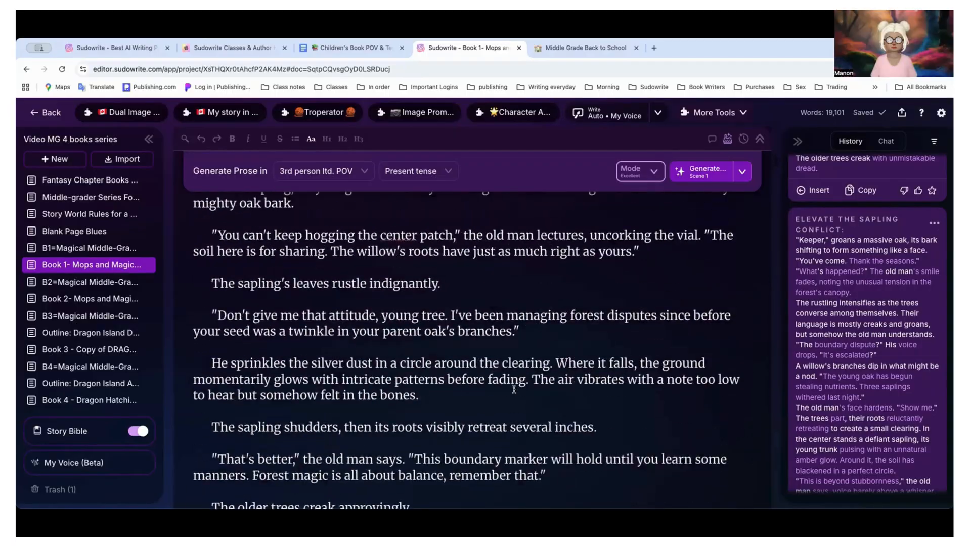
{"action": "scroll", "coordinate": [513, 390], "scroll_direction": "up", "scroll_amount": 8}
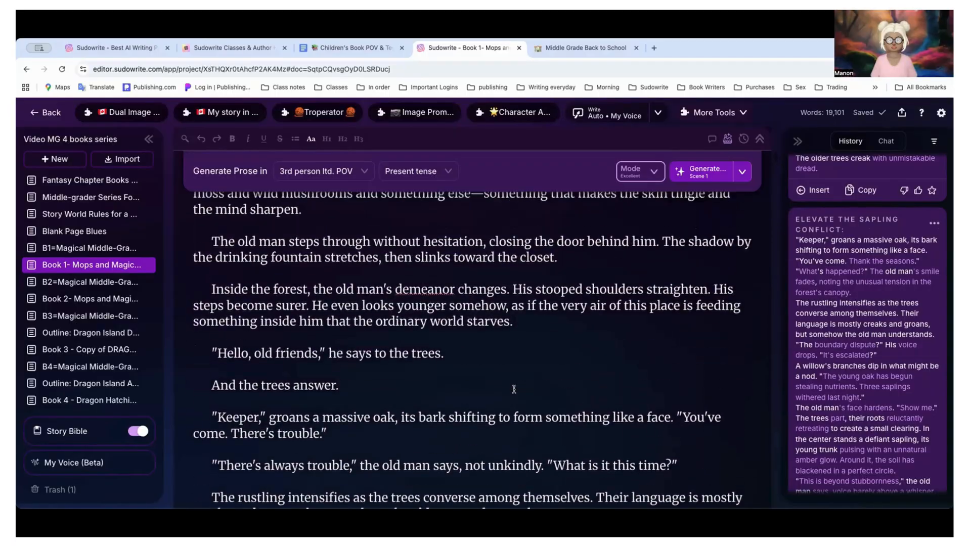
{"action": "scroll", "coordinate": [514, 389], "scroll_direction": "up", "scroll_amount": 10}
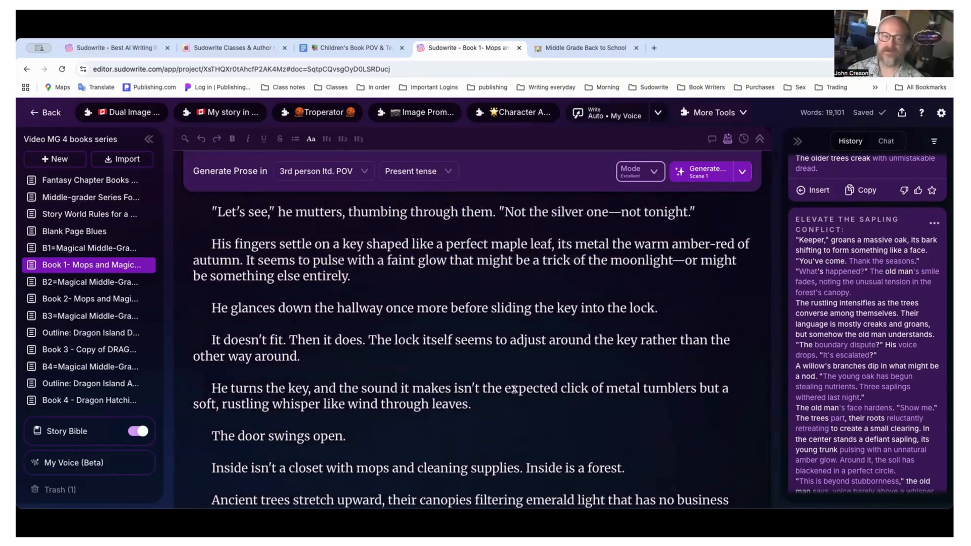
{"action": "scroll", "coordinate": [514, 389], "scroll_direction": "up", "scroll_amount": 6}
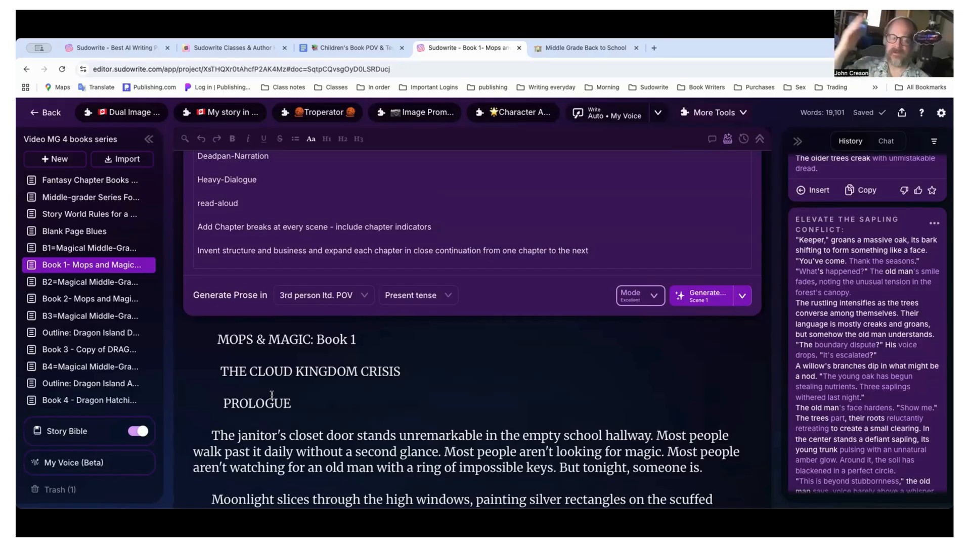
{"action": "left_click", "coordinate": [743, 140]}
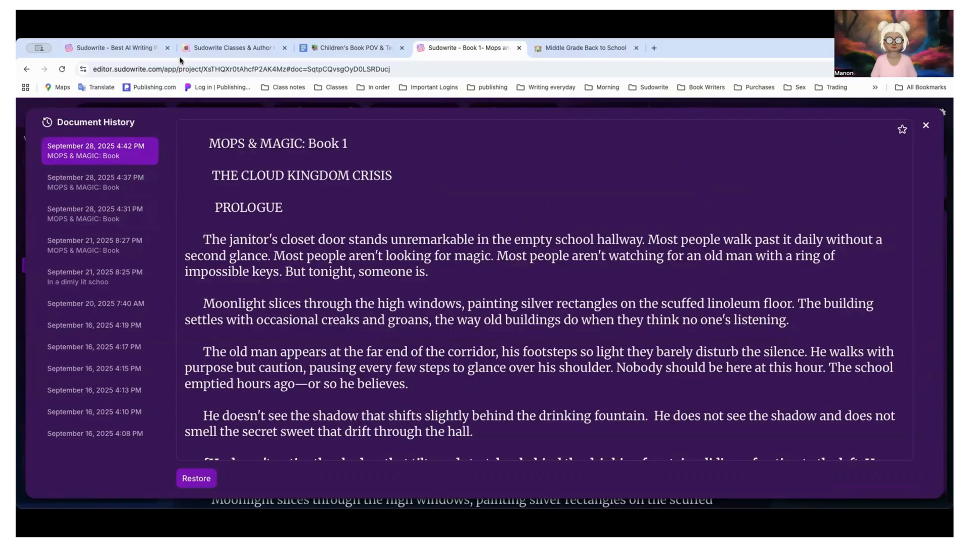
{"action": "left_click", "coordinate": [925, 126]}
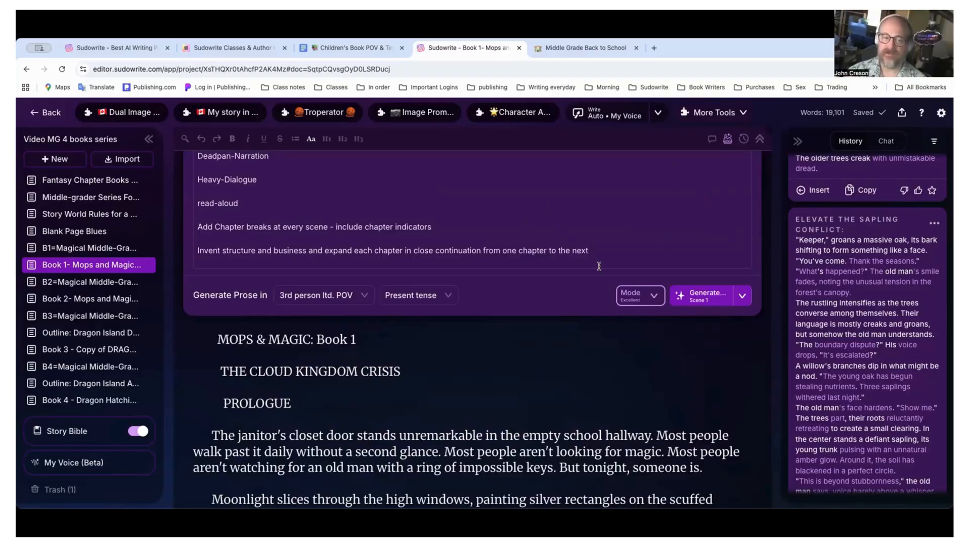
Bring up Quick Edit at the manuscript's title lines and switch it to Quick Chat.
{"action": "scroll", "coordinate": [598, 266], "scroll_direction": "down", "scroll_amount": 1}
{"action": "scroll", "coordinate": [599, 268], "scroll_direction": "down", "scroll_amount": 1}
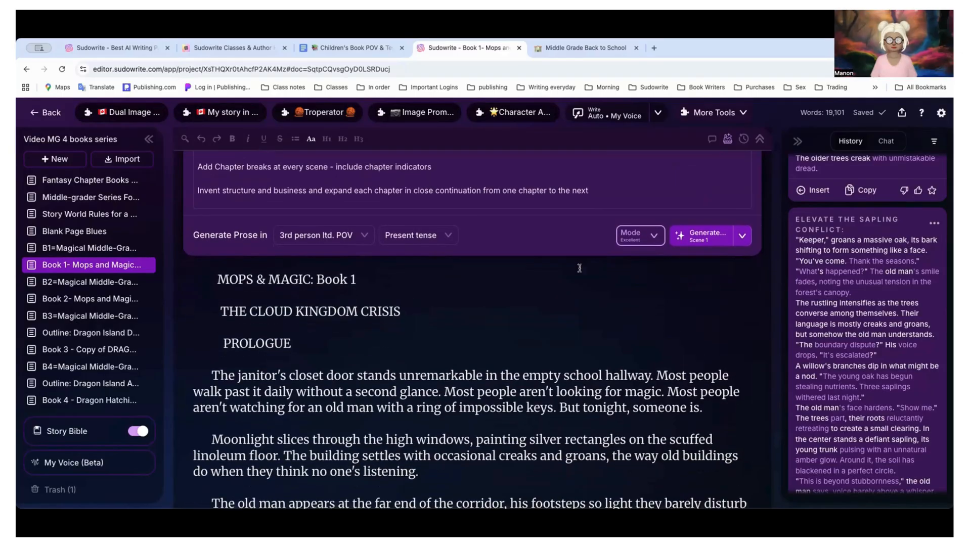
{"action": "left_click", "coordinate": [227, 328]}
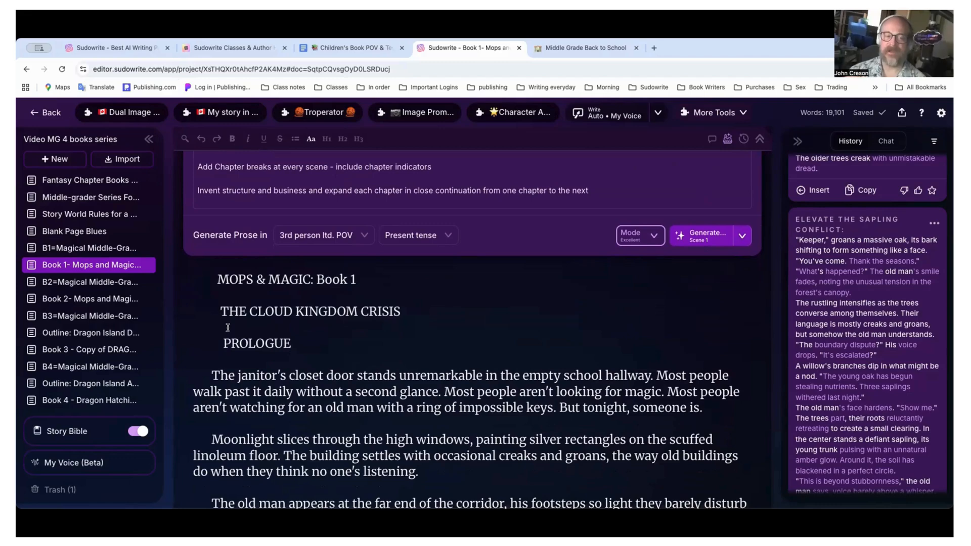
{"action": "key", "text": "super+k"}
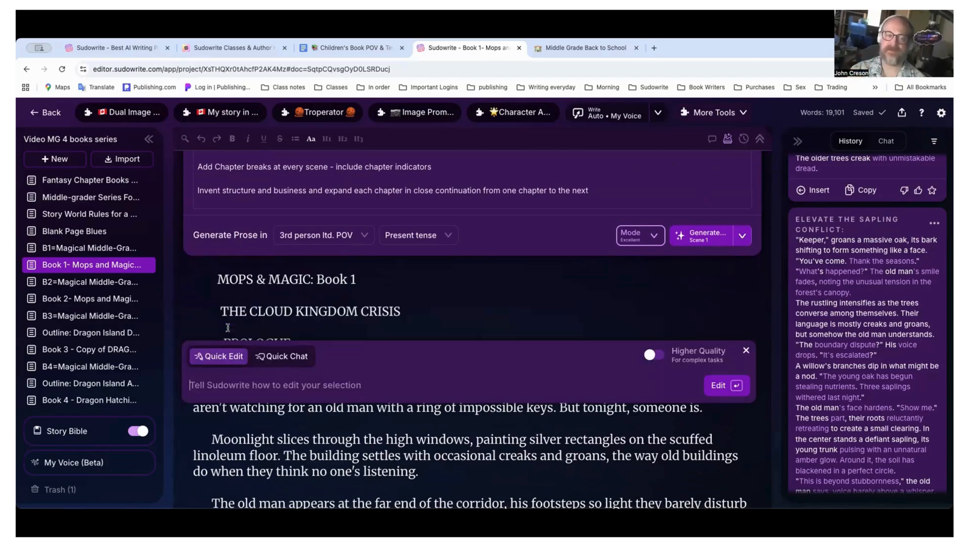
{"action": "left_click", "coordinate": [259, 357]}
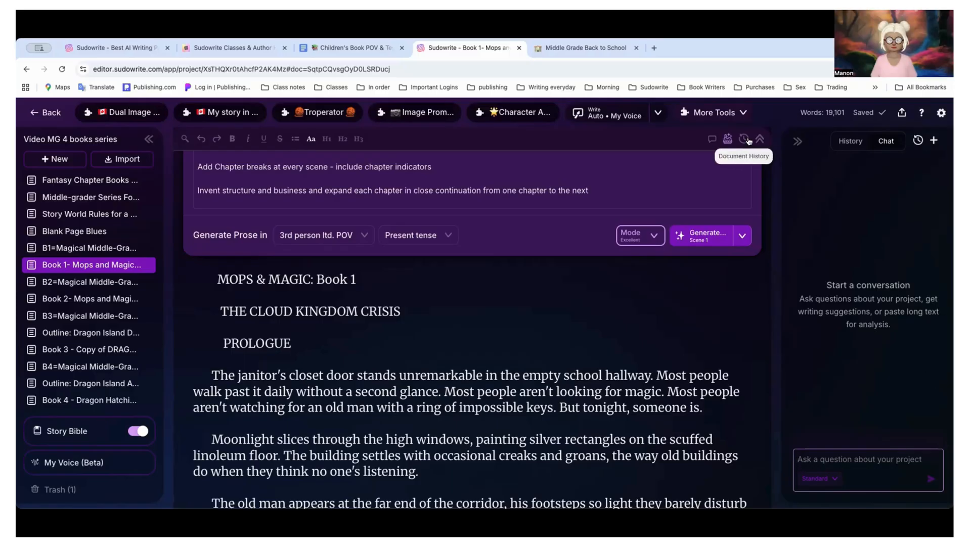
Find the Chapter-by-Chapter Story Audit in the history and examine its prologue analysis, missed opportunities and specific recommendations.
{"action": "left_click", "coordinate": [844, 144]}
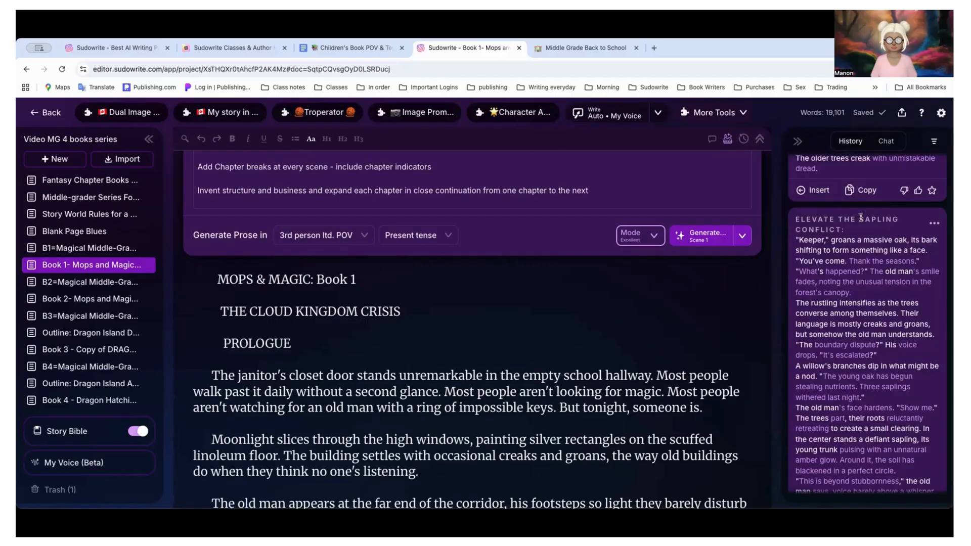
{"action": "scroll", "coordinate": [861, 218], "scroll_direction": "down", "scroll_amount": 10}
{"action": "scroll", "coordinate": [860, 217], "scroll_direction": "down", "scroll_amount": 4}
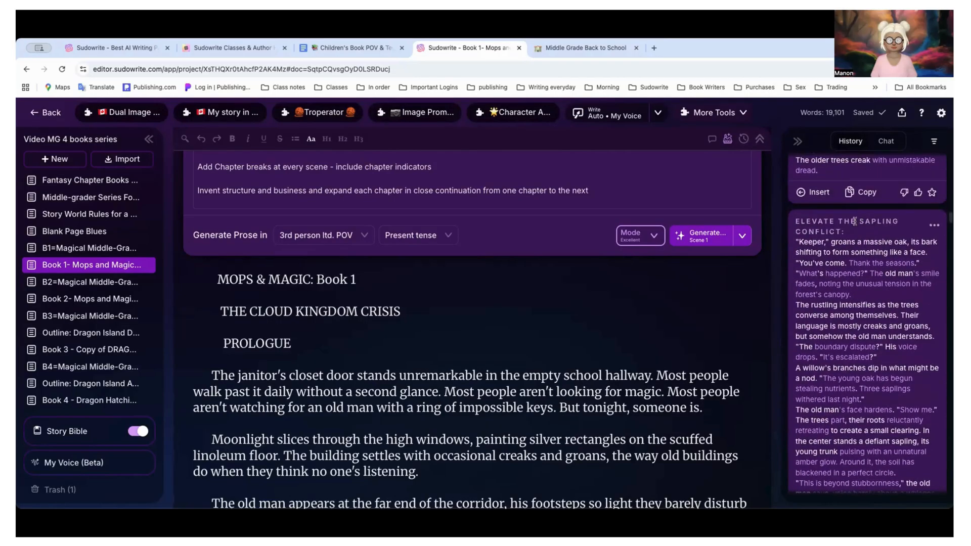
{"action": "scroll", "coordinate": [824, 229], "scroll_direction": "down", "scroll_amount": 10}
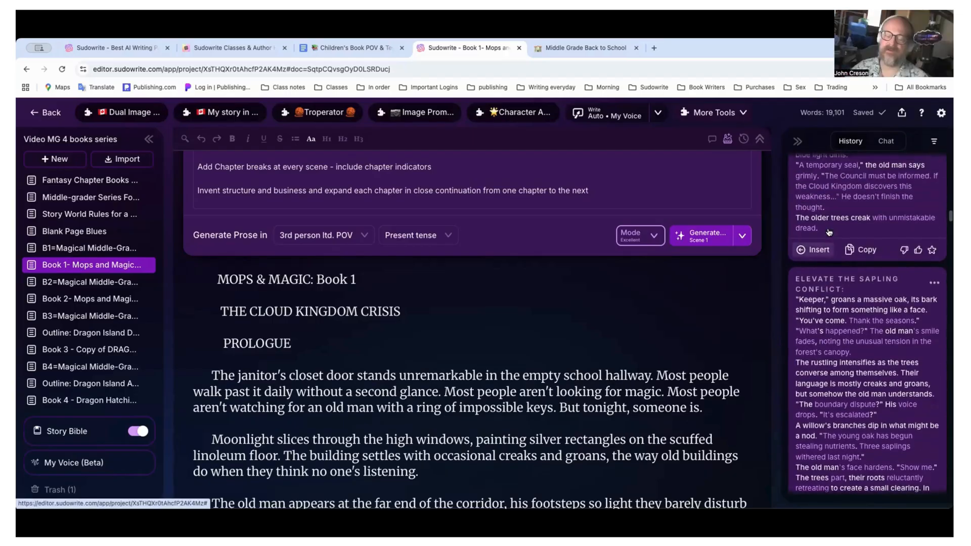
{"action": "scroll", "coordinate": [828, 230], "scroll_direction": "down", "scroll_amount": 6}
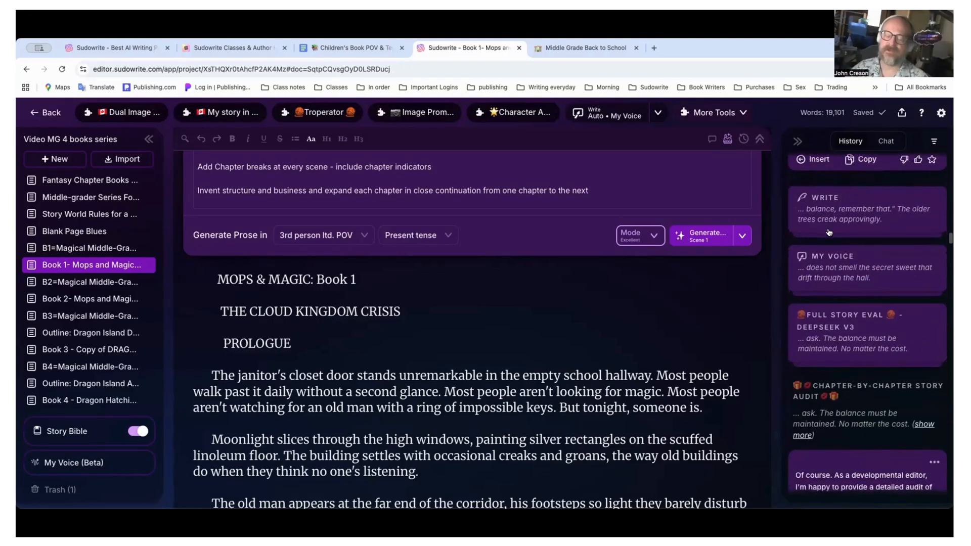
{"action": "scroll", "coordinate": [829, 232], "scroll_direction": "down", "scroll_amount": 4}
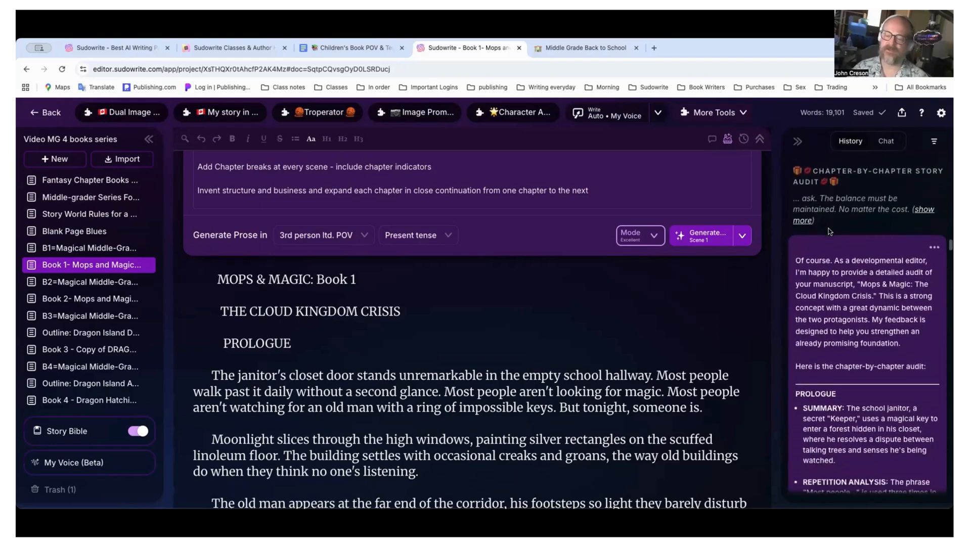
{"action": "scroll", "coordinate": [829, 231], "scroll_direction": "down", "scroll_amount": 5}
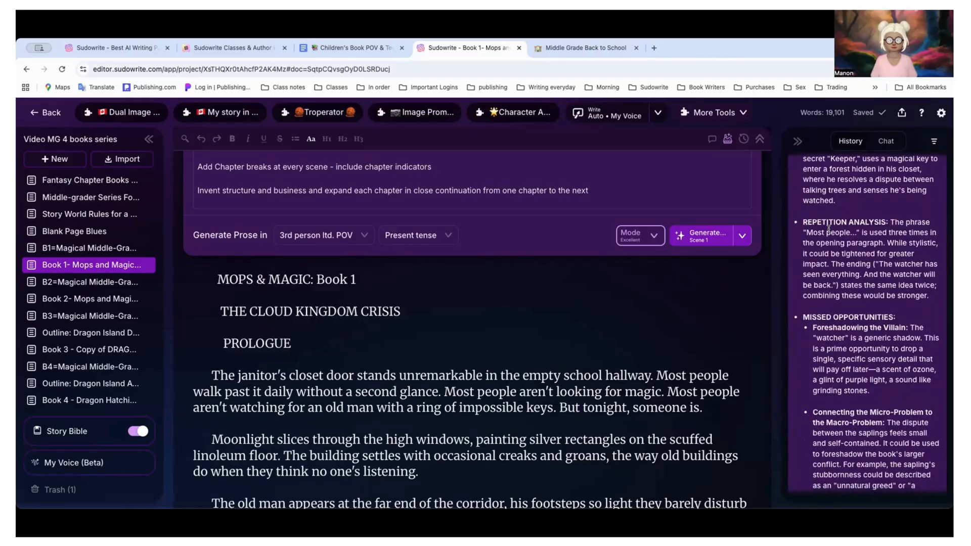
{"action": "scroll", "coordinate": [829, 228], "scroll_direction": "down", "scroll_amount": 5}
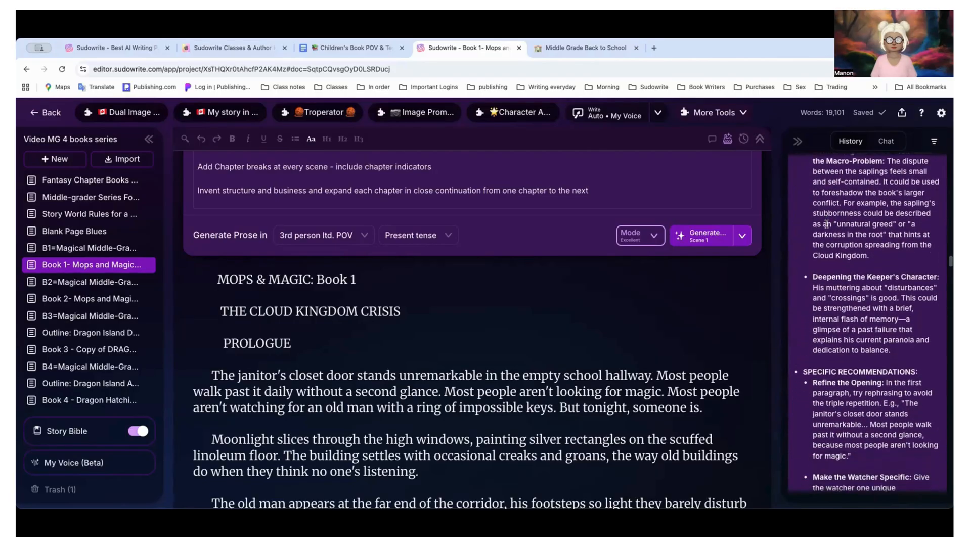
{"action": "scroll", "coordinate": [828, 227], "scroll_direction": "up", "scroll_amount": 2}
{"action": "scroll", "coordinate": [828, 225], "scroll_direction": "down", "scroll_amount": 2}
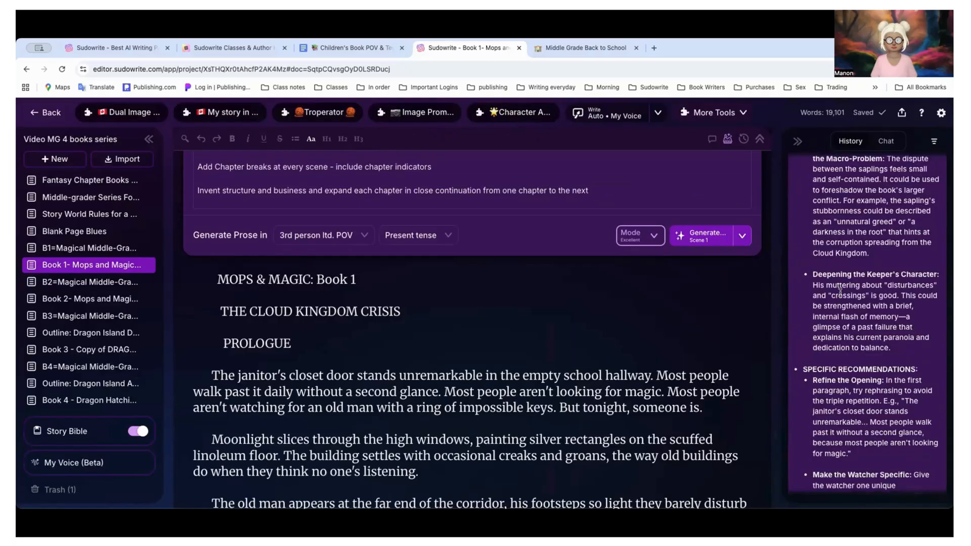
{"action": "scroll", "coordinate": [840, 292], "scroll_direction": "down", "scroll_amount": 1}
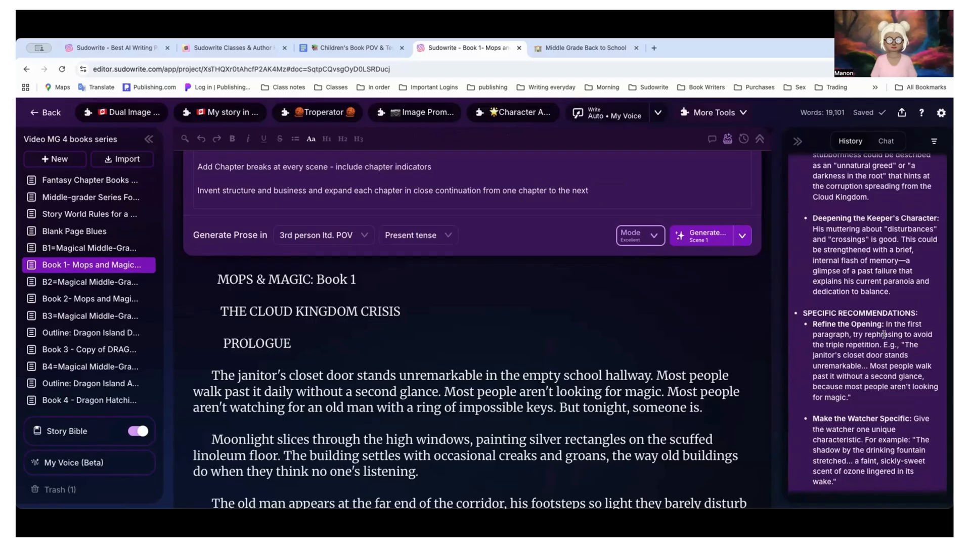
Examine the audit's feedback on Chapter 1 and Chapter 2, highlighting the Chapter 2 summary.
{"action": "scroll", "coordinate": [884, 334], "scroll_direction": "down", "scroll_amount": 10}
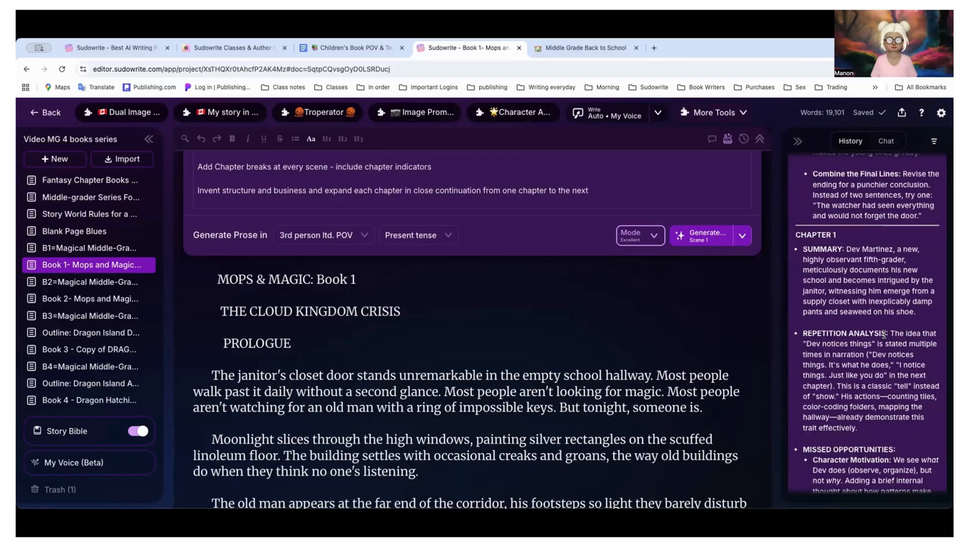
{"action": "scroll", "coordinate": [884, 334], "scroll_direction": "down", "scroll_amount": 8}
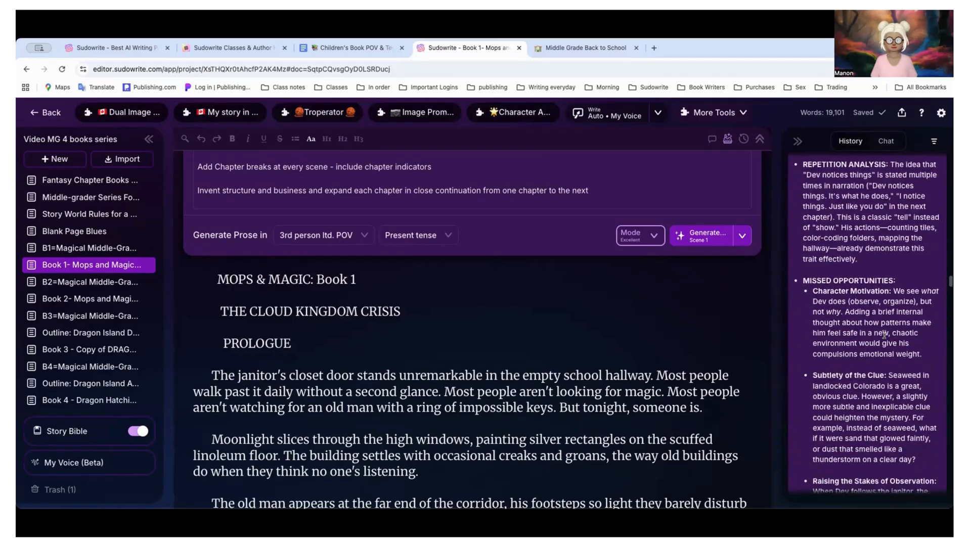
{"action": "scroll", "coordinate": [884, 334], "scroll_direction": "down", "scroll_amount": 8}
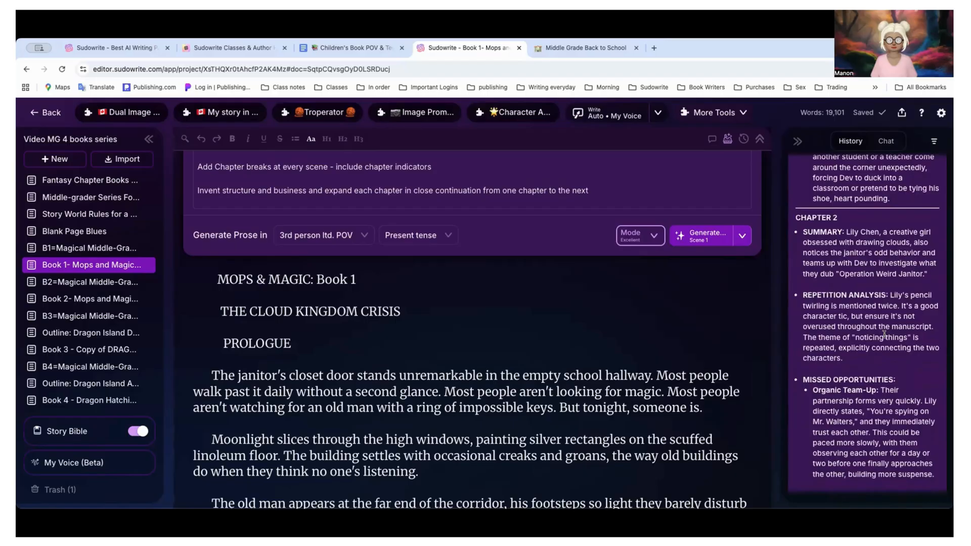
{"action": "scroll", "coordinate": [855, 289], "scroll_direction": "down", "scroll_amount": 1}
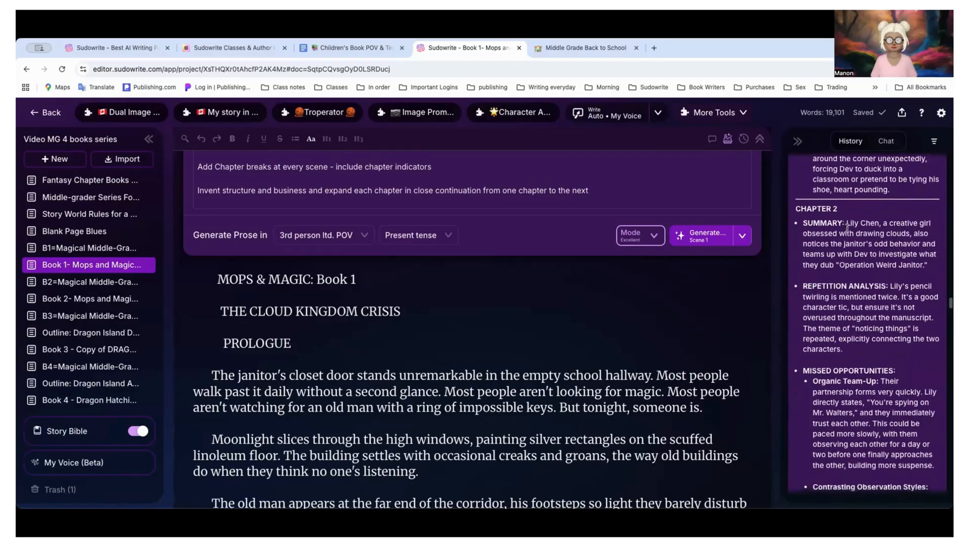
{"action": "left_click_drag", "start_coordinate": [847, 223], "coordinate": [928, 256]}
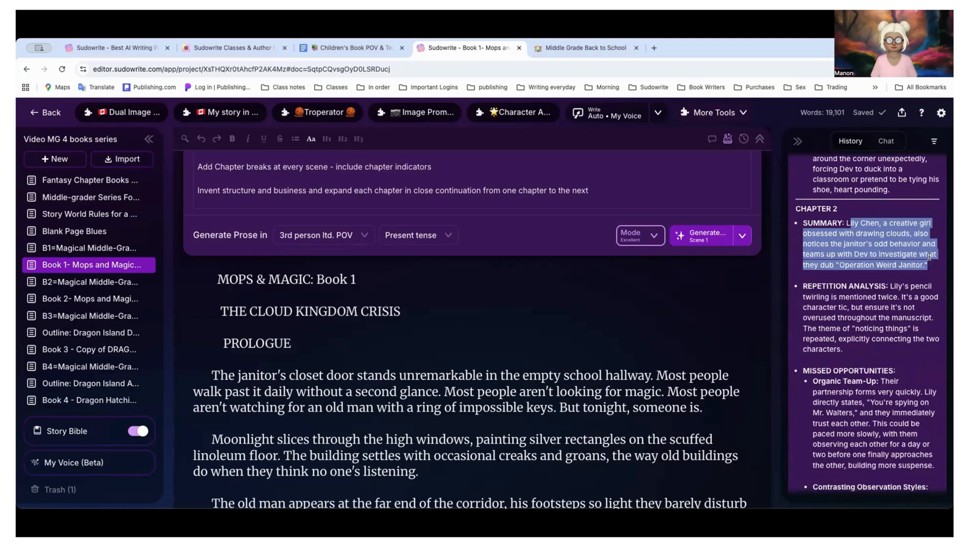
{"action": "left_click", "coordinate": [858, 236]}
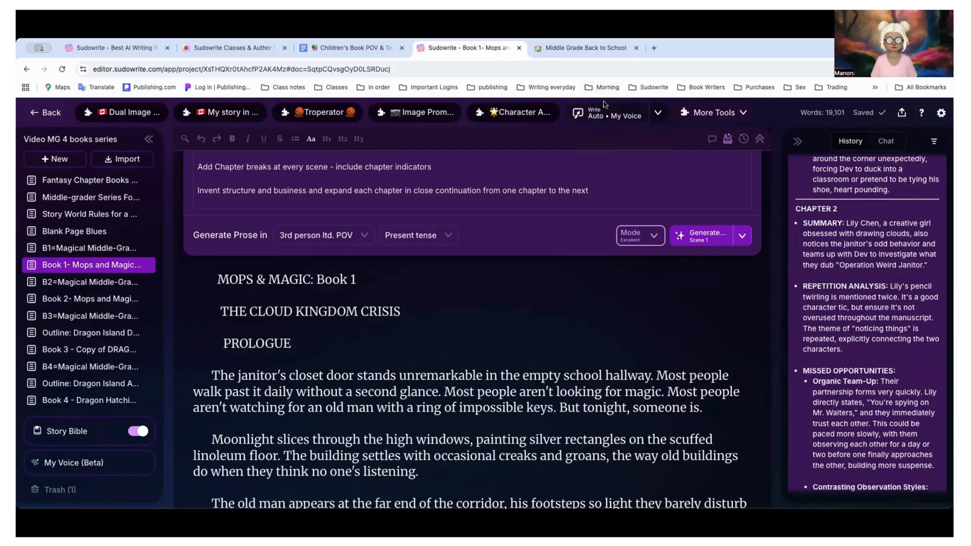
Open the project chat ready for a question and switch to the "Middle Grade Back to School" Notion page.
{"action": "left_click", "coordinate": [885, 141]}
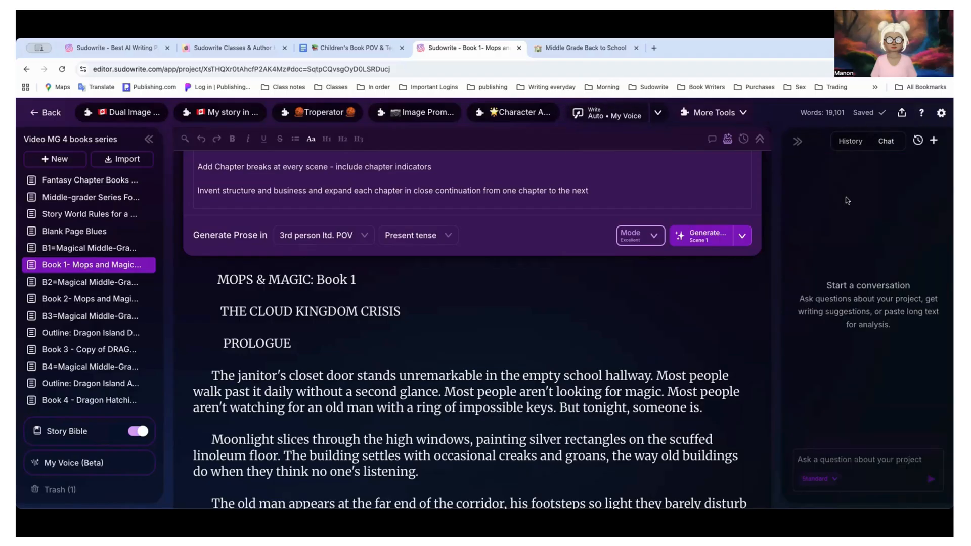
{"action": "left_click", "coordinate": [812, 457]}
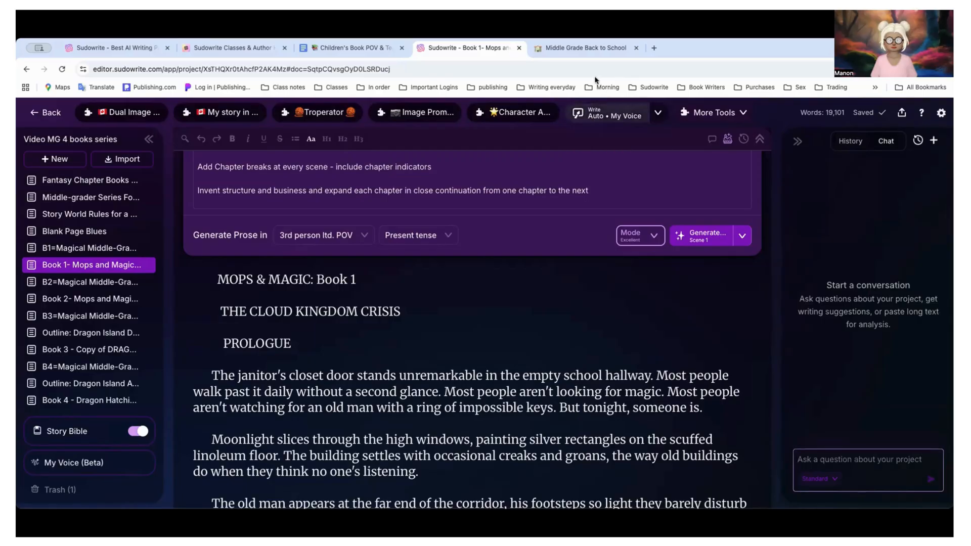
{"action": "left_click", "coordinate": [581, 47]}
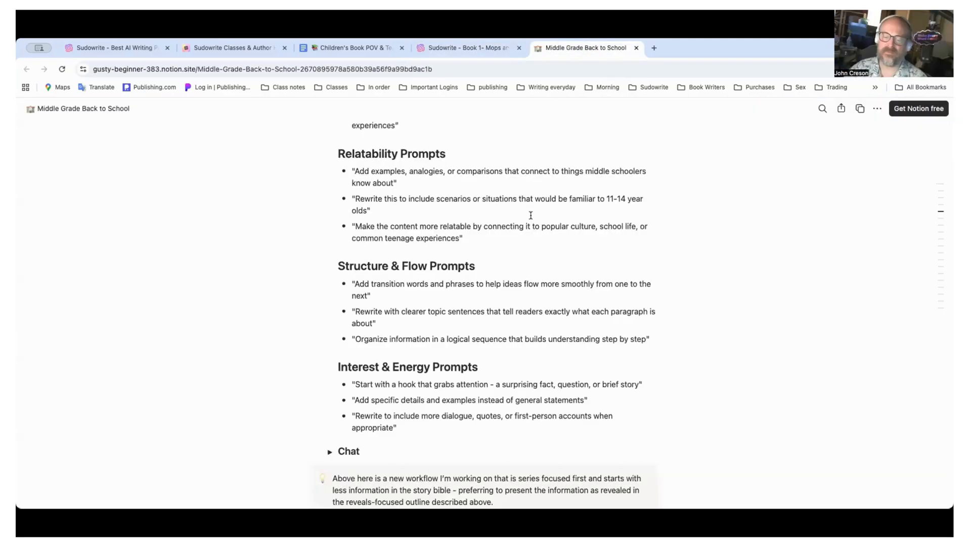
Expand the Chat section below the Rewrite prompts and read through its character, plot, world-building and voice questions.
{"action": "scroll", "coordinate": [531, 216], "scroll_direction": "up", "scroll_amount": 10}
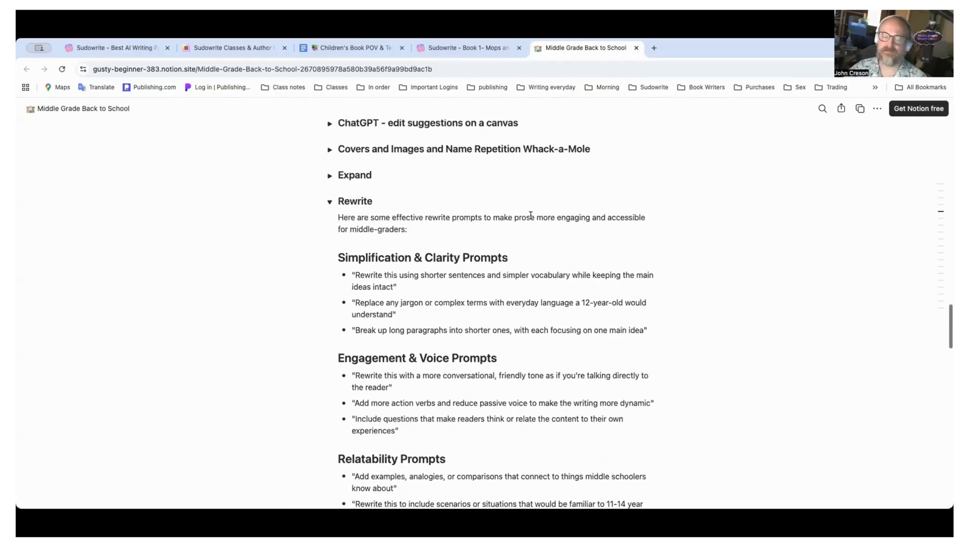
{"action": "scroll", "coordinate": [531, 215], "scroll_direction": "down", "scroll_amount": 5}
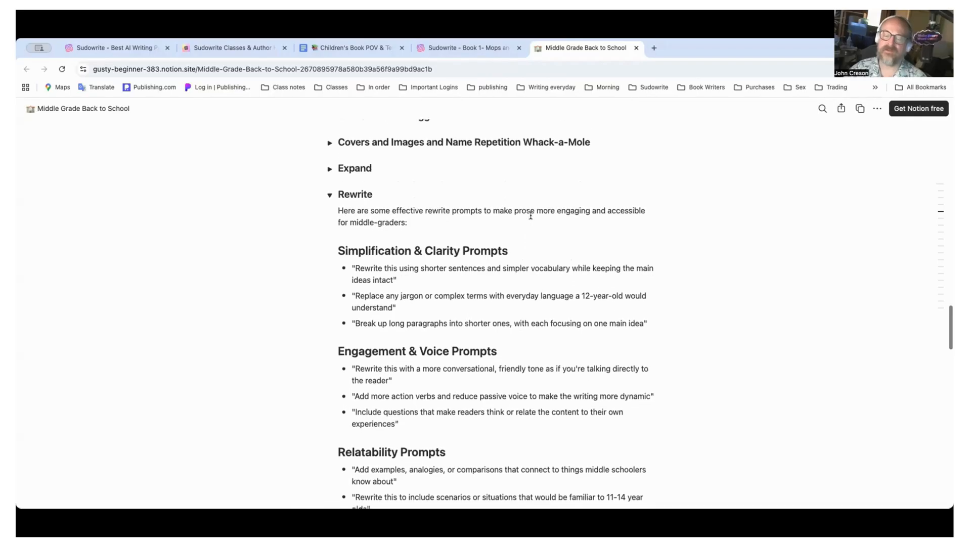
{"action": "scroll", "coordinate": [530, 215], "scroll_direction": "down", "scroll_amount": 7}
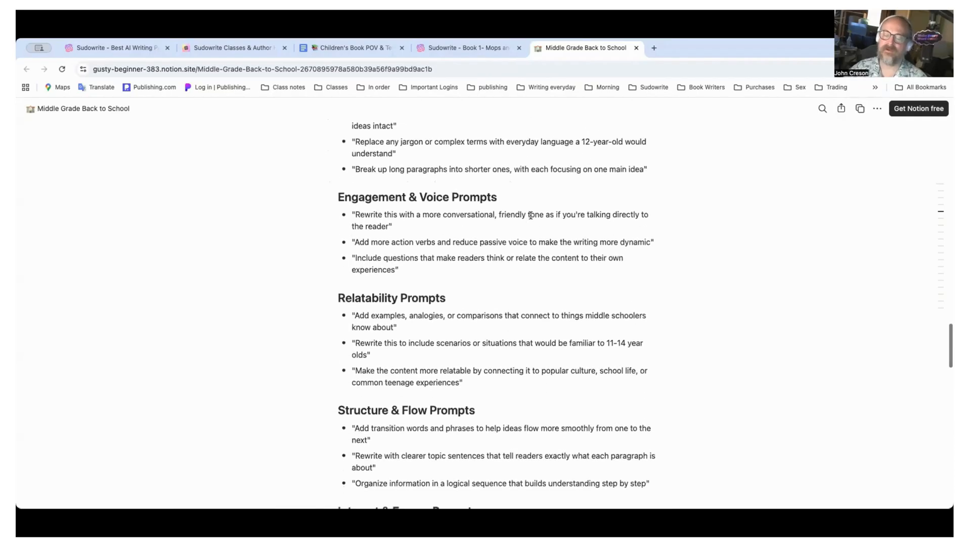
{"action": "scroll", "coordinate": [530, 216], "scroll_direction": "down", "scroll_amount": 5}
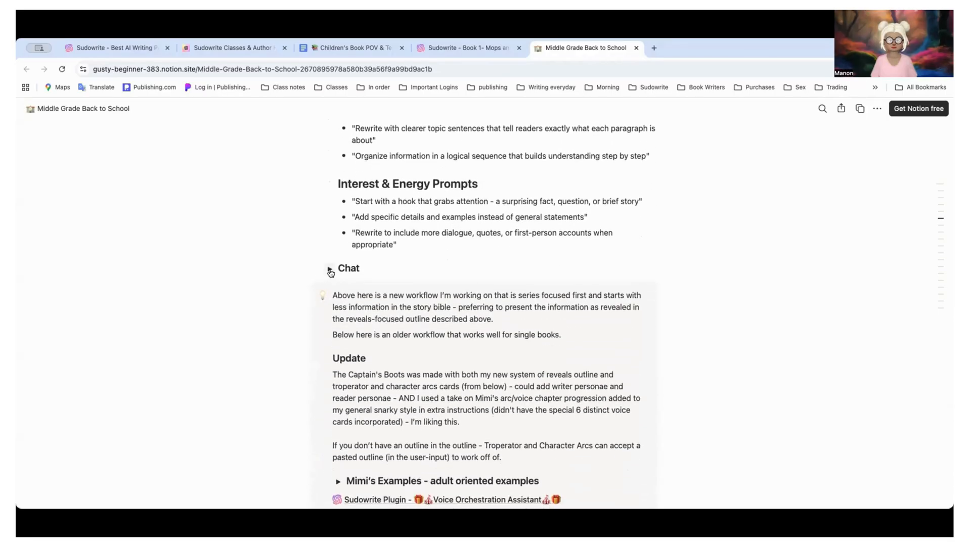
{"action": "left_click", "coordinate": [329, 269]}
{"action": "scroll", "coordinate": [397, 271], "scroll_direction": "down", "scroll_amount": 4}
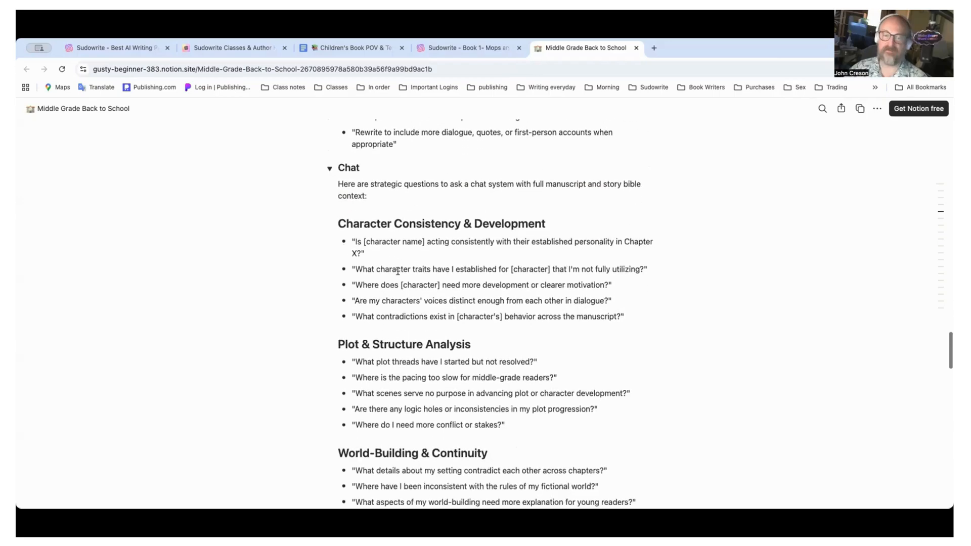
{"action": "scroll", "coordinate": [398, 271], "scroll_direction": "down", "scroll_amount": 1}
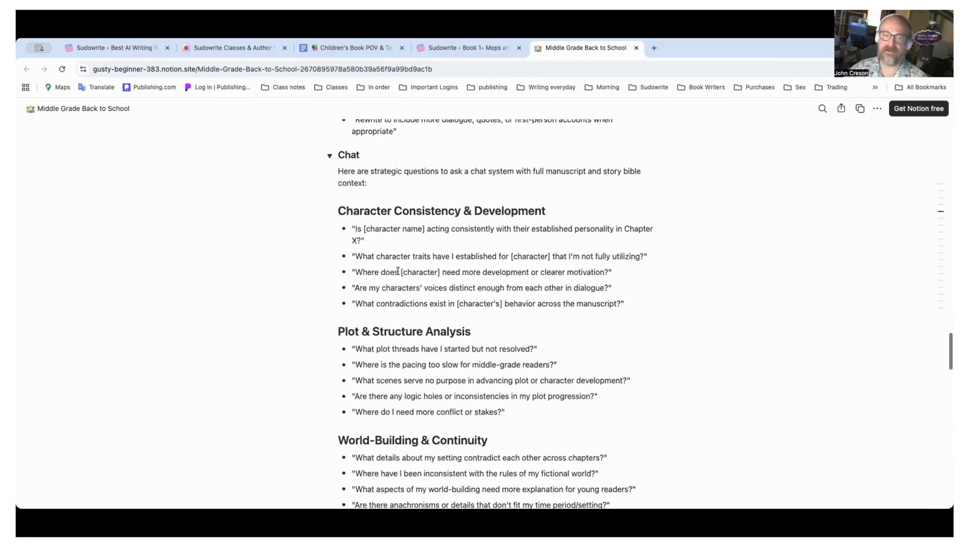
{"action": "scroll", "coordinate": [394, 274], "scroll_direction": "up", "scroll_amount": 2}
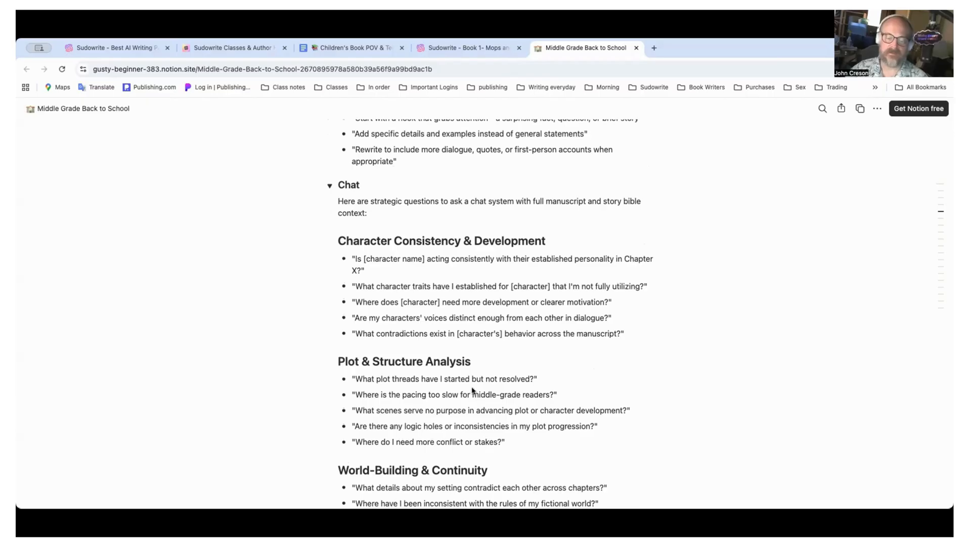
{"action": "scroll", "coordinate": [473, 390], "scroll_direction": "down", "scroll_amount": 3}
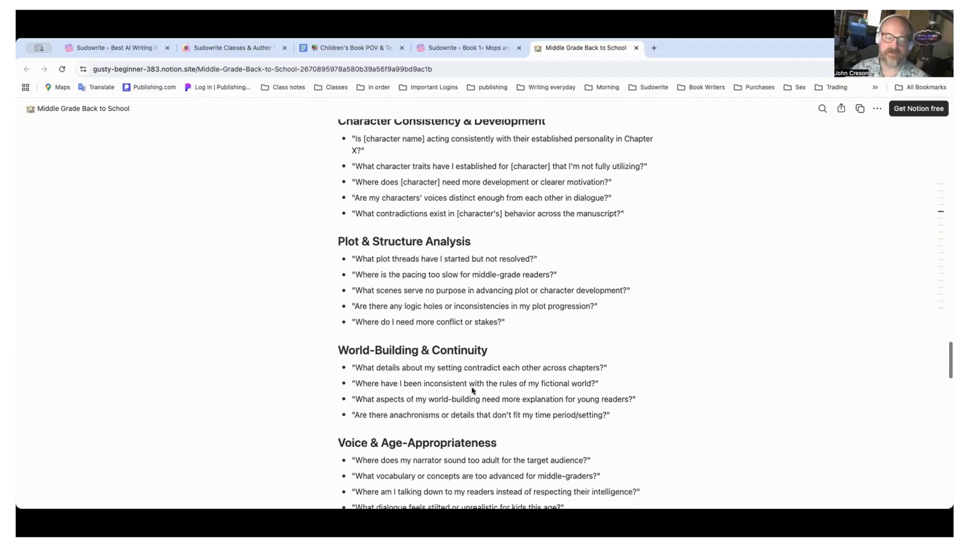
{"action": "scroll", "coordinate": [472, 391], "scroll_direction": "up", "scroll_amount": 2}
{"action": "scroll", "coordinate": [472, 390], "scroll_direction": "down", "scroll_amount": 3}
{"action": "scroll", "coordinate": [472, 391], "scroll_direction": "down", "scroll_amount": 5}
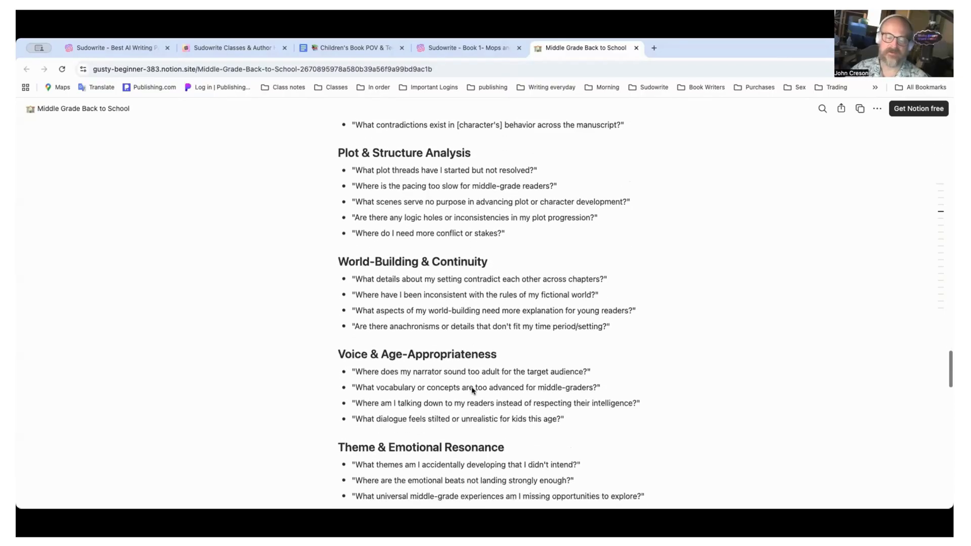
{"action": "scroll", "coordinate": [472, 392], "scroll_direction": "up", "scroll_amount": 4}
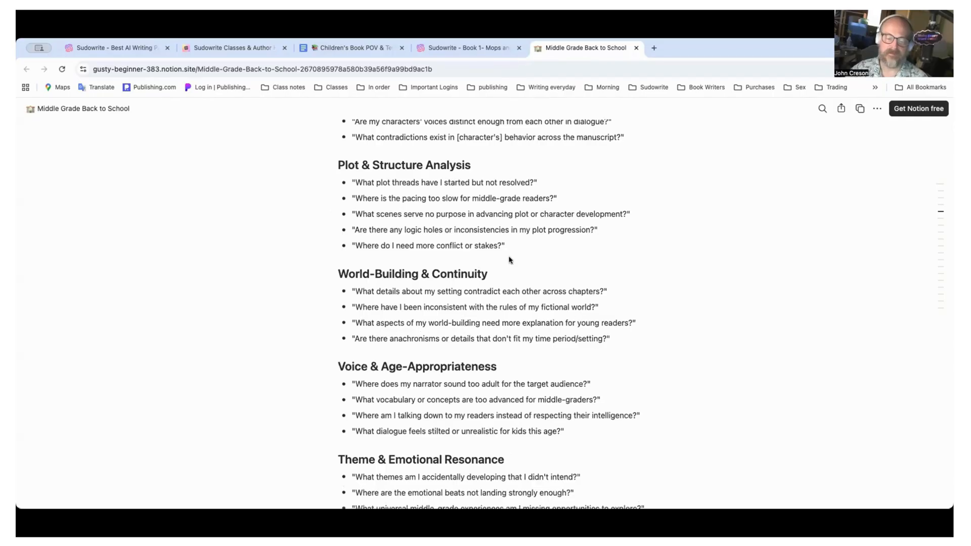
{"action": "scroll", "coordinate": [494, 174], "scroll_direction": "up", "scroll_amount": 2}
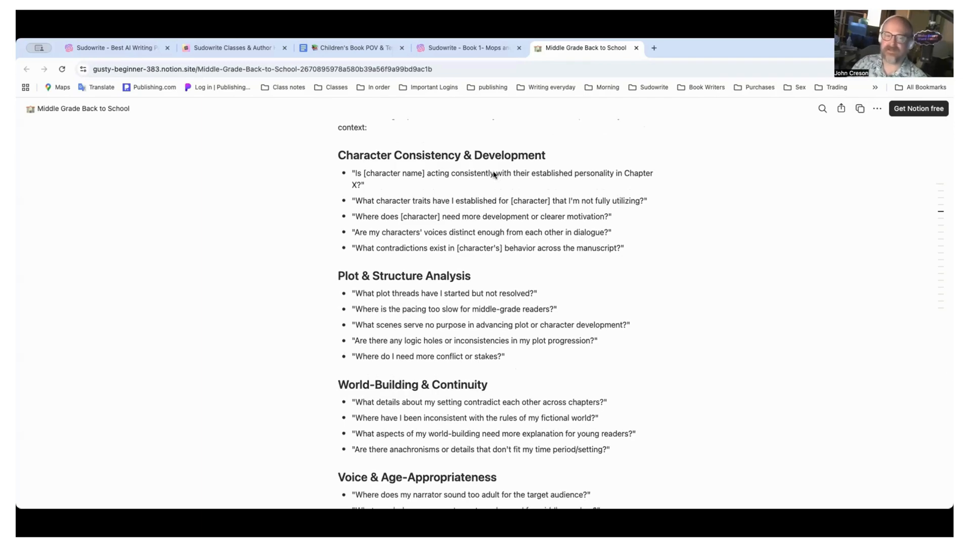
{"action": "scroll", "coordinate": [493, 182], "scroll_direction": "up", "scroll_amount": 1}
{"action": "scroll", "coordinate": [496, 203], "scroll_direction": "up", "scroll_amount": 3}
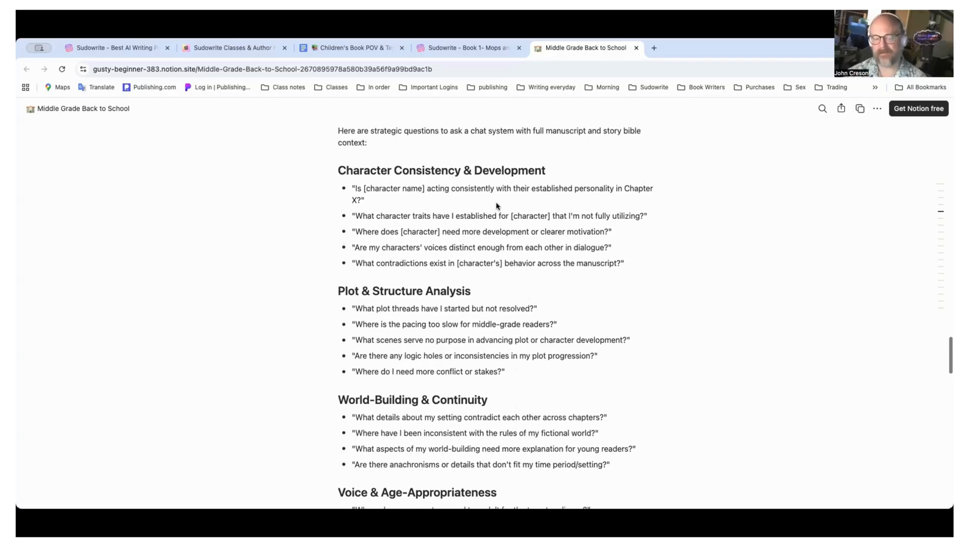
{"action": "scroll", "coordinate": [497, 204], "scroll_direction": "down", "scroll_amount": 4}
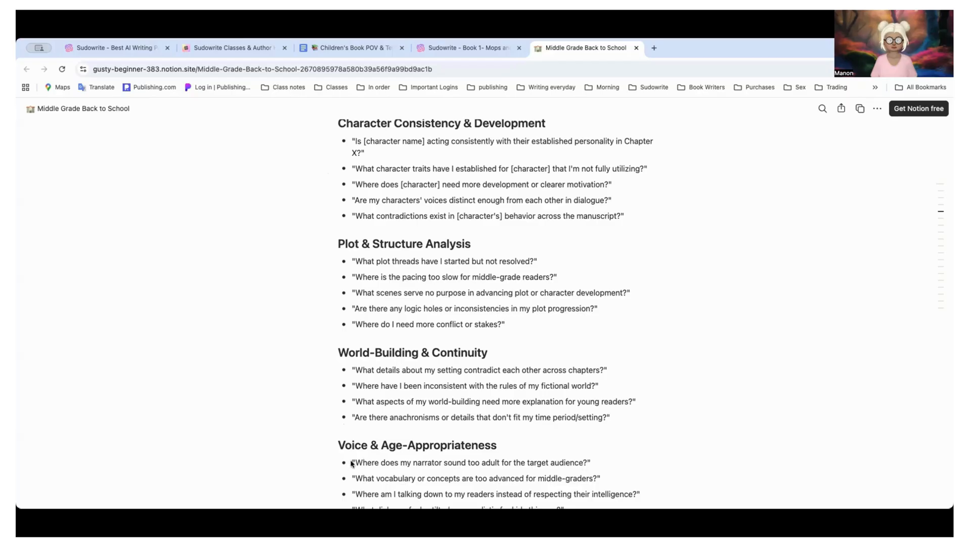
Copy the question "What vocabulary or concepts are too advanced for middle-graders?" from the Voice & Age-Appropriateness list.
{"action": "left_click_drag", "start_coordinate": [352, 463], "coordinate": [483, 466]}
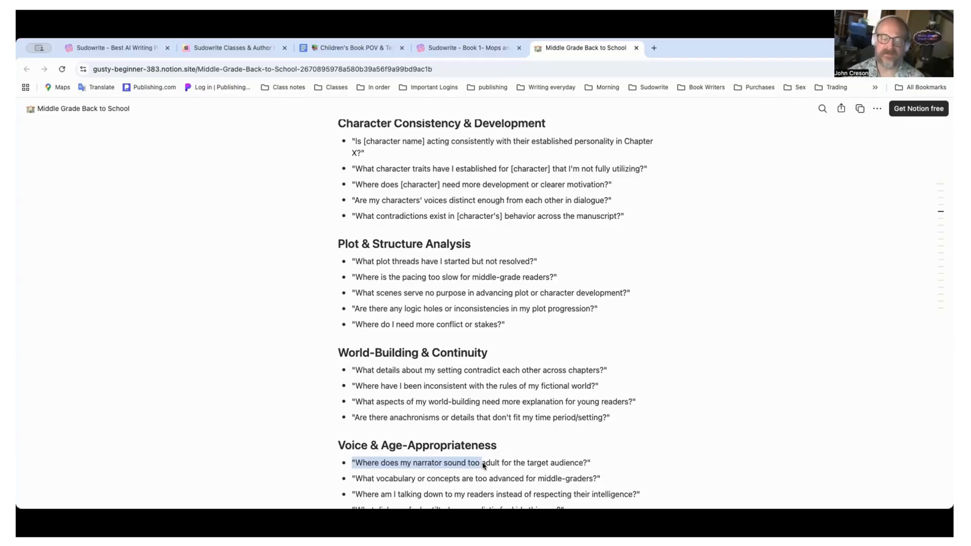
{"action": "scroll", "coordinate": [483, 464], "scroll_direction": "down", "scroll_amount": 2}
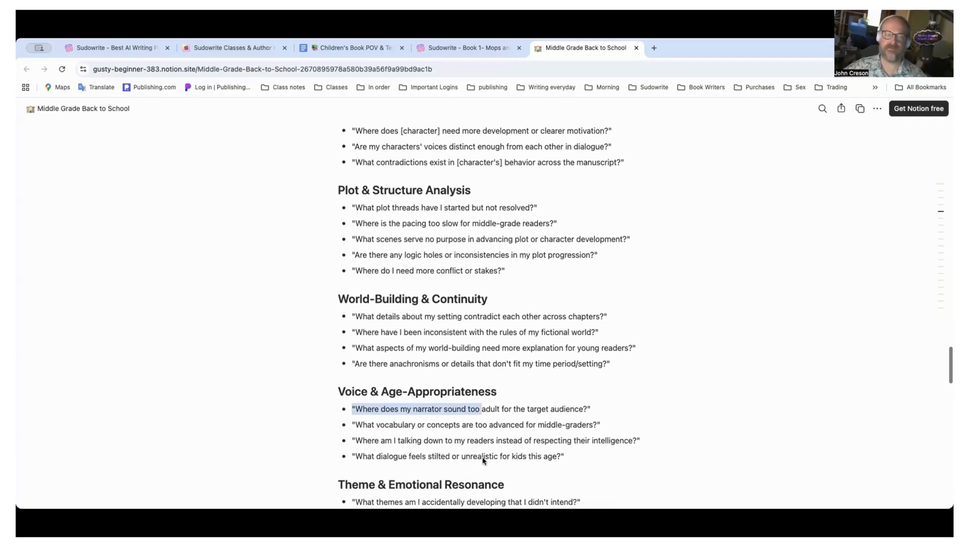
{"action": "scroll", "coordinate": [483, 461], "scroll_direction": "up", "scroll_amount": 1}
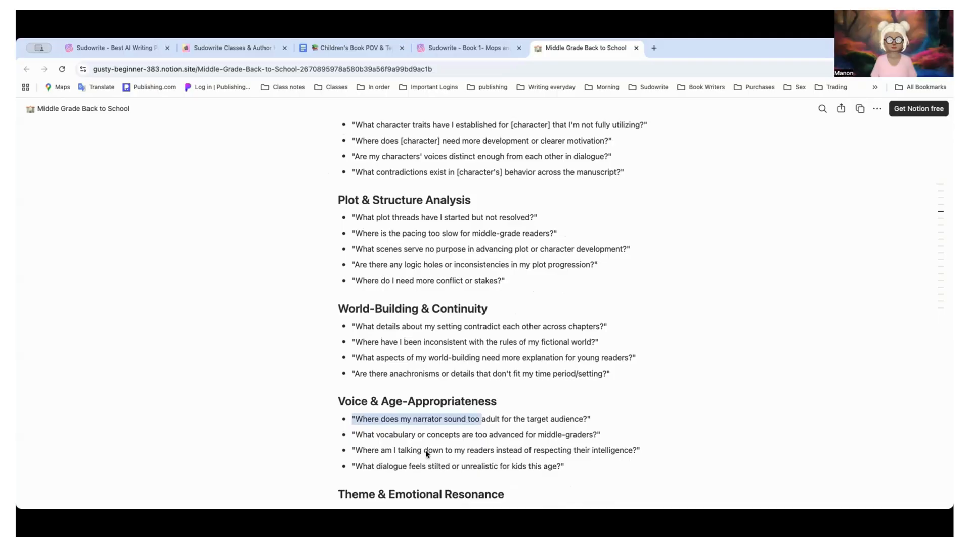
{"action": "left_click", "coordinate": [384, 439]}
{"action": "left_click_drag", "start_coordinate": [358, 435], "coordinate": [595, 437]}
{"action": "key", "text": "super+c"}
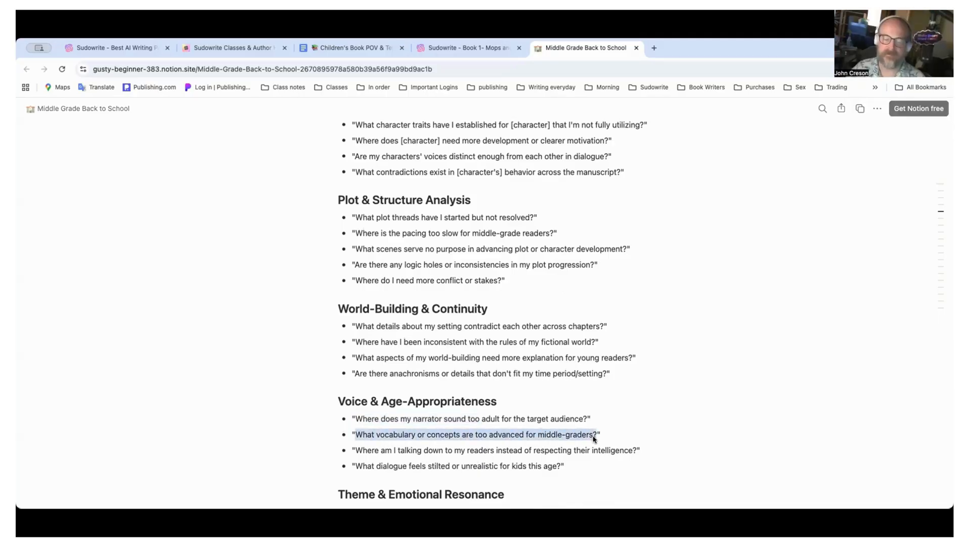
Switch to the Sudowrite Book 1 project, submit the copied question in its chat and read through the answer.
{"action": "left_click", "coordinate": [453, 50]}
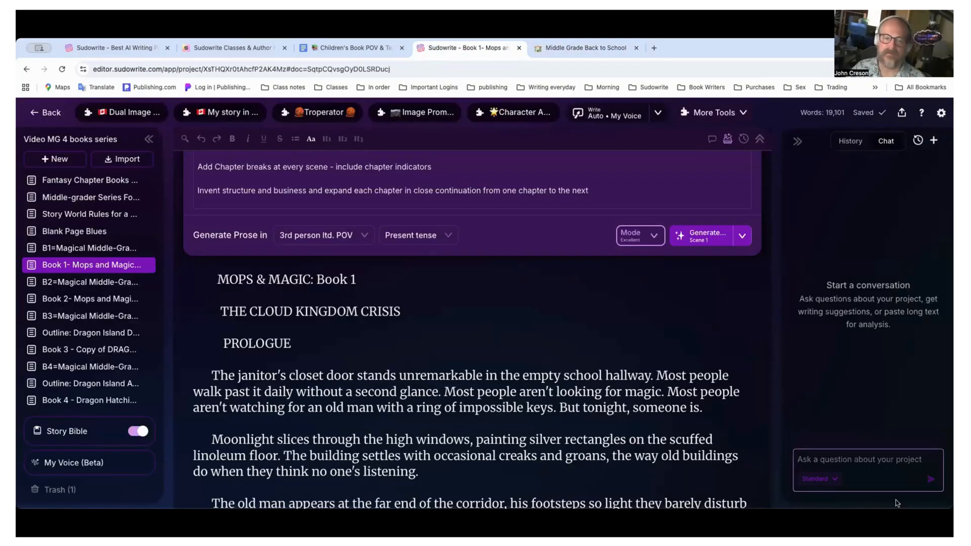
{"action": "key", "text": "super+v"}
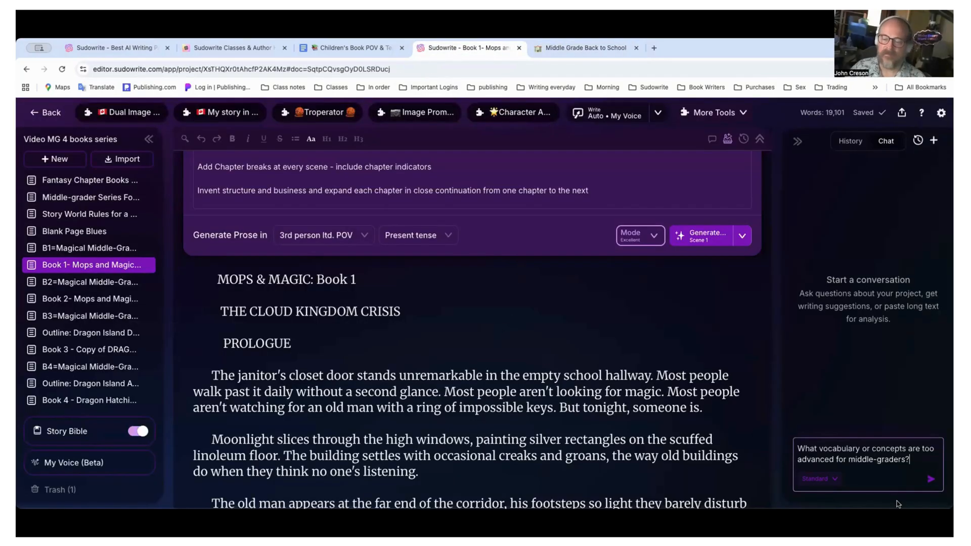
{"action": "left_click", "coordinate": [930, 481]}
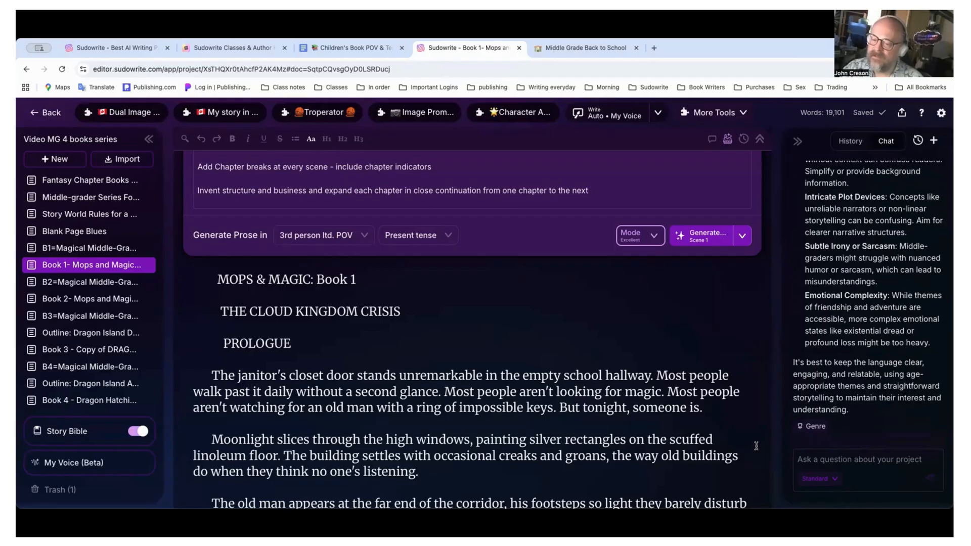
{"action": "scroll", "coordinate": [825, 387], "scroll_direction": "up", "scroll_amount": 8}
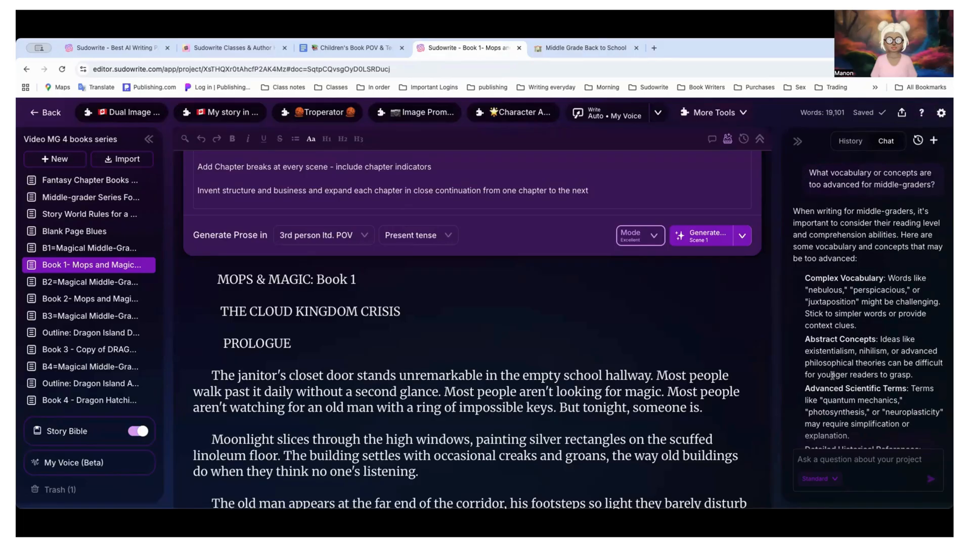
{"action": "scroll", "coordinate": [831, 375], "scroll_direction": "down", "scroll_amount": 3}
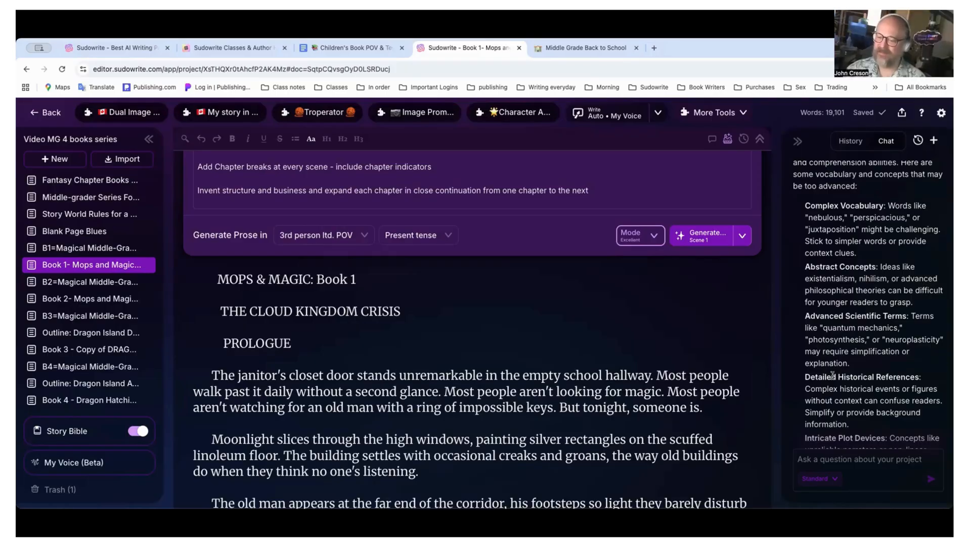
{"action": "scroll", "coordinate": [832, 375], "scroll_direction": "down", "scroll_amount": 1}
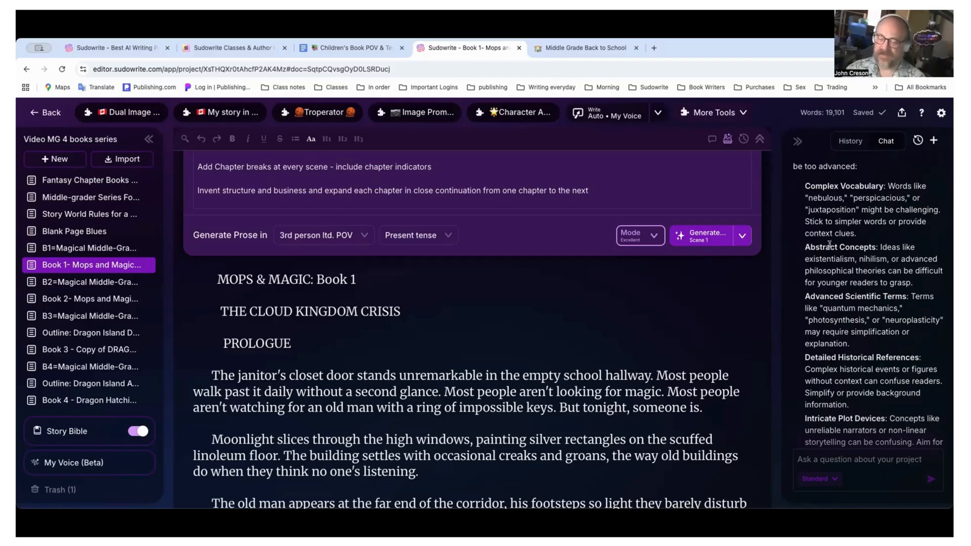
{"action": "left_click_drag", "start_coordinate": [806, 199], "coordinate": [840, 200]}
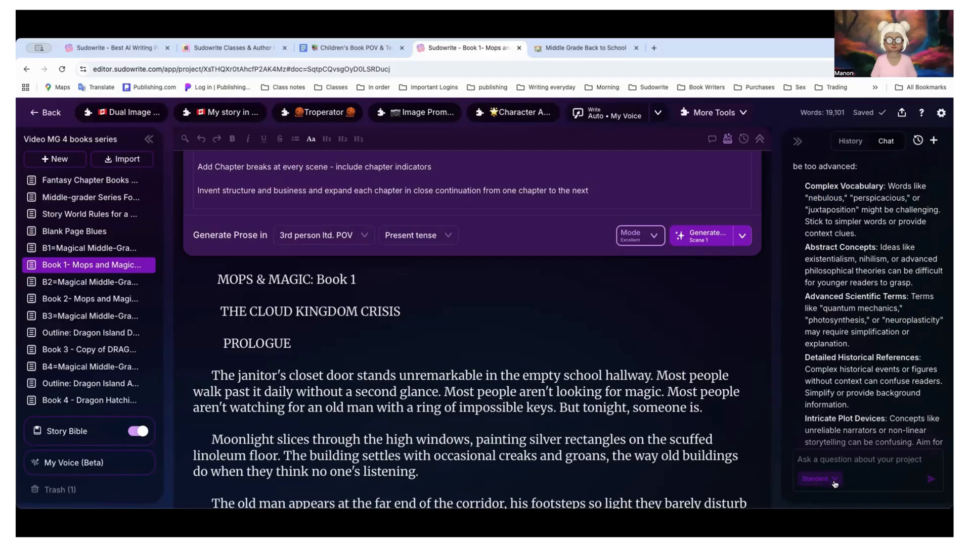
Ask the chat "Is this nebulous in my story?" and read through its reply.
{"action": "left_click", "coordinate": [829, 461]}
{"action": "type", "text": "A"}
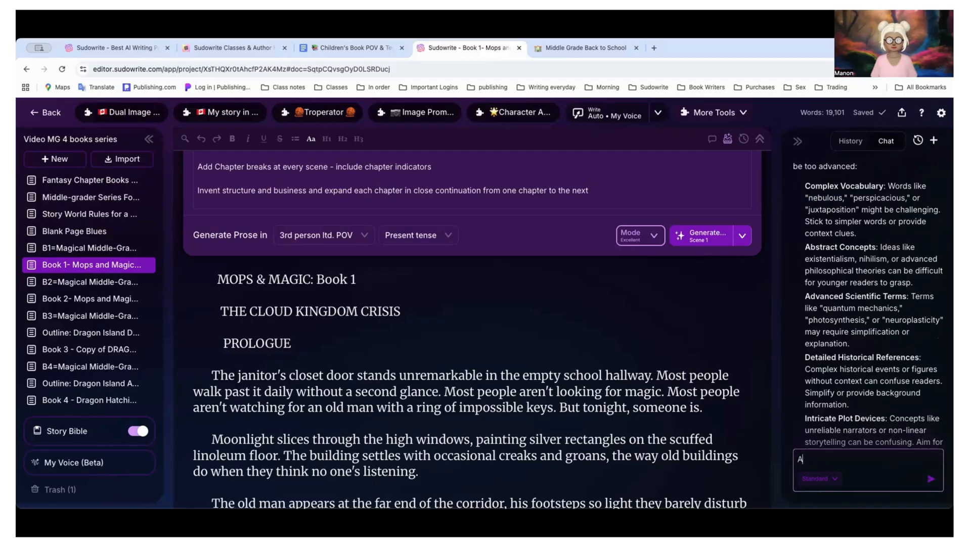
{"action": "key", "text": "BackSpace"}
{"action": "type", "text": "Is this nebulous in my story?"}
{"action": "key", "text": "Return"}
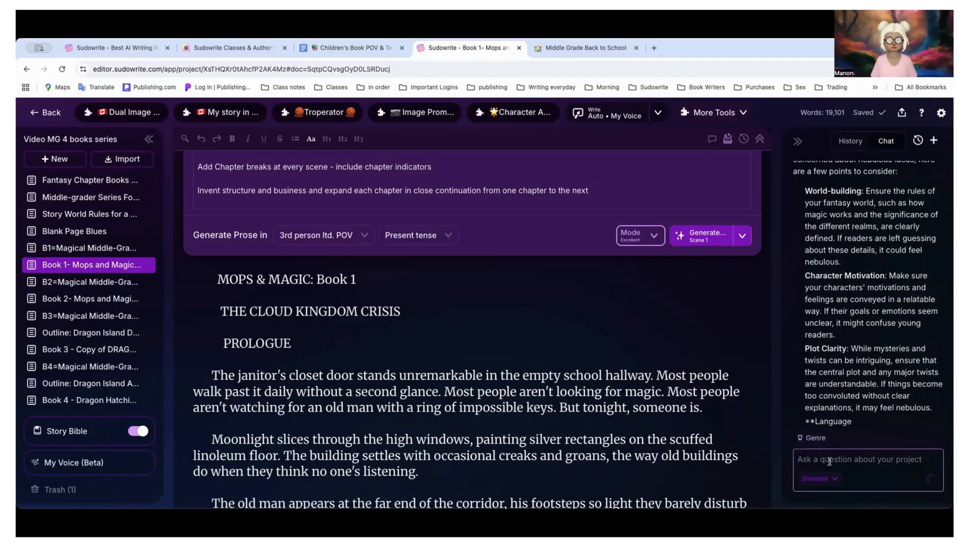
{"action": "scroll", "coordinate": [834, 392], "scroll_direction": "up", "scroll_amount": 3}
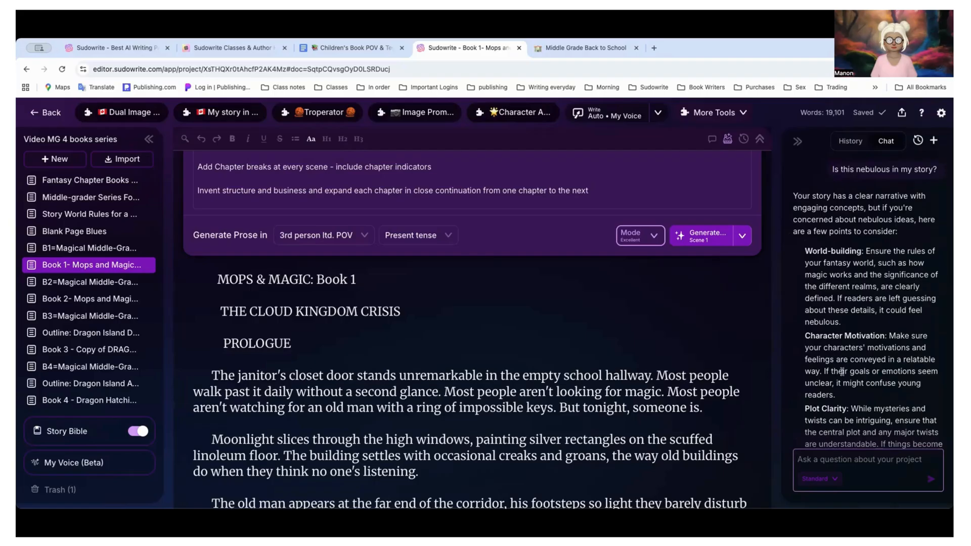
{"action": "scroll", "coordinate": [842, 372], "scroll_direction": "down", "scroll_amount": 2}
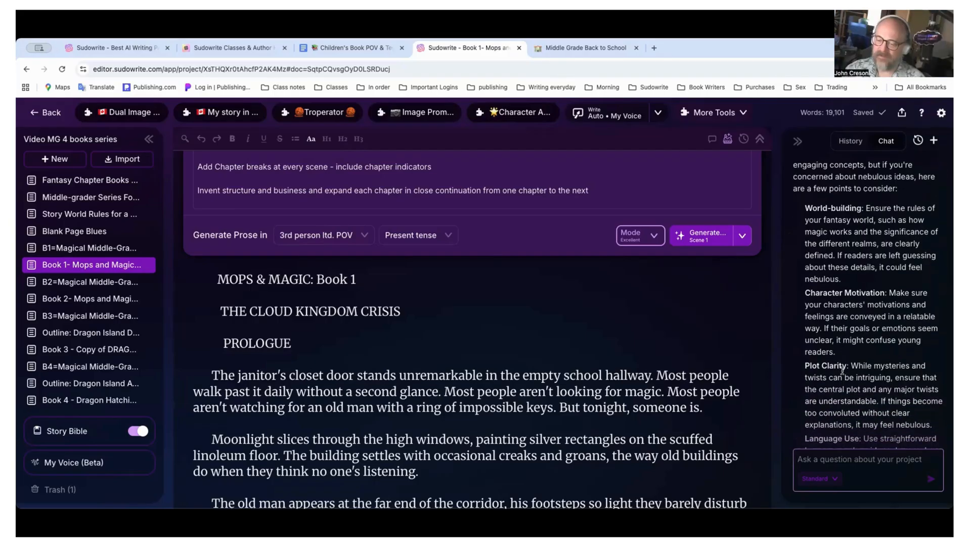
{"action": "scroll", "coordinate": [842, 372], "scroll_direction": "down", "scroll_amount": 4}
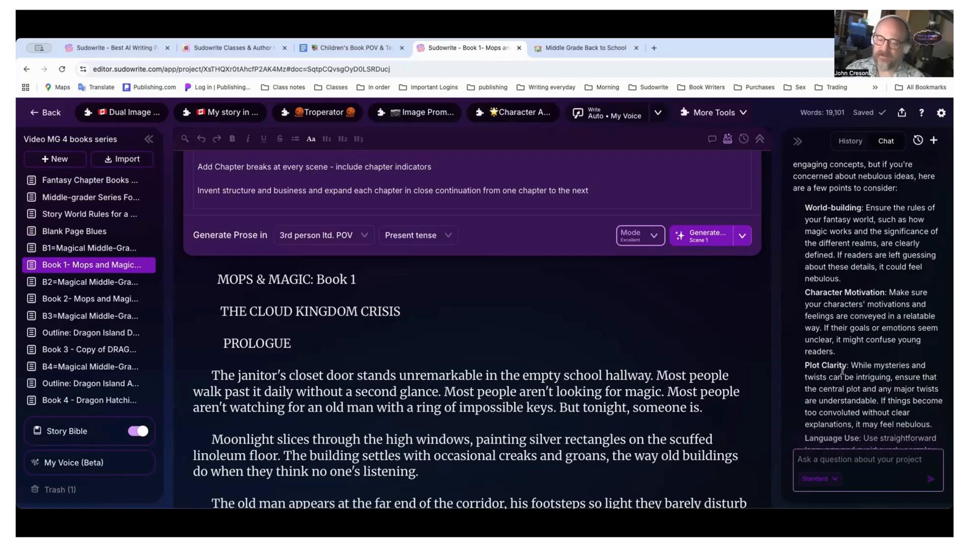
{"action": "scroll", "coordinate": [842, 372], "scroll_direction": "down", "scroll_amount": 4}
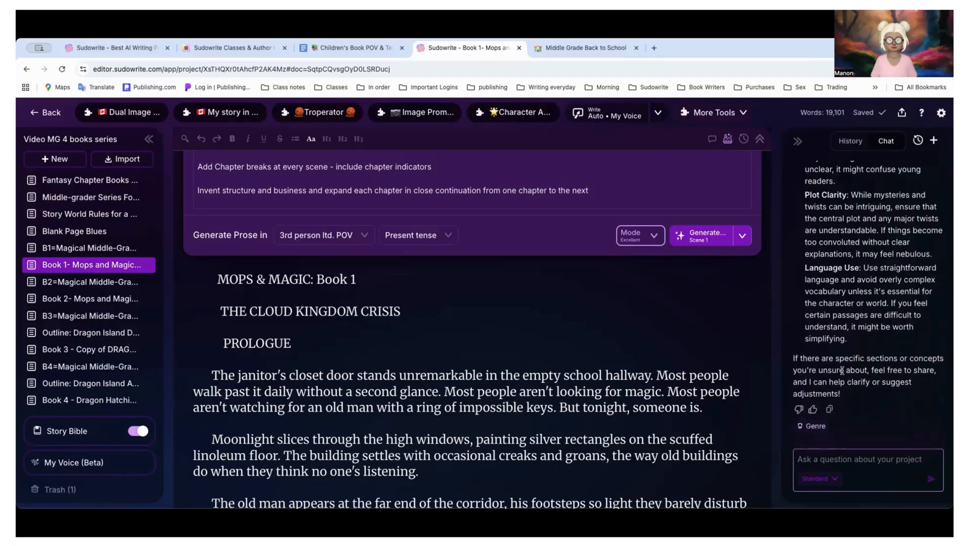
Select the entire Book 1 manuscript as chat context and submit the request "Check this story for adults concepts?".
{"action": "left_click", "coordinate": [531, 391]}
{"action": "key", "text": "ctrl+a"}
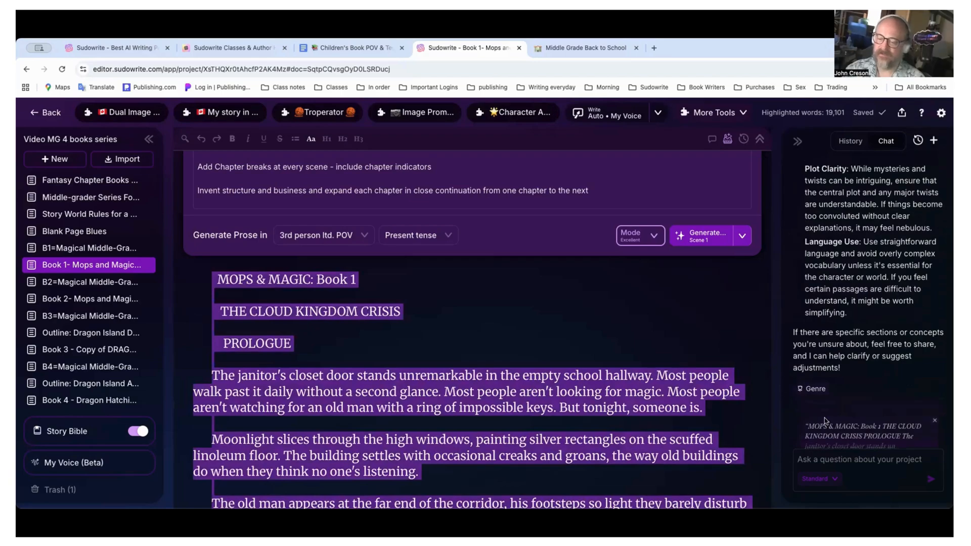
{"action": "left_click", "coordinate": [827, 458]}
{"action": "type", "text": "Ch"}
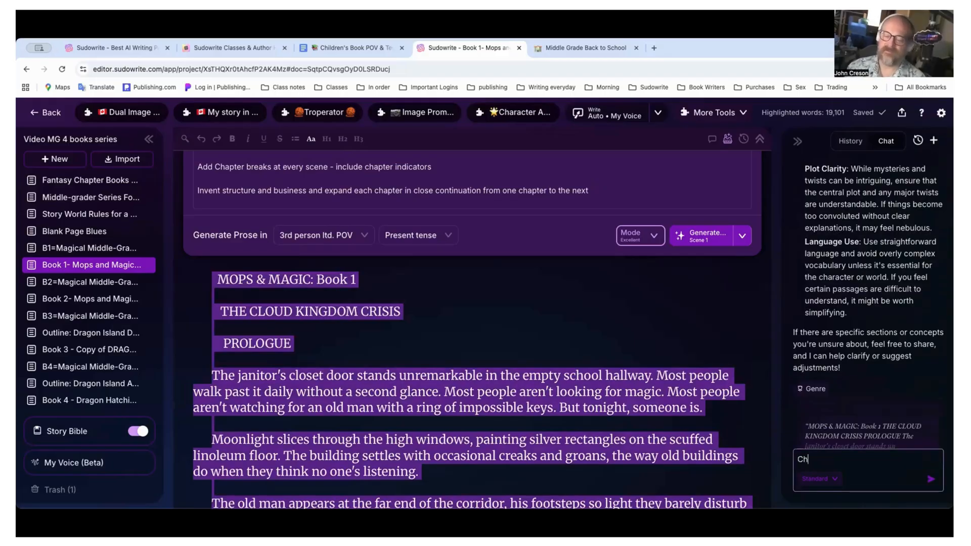
{"action": "type", "text": "eck this story f"}
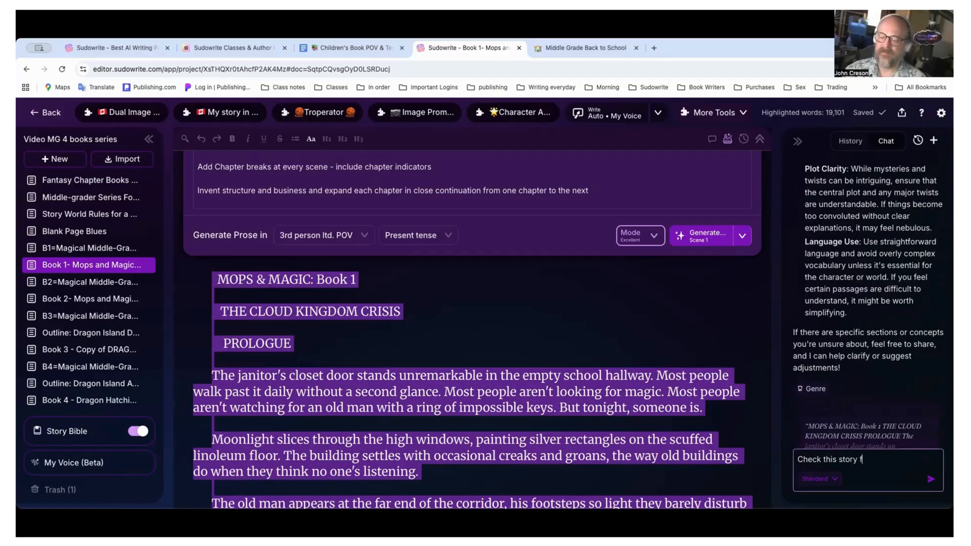
{"action": "type", "text": "or adults"}
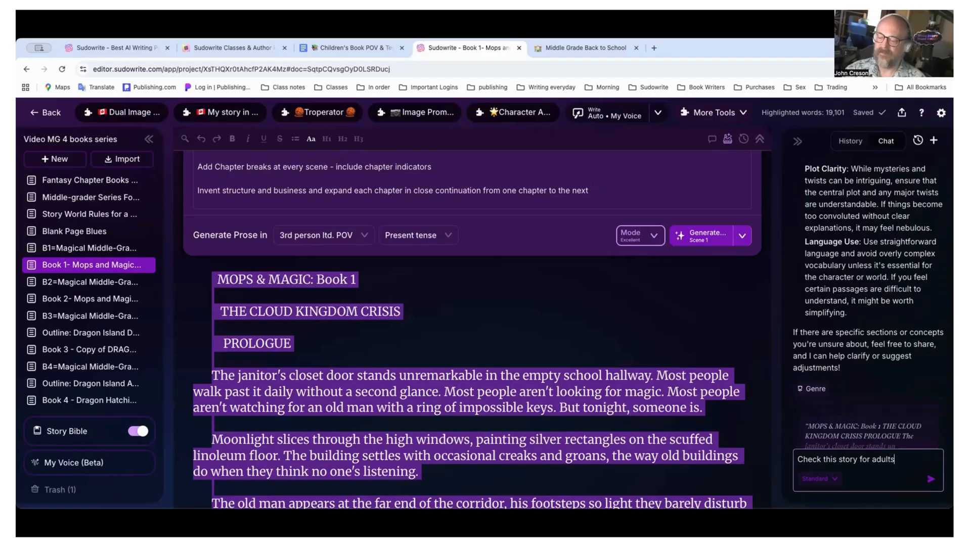
{"action": "type", "text": " concepts?"}
{"action": "key", "text": "Return"}
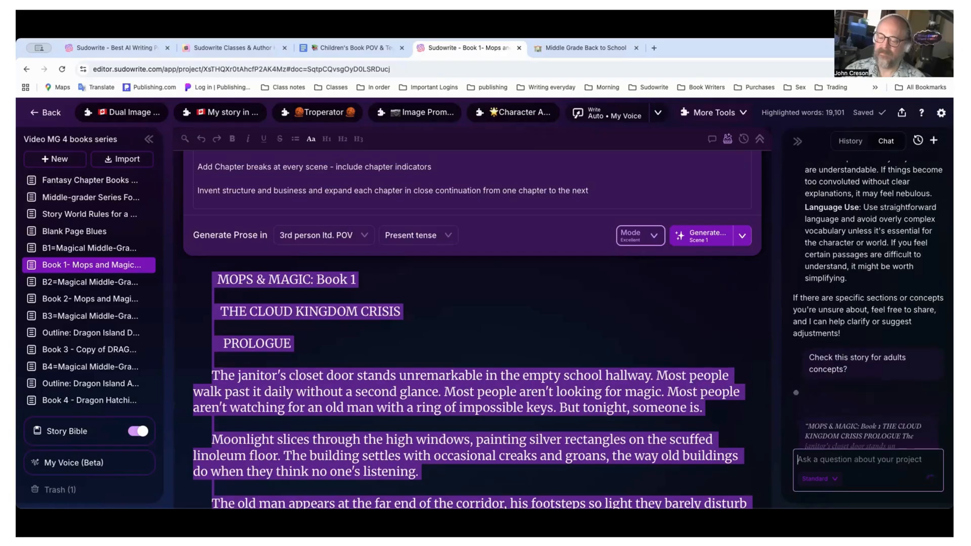
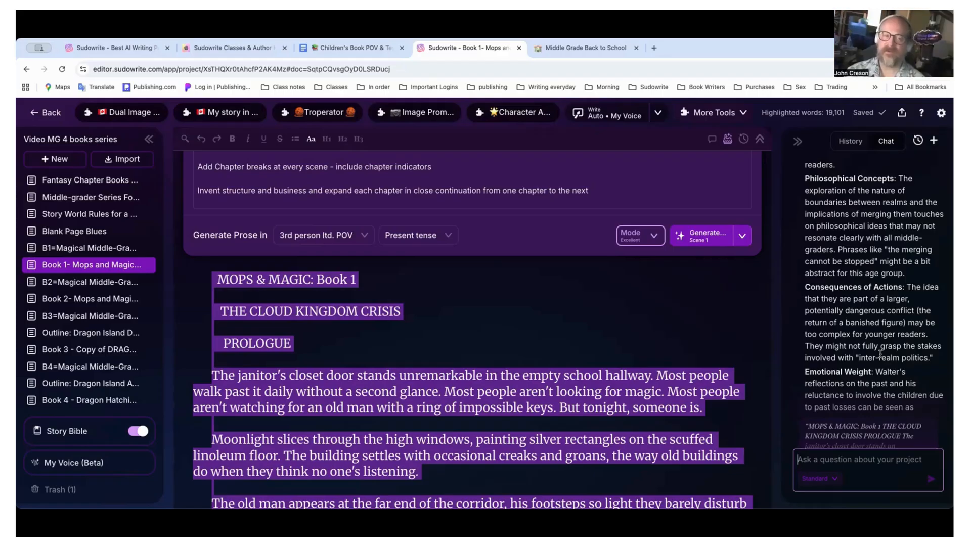
Ask the chat "Can you tell if I have words that are too difficult for children?" about the selected manuscript.
{"action": "scroll", "coordinate": [885, 354], "scroll_direction": "up", "scroll_amount": 1}
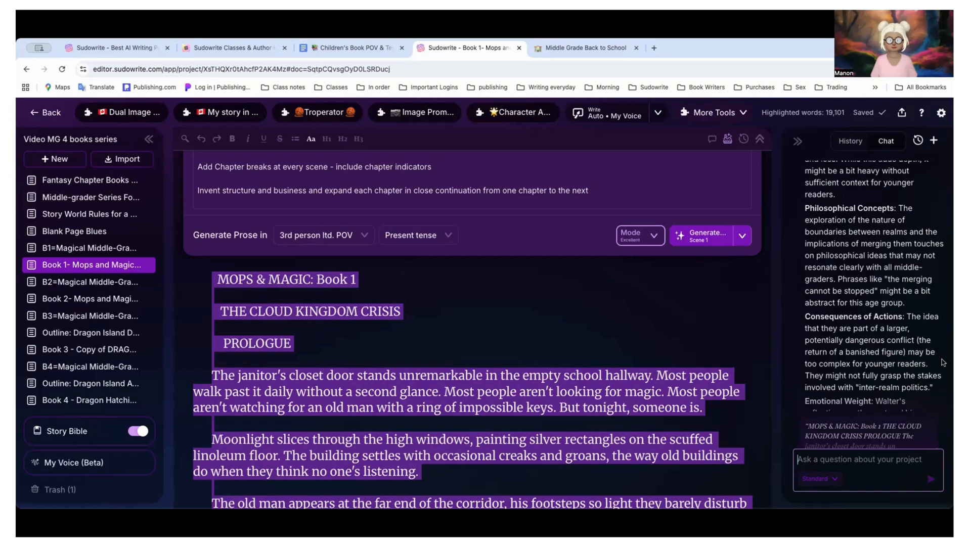
{"action": "type", "text": "Can you"}
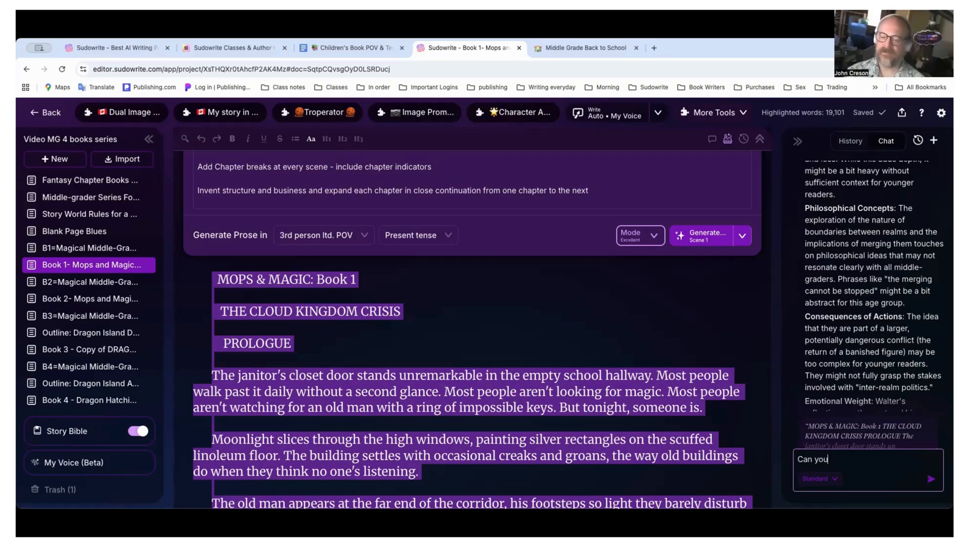
{"action": "type", "text": " tell if I have words that ar"}
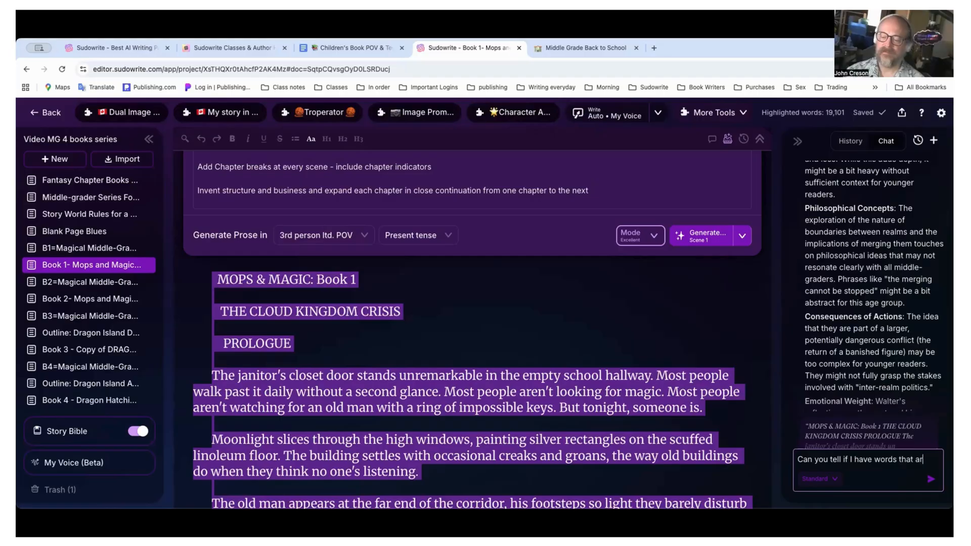
{"action": "type", "text": "e too"}
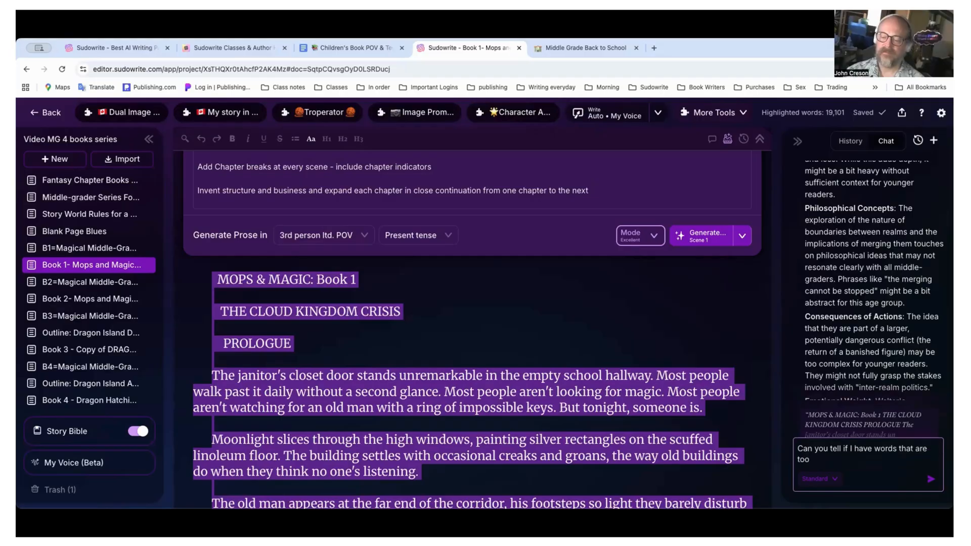
{"action": "type", "text": " difficult for "}
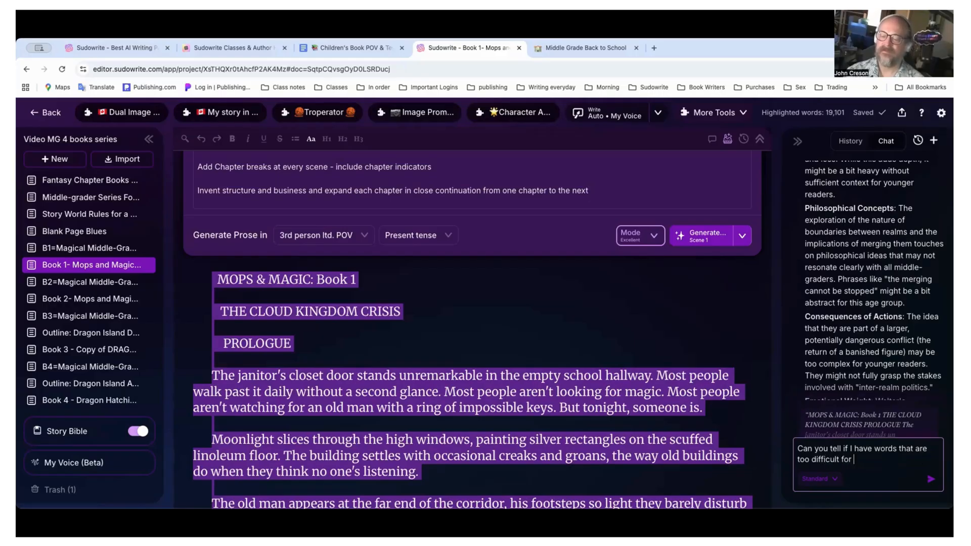
{"action": "type", "text": "childre?"}
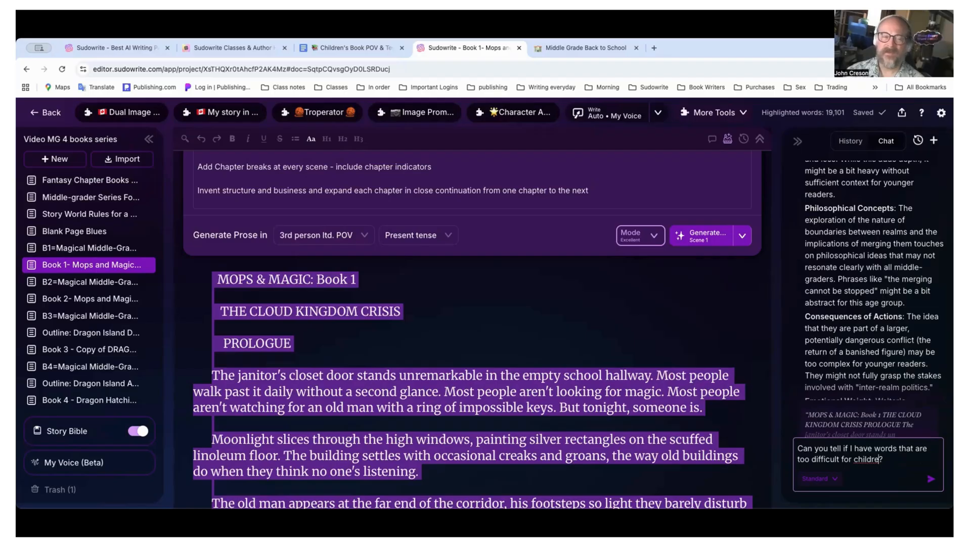
{"action": "key", "text": "Return"}
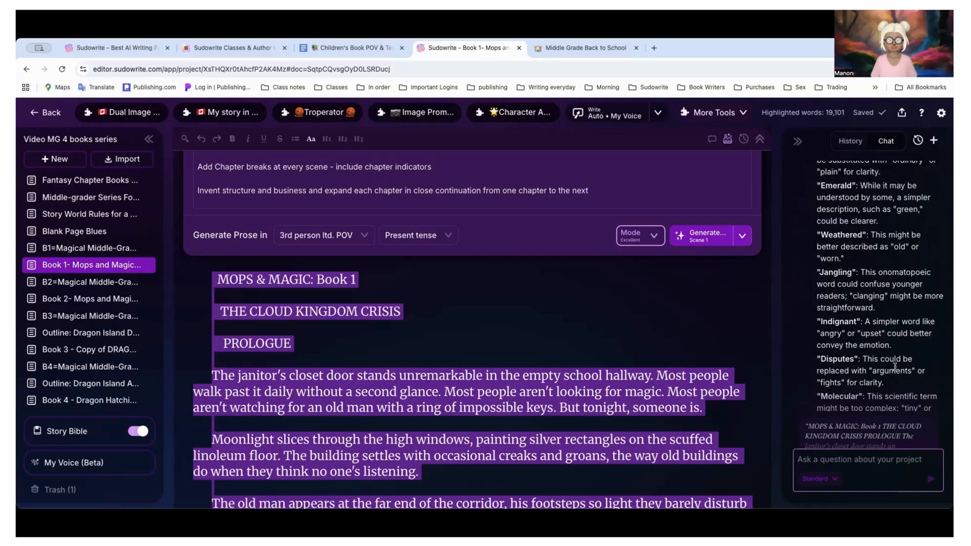
Read through the chat's vocabulary, concept and sentence-complexity feedback, then return to the start of its vocabulary list.
{"action": "scroll", "coordinate": [894, 366], "scroll_direction": "down", "scroll_amount": 2}
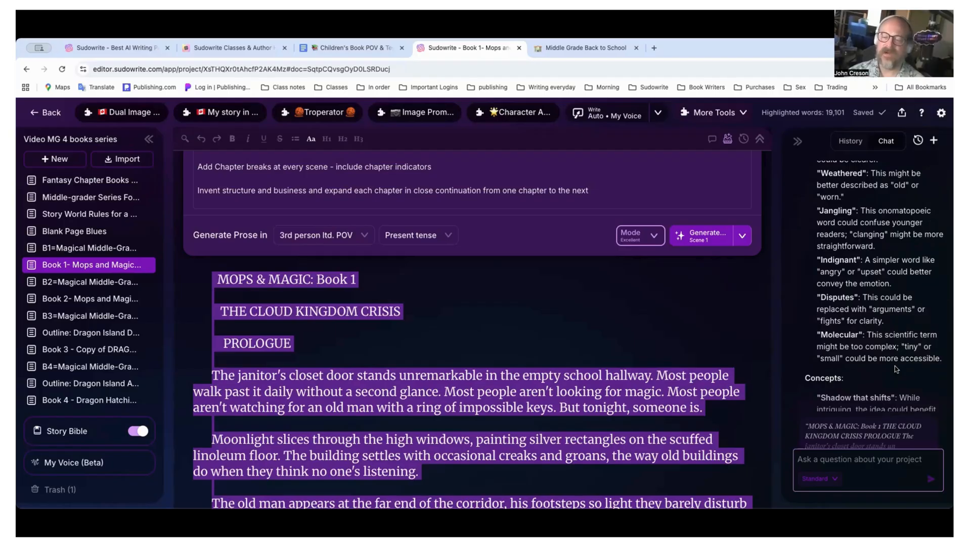
{"action": "scroll", "coordinate": [896, 368], "scroll_direction": "down", "scroll_amount": 3}
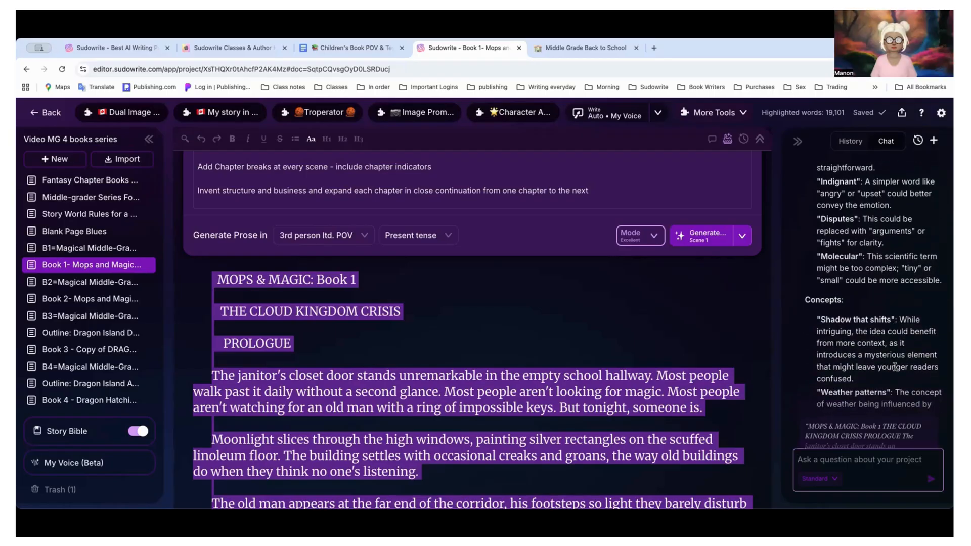
{"action": "scroll", "coordinate": [896, 366], "scroll_direction": "down", "scroll_amount": 2}
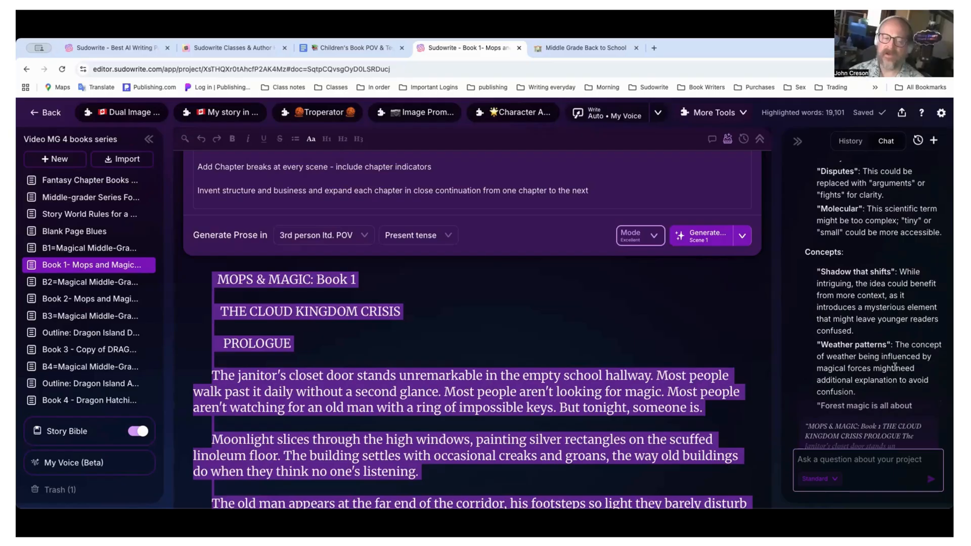
{"action": "scroll", "coordinate": [894, 366], "scroll_direction": "down", "scroll_amount": 2}
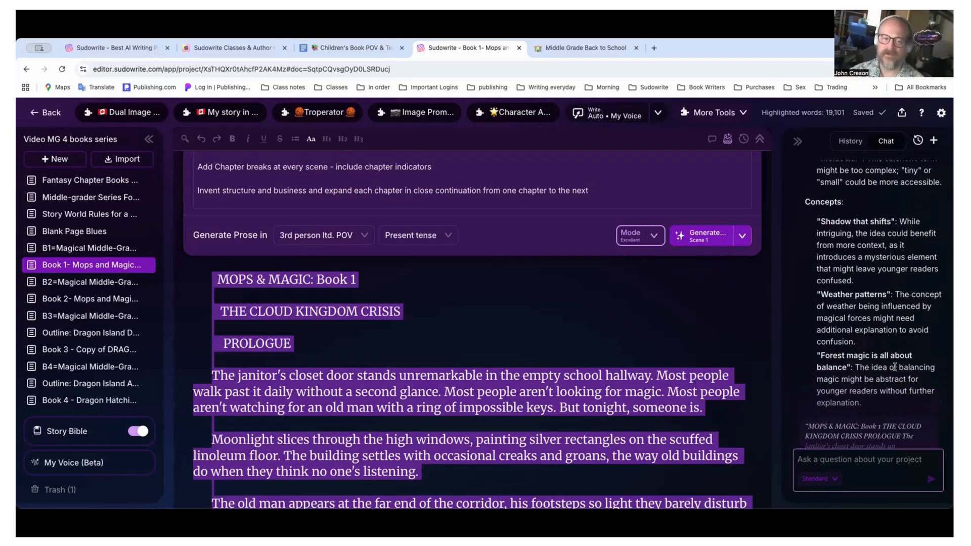
{"action": "scroll", "coordinate": [895, 366], "scroll_direction": "down", "scroll_amount": 2}
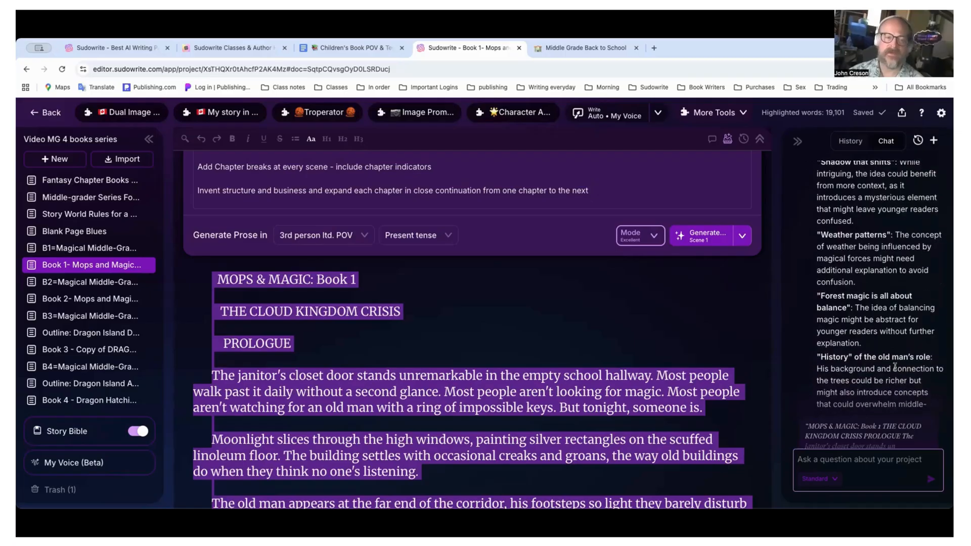
{"action": "scroll", "coordinate": [894, 367], "scroll_direction": "down", "scroll_amount": 2}
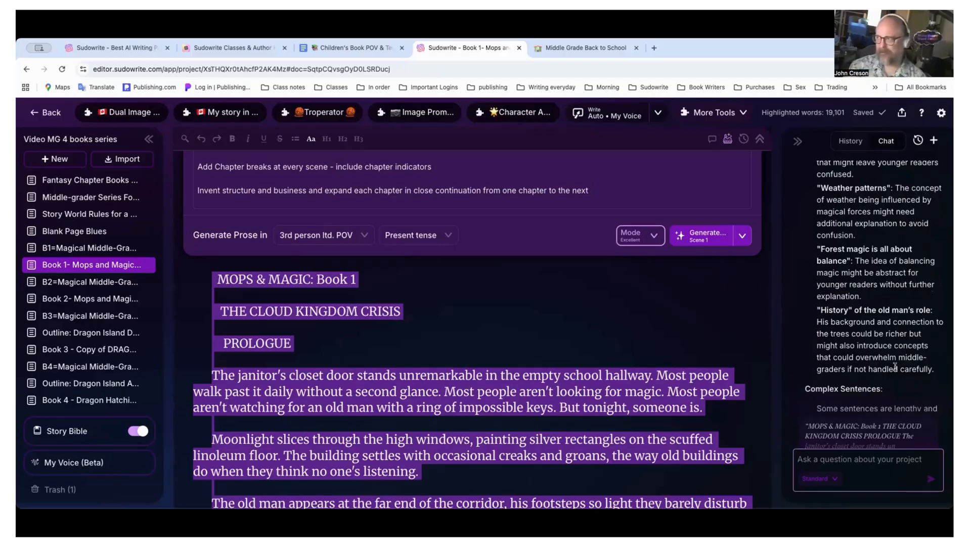
{"action": "scroll", "coordinate": [895, 366], "scroll_direction": "down", "scroll_amount": 4}
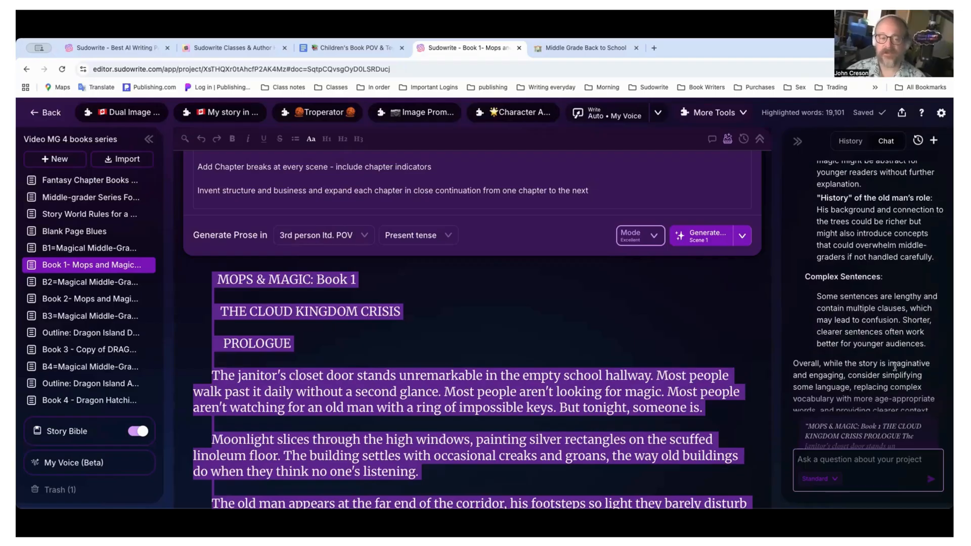
{"action": "scroll", "coordinate": [894, 366], "scroll_direction": "down", "scroll_amount": 4}
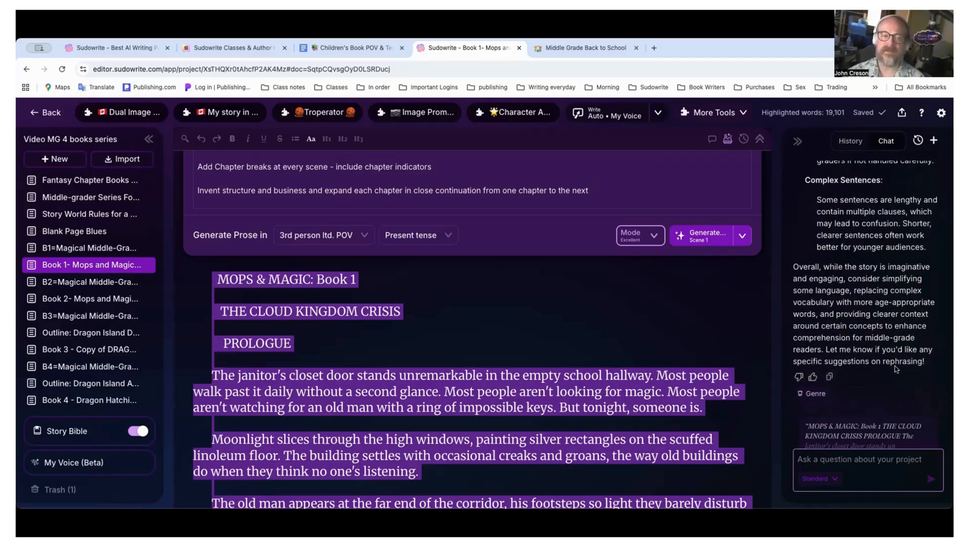
{"action": "scroll", "coordinate": [894, 369], "scroll_direction": "up", "scroll_amount": 12}
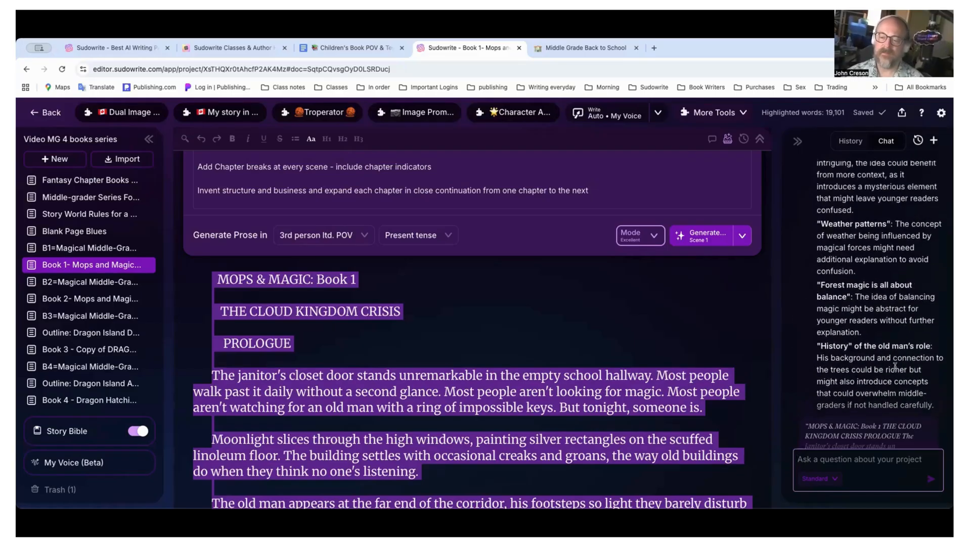
{"action": "scroll", "coordinate": [895, 367], "scroll_direction": "up", "scroll_amount": 12}
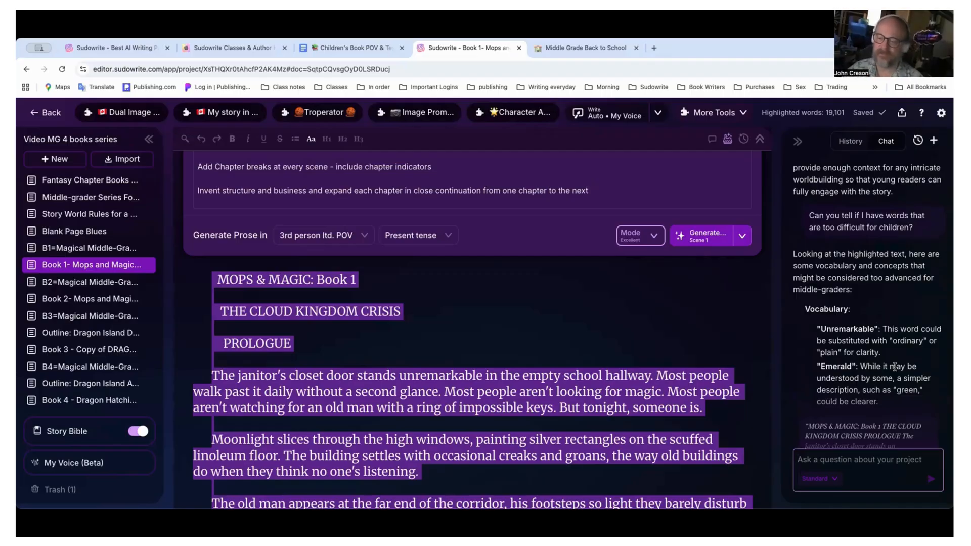
{"action": "scroll", "coordinate": [894, 367], "scroll_direction": "up", "scroll_amount": 1}
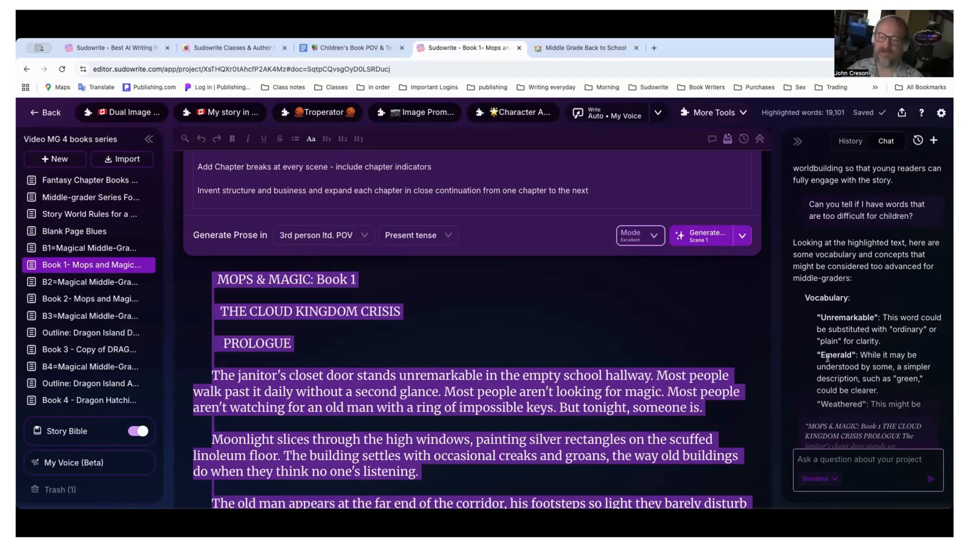
Clear the manuscript selection and ask the chat whether there is anywhere in the story to use "expend".
{"action": "left_click", "coordinate": [615, 372]}
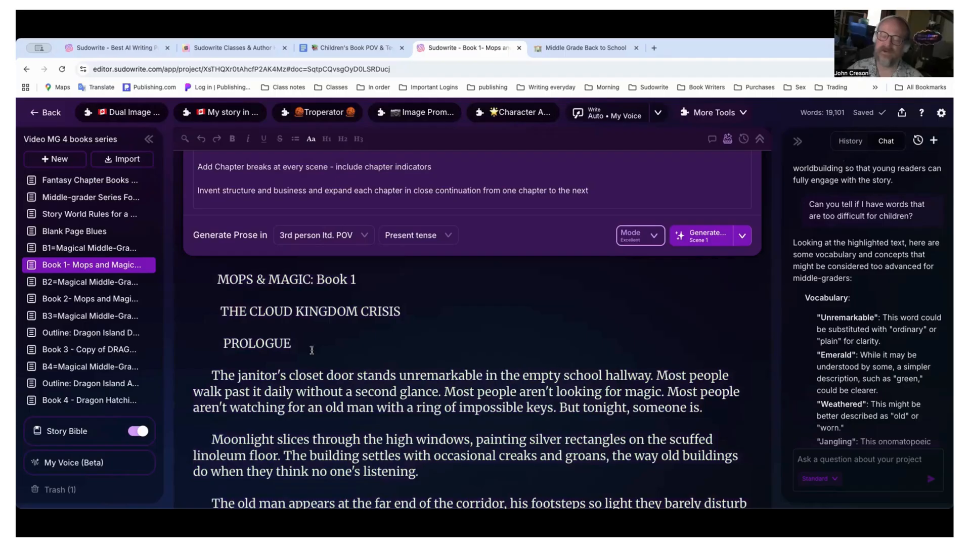
{"action": "left_click", "coordinate": [871, 464]}
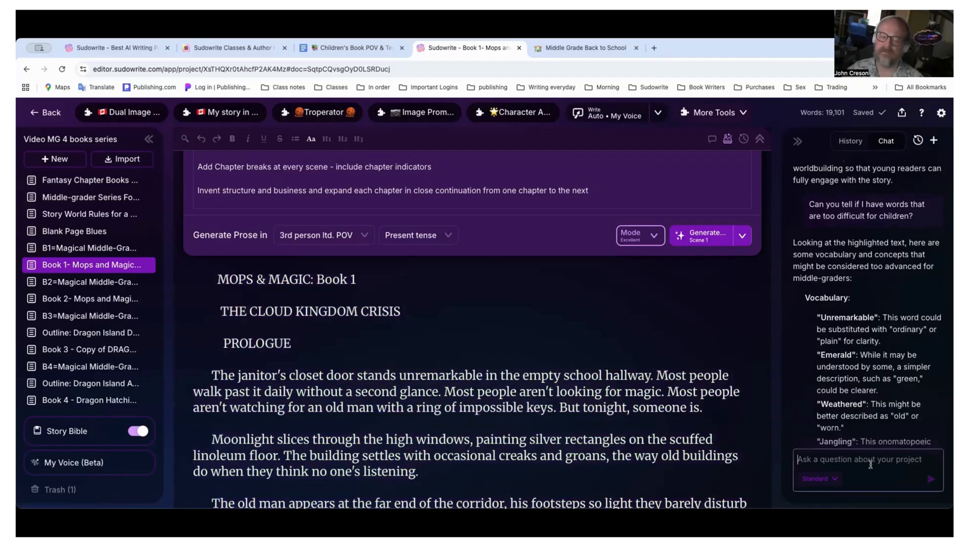
{"action": "type", "text": "Is the"}
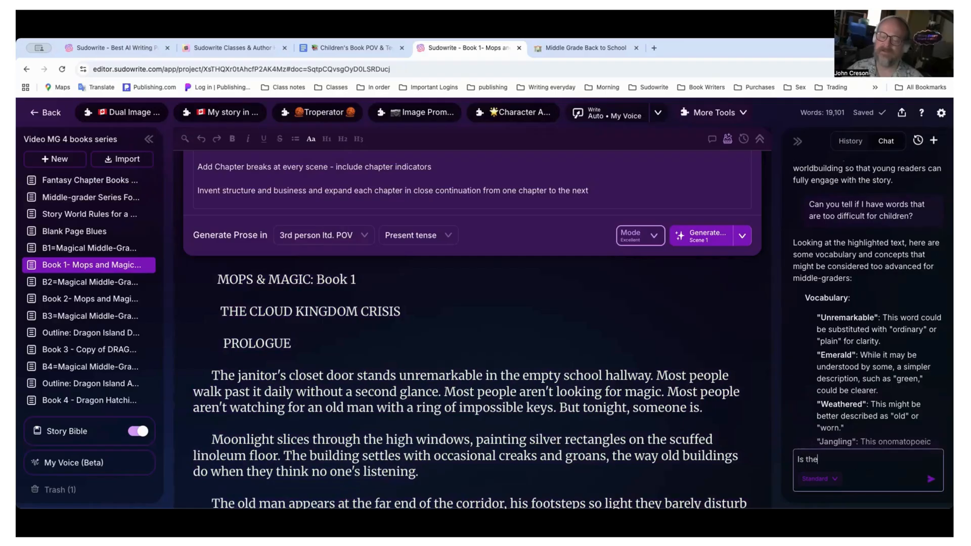
{"action": "type", "text": "re ny r"}
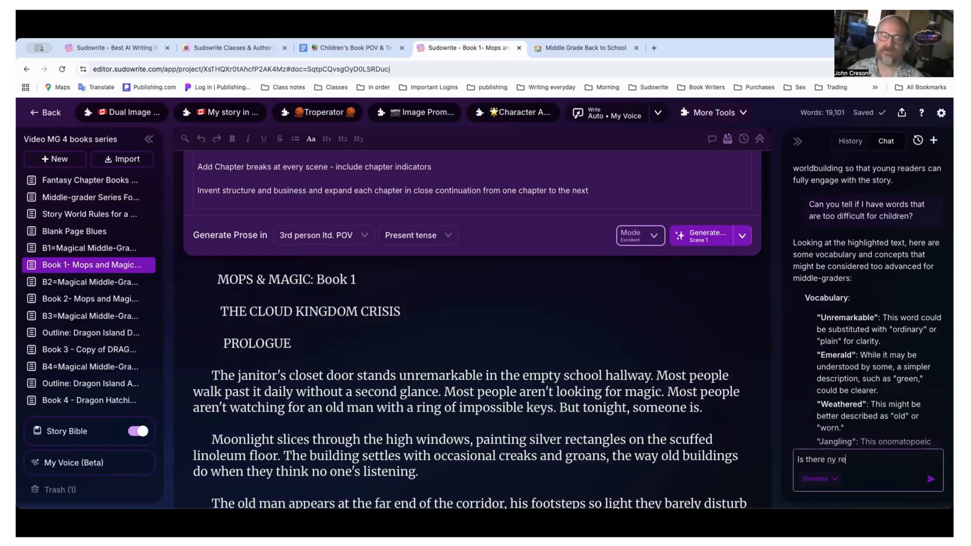
{"action": "type", "text": "e where "}
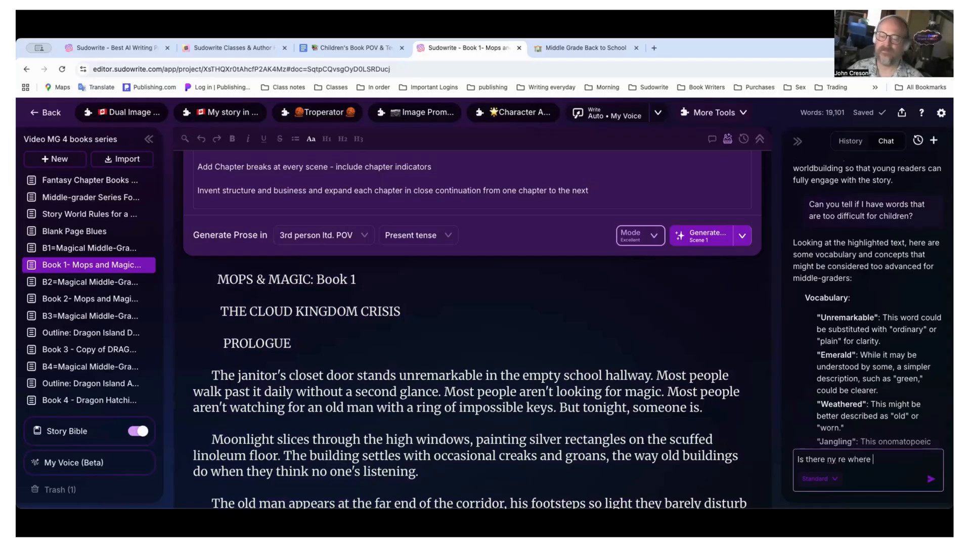
{"action": "type", "text": "I could use expend?"}
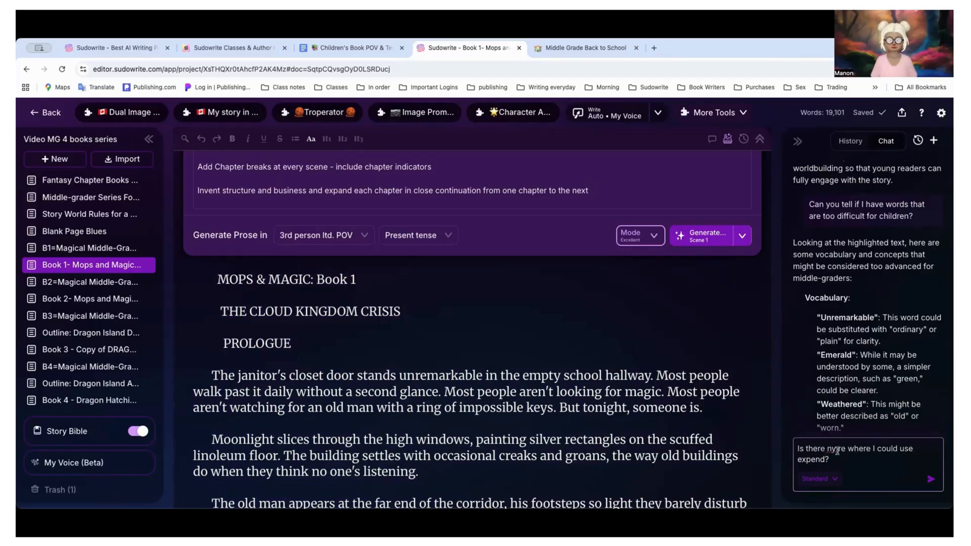
{"action": "left_click", "coordinate": [830, 449]}
{"action": "type", "text": "a"}
{"action": "left_click", "coordinate": [929, 480]}
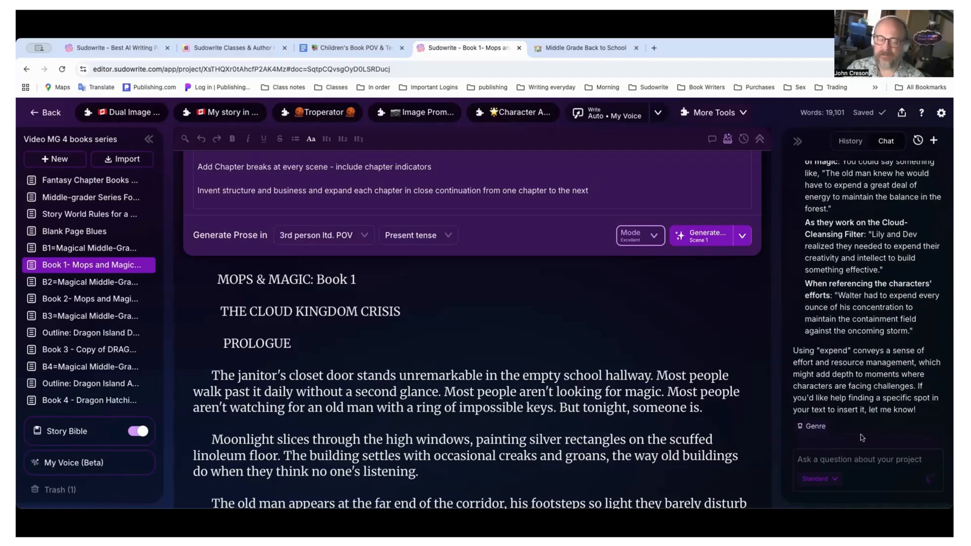
Ask the chat "Where does the story rush over details?" and read through its reply.
{"action": "left_click", "coordinate": [826, 464]}
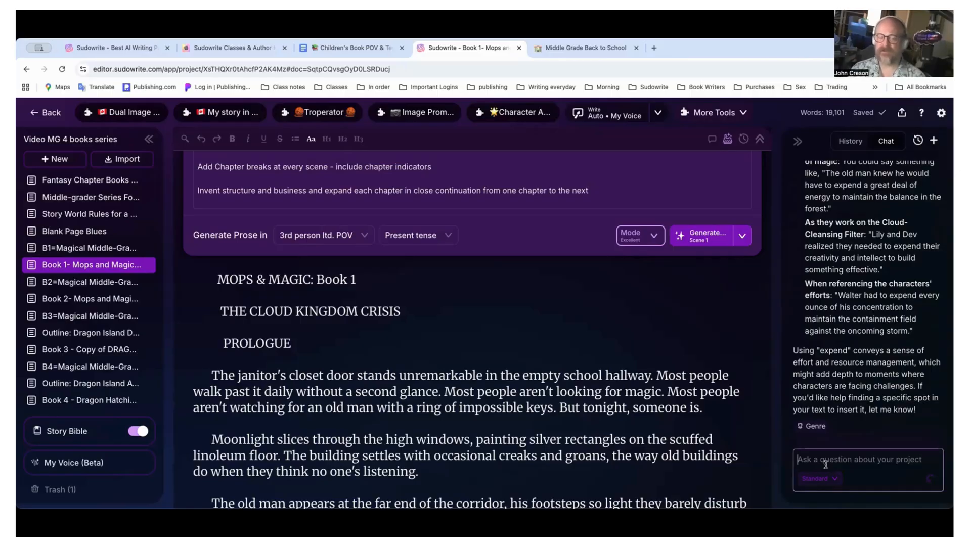
{"action": "type", "text": "Where "}
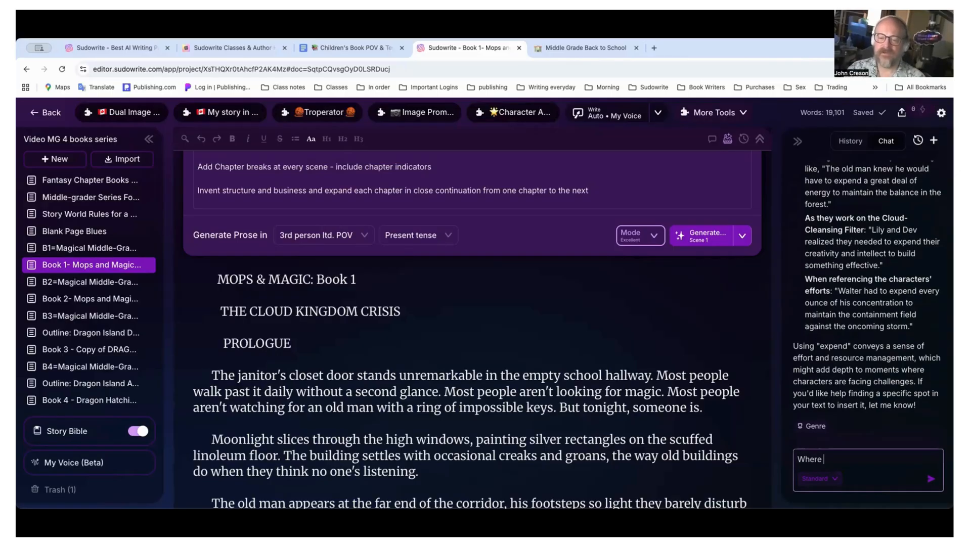
{"action": "type", "text": "does the st"}
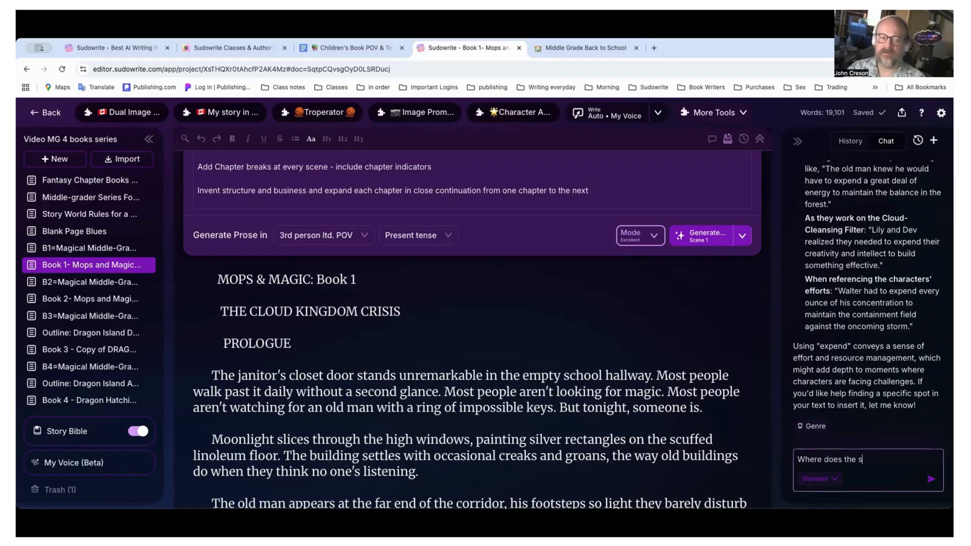
{"action": "key", "text": "BackSpace"}
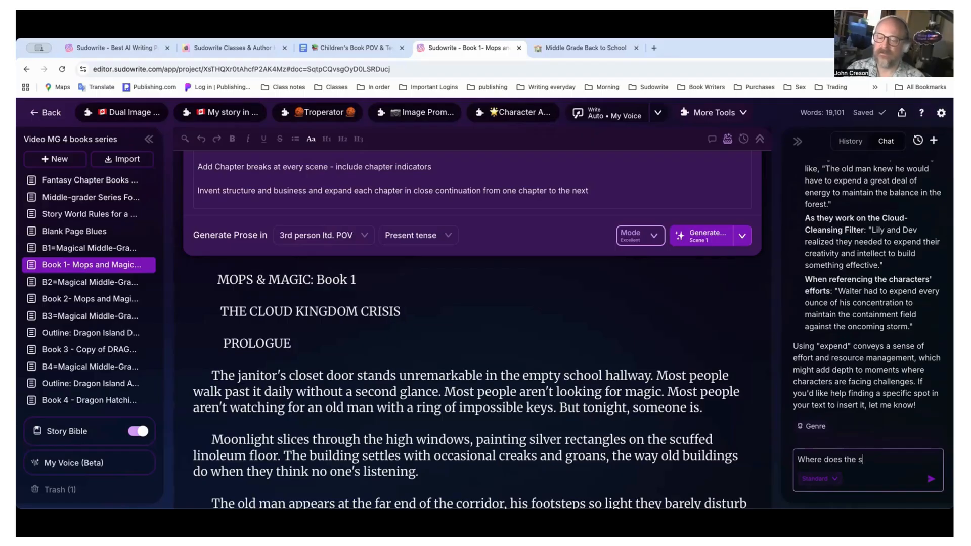
{"action": "type", "text": "tory rush over details?"}
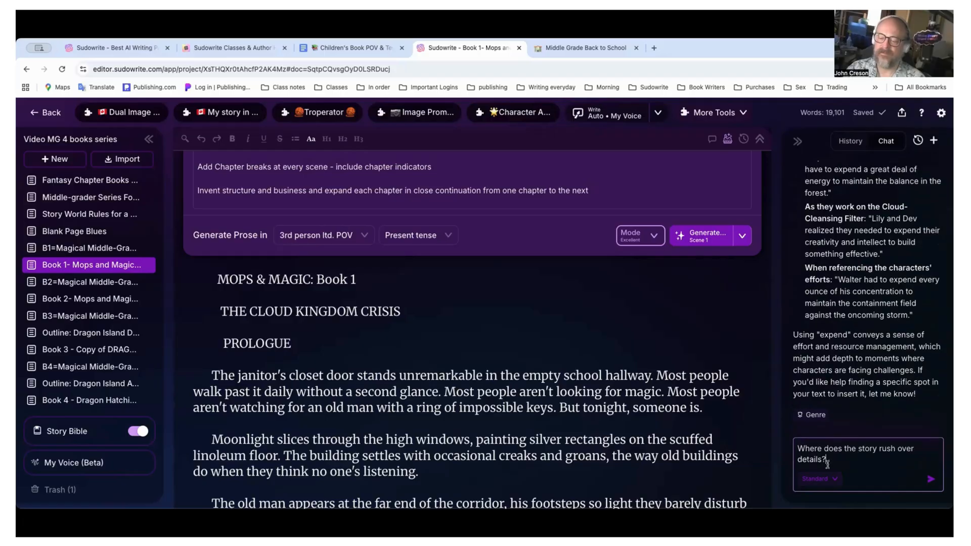
{"action": "left_click", "coordinate": [931, 478]}
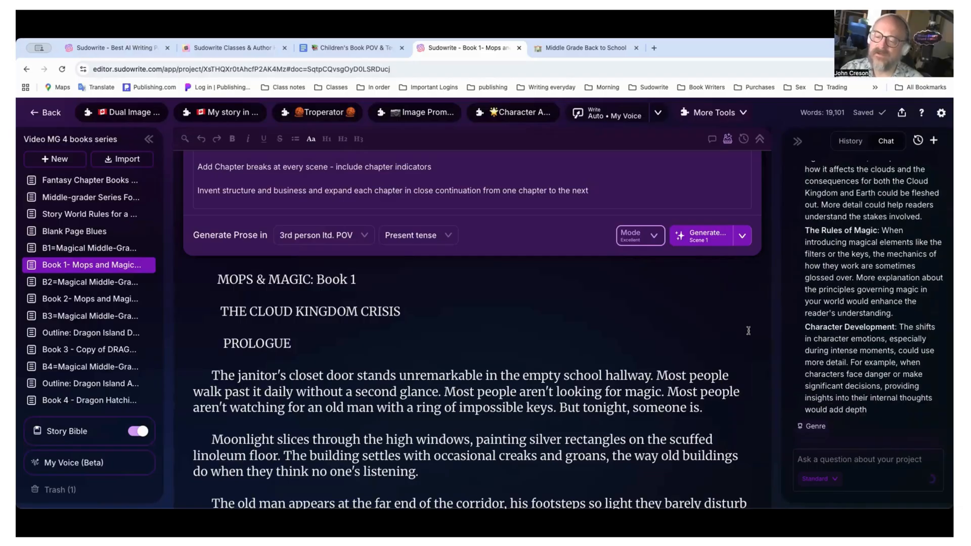
{"action": "scroll", "coordinate": [838, 309], "scroll_direction": "up", "scroll_amount": 3}
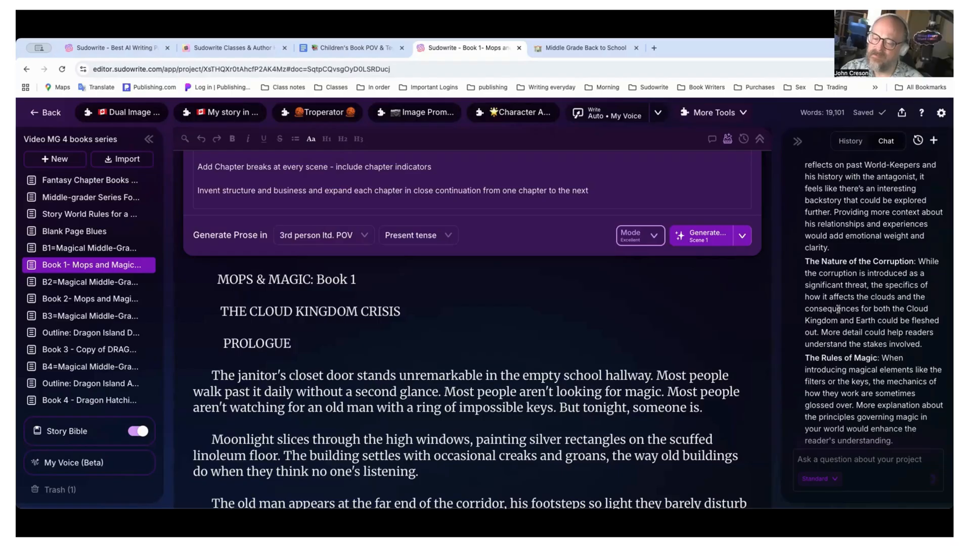
{"action": "scroll", "coordinate": [838, 309], "scroll_direction": "down", "scroll_amount": 5}
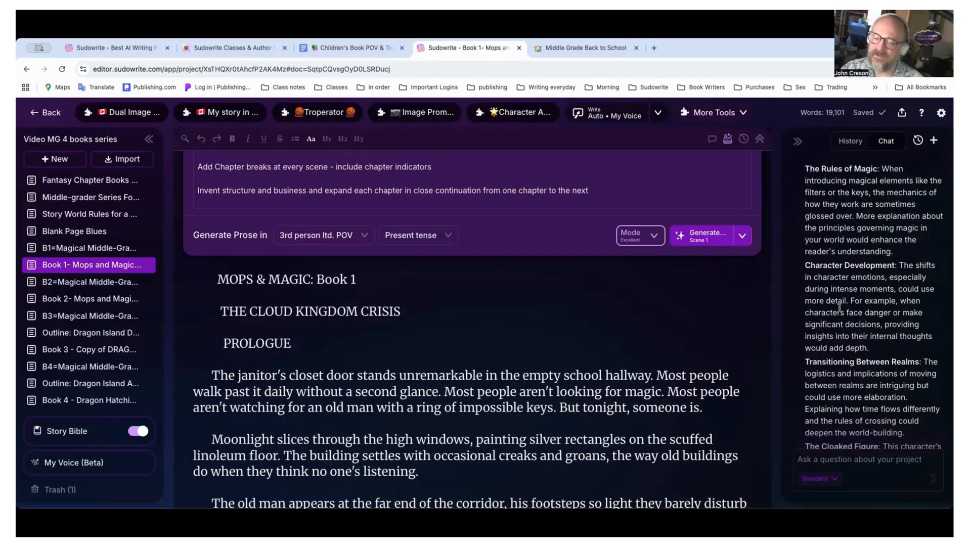
{"action": "scroll", "coordinate": [839, 307], "scroll_direction": "down", "scroll_amount": 3}
{"action": "scroll", "coordinate": [839, 308], "scroll_direction": "down", "scroll_amount": 1}
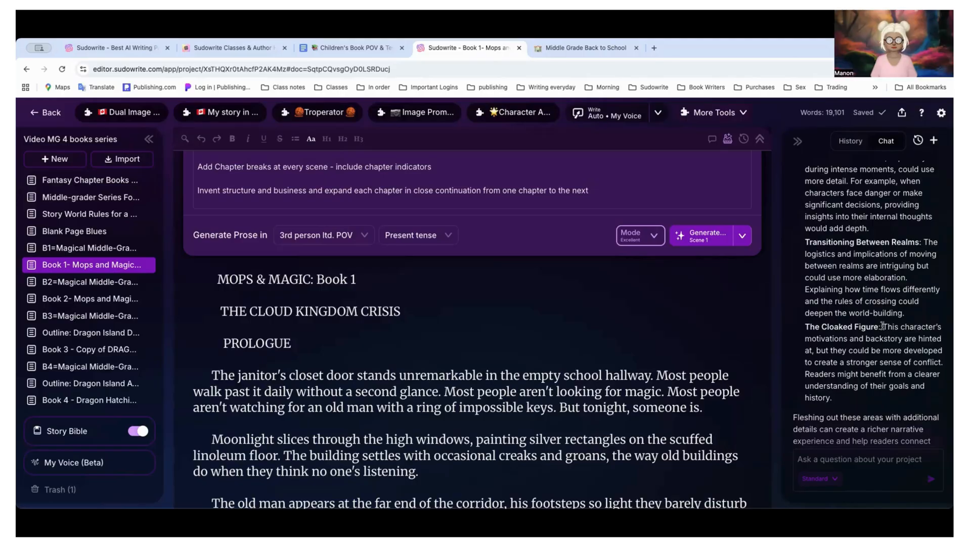
Copy the heading "The Cloaked Figure" from the end of the chat's reply and search the manuscript for it.
{"action": "scroll", "coordinate": [882, 333], "scroll_direction": "down", "scroll_amount": 1}
{"action": "left_click_drag", "start_coordinate": [883, 326], "coordinate": [897, 373]}
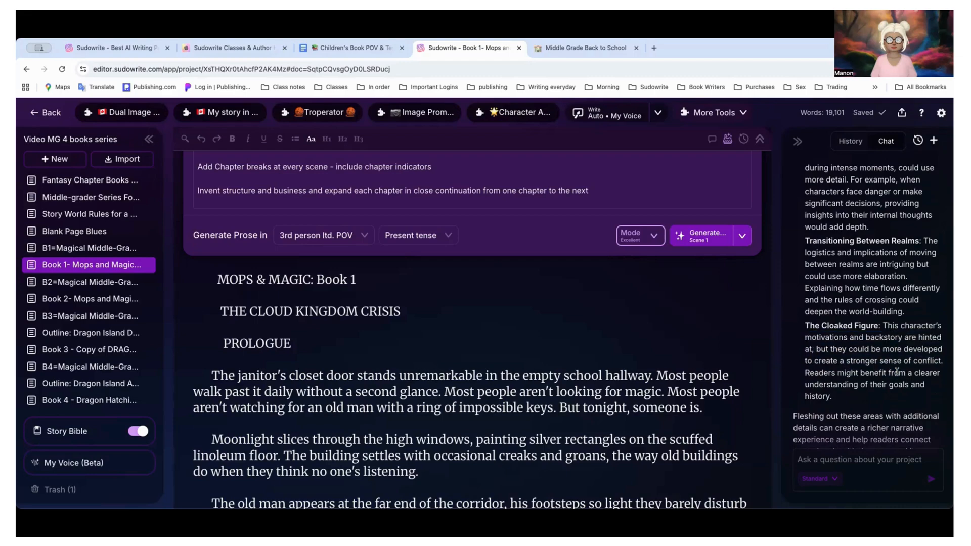
{"action": "scroll", "coordinate": [897, 373], "scroll_direction": "down", "scroll_amount": 2}
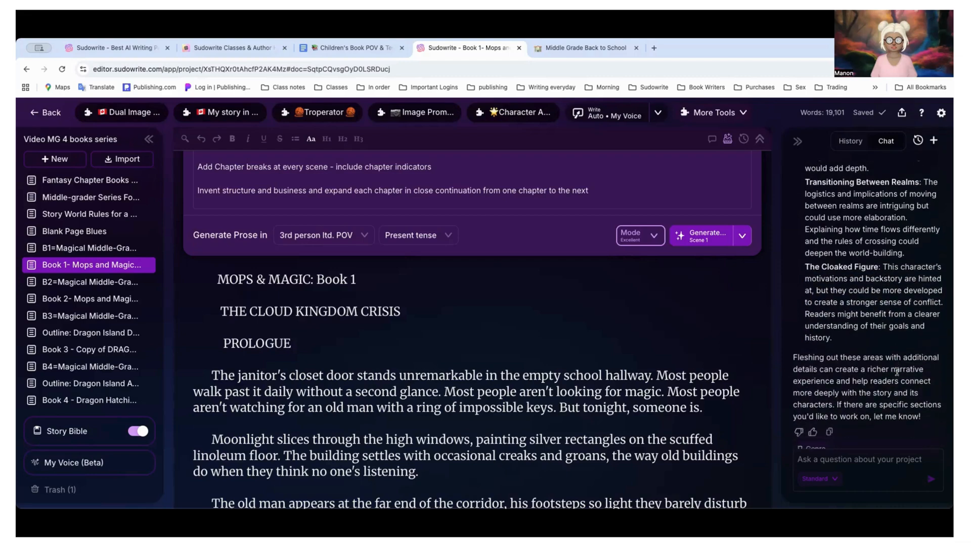
{"action": "scroll", "coordinate": [896, 373], "scroll_direction": "down", "scroll_amount": 1}
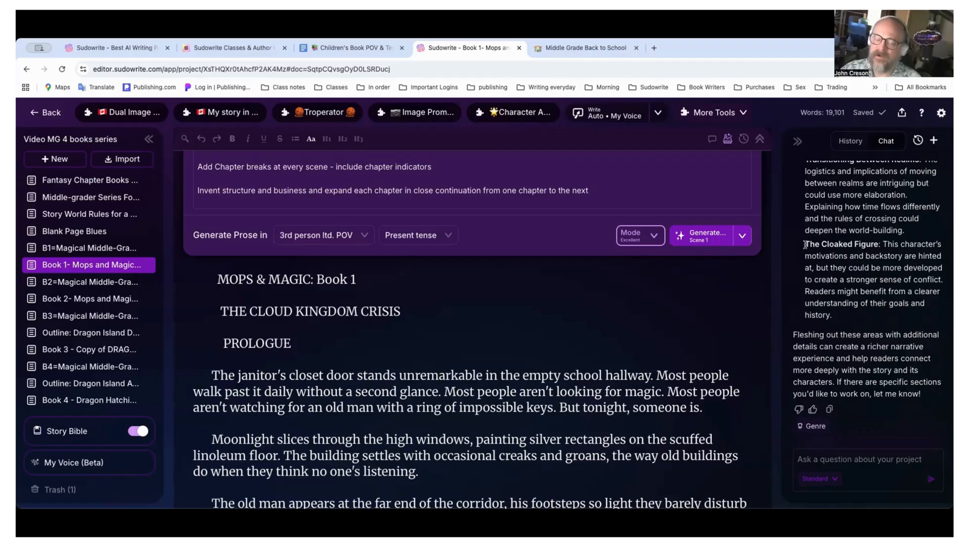
{"action": "left_click_drag", "start_coordinate": [805, 245], "coordinate": [878, 244]}
{"action": "key", "text": "super+c"}
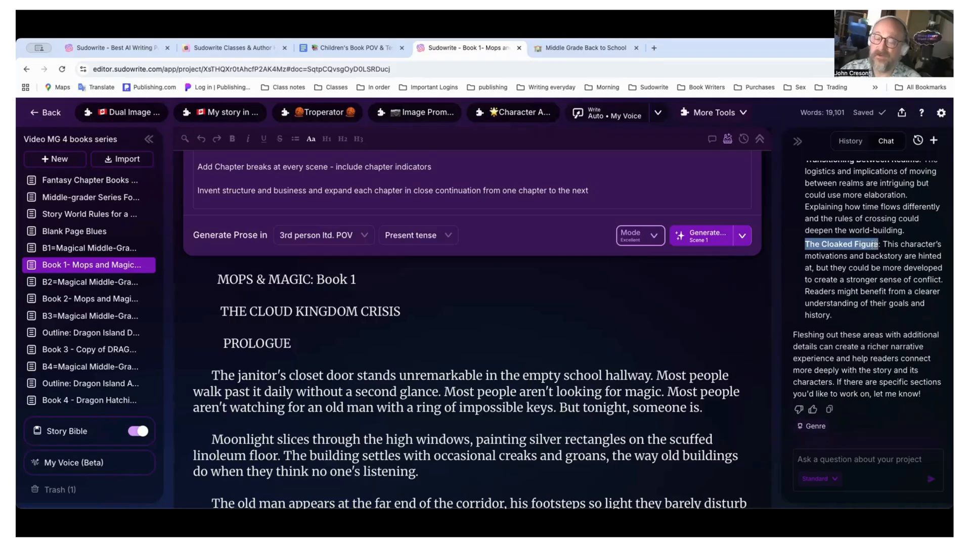
{"action": "left_click", "coordinate": [602, 263]}
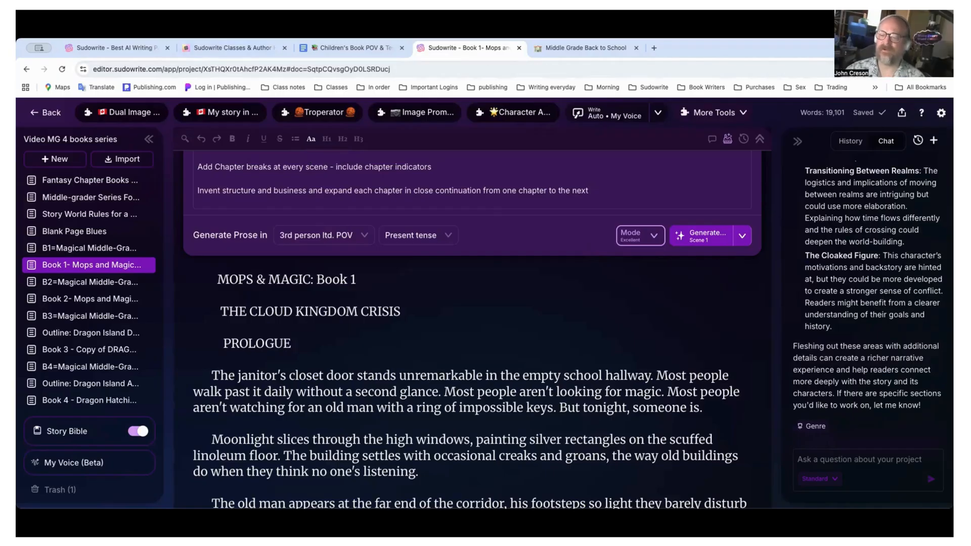
{"action": "left_click", "coordinate": [185, 139]}
{"action": "key", "text": "super+v"}
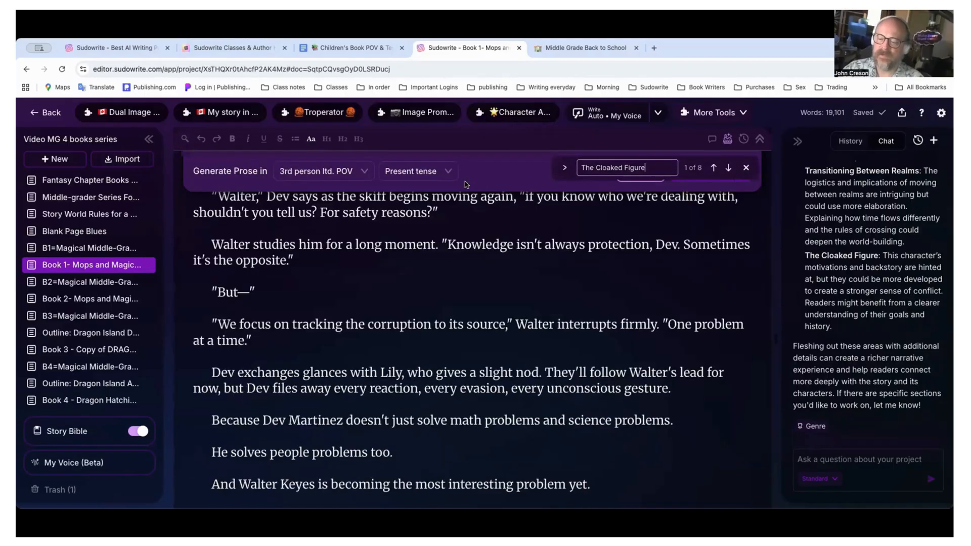
Close the scene draft and step through the matches to the cloaked figure on the other side of the Gateway.
{"action": "left_click", "coordinate": [728, 140]}
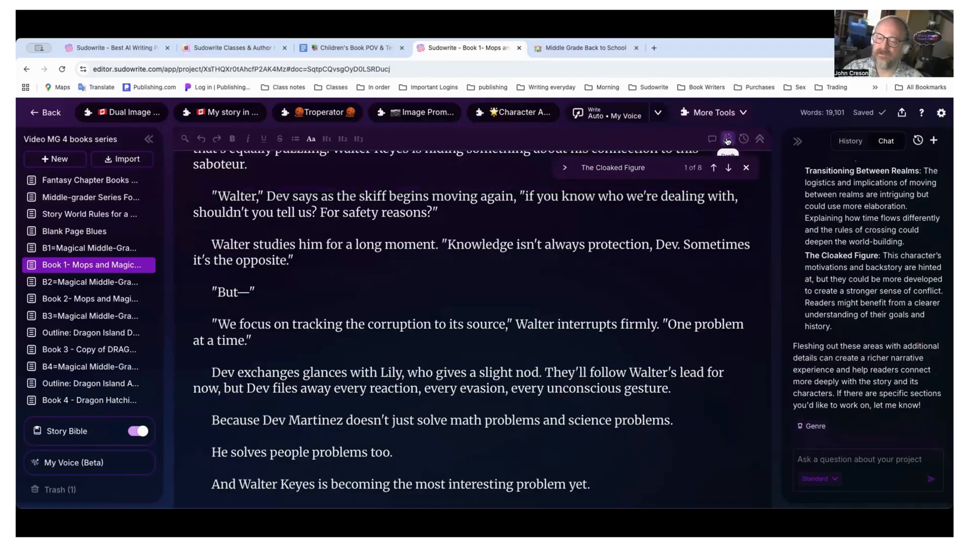
{"action": "left_click", "coordinate": [728, 168]}
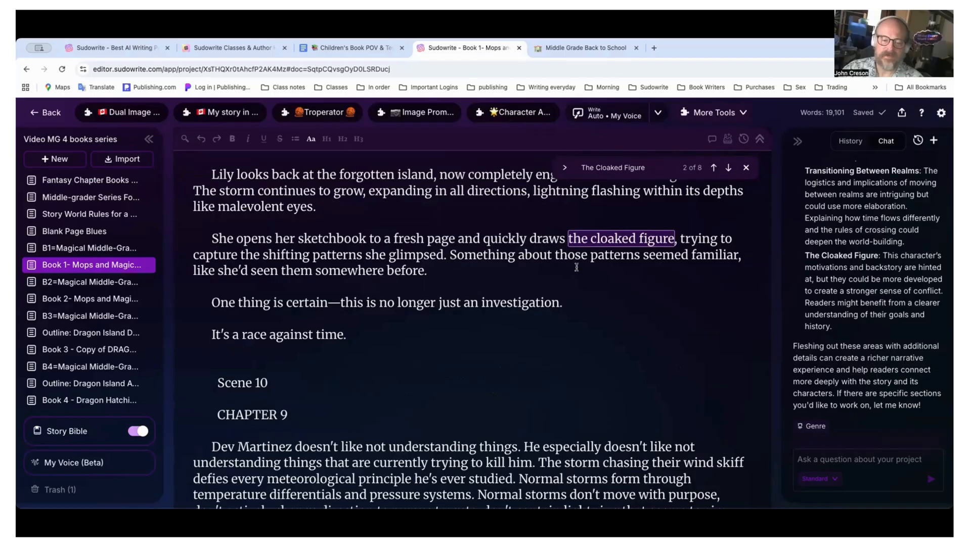
{"action": "left_click", "coordinate": [729, 168]}
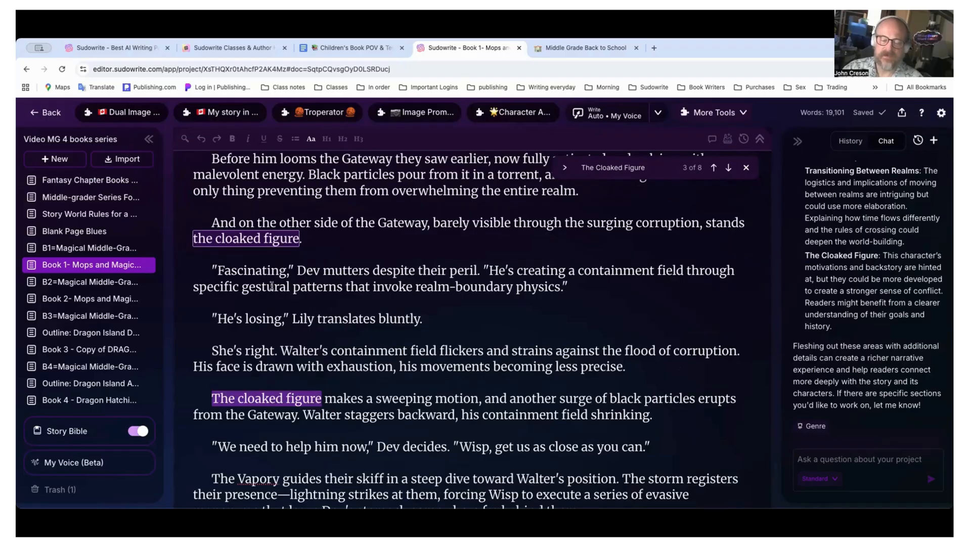
{"action": "left_click_drag", "start_coordinate": [201, 222], "coordinate": [665, 409]}
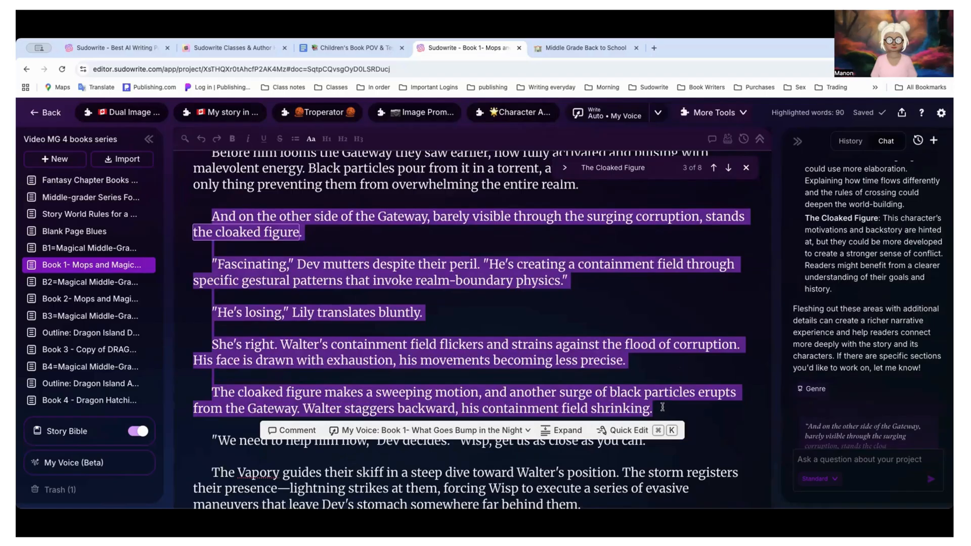
{"action": "left_click", "coordinate": [644, 337]}
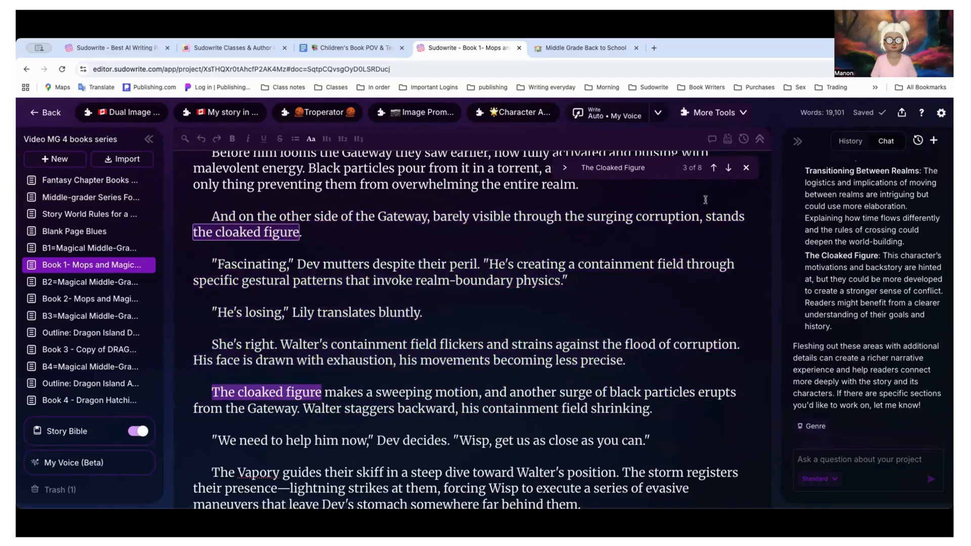
Select the passage from "And on the other side of the Gateway" to "his containment field shrinking." and open it for Quick Edit.
{"action": "left_click", "coordinate": [729, 168]}
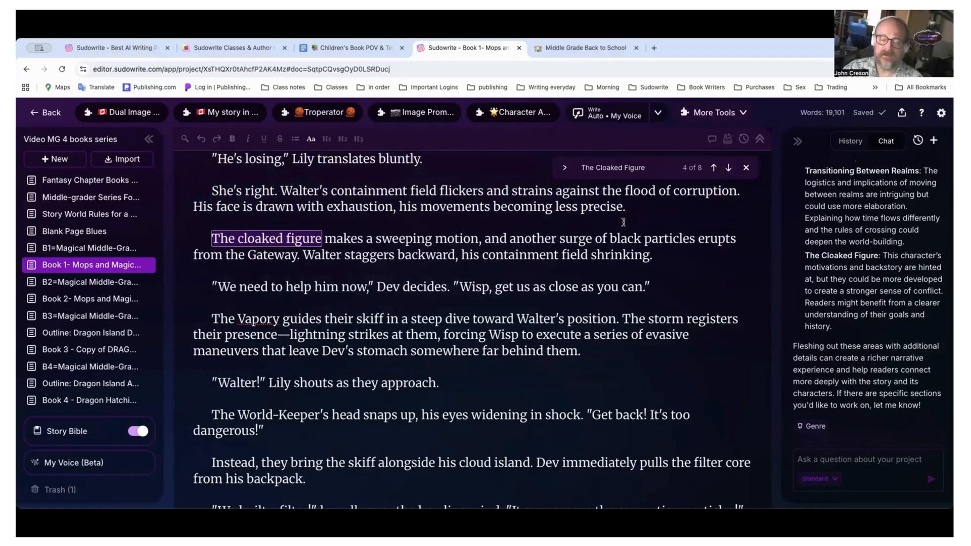
{"action": "scroll", "coordinate": [617, 223], "scroll_direction": "up", "scroll_amount": 3}
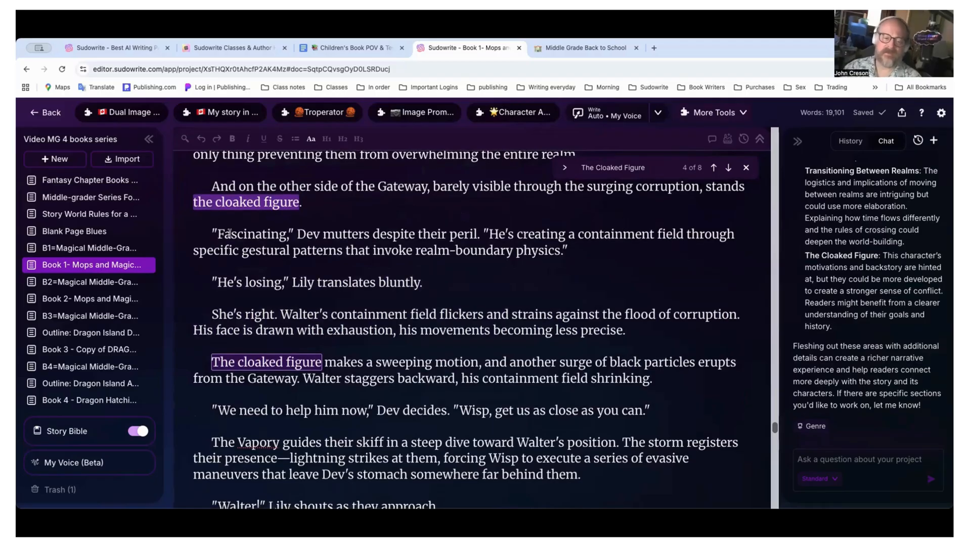
{"action": "left_click", "coordinate": [212, 187]}
{"action": "scroll", "coordinate": [213, 194], "scroll_direction": "up", "scroll_amount": 1}
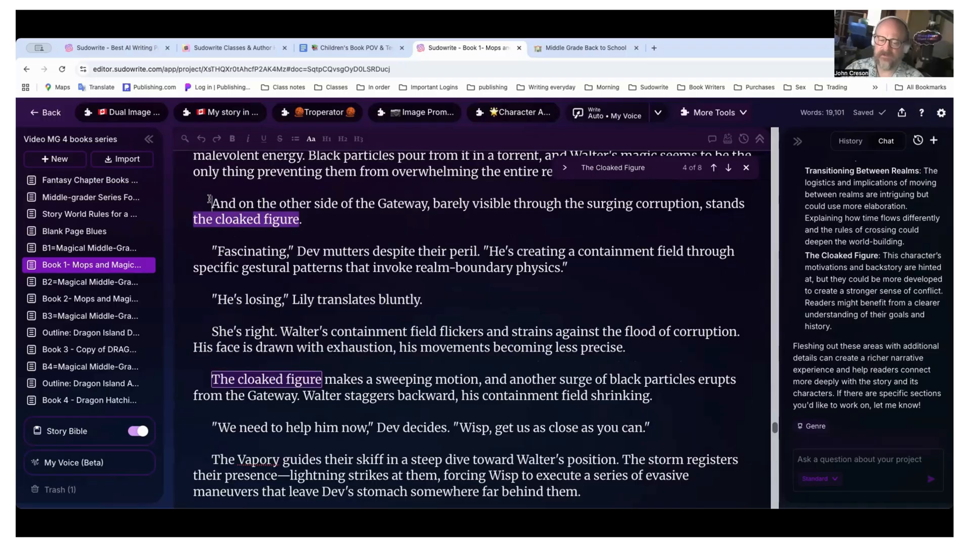
{"action": "left_click_drag", "start_coordinate": [210, 199], "coordinate": [664, 396]}
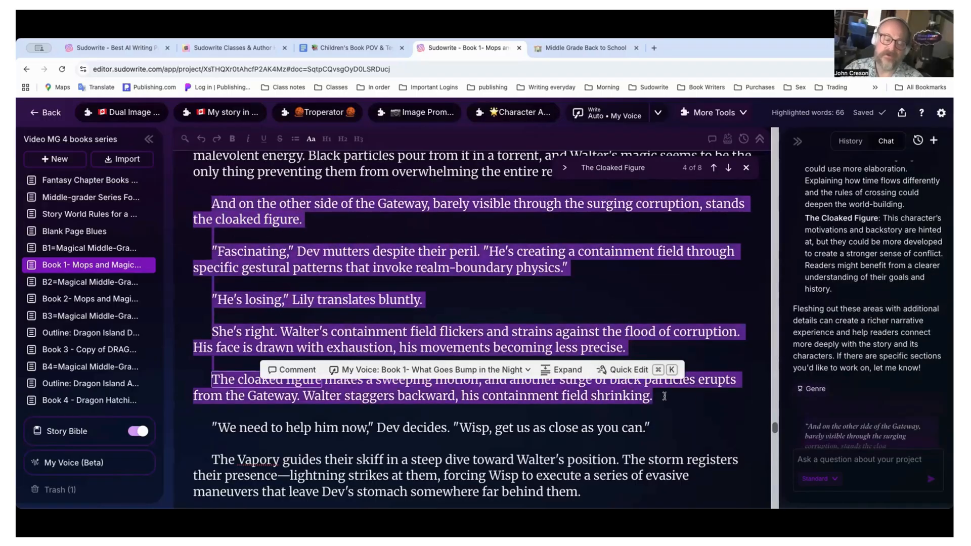
{"action": "left_click", "coordinate": [621, 419]}
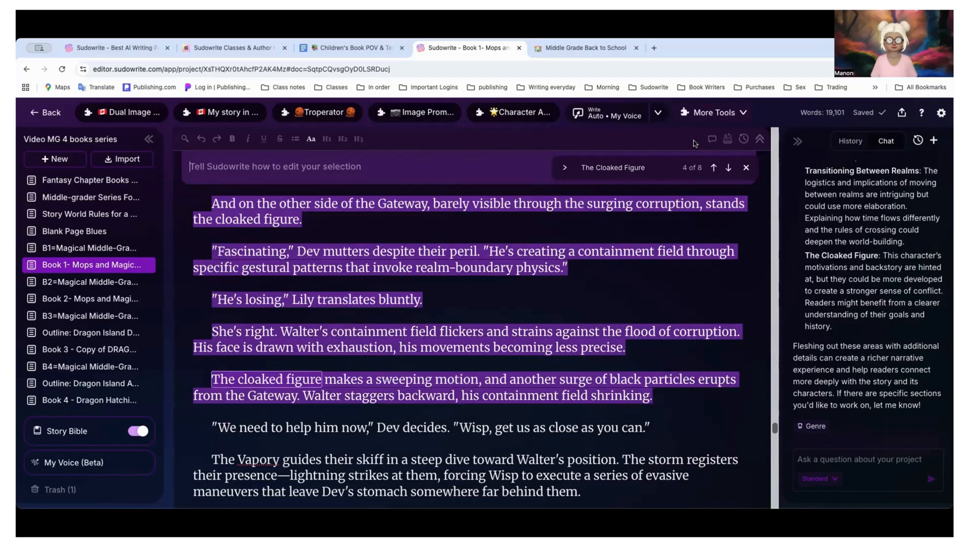
{"action": "left_click", "coordinate": [728, 139]}
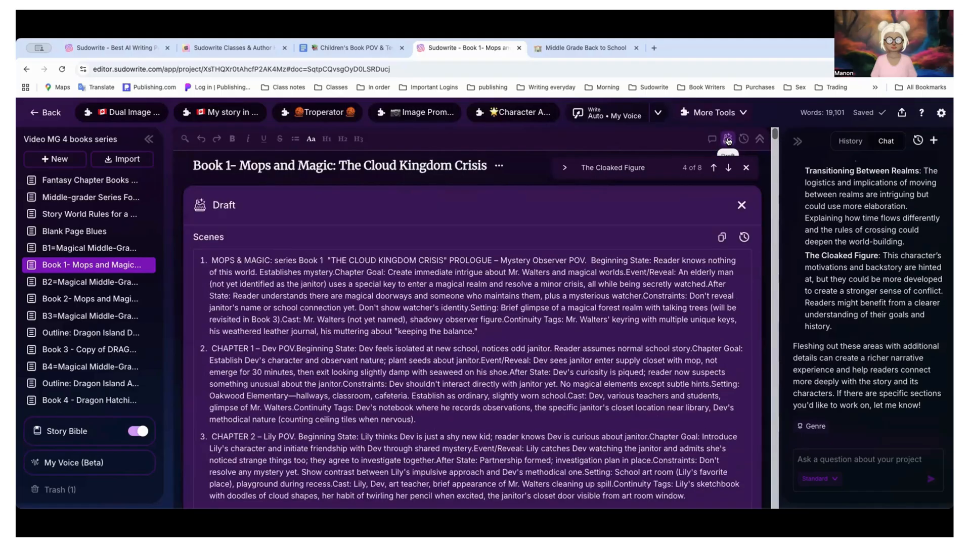
{"action": "left_click", "coordinate": [727, 140]}
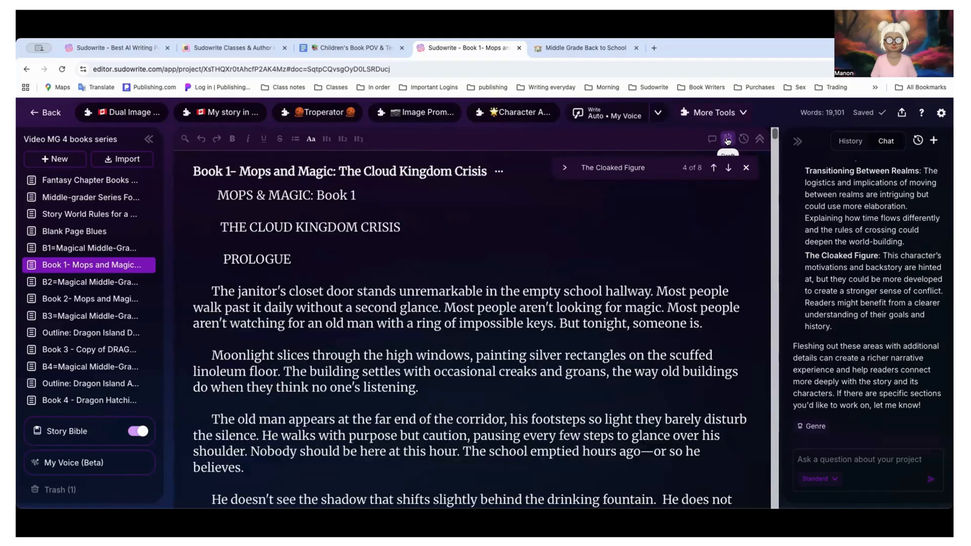
{"action": "scroll", "coordinate": [505, 225], "scroll_direction": "down", "scroll_amount": 6}
{"action": "scroll", "coordinate": [508, 226], "scroll_direction": "down", "scroll_amount": 20}
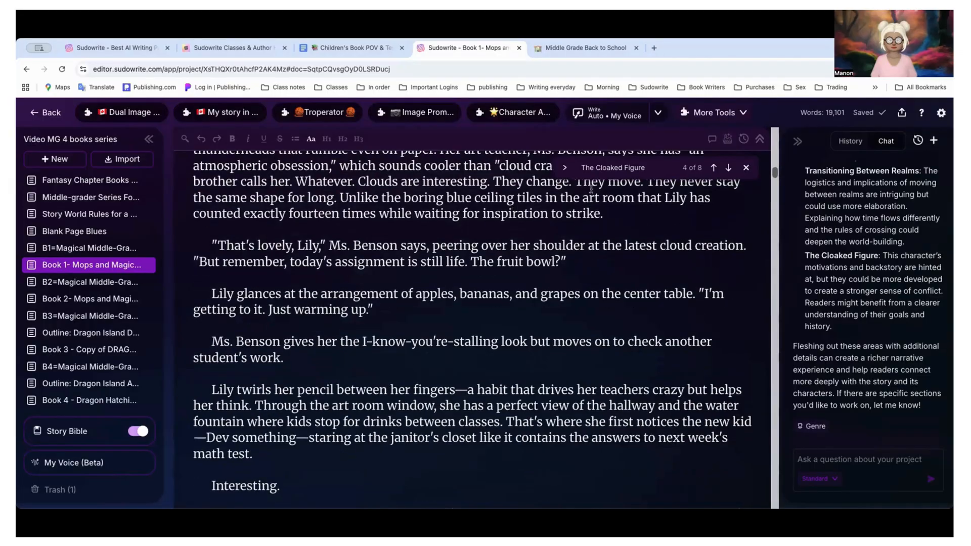
Search the manuscript again for "The Cloaked Figure" and return to the match in the Gateway passage marked for Quick Edit.
{"action": "left_click", "coordinate": [186, 140]}
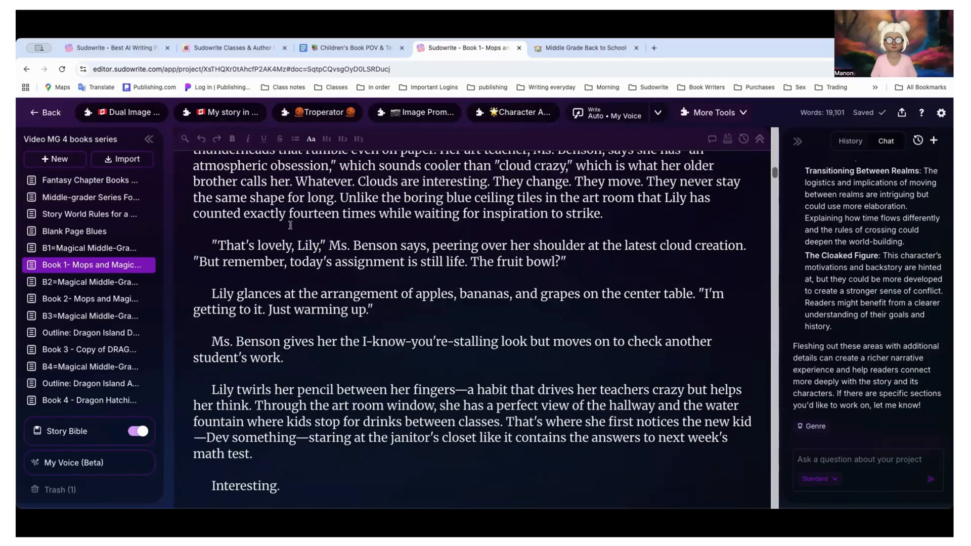
{"action": "left_click", "coordinate": [183, 140]}
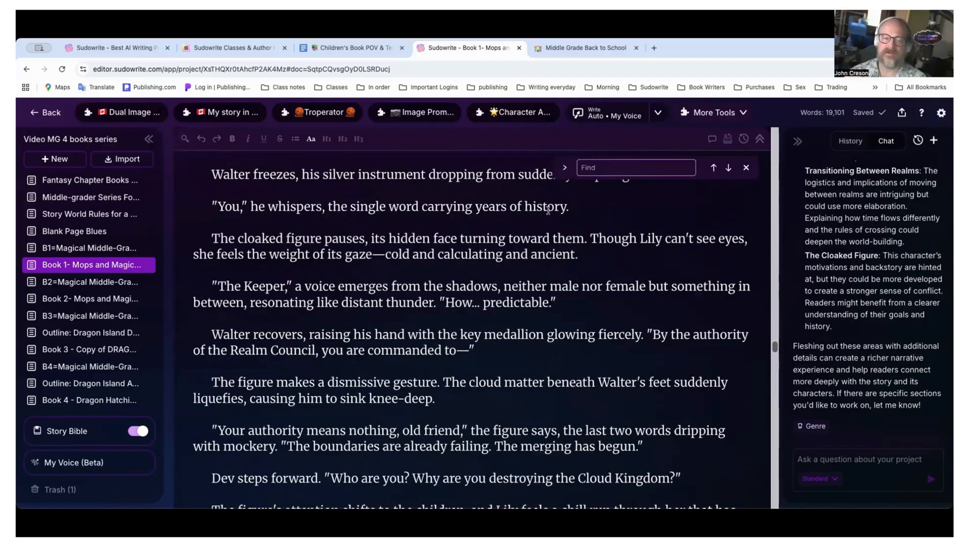
{"action": "key", "text": "ctrl+v"}
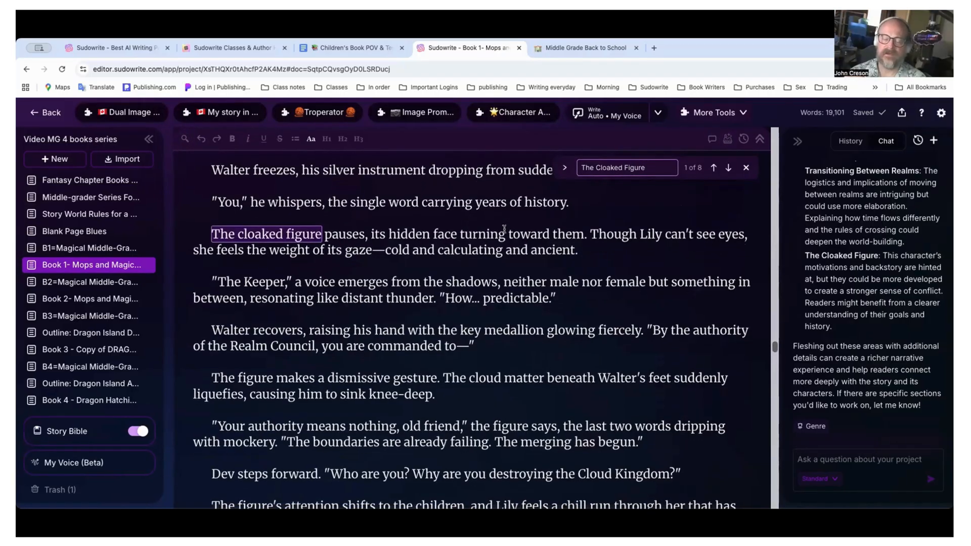
{"action": "scroll", "coordinate": [504, 229], "scroll_direction": "down", "scroll_amount": 1}
{"action": "left_click", "coordinate": [191, 208]}
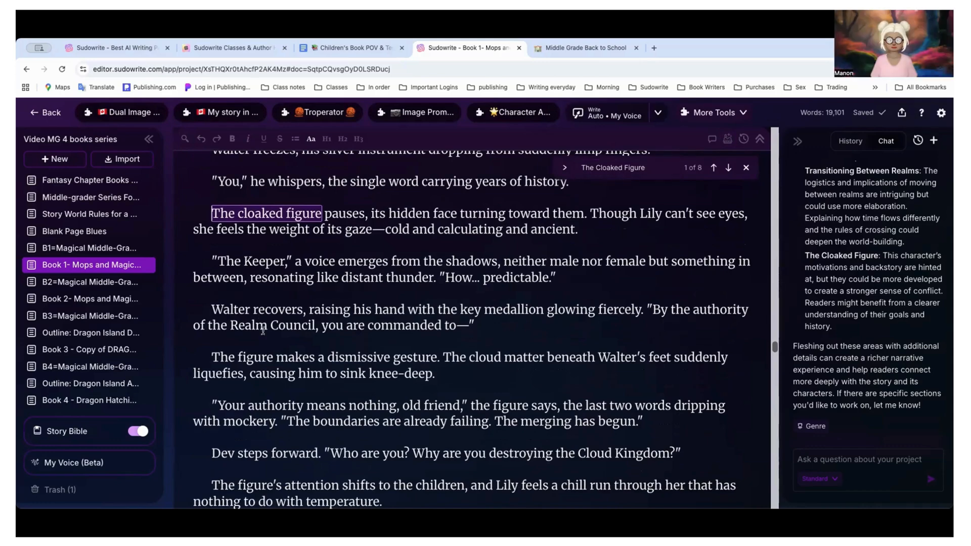
{"action": "left_click", "coordinate": [728, 168]}
{"action": "left_click", "coordinate": [728, 167]}
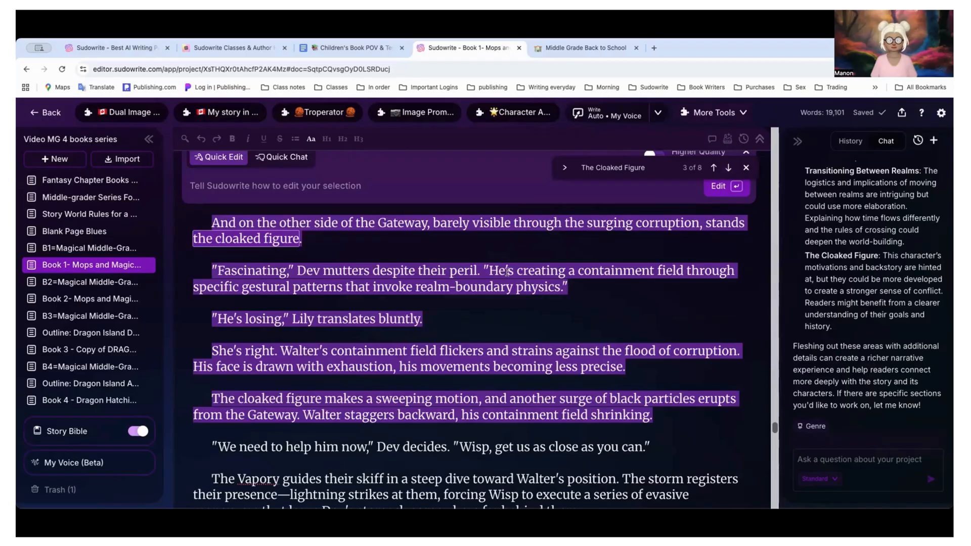
Add the note "[insert a flashback to explain the The Cloaked Figure motivation]" after "stands the cloaked figure." in the Gateway passage.
{"action": "left_click", "coordinate": [816, 462]}
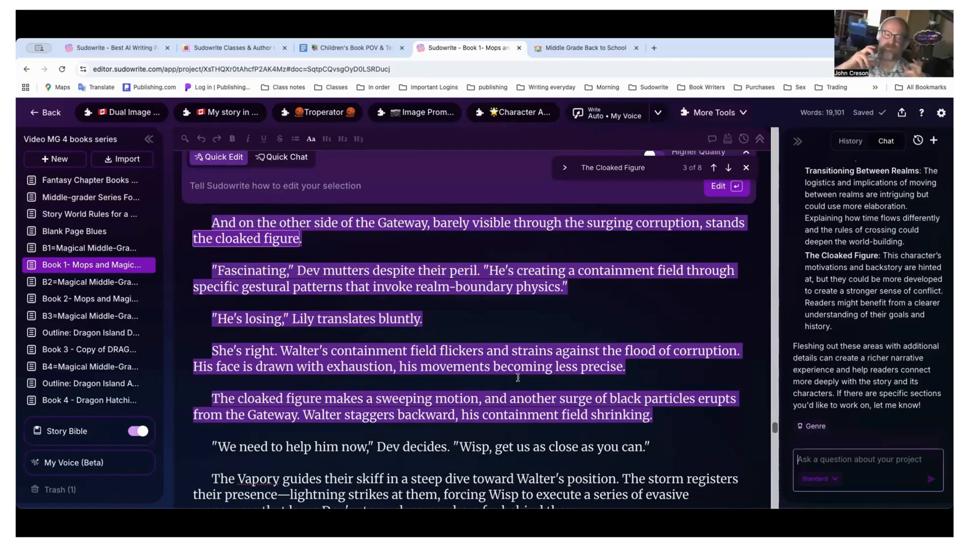
{"action": "left_click", "coordinate": [340, 264]}
{"action": "scroll", "coordinate": [334, 263], "scroll_direction": "up", "scroll_amount": 1}
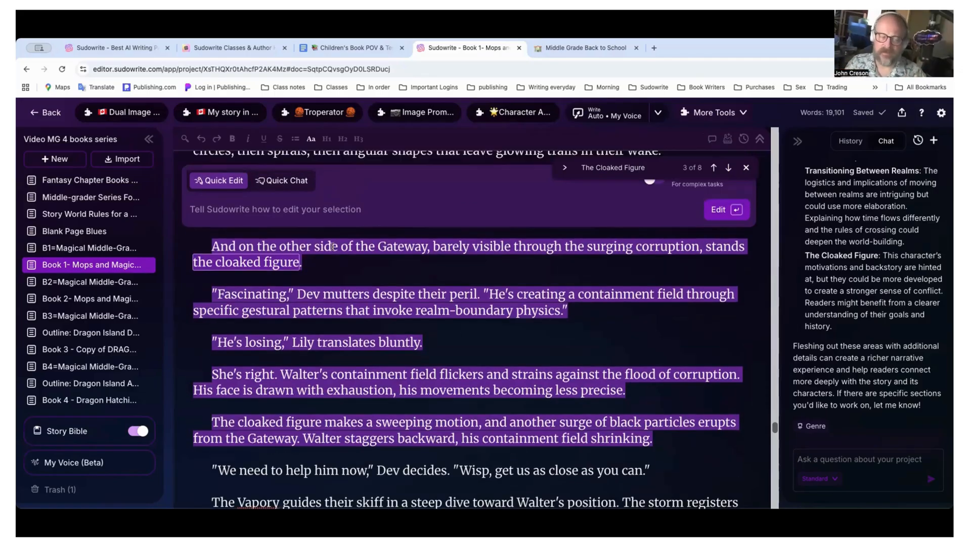
{"action": "left_click", "coordinate": [316, 268]}
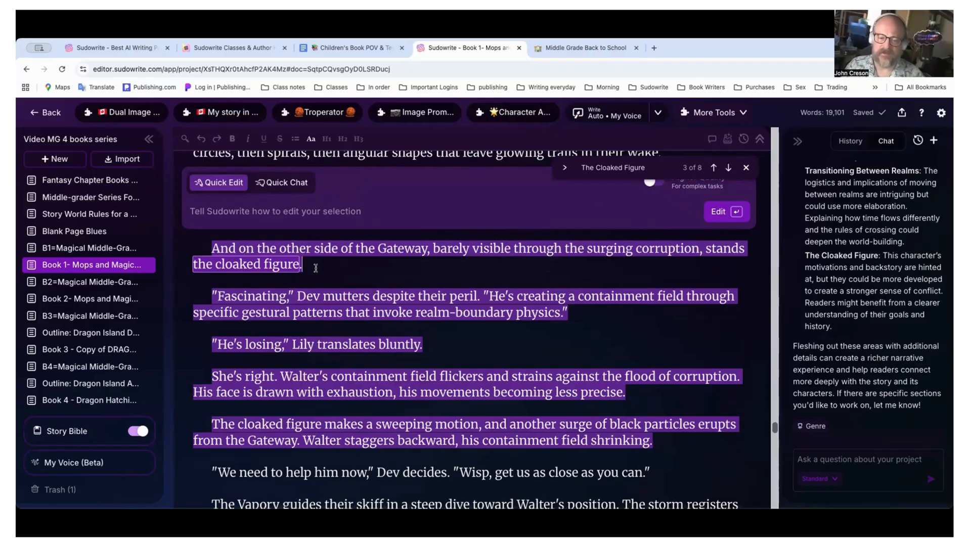
{"action": "type", "text": "[insert a "}
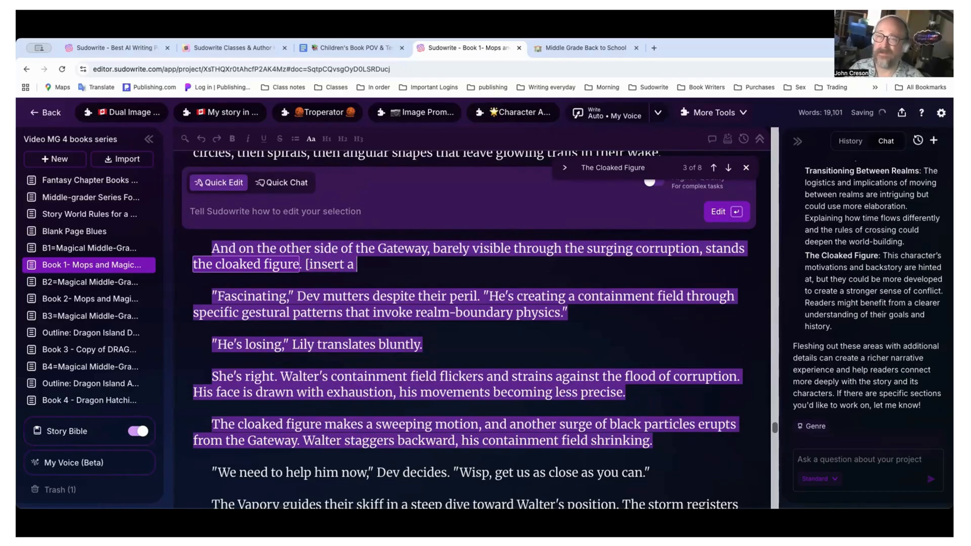
{"action": "type", "text": "flashbach"}
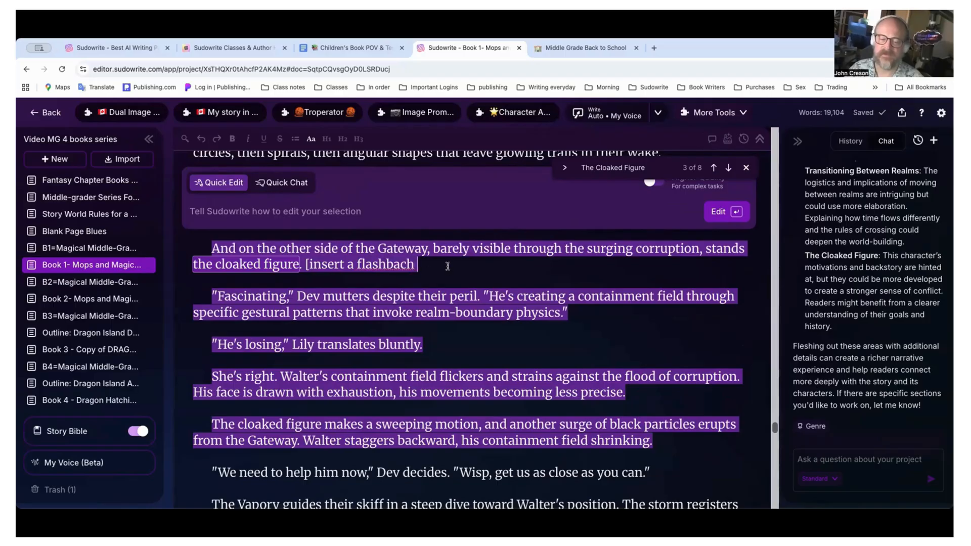
{"action": "type", "text": "h"}
{"action": "key", "text": "BackSpace"}
{"action": "key", "text": "BackSpace"}
{"action": "key", "text": "BackSpace"}
{"action": "type", "text": "ck"}
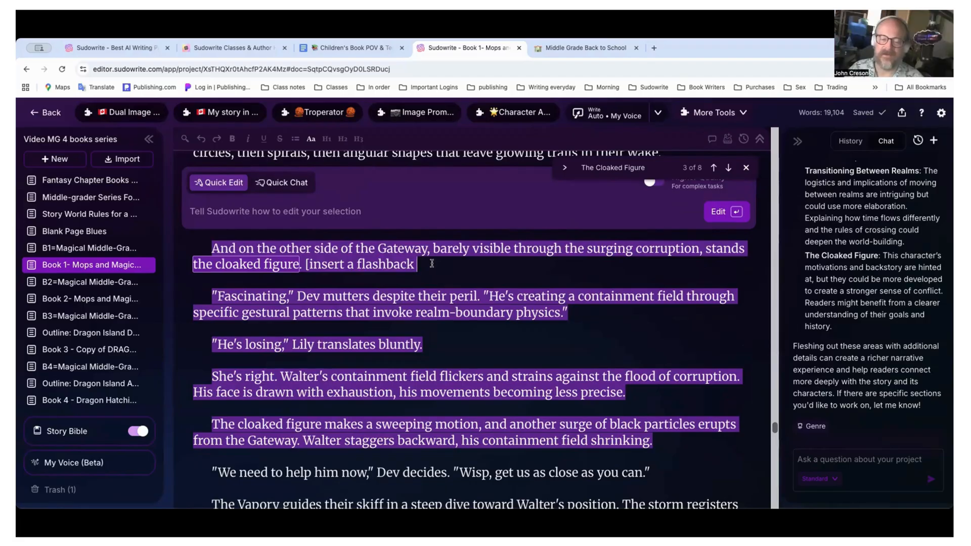
{"action": "type", "text": " to "}
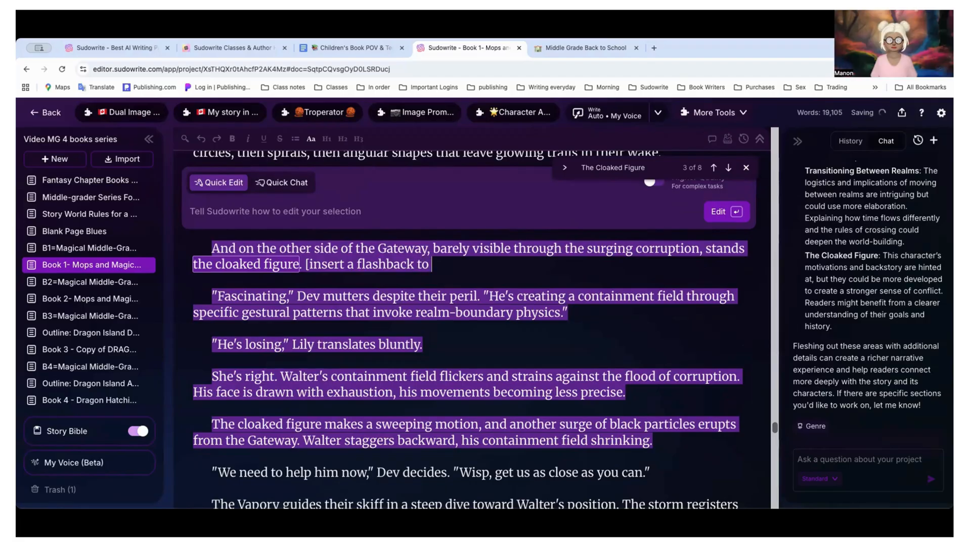
{"action": "type", "text": "explain the"}
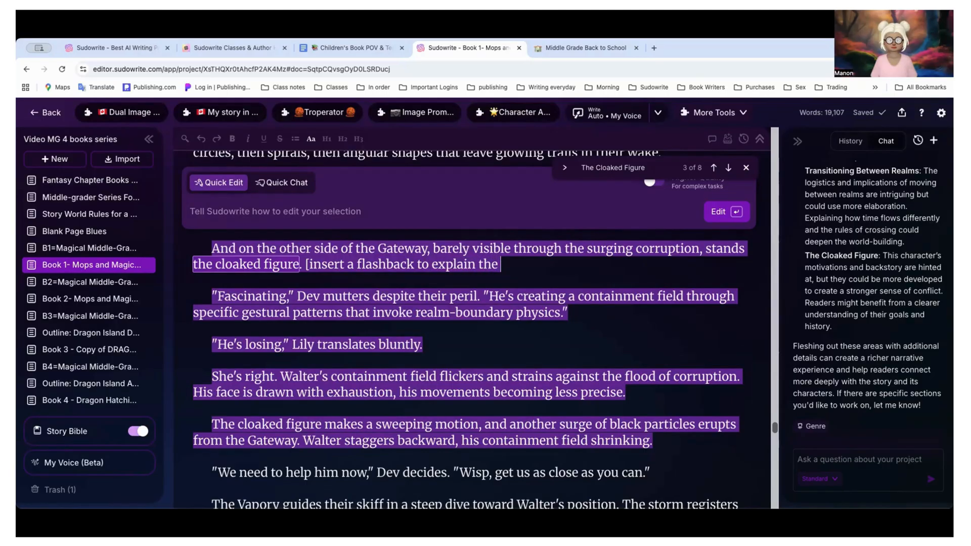
{"action": "type", "text": "The Cloaked Figure"}
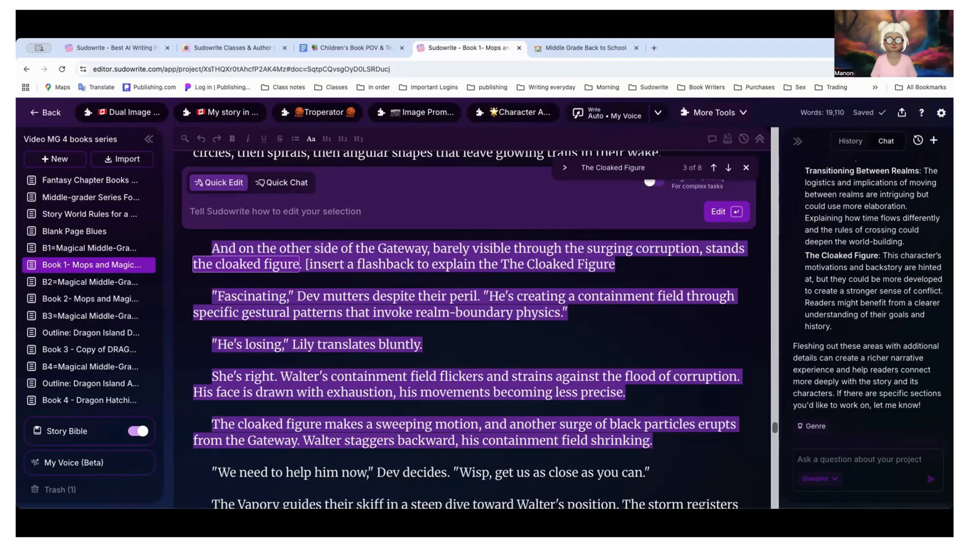
{"action": "type", "text": "actio"}
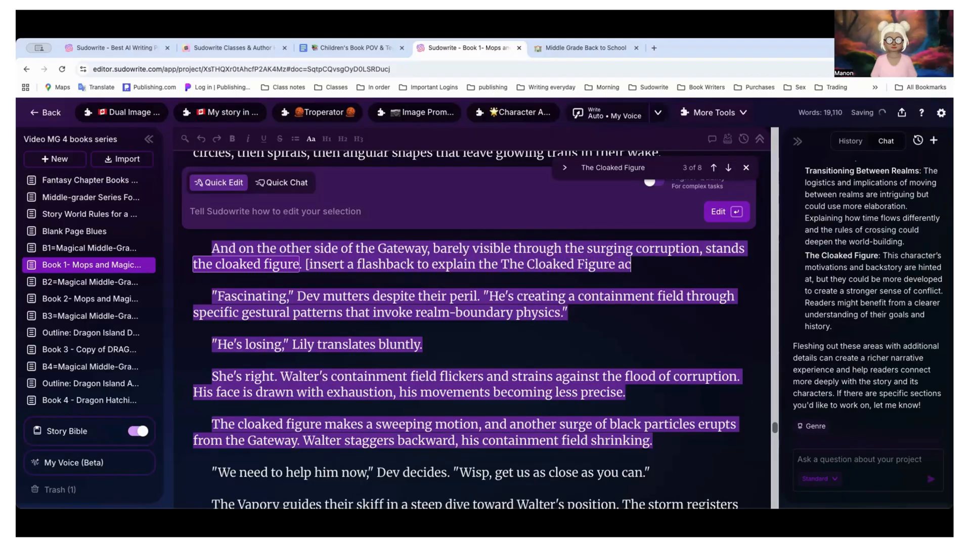
{"action": "key", "text": "BackSpace"}
{"action": "key", "text": "BackSpace"}
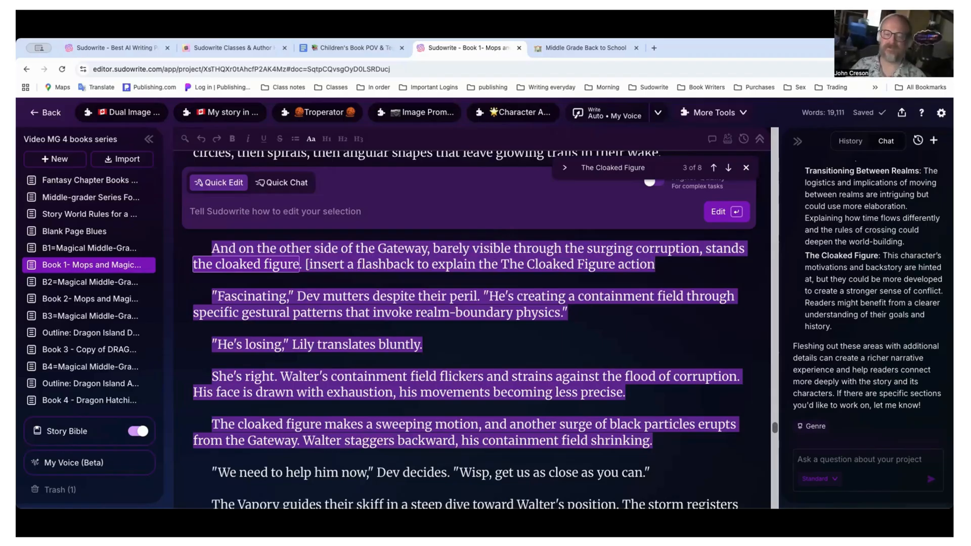
{"action": "key", "text": "BackSpace"}
{"action": "key", "text": "BackSpace"}
{"action": "key", "text": "BackSpace"}
{"action": "type", "text": "motivat"}
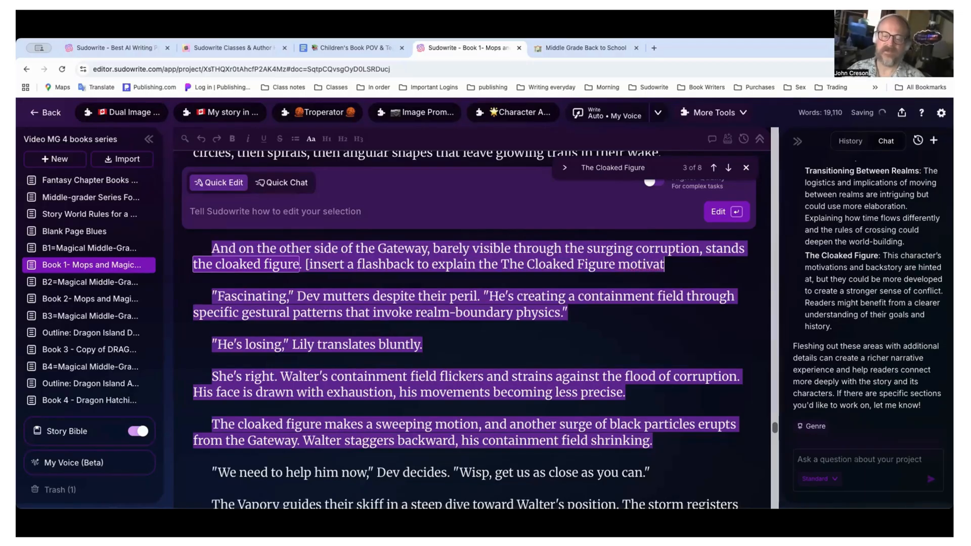
{"action": "type", "text": "ion]"}
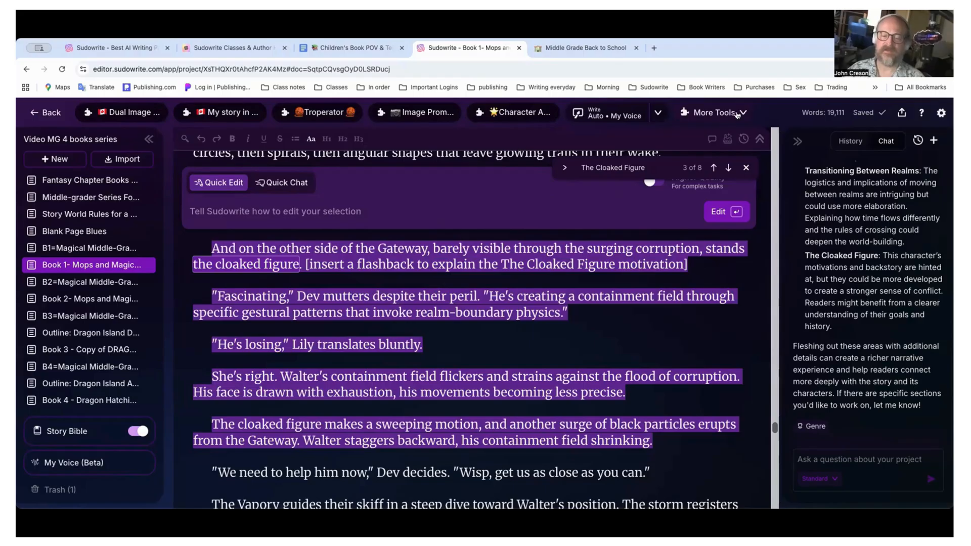
Check the additional writing tools and dismiss Quick Edit on the Gateway passage.
{"action": "left_click", "coordinate": [714, 112]}
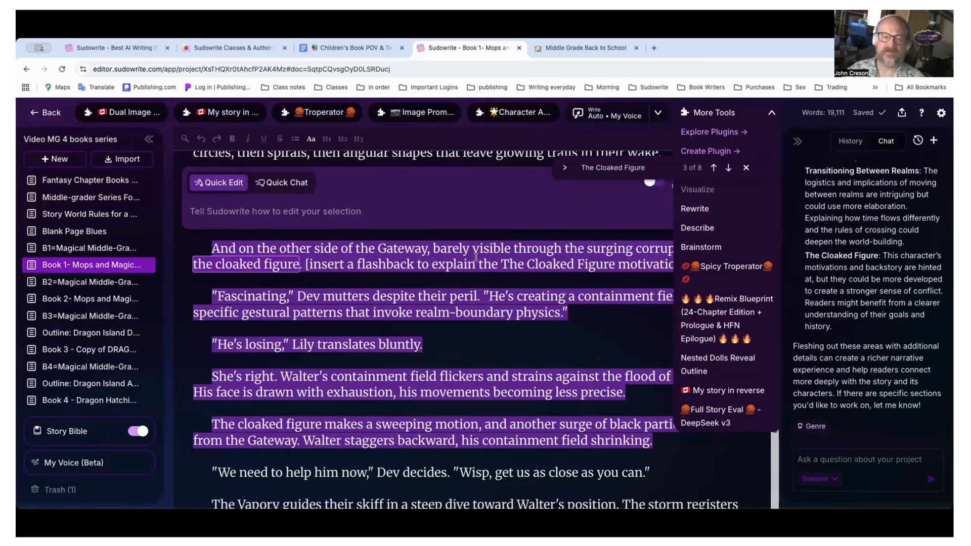
{"action": "scroll", "coordinate": [478, 257], "scroll_direction": "up", "scroll_amount": 1}
{"action": "scroll", "coordinate": [478, 257], "scroll_direction": "up", "scroll_amount": 2}
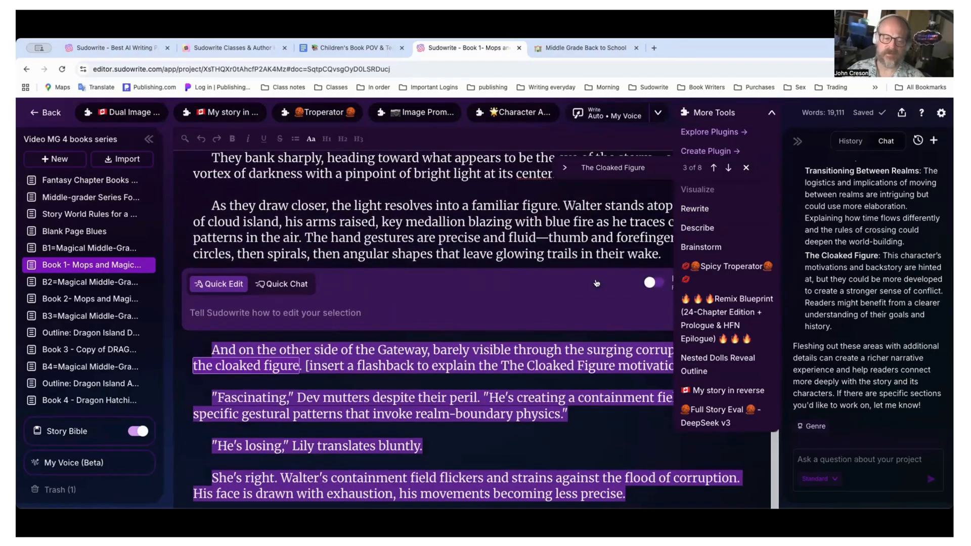
{"action": "left_click", "coordinate": [724, 114]}
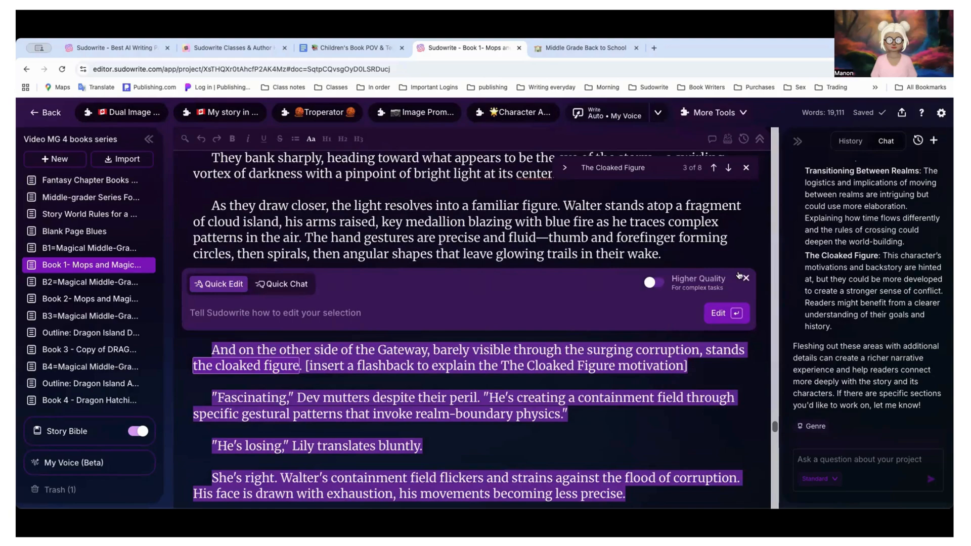
{"action": "left_click", "coordinate": [745, 277]}
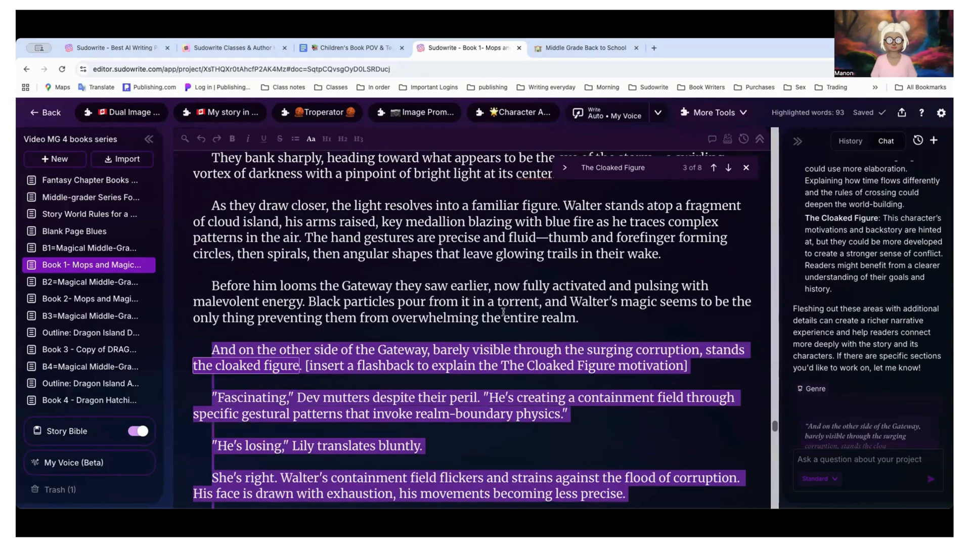
Run Expand on the passage from "And on the other side of the Gateway" to "his containment field shrinking.", including the flashback note.
{"action": "left_click", "coordinate": [697, 112]}
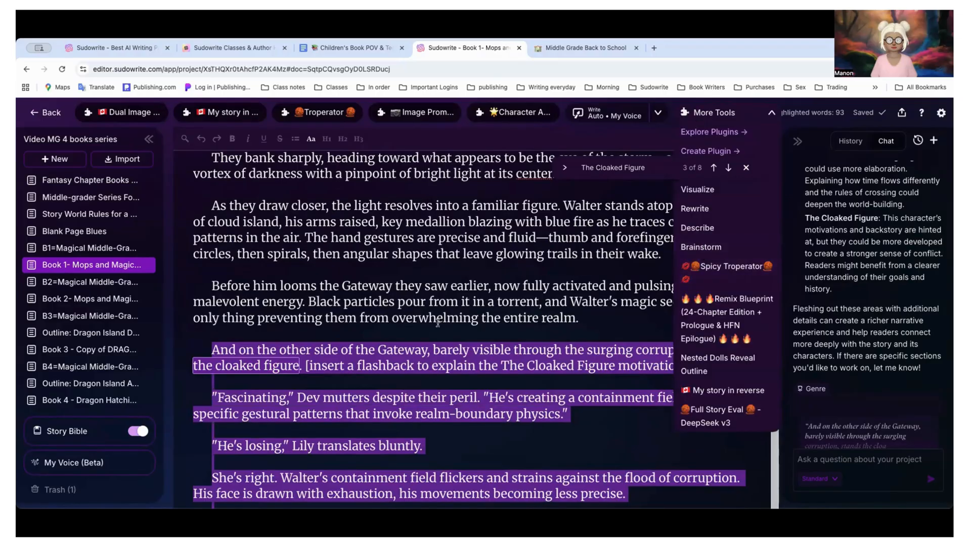
{"action": "scroll", "coordinate": [412, 328], "scroll_direction": "down", "scroll_amount": 1}
{"action": "left_click", "coordinate": [362, 328]}
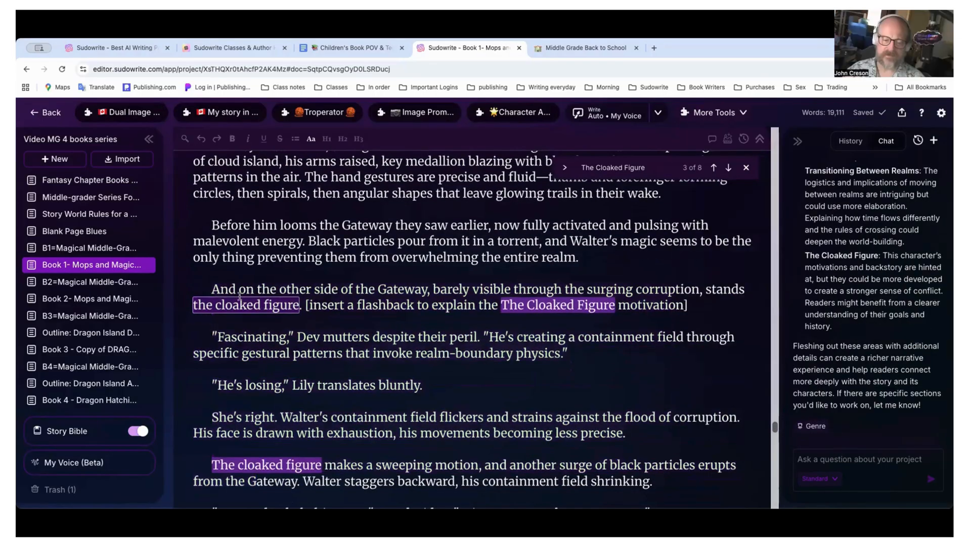
{"action": "left_click_drag", "start_coordinate": [212, 289], "coordinate": [655, 481]}
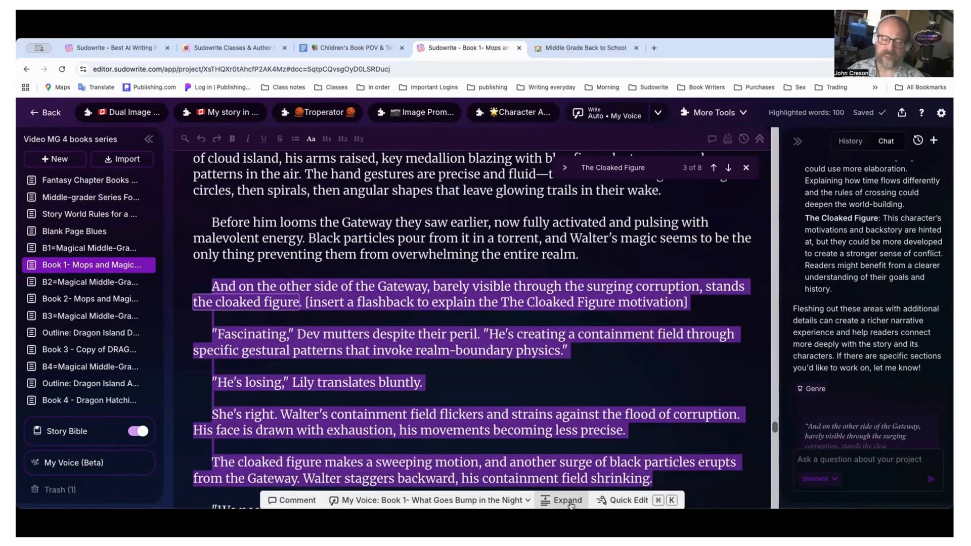
{"action": "left_click", "coordinate": [568, 500]}
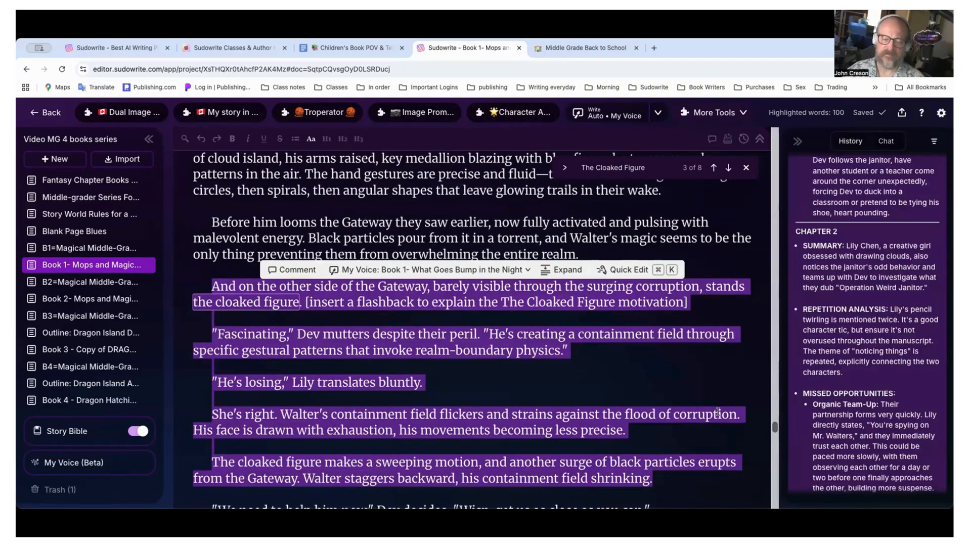
Read the expanded version of the cloaked figure passage from its opening through to its closing line.
{"action": "scroll", "coordinate": [779, 340], "scroll_direction": "up", "scroll_amount": 10}
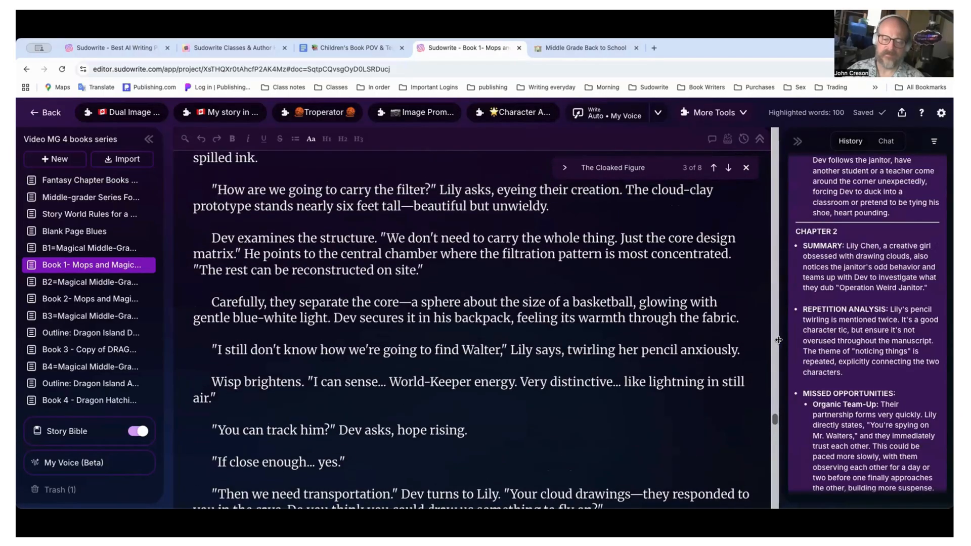
{"action": "scroll", "coordinate": [702, 341], "scroll_direction": "down", "scroll_amount": 10}
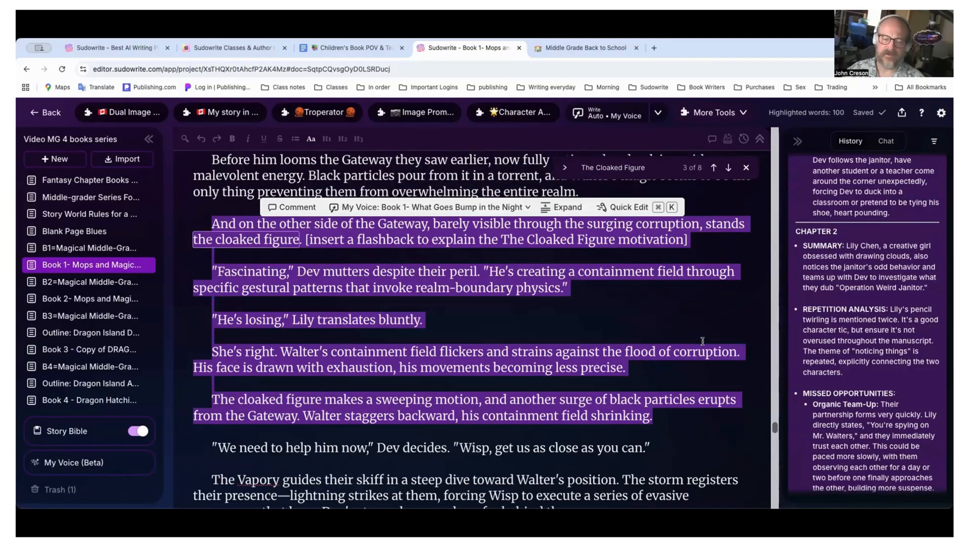
{"action": "scroll", "coordinate": [702, 341], "scroll_direction": "down", "scroll_amount": 1}
{"action": "scroll", "coordinate": [828, 336], "scroll_direction": "down", "scroll_amount": 10}
{"action": "scroll", "coordinate": [827, 336], "scroll_direction": "up", "scroll_amount": 10}
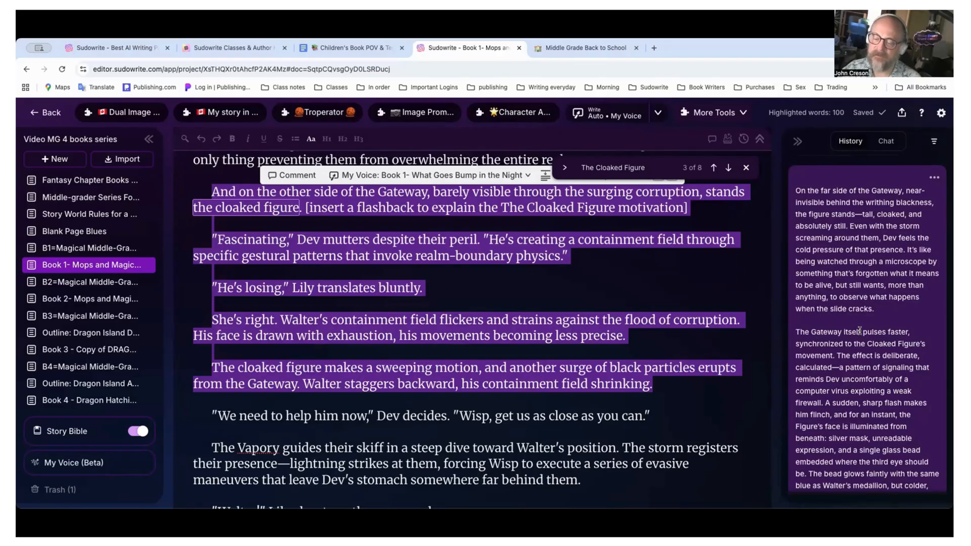
{"action": "scroll", "coordinate": [859, 330], "scroll_direction": "down", "scroll_amount": 5}
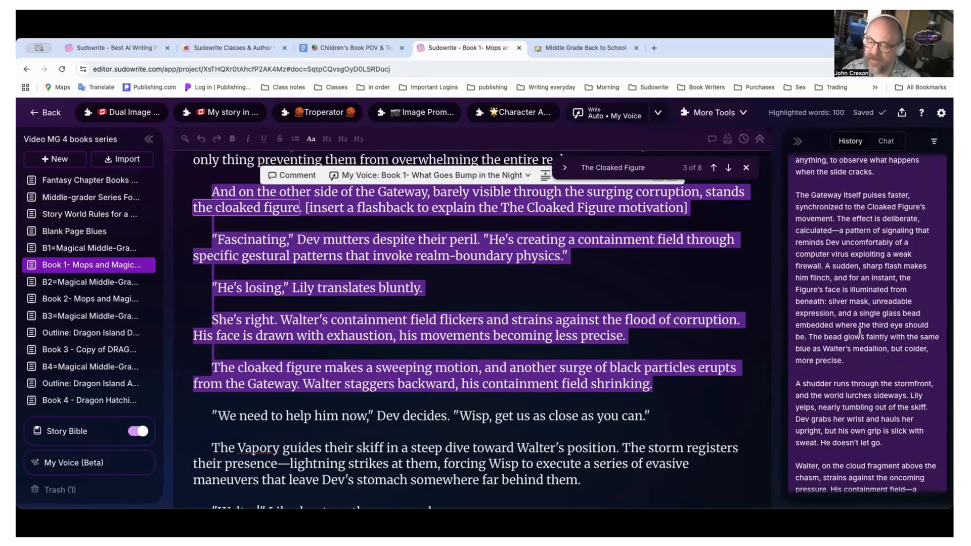
{"action": "scroll", "coordinate": [860, 331], "scroll_direction": "down", "scroll_amount": 3}
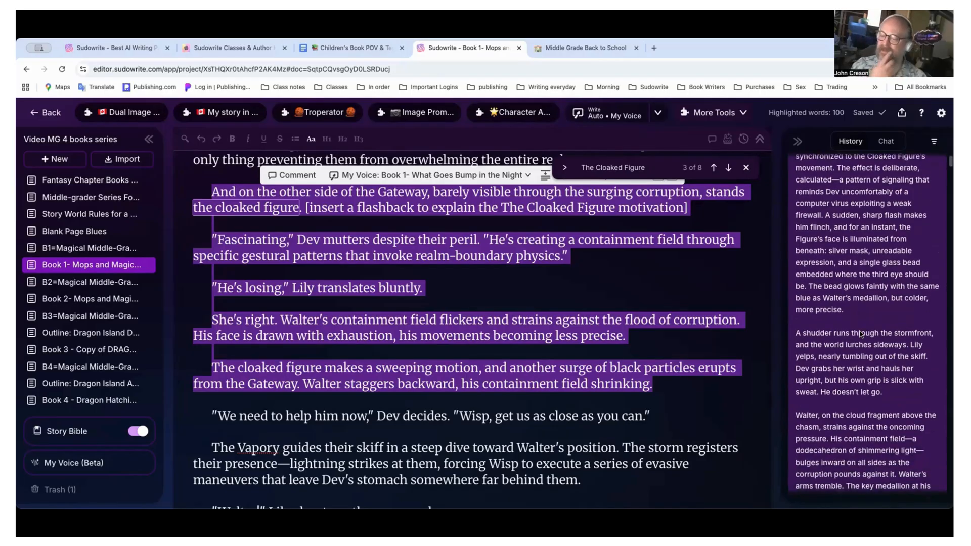
{"action": "scroll", "coordinate": [860, 332], "scroll_direction": "up", "scroll_amount": 1}
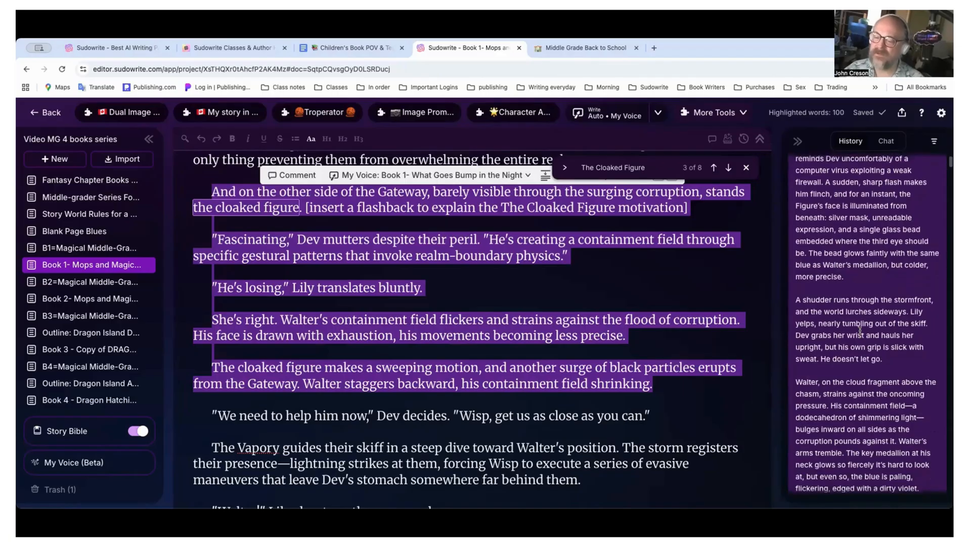
{"action": "scroll", "coordinate": [860, 331], "scroll_direction": "down", "scroll_amount": 3}
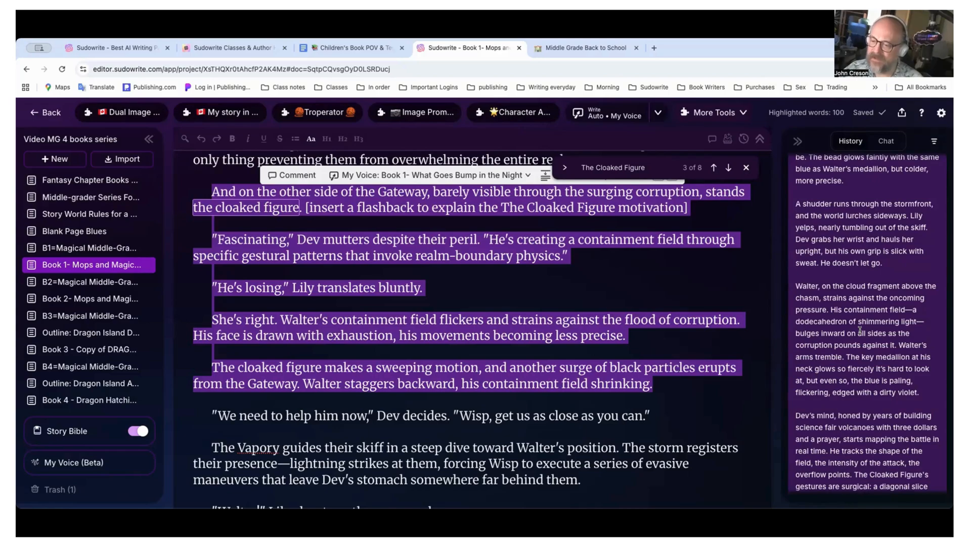
{"action": "scroll", "coordinate": [860, 330], "scroll_direction": "down", "scroll_amount": 10}
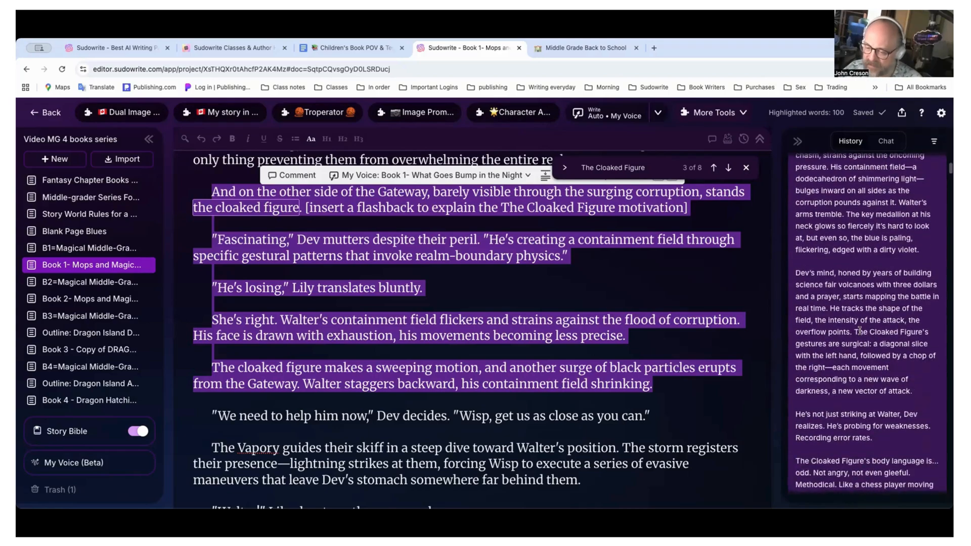
{"action": "scroll", "coordinate": [860, 330], "scroll_direction": "down", "scroll_amount": 10}
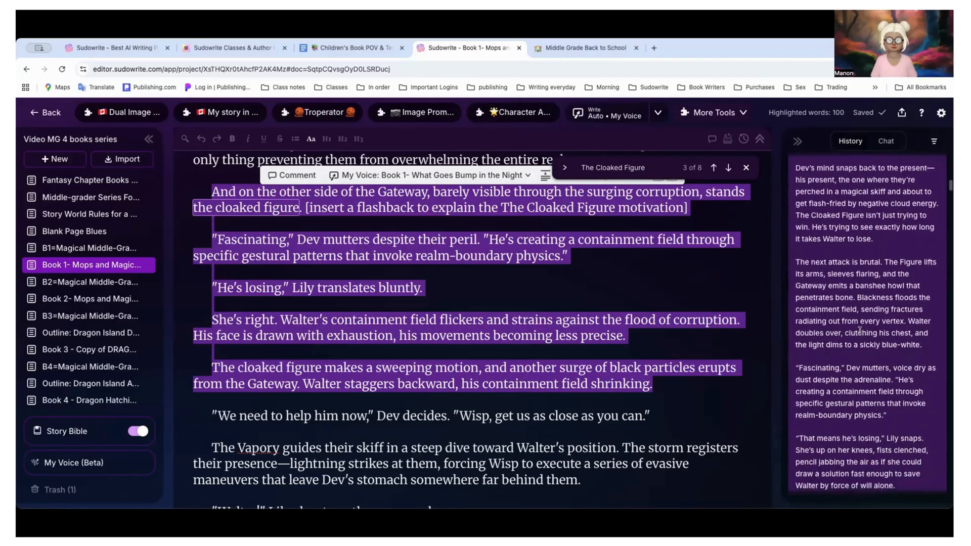
{"action": "scroll", "coordinate": [859, 330], "scroll_direction": "down", "scroll_amount": 8}
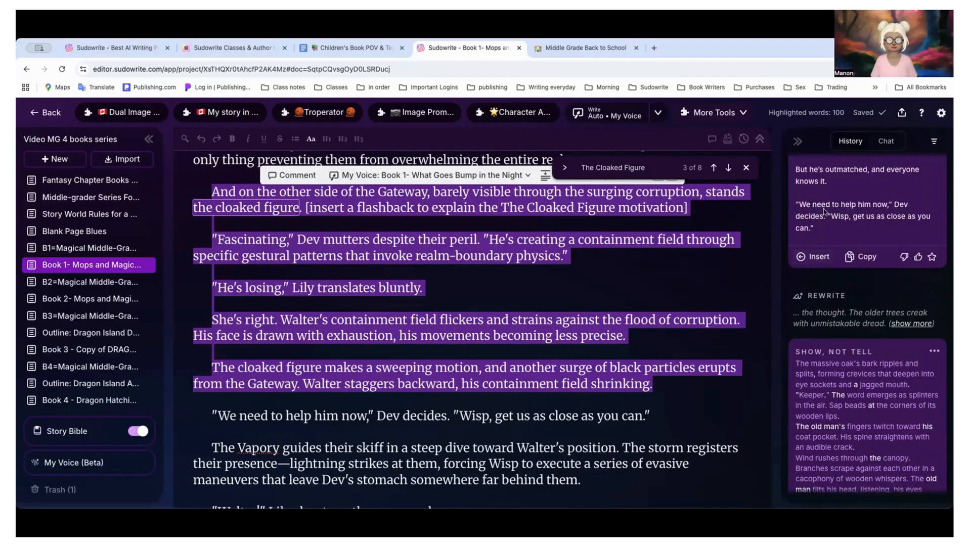
{"action": "scroll", "coordinate": [838, 212], "scroll_direction": "up", "scroll_amount": 1}
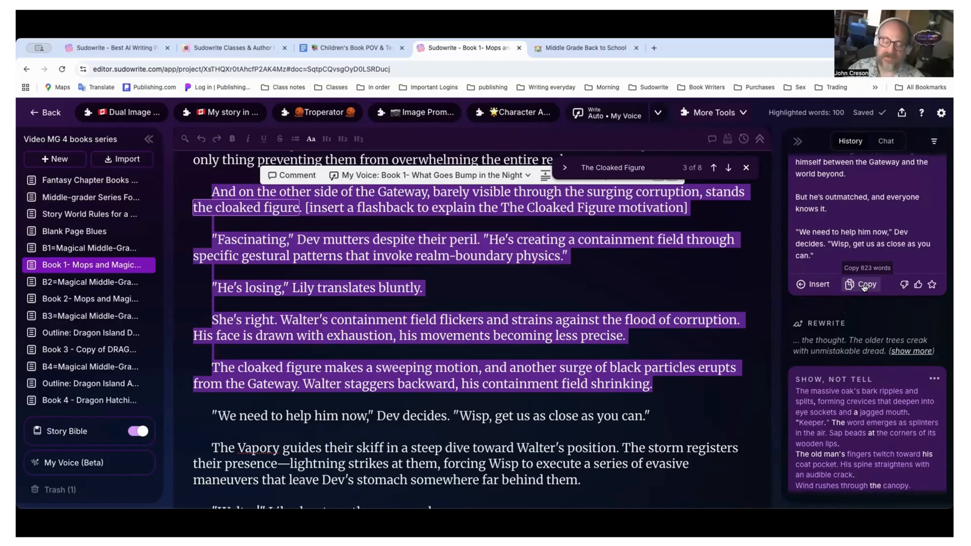
Compare the expansion's closing "We need to help him now" line with the manuscript and select the matching line there.
{"action": "left_click_drag", "start_coordinate": [797, 231], "coordinate": [820, 263]}
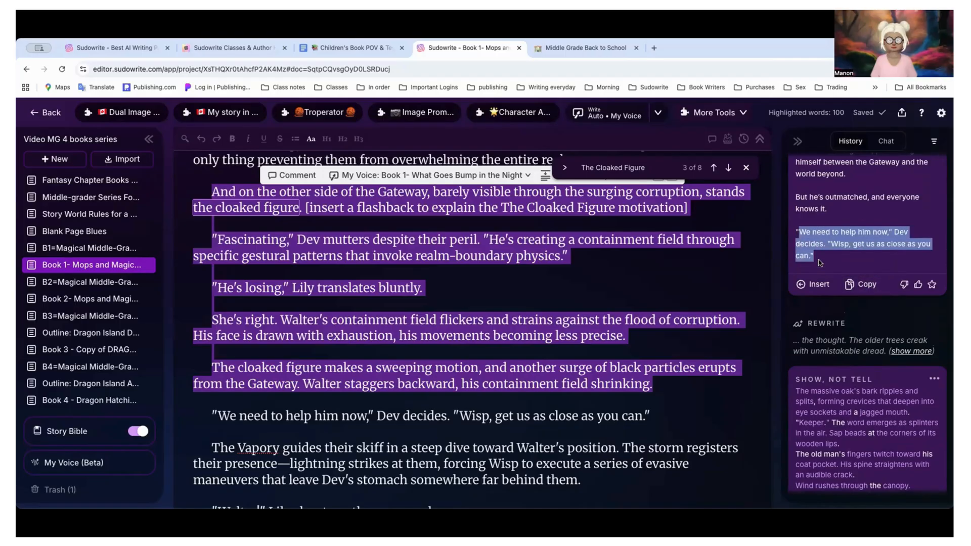
{"action": "left_click", "coordinate": [565, 412]}
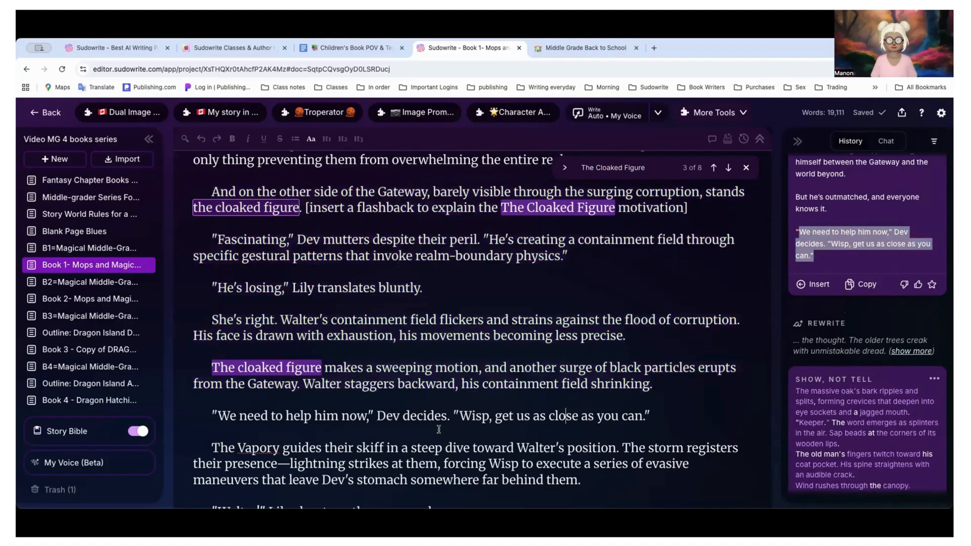
{"action": "left_click_drag", "start_coordinate": [210, 414], "coordinate": [651, 416]}
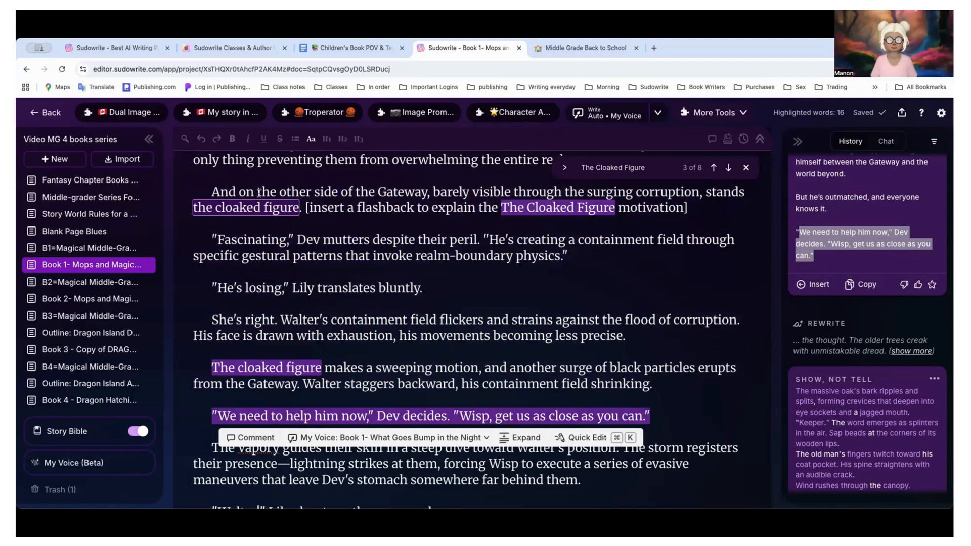
Compare the expansion's final paragraphs with the manuscript passage starting "And on the other side of the Gateway".
{"action": "scroll", "coordinate": [260, 191], "scroll_direction": "up", "scroll_amount": 3}
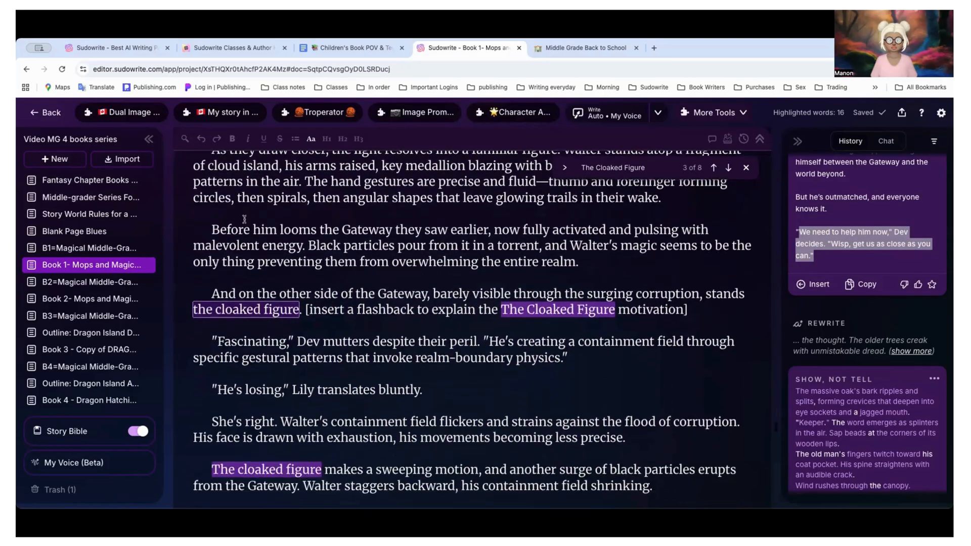
{"action": "left_click", "coordinate": [208, 289]}
{"action": "scroll", "coordinate": [207, 290], "scroll_direction": "down", "scroll_amount": 3}
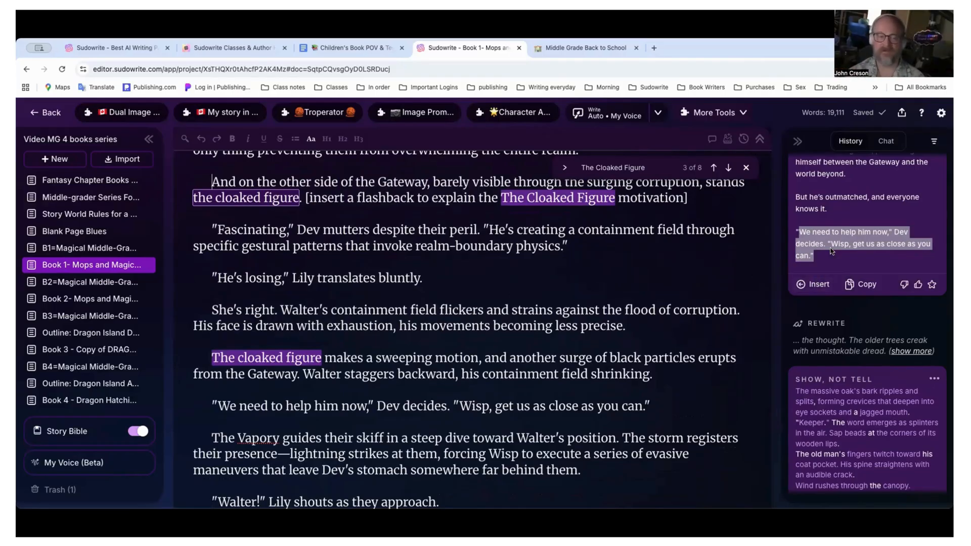
{"action": "scroll", "coordinate": [831, 252], "scroll_direction": "up", "scroll_amount": 1}
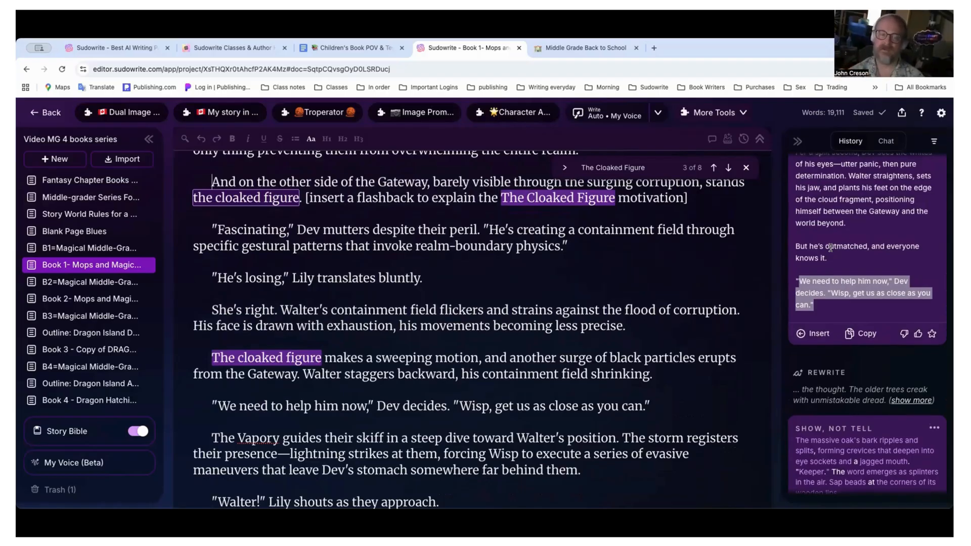
{"action": "scroll", "coordinate": [830, 247], "scroll_direction": "up", "scroll_amount": 1}
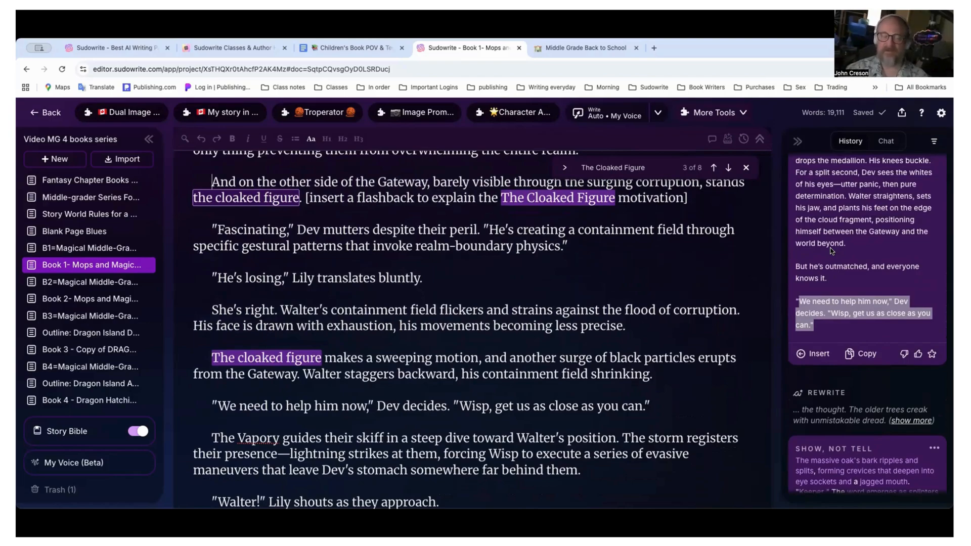
{"action": "scroll", "coordinate": [832, 252], "scroll_direction": "up", "scroll_amount": 3}
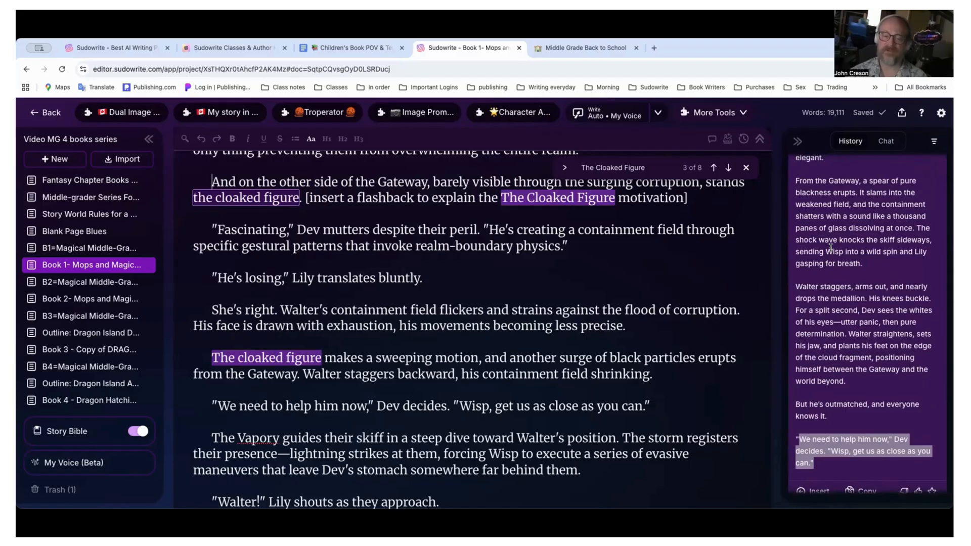
{"action": "scroll", "coordinate": [830, 248], "scroll_direction": "up", "scroll_amount": 3}
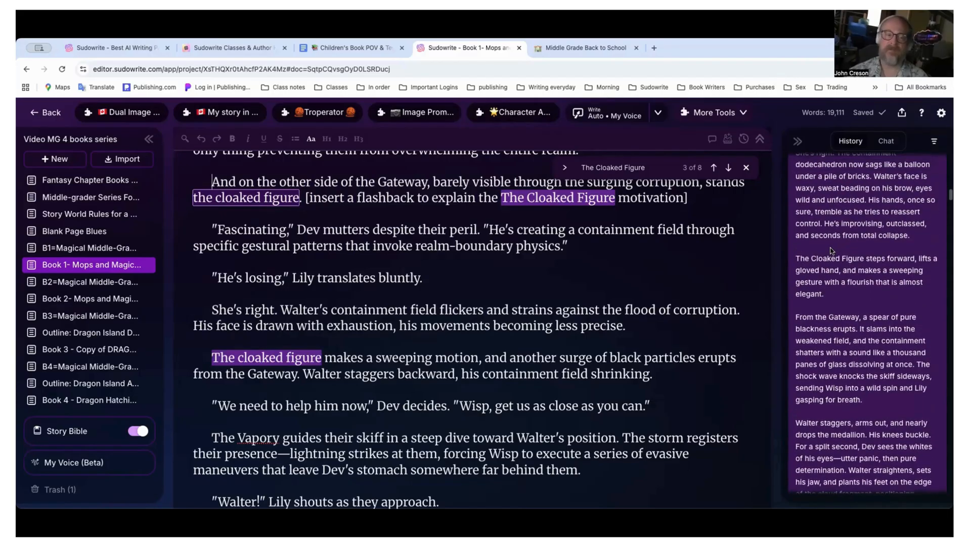
{"action": "scroll", "coordinate": [830, 250], "scroll_direction": "down", "scroll_amount": 2}
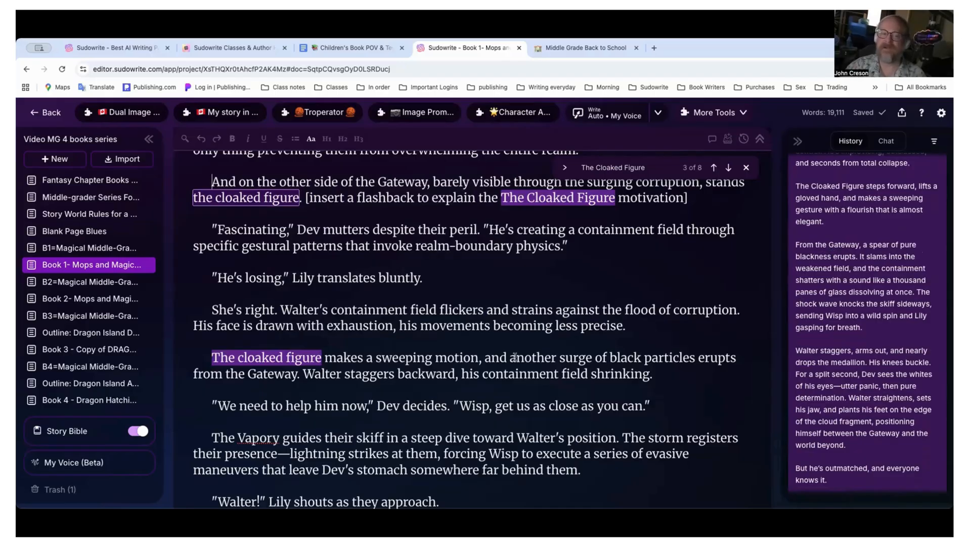
{"action": "scroll", "coordinate": [830, 367], "scroll_direction": "down", "scroll_amount": 5}
{"action": "scroll", "coordinate": [831, 369], "scroll_direction": "up", "scroll_amount": 3}
{"action": "scroll", "coordinate": [832, 369], "scroll_direction": "down", "scroll_amount": 1}
{"action": "scroll", "coordinate": [823, 371], "scroll_direction": "down", "scroll_amount": 1}
{"action": "scroll", "coordinate": [324, 380], "scroll_direction": "up", "scroll_amount": 1}
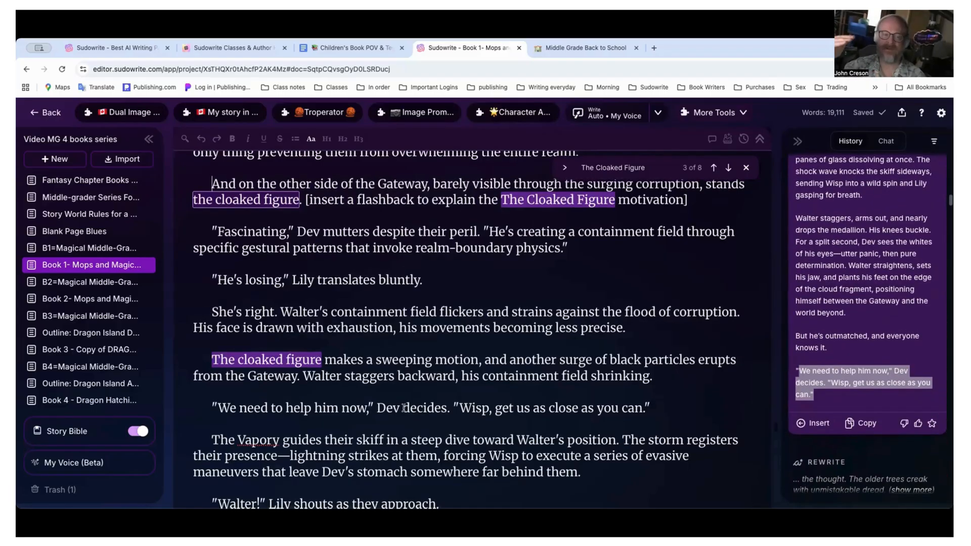
Add a new paragraph reading "Now back in the moment" between Dev's "We need to help him now" line and the Vapory paragraph.
{"action": "left_click", "coordinate": [224, 416]}
{"action": "scroll", "coordinate": [232, 412], "scroll_direction": "down", "scroll_amount": 1}
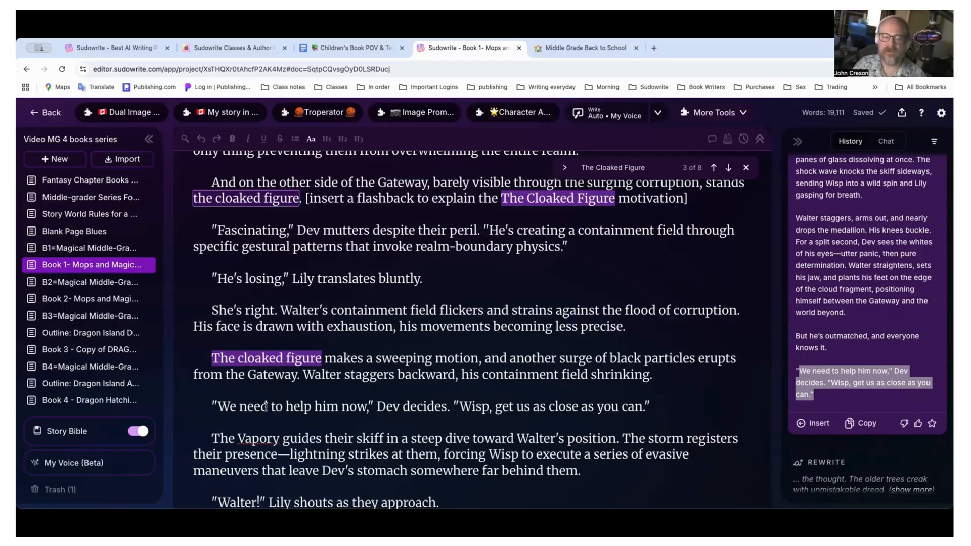
{"action": "key", "text": "Return"}
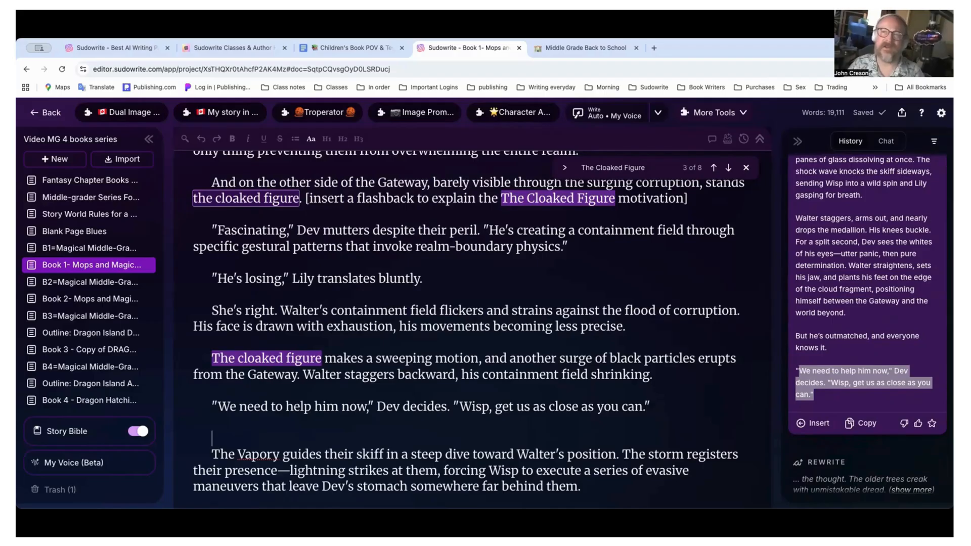
{"action": "type", "text": "Now"}
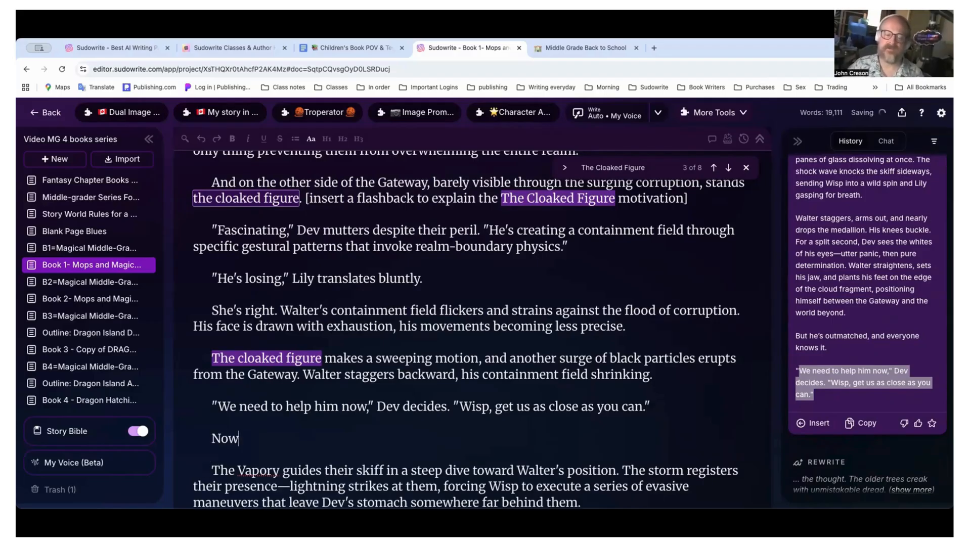
{"action": "type", "text": " back "}
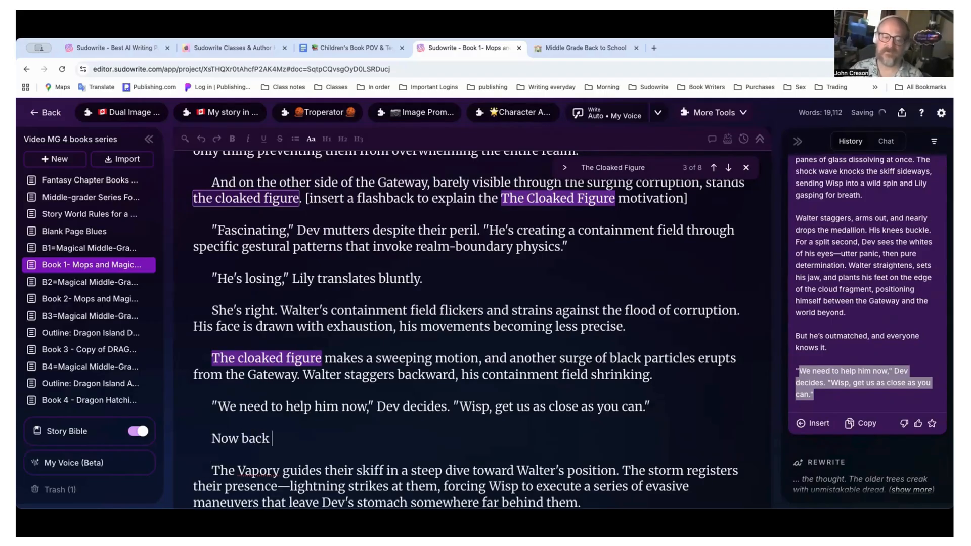
{"action": "type", "text": "in the"}
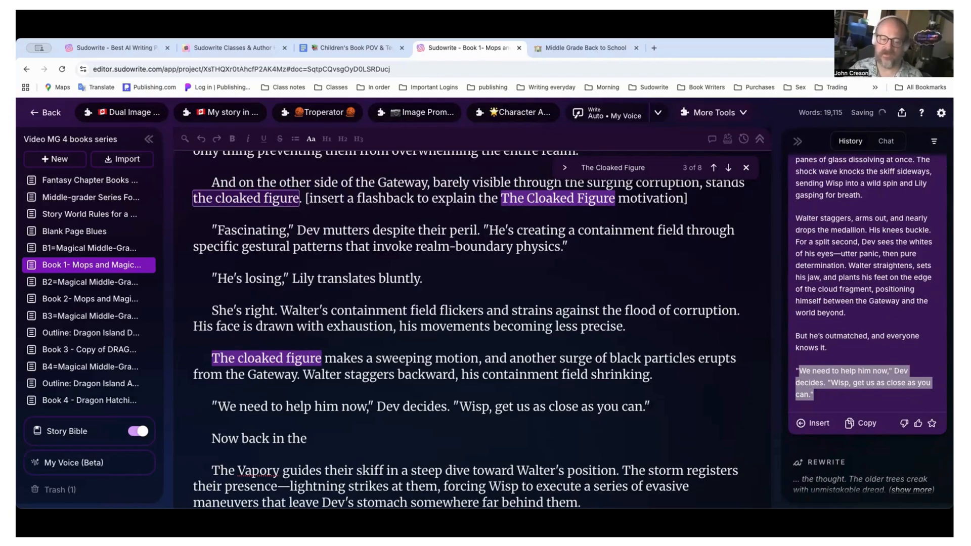
{"action": "type", "text": " moment"}
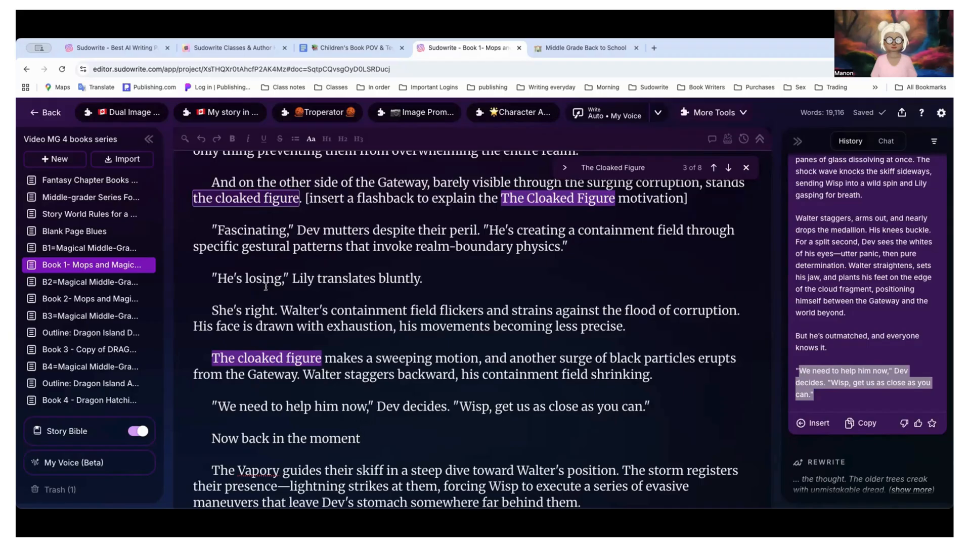
Enclose the "Now back in the moment" note in curly braces.
{"action": "mouse_move", "coordinate": [369, 440]}
{"action": "left_mouse_down"}
{"action": "mouse_move", "coordinate": [237, 439]}
{"action": "mouse_move", "coordinate": [178, 373]}
{"action": "mouse_move", "coordinate": [376, 457]}
{"action": "mouse_move", "coordinate": [377, 436]}
{"action": "left_mouse_up"}
{"action": "type", "text": "}"}
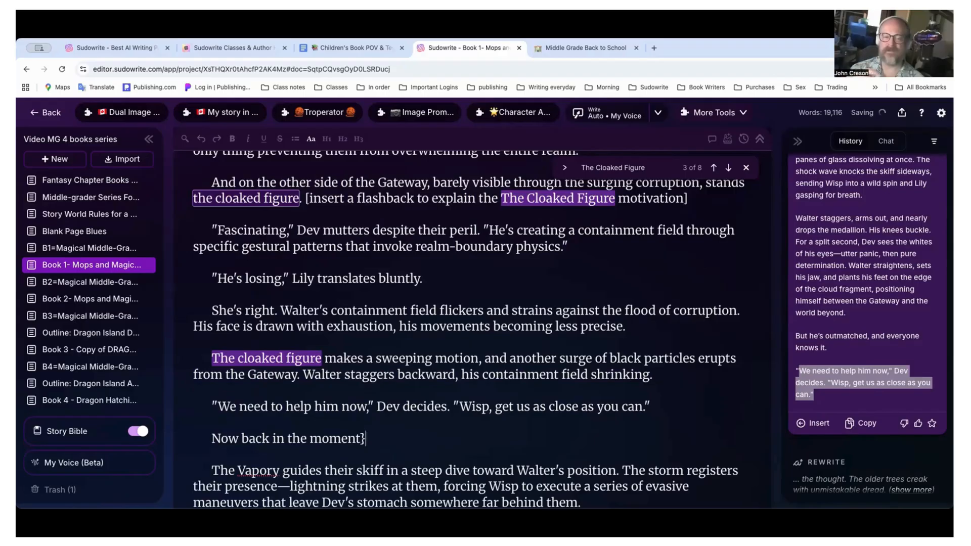
{"action": "left_click", "coordinate": [211, 435]}
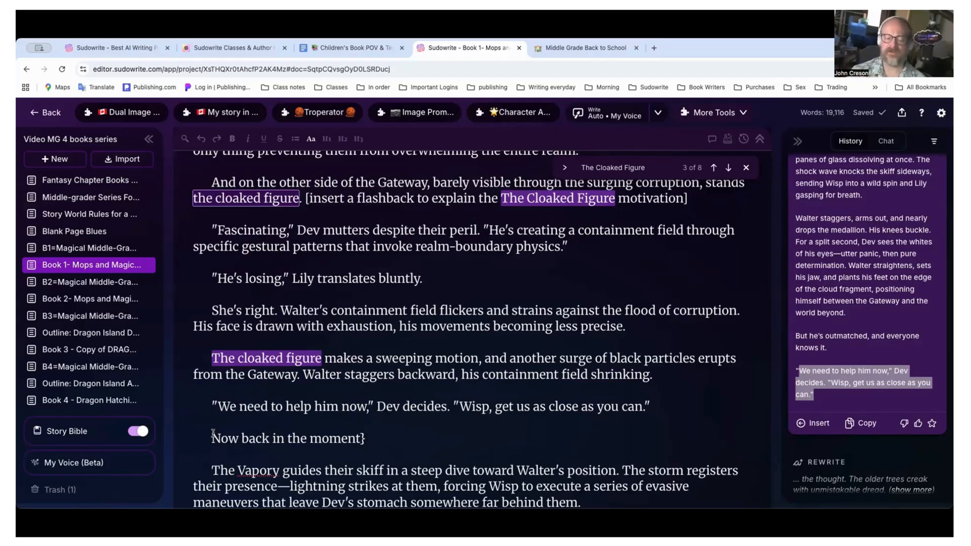
{"action": "type", "text": "{"}
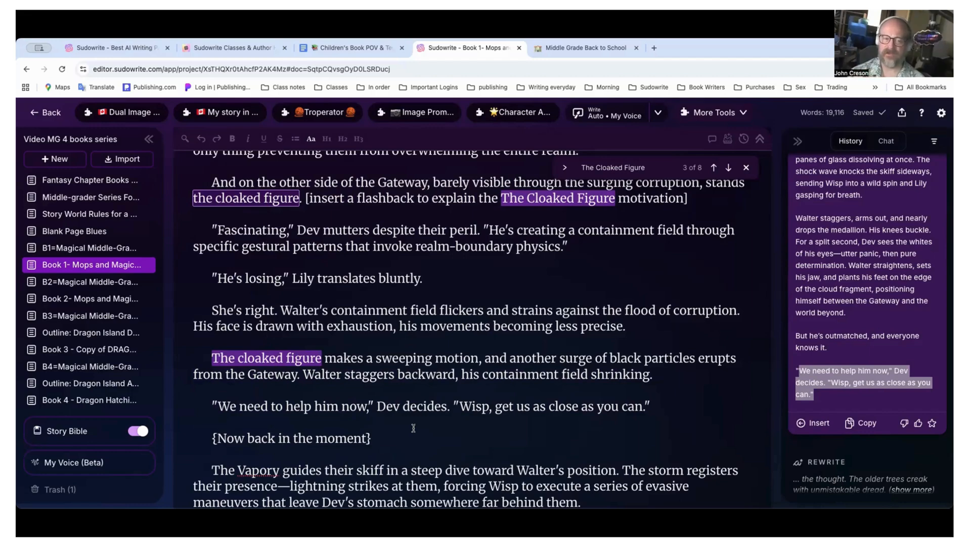
{"action": "scroll", "coordinate": [413, 429], "scroll_direction": "up", "scroll_amount": 1}
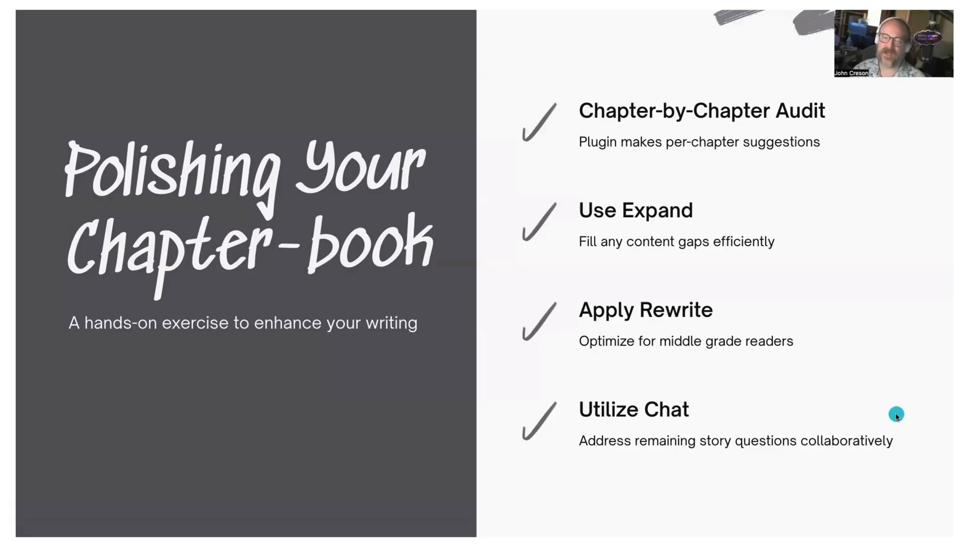
{"action": "left_click", "coordinate": [897, 414]}
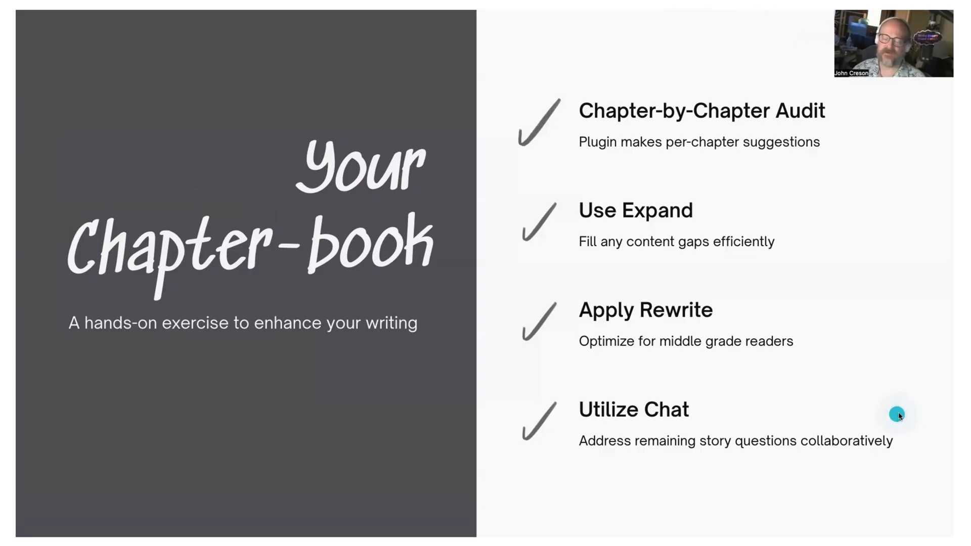
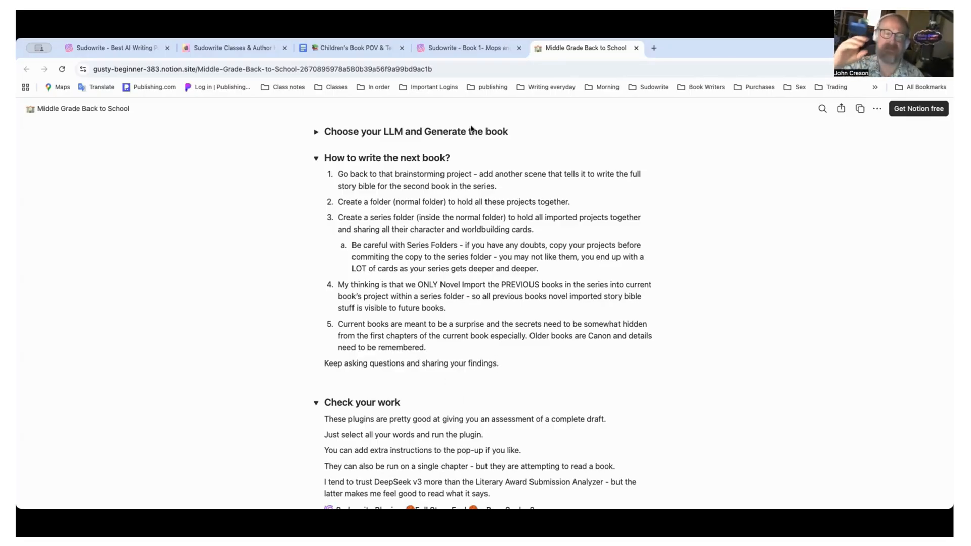
Switch to Sudowrite's project library and open the BOOK 2 CHAPTER BIBLE project from the Videos folder inside Septembre 2025.
{"action": "left_click", "coordinate": [471, 53]}
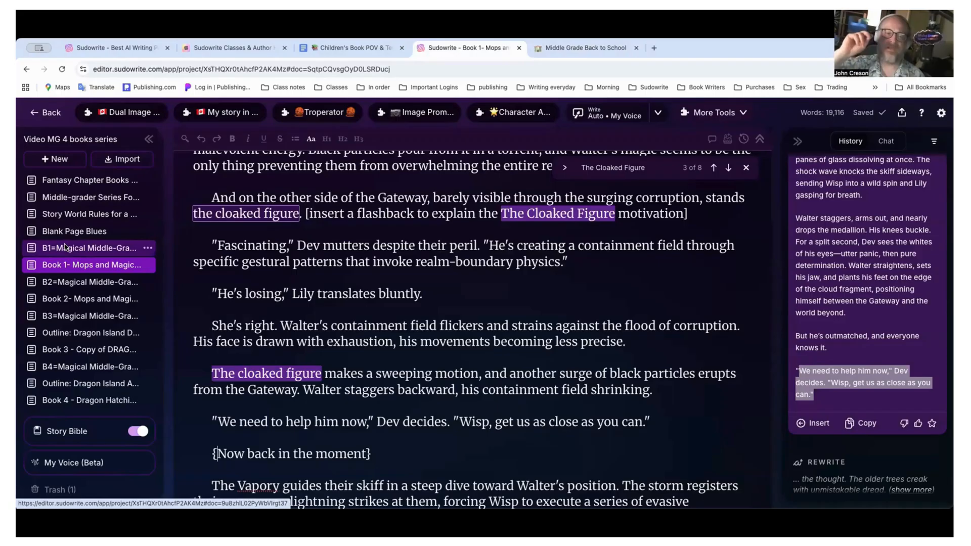
{"action": "left_click", "coordinate": [124, 48]}
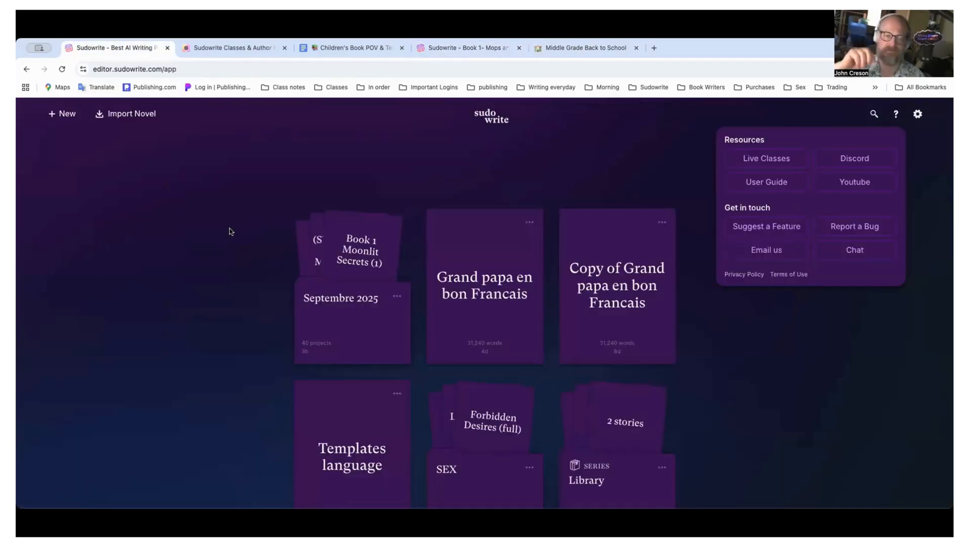
{"action": "left_click", "coordinate": [361, 336]}
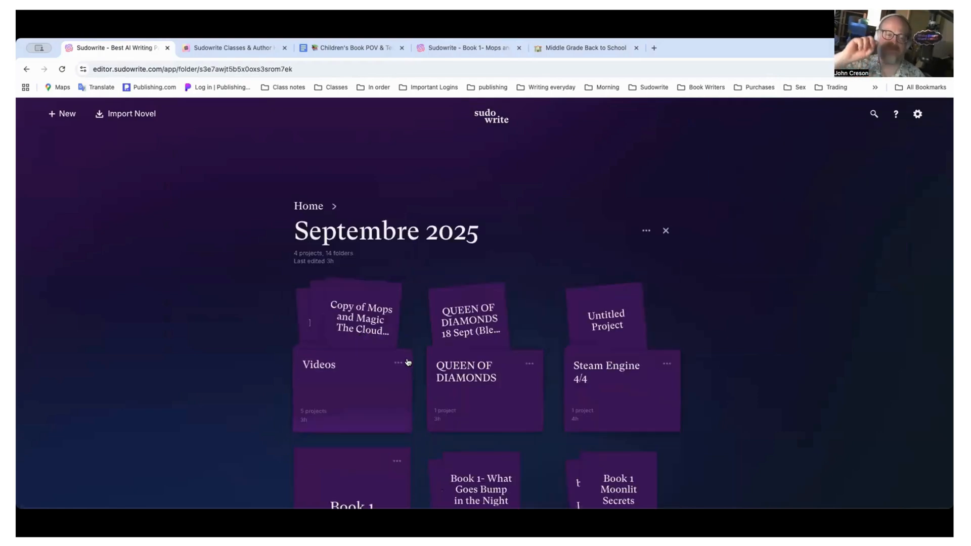
{"action": "left_click", "coordinate": [362, 388]}
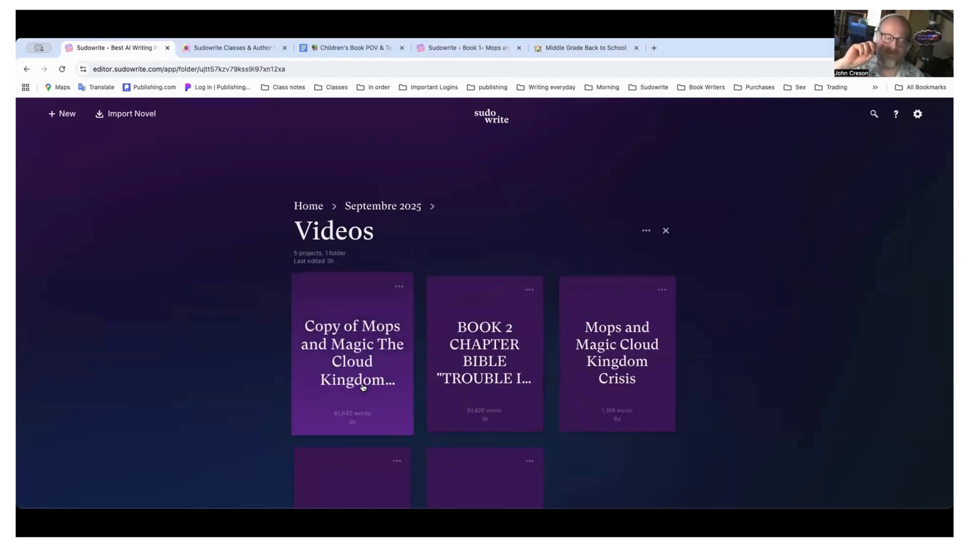
{"action": "left_click", "coordinate": [476, 353]}
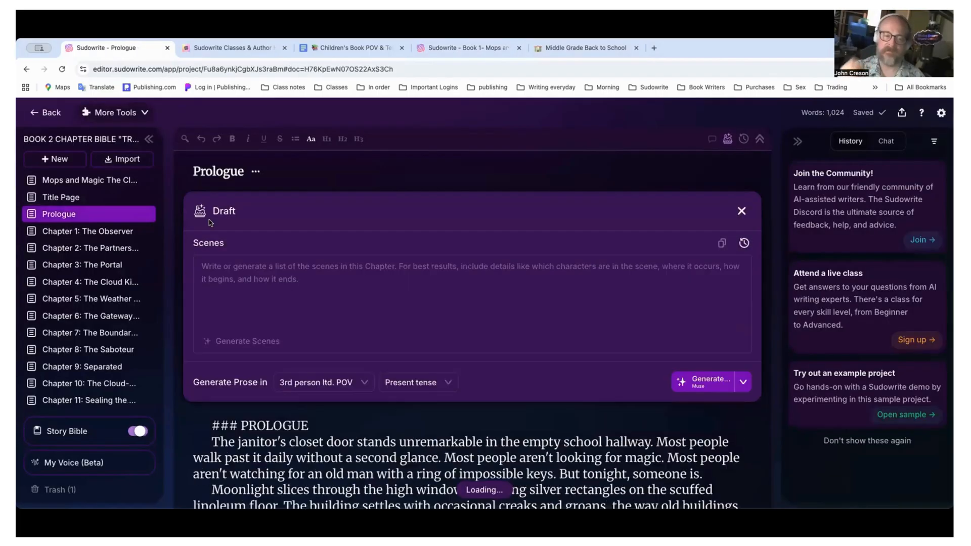
Close the Sudowrite Classes page and expand the Story Bible sections in the Video MG 4 books series project.
{"action": "left_click", "coordinate": [228, 48]}
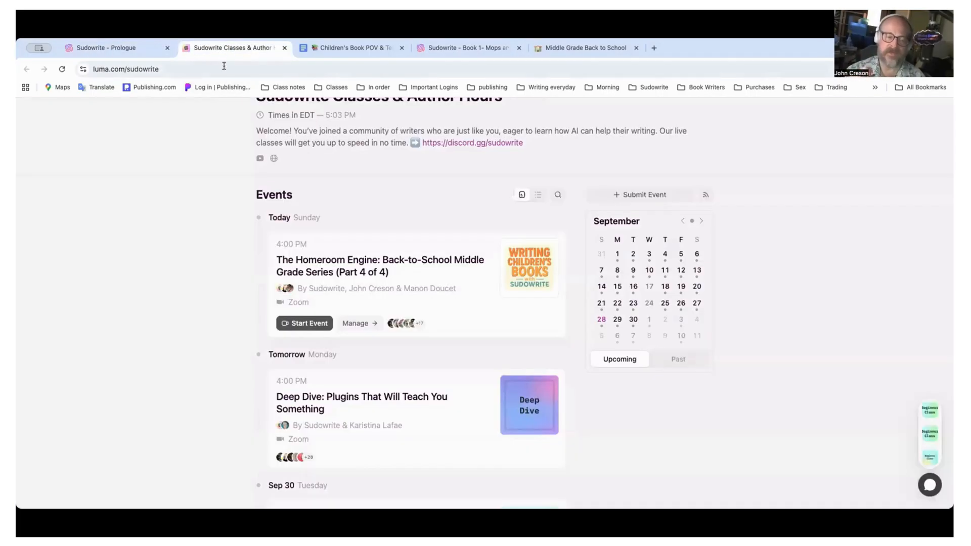
{"action": "left_click", "coordinate": [284, 49]}
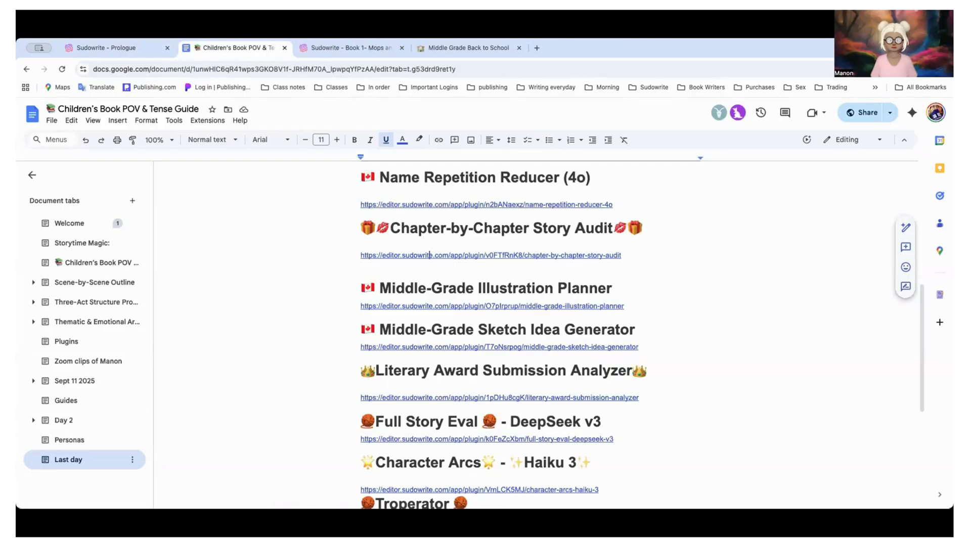
{"action": "left_click", "coordinate": [358, 49]}
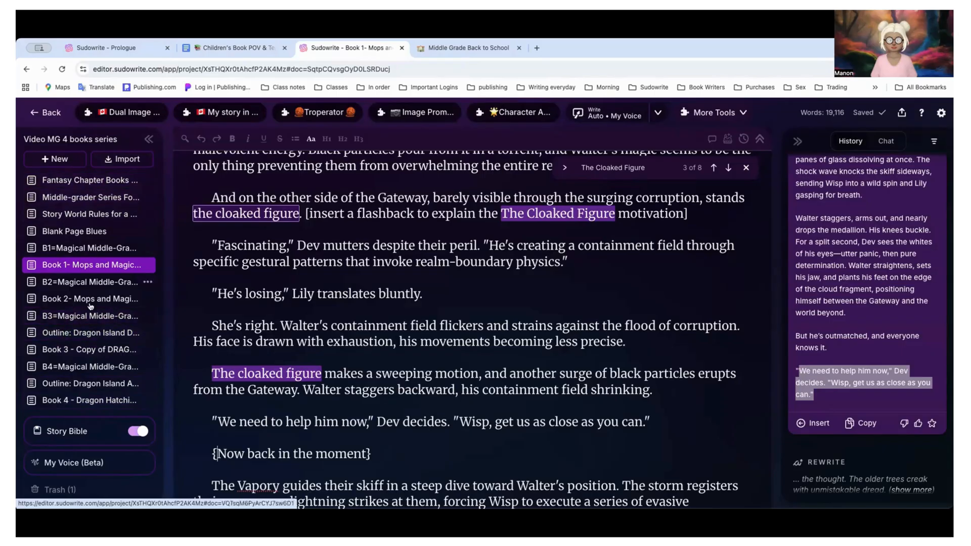
{"action": "left_click", "coordinate": [93, 431]}
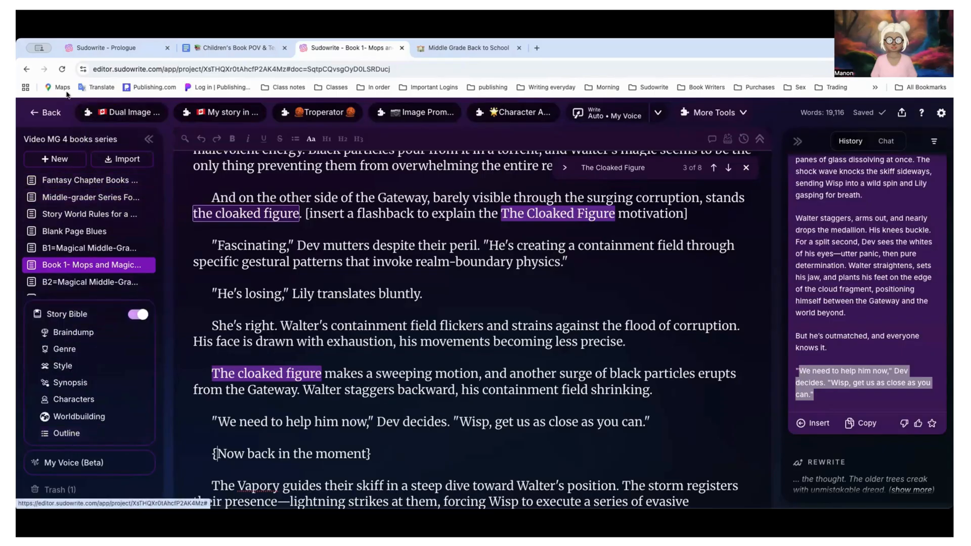
Open the BOOK 2 CHAPTER BIBLE document in the Book 2 project and view its Scene 1 illustrations.
{"action": "left_click", "coordinate": [101, 49]}
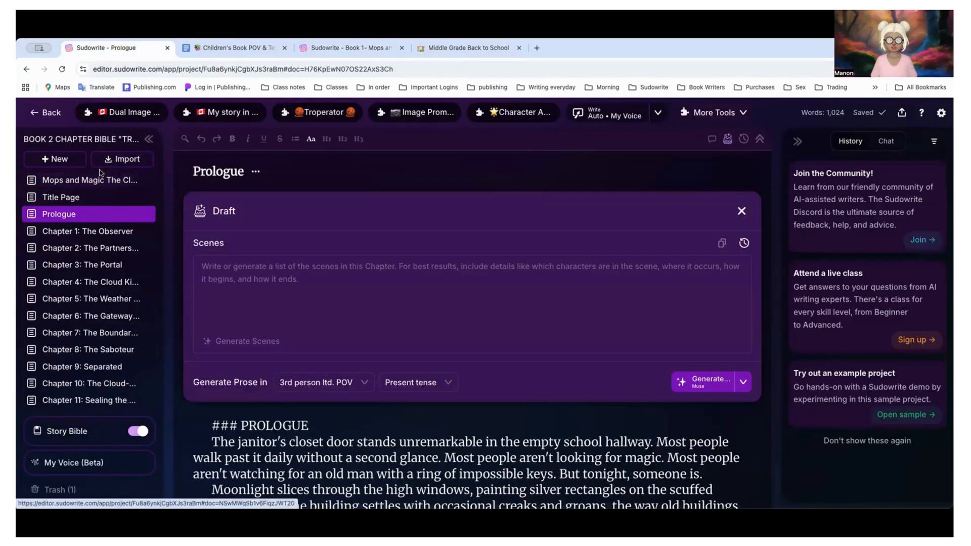
{"action": "scroll", "coordinate": [91, 183], "scroll_direction": "down", "scroll_amount": 3}
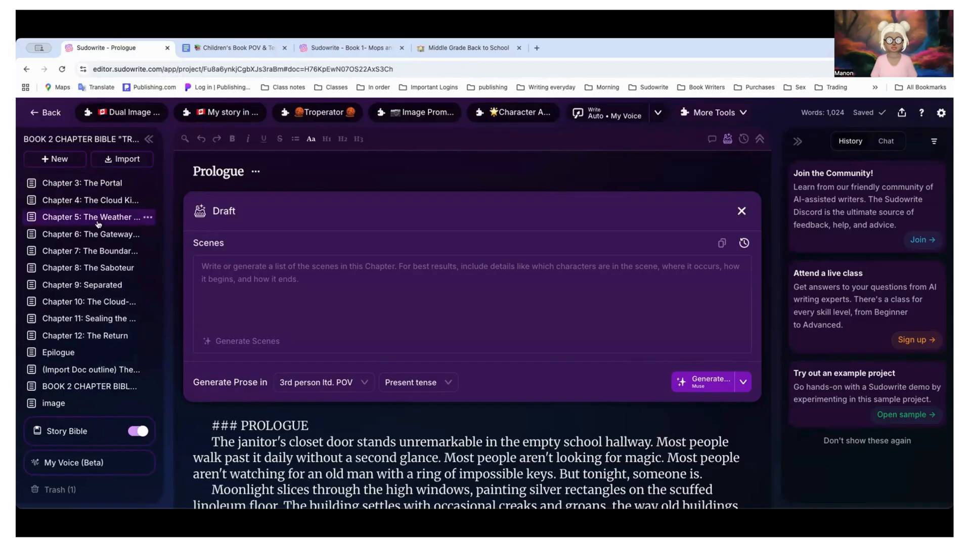
{"action": "left_click", "coordinate": [68, 387]}
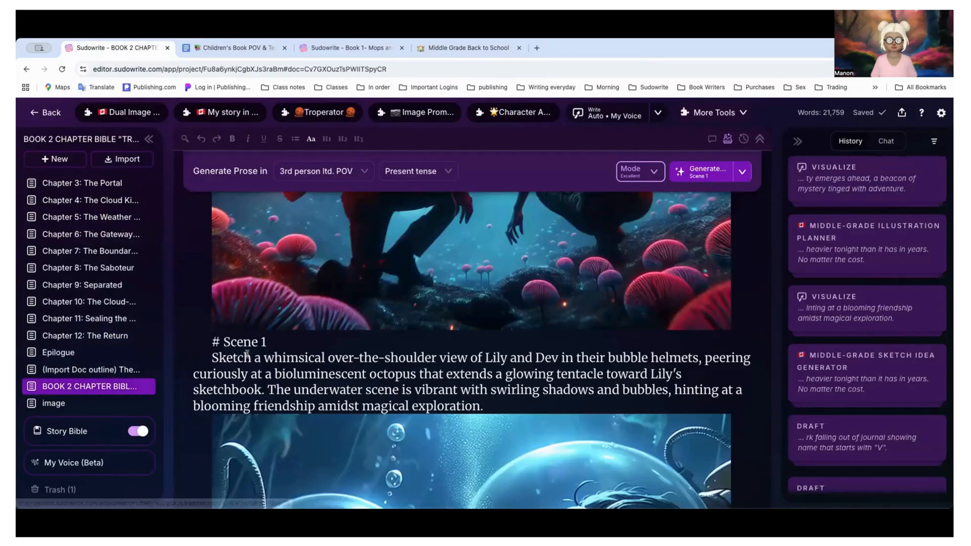
{"action": "scroll", "coordinate": [247, 354], "scroll_direction": "down", "scroll_amount": 7}
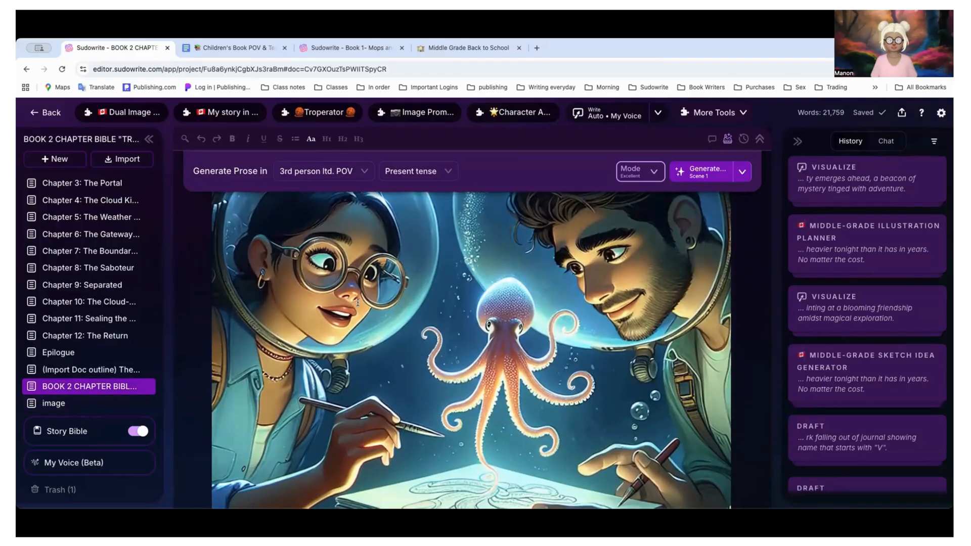
Leave the BOOK 2 project, create a new empty project in the Videos folder, and return to the folder.
{"action": "left_click", "coordinate": [45, 113]}
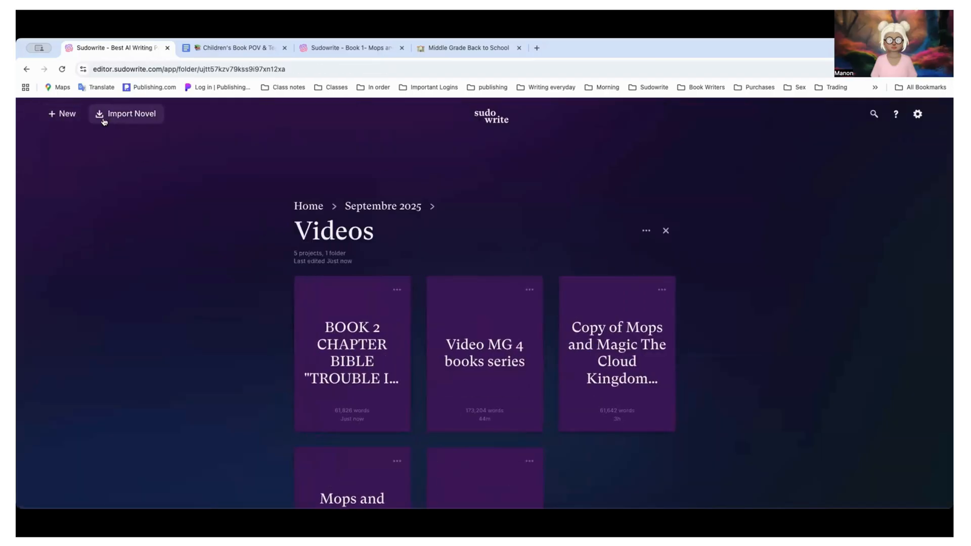
{"action": "left_click", "coordinate": [62, 114]}
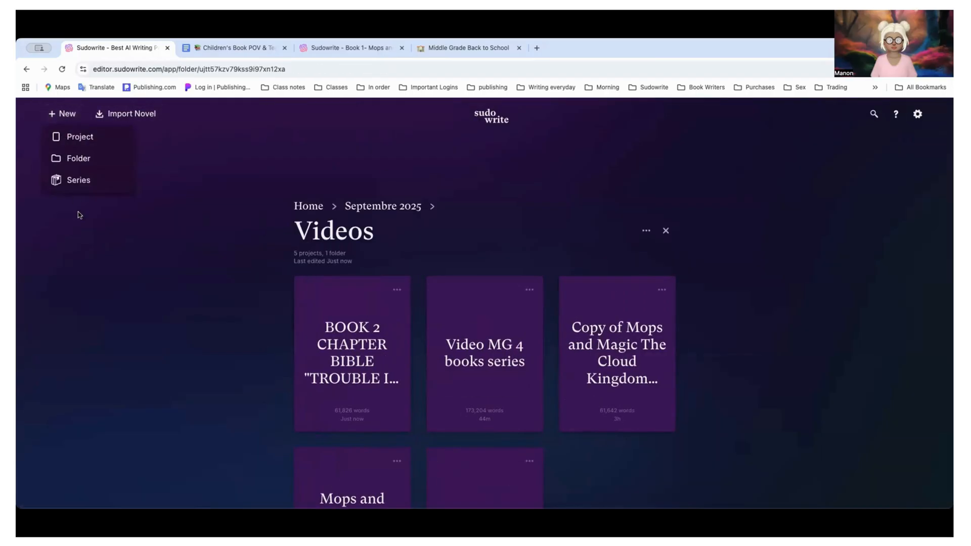
{"action": "left_click", "coordinate": [82, 138]}
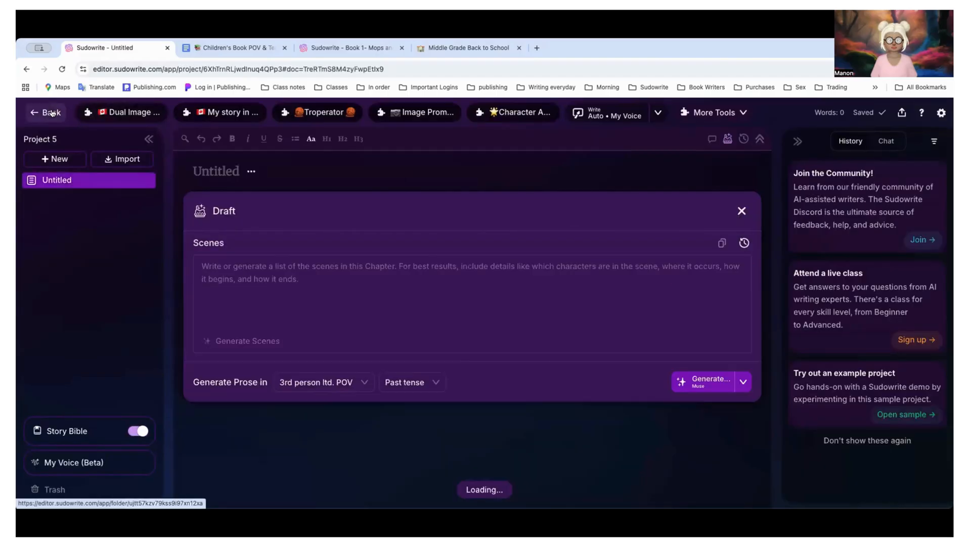
{"action": "left_click", "coordinate": [51, 112]}
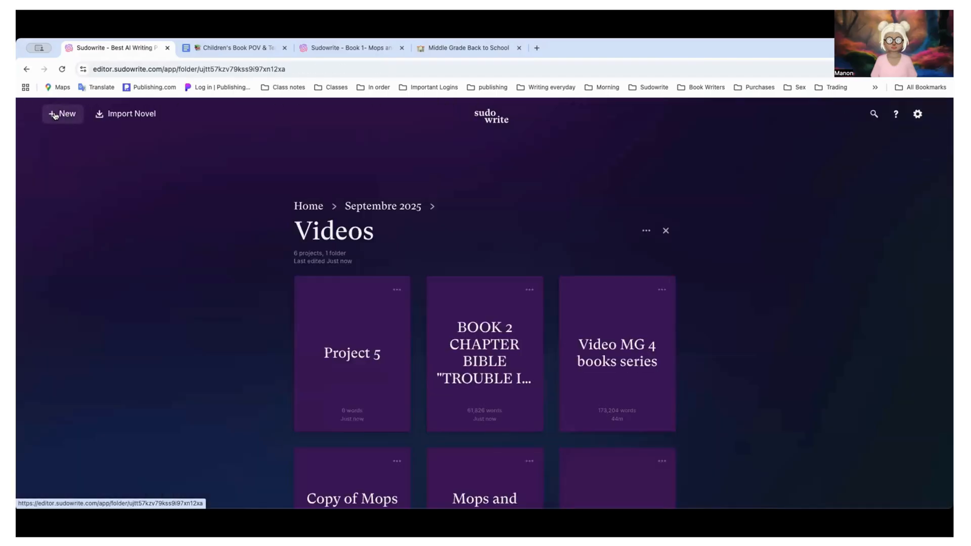
Reopen the BOOK 2 CHAPTER BIBLE project and view its scene list and the octopus illustration below the draft.
{"action": "left_click", "coordinate": [482, 339]}
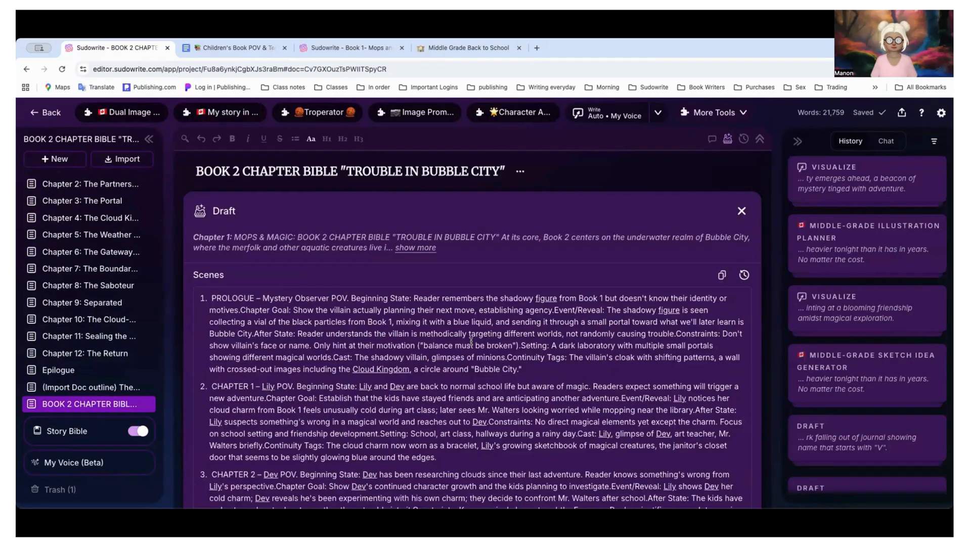
{"action": "scroll", "coordinate": [472, 341], "scroll_direction": "down", "scroll_amount": 2}
{"action": "scroll", "coordinate": [472, 341], "scroll_direction": "down", "scroll_amount": 20}
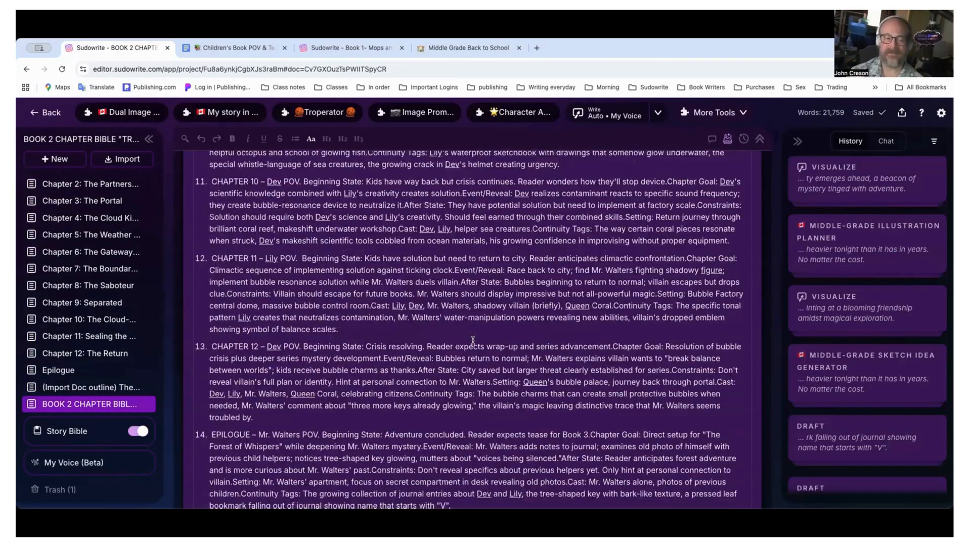
{"action": "scroll", "coordinate": [473, 341], "scroll_direction": "down", "scroll_amount": 15}
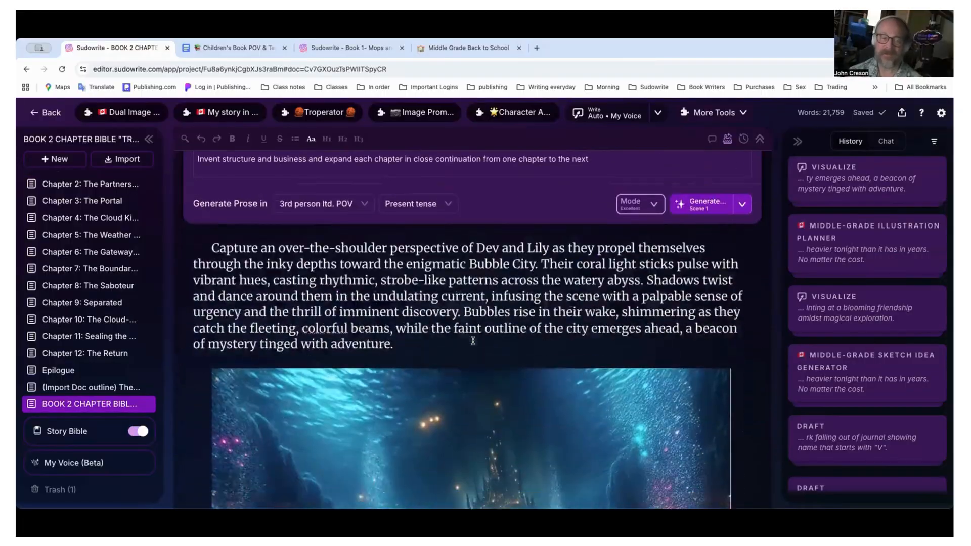
{"action": "scroll", "coordinate": [472, 341], "scroll_direction": "down", "scroll_amount": 15}
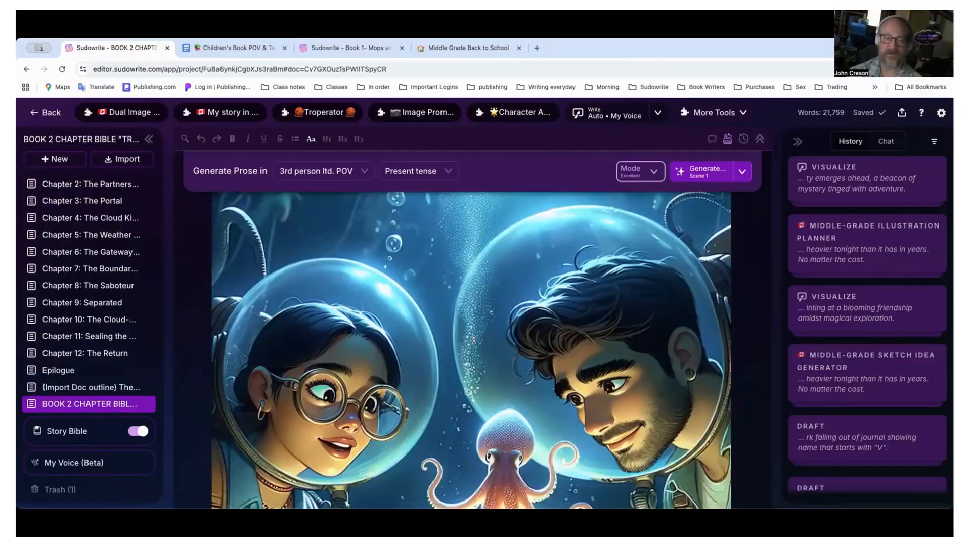
{"action": "scroll", "coordinate": [473, 341], "scroll_direction": "up", "scroll_amount": 3}
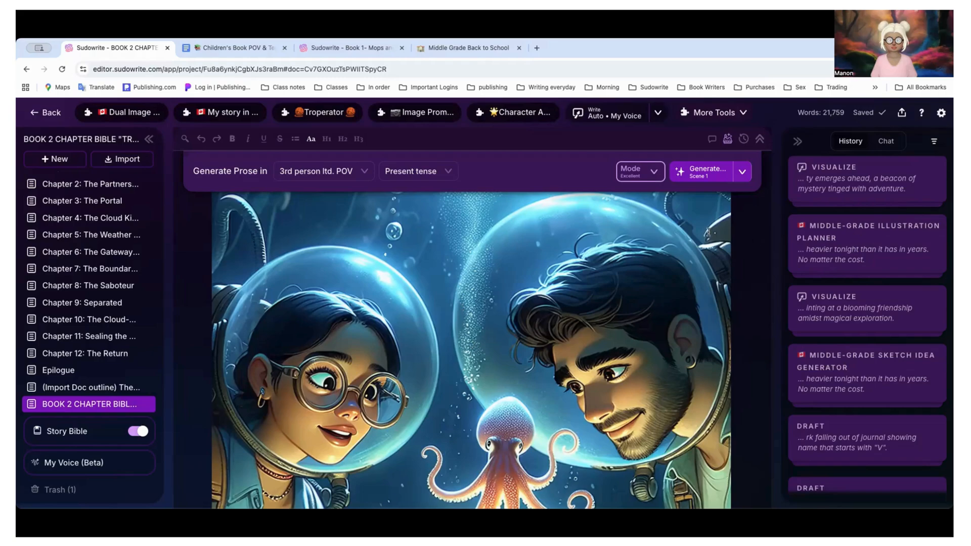
Look at the plugin list in the Children's Book guide and the Book 1 manuscript, and return to the Book 2 octopus illustration.
{"action": "left_click", "coordinate": [256, 51]}
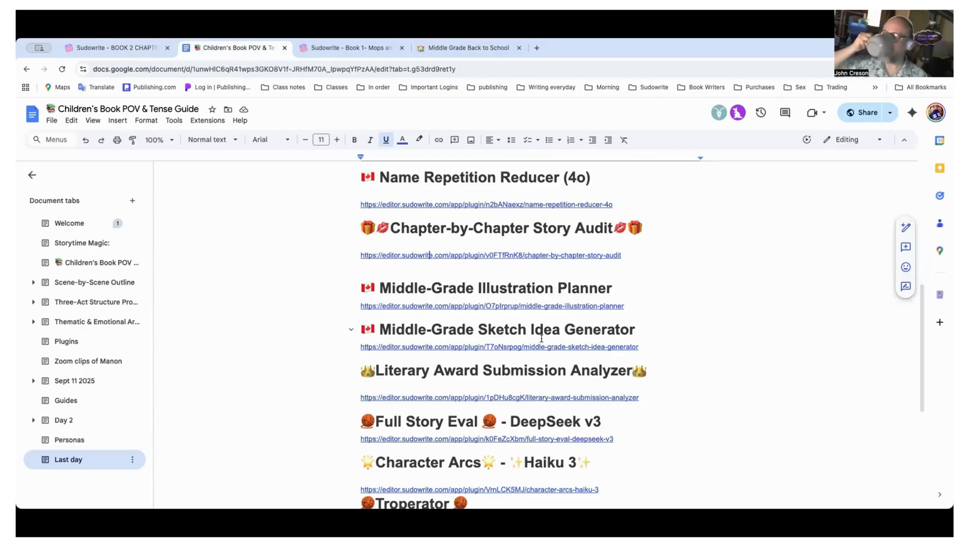
{"action": "left_click", "coordinate": [356, 51]}
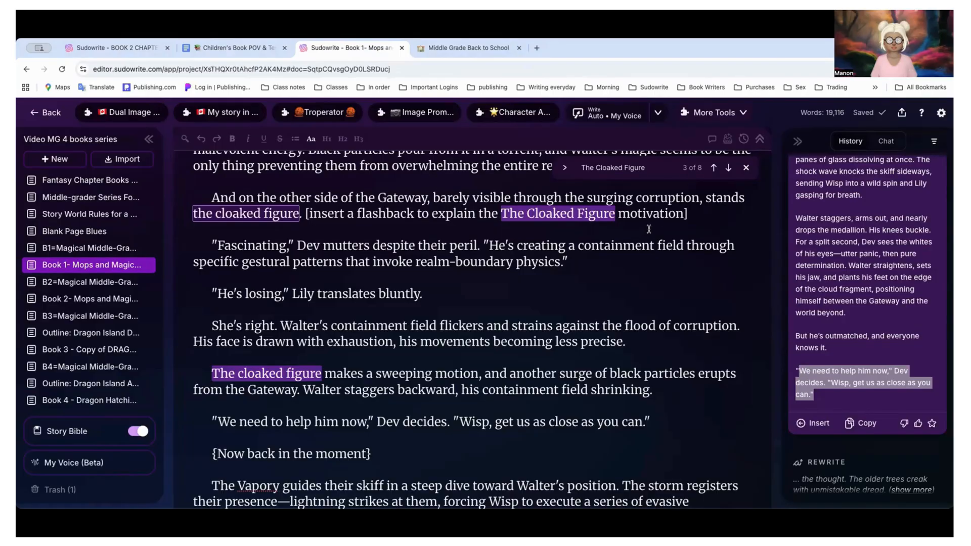
{"action": "left_click", "coordinate": [127, 49]}
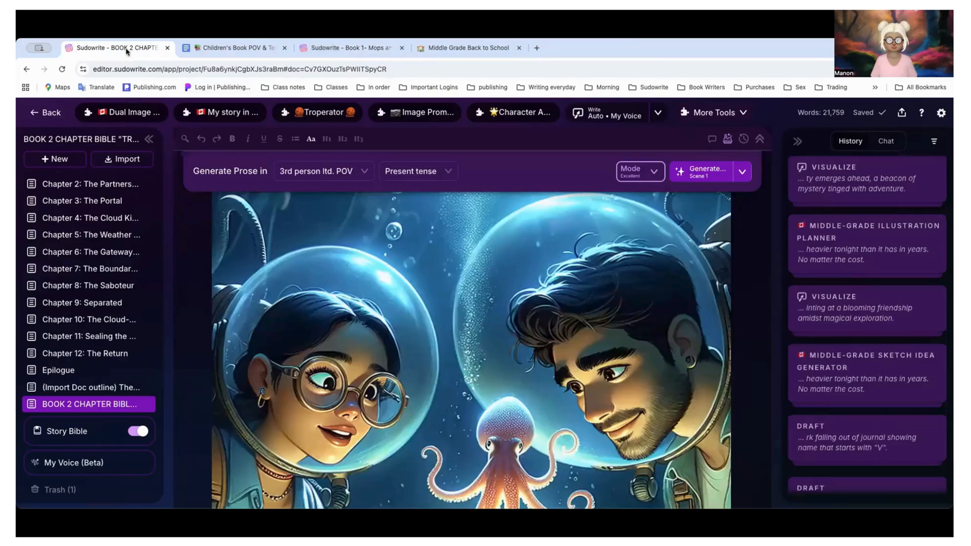
{"action": "scroll", "coordinate": [360, 339], "scroll_direction": "down", "scroll_amount": 5}
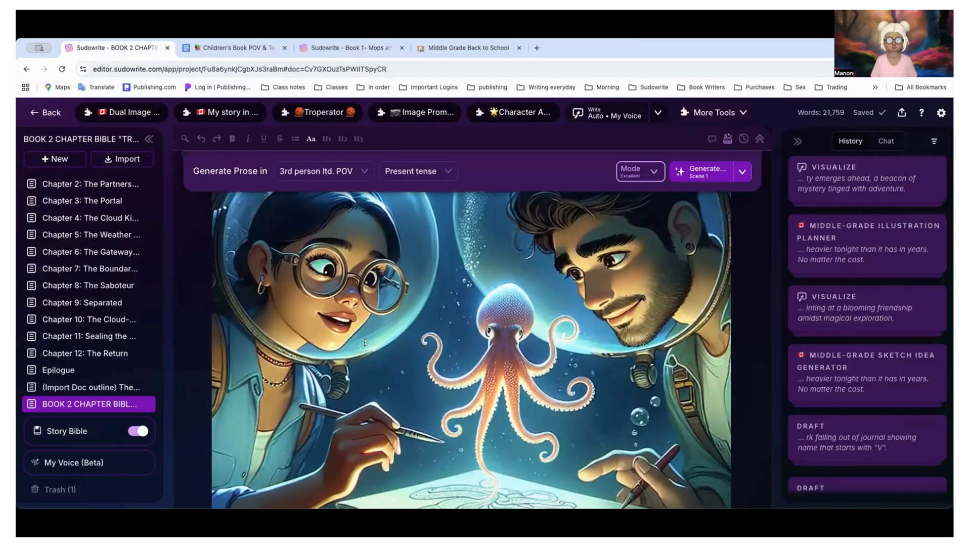
{"action": "scroll", "coordinate": [365, 342], "scroll_direction": "up", "scroll_amount": 6}
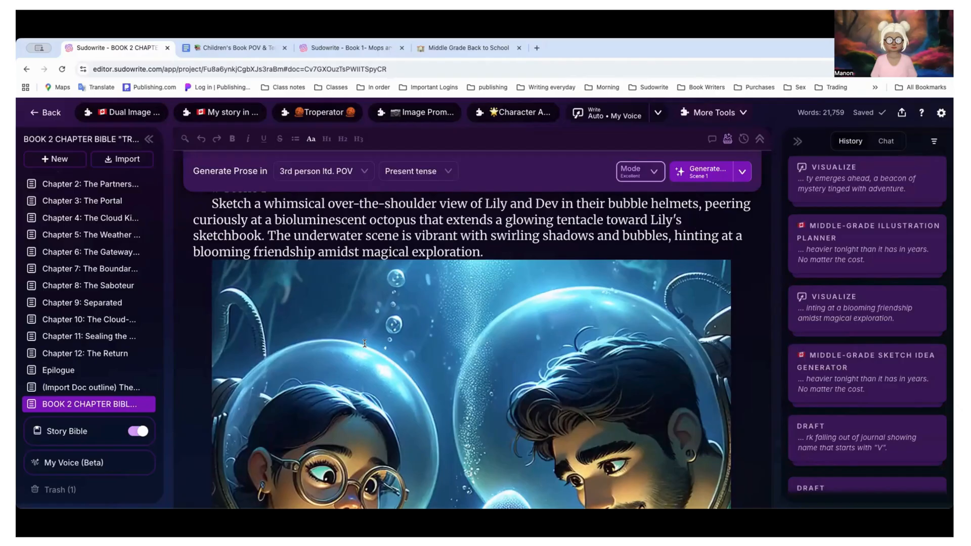
{"action": "scroll", "coordinate": [365, 344], "scroll_direction": "down", "scroll_amount": 1}
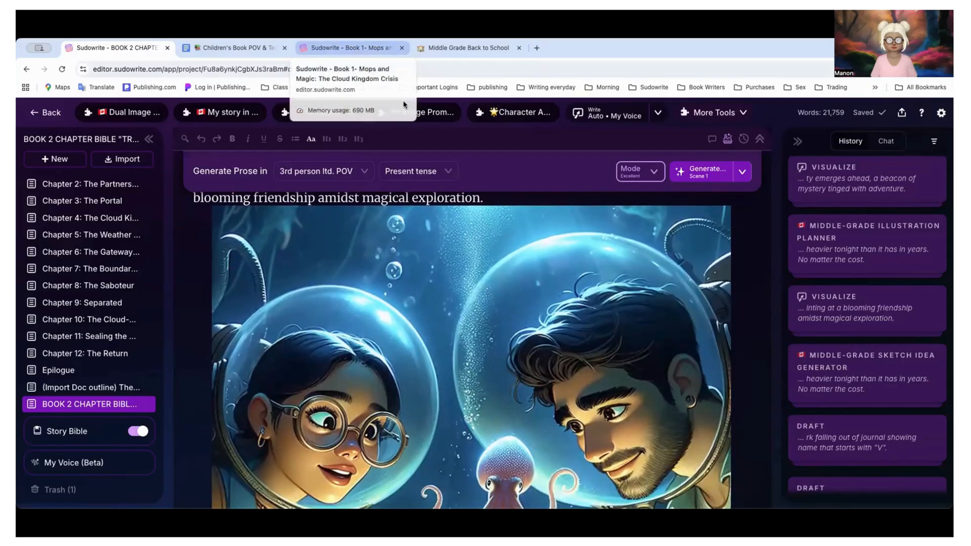
Expand the octopus image's Visualize entry in the history and review both underwater illustrations and the prologue in the document.
{"action": "left_click", "coordinate": [830, 314]}
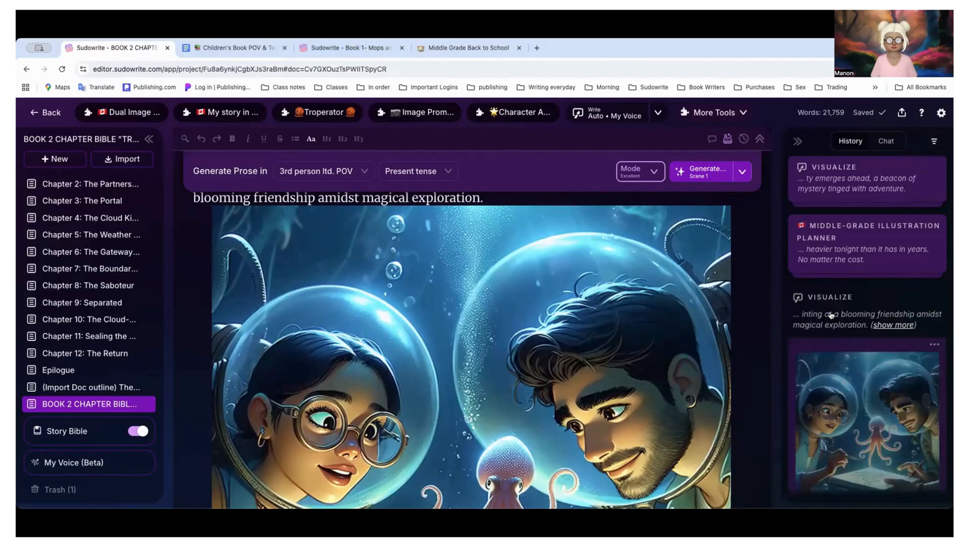
{"action": "right_click", "coordinate": [831, 191]}
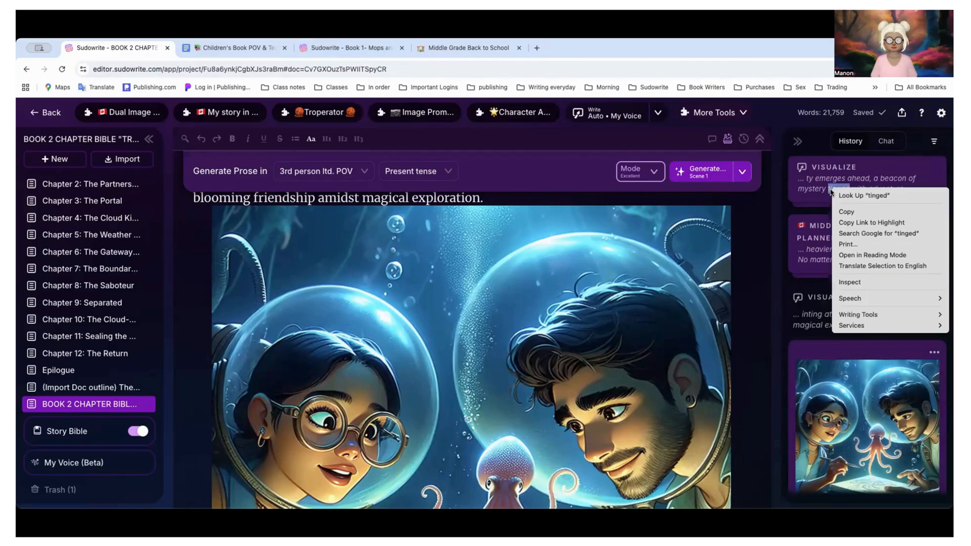
{"action": "right_click", "coordinate": [829, 177]}
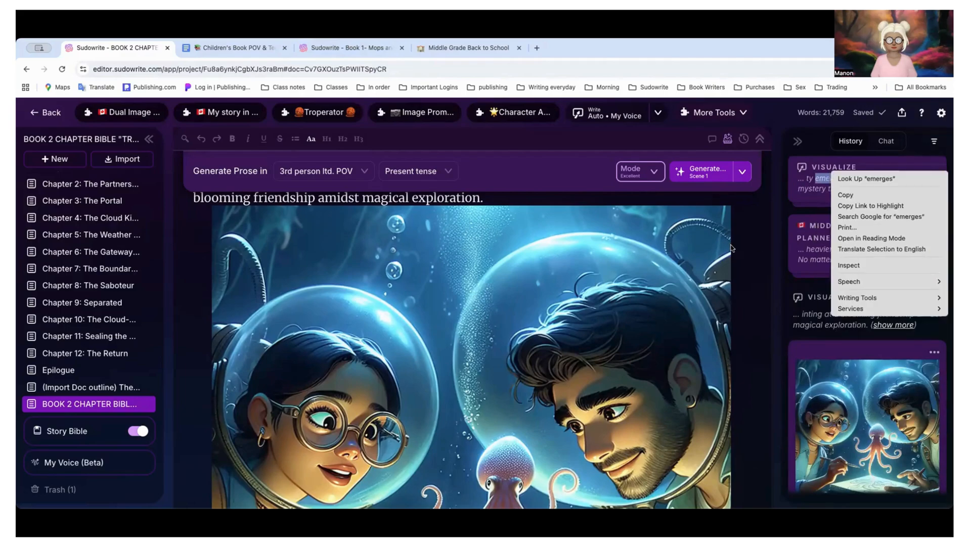
{"action": "left_click", "coordinate": [665, 249]}
{"action": "scroll", "coordinate": [665, 248], "scroll_direction": "down", "scroll_amount": 5}
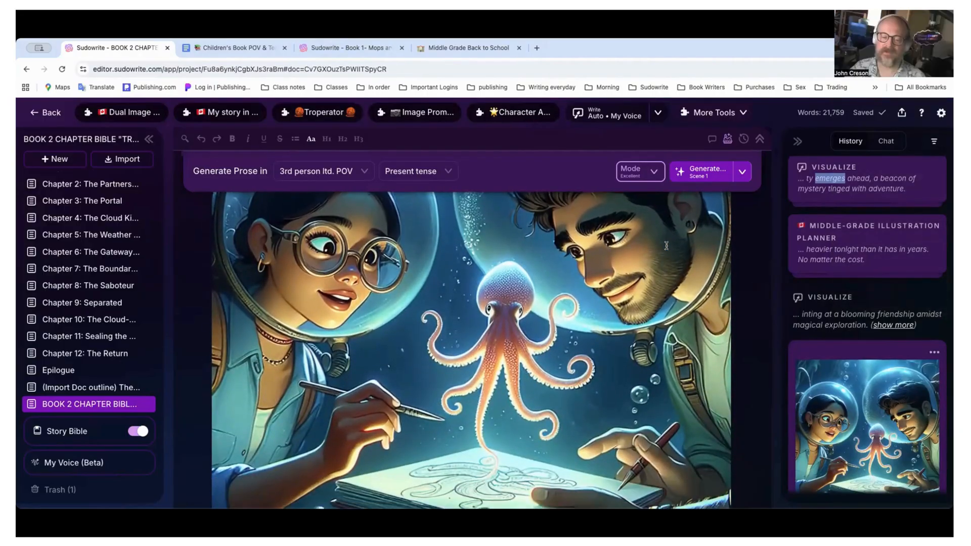
{"action": "scroll", "coordinate": [666, 246], "scroll_direction": "down", "scroll_amount": 10}
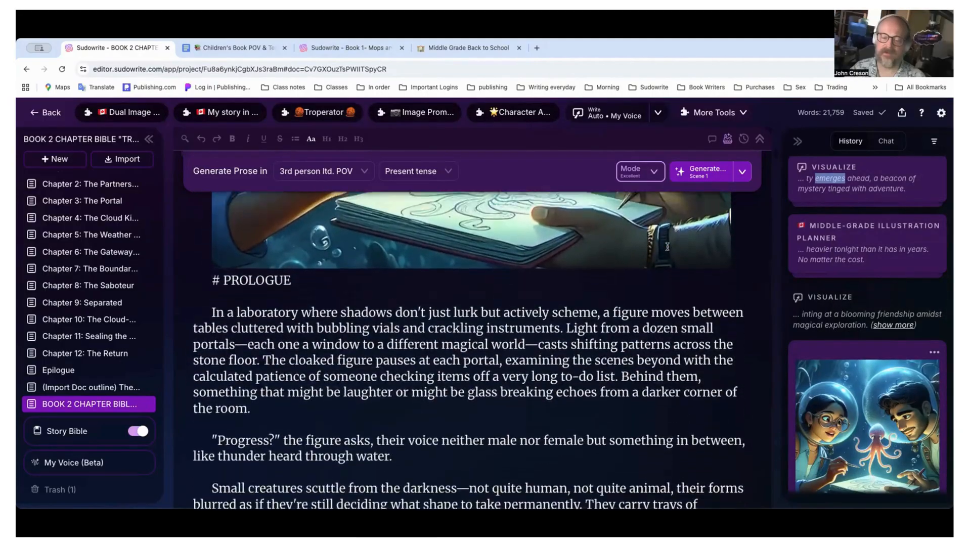
{"action": "scroll", "coordinate": [667, 246], "scroll_direction": "up", "scroll_amount": 12}
{"action": "scroll", "coordinate": [667, 247], "scroll_direction": "up", "scroll_amount": 10}
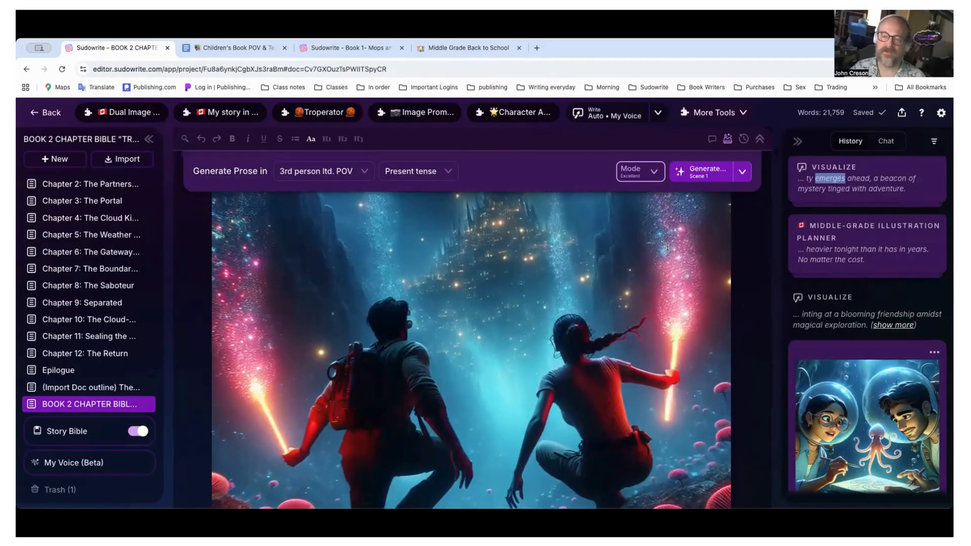
Expand the Middle-Grade Sketch Idea Generator entry in the history and highlight its full octopus sketch prompt.
{"action": "scroll", "coordinate": [858, 272], "scroll_direction": "down", "scroll_amount": 5}
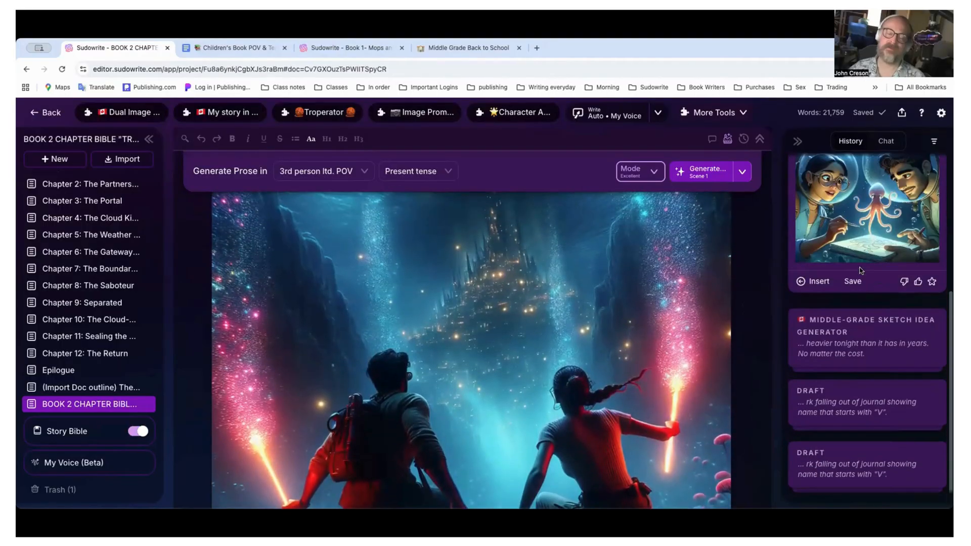
{"action": "left_click", "coordinate": [838, 329]}
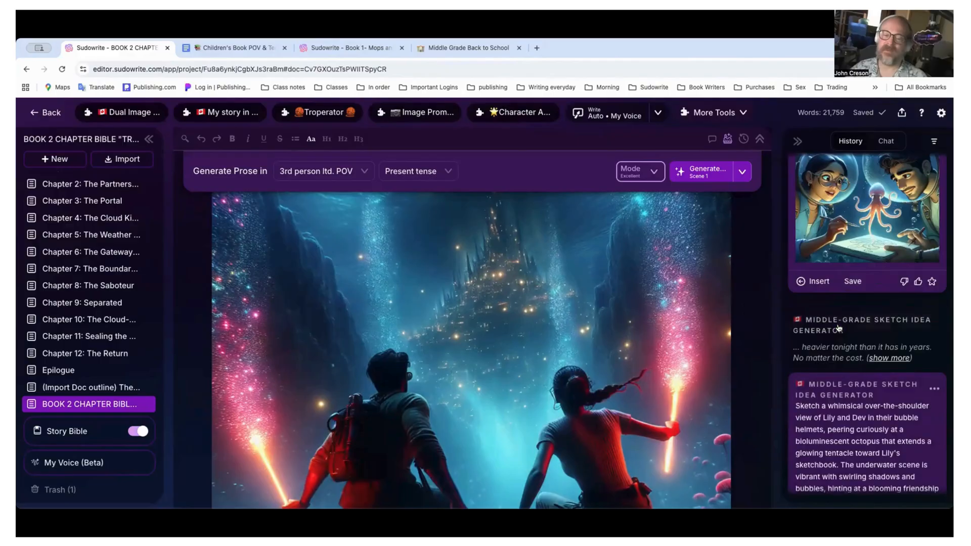
{"action": "scroll", "coordinate": [842, 303], "scroll_direction": "down", "scroll_amount": 3}
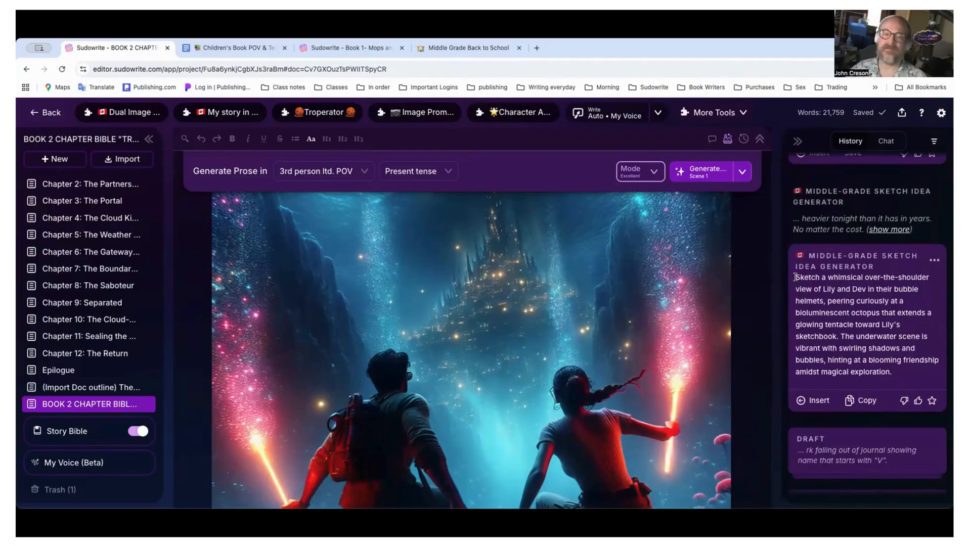
{"action": "mouse_move", "coordinate": [795, 277]}
{"action": "left_mouse_down"}
{"action": "mouse_move", "coordinate": [910, 352]}
{"action": "mouse_move", "coordinate": [901, 369]}
{"action": "left_mouse_up"}
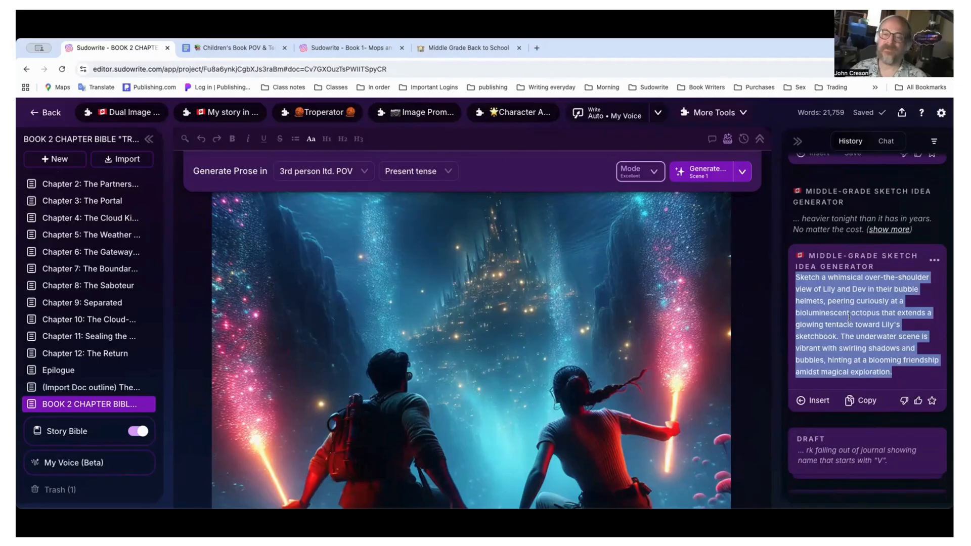
{"action": "scroll", "coordinate": [850, 317], "scroll_direction": "up", "scroll_amount": 7}
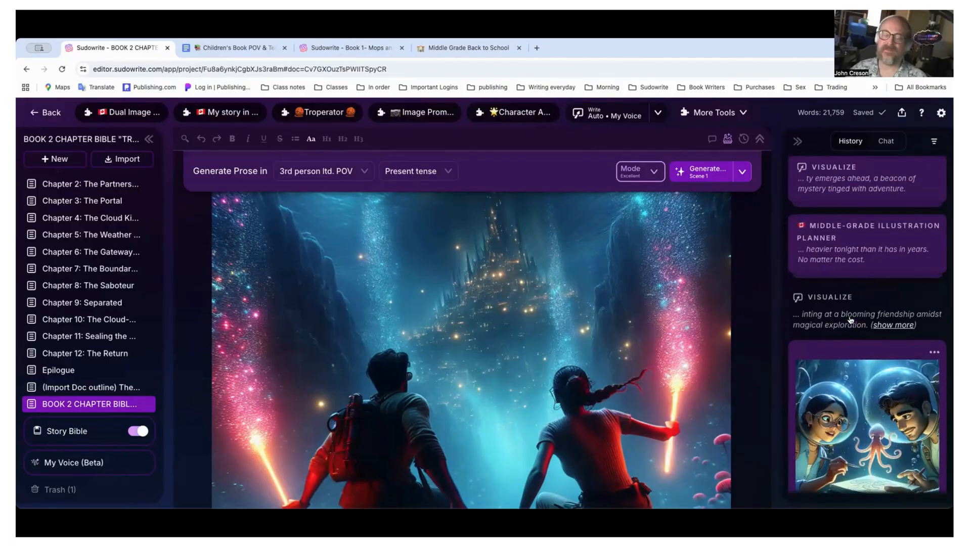
Expand the Bubble City Visualize entry and show the full prompts behind both the Bubble City and octopus images.
{"action": "left_click", "coordinate": [860, 192]}
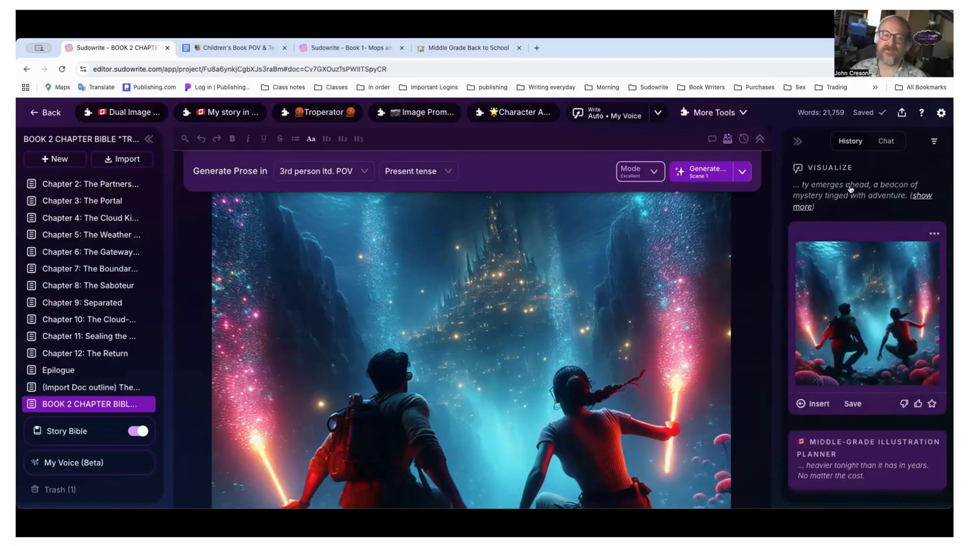
{"action": "left_click", "coordinate": [922, 196]}
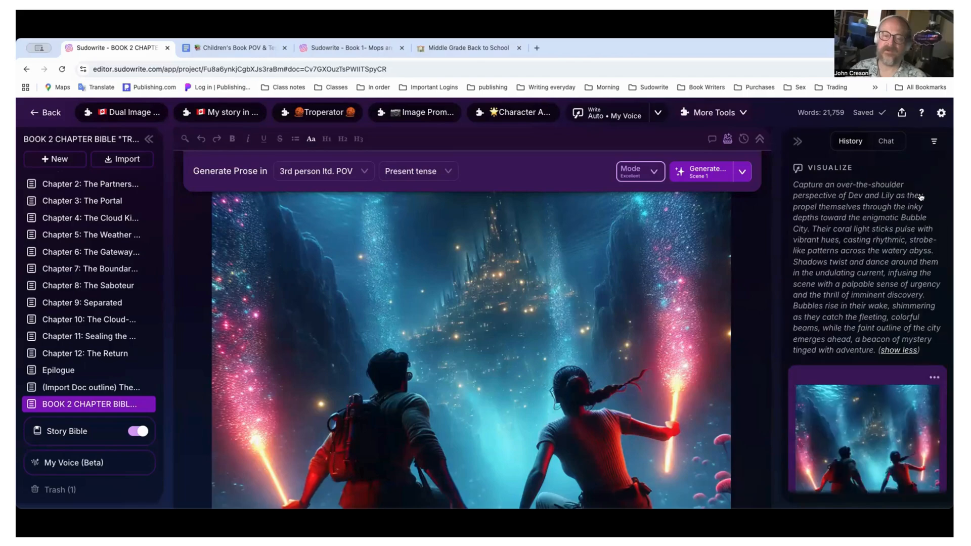
{"action": "scroll", "coordinate": [895, 210], "scroll_direction": "down", "scroll_amount": 8}
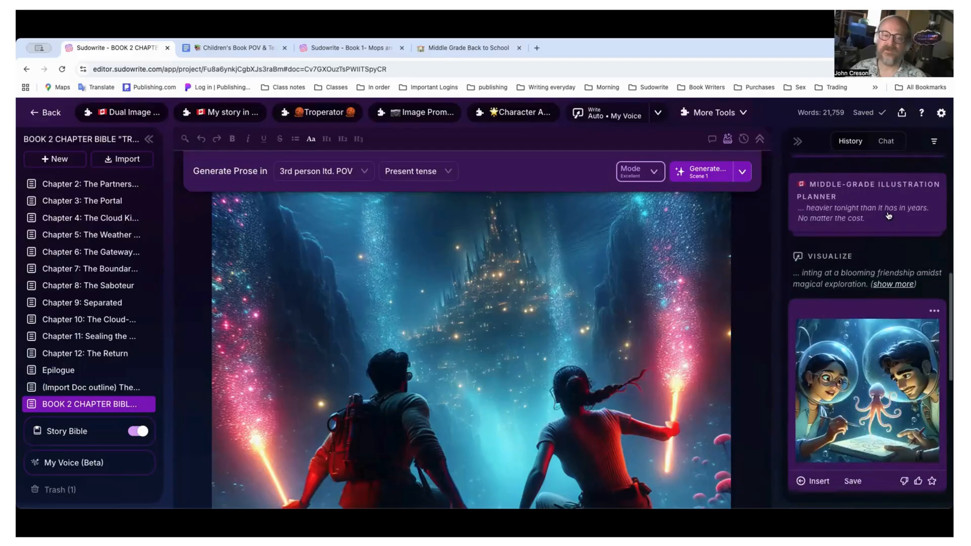
{"action": "scroll", "coordinate": [888, 216], "scroll_direction": "down", "scroll_amount": 2}
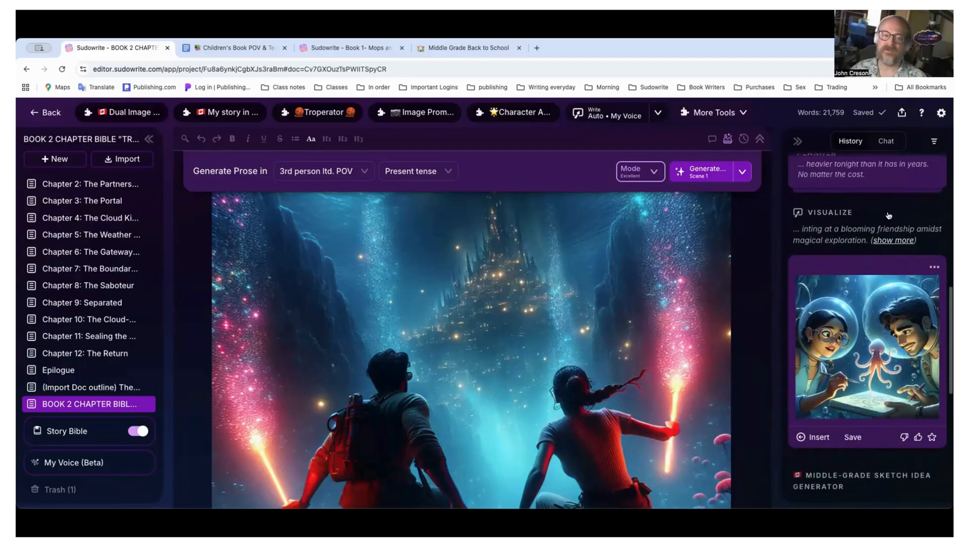
{"action": "left_click", "coordinate": [901, 239]}
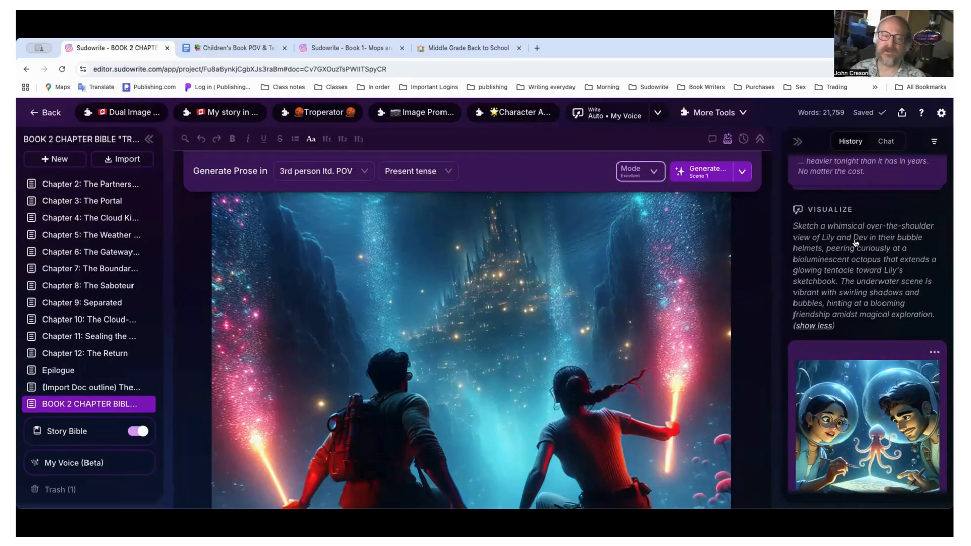
Copy the octopus prompt text from the Middle-Grade Sketch Idea Generator result and view the Bubble City description in the document.
{"action": "scroll", "coordinate": [862, 253], "scroll_direction": "down", "scroll_amount": 6}
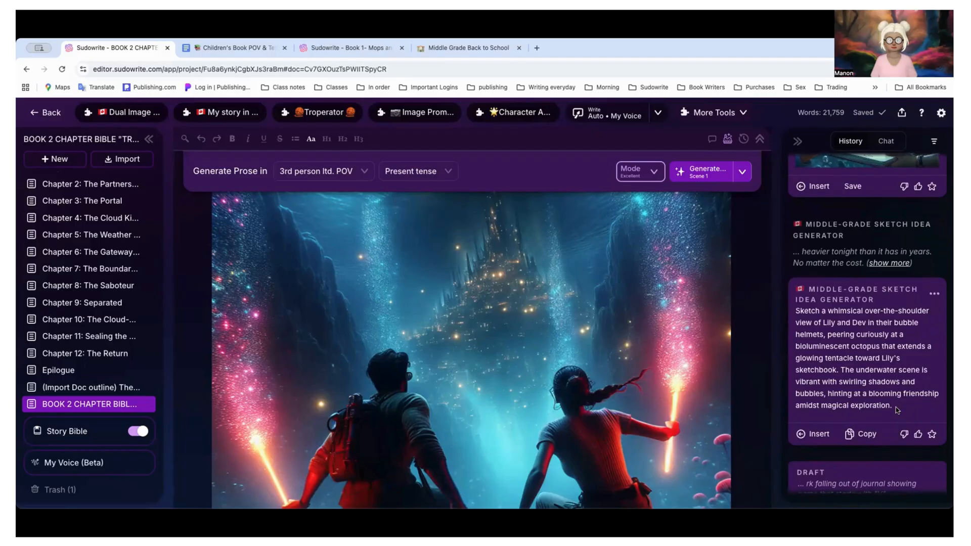
{"action": "mouse_move", "coordinate": [896, 408]}
{"action": "left_mouse_down"}
{"action": "mouse_move", "coordinate": [798, 323]}
{"action": "mouse_move", "coordinate": [796, 309]}
{"action": "mouse_move", "coordinate": [796, 318]}
{"action": "left_mouse_up"}
{"action": "key", "text": "ctrl+c"}
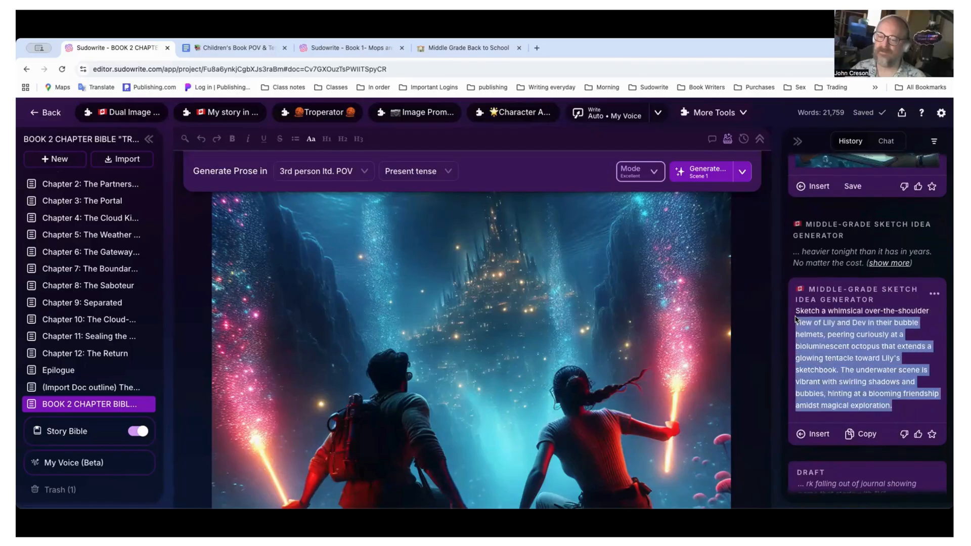
{"action": "scroll", "coordinate": [615, 302], "scroll_direction": "up", "scroll_amount": 15}
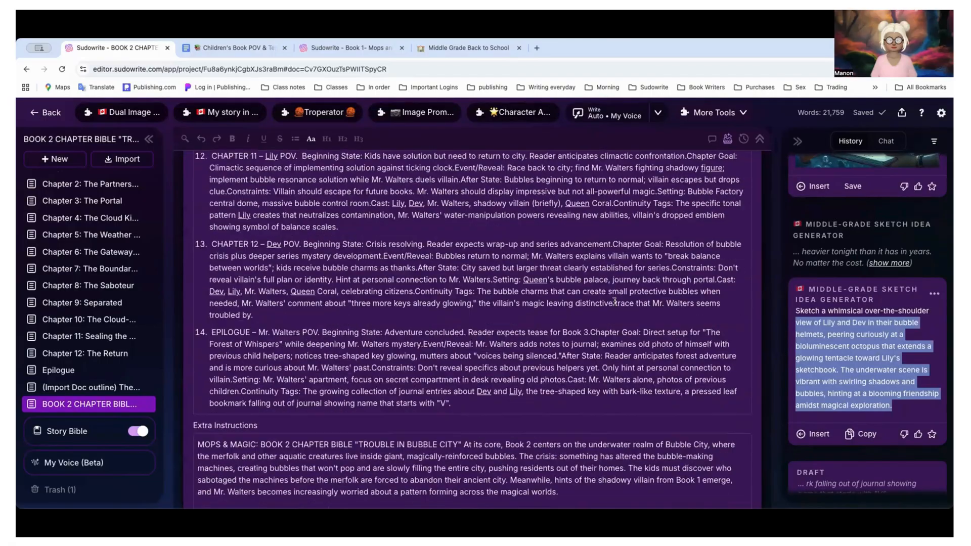
{"action": "scroll", "coordinate": [615, 302], "scroll_direction": "down", "scroll_amount": 8}
{"action": "scroll", "coordinate": [616, 304], "scroll_direction": "up", "scroll_amount": 5}
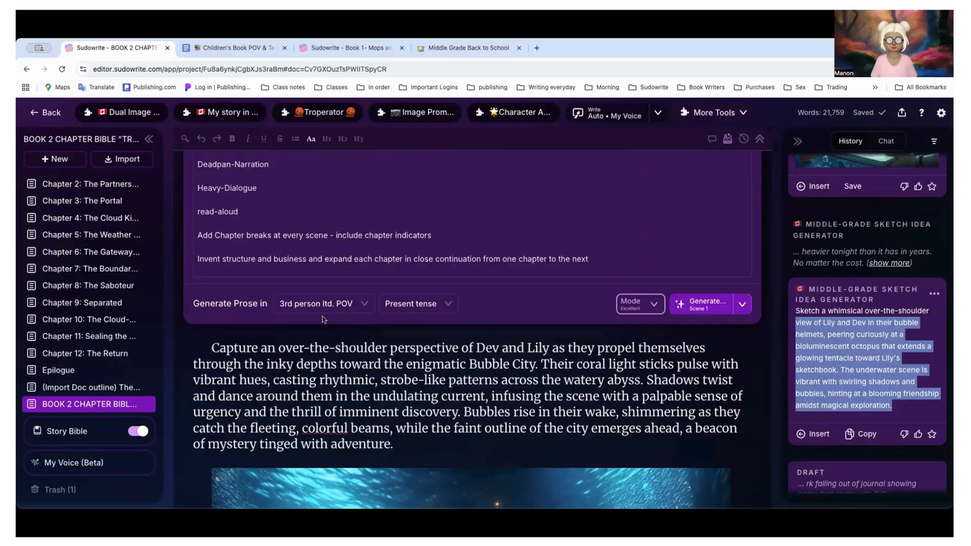
Paste the copied octopus prompt on a new line above the Bubble City description, directly below the Draft section.
{"action": "left_click", "coordinate": [203, 342]}
{"action": "key", "text": "Return"}
{"action": "key", "text": "Return"}
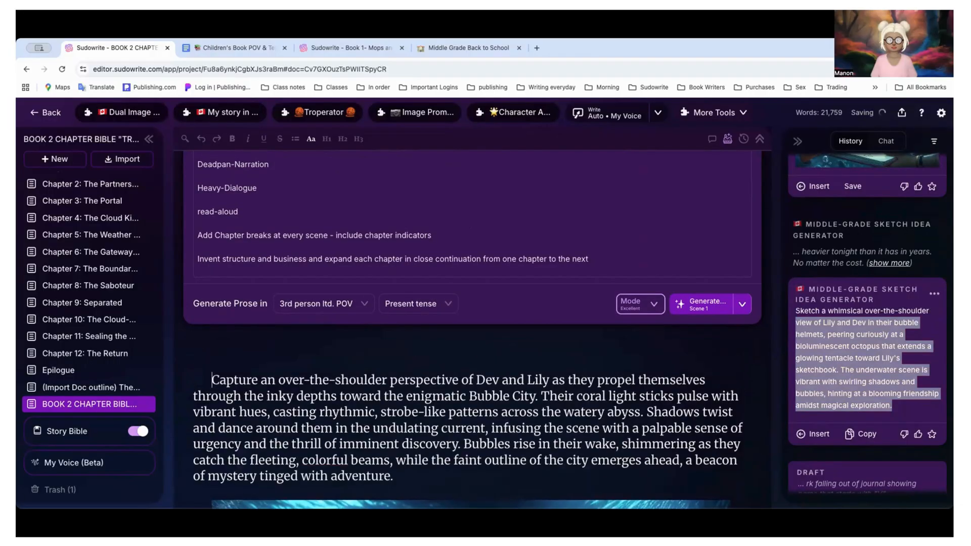
{"action": "key", "text": "Up"}
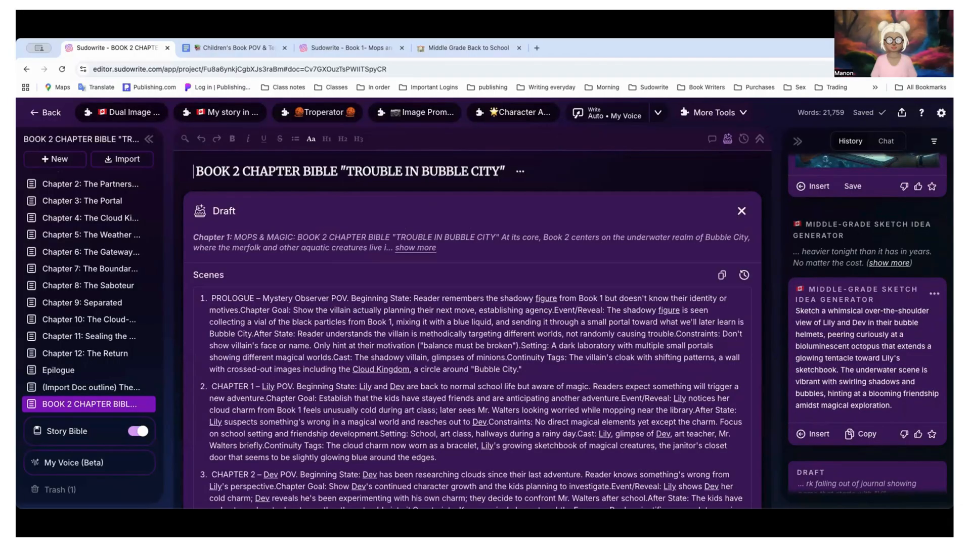
{"action": "scroll", "coordinate": [203, 342], "scroll_direction": "down", "scroll_amount": 20}
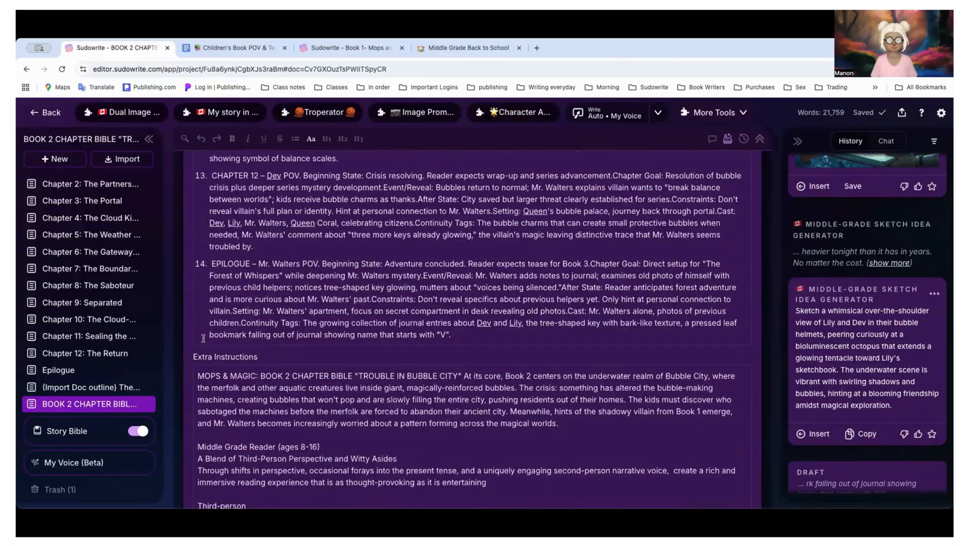
{"action": "scroll", "coordinate": [204, 339], "scroll_direction": "down", "scroll_amount": 15}
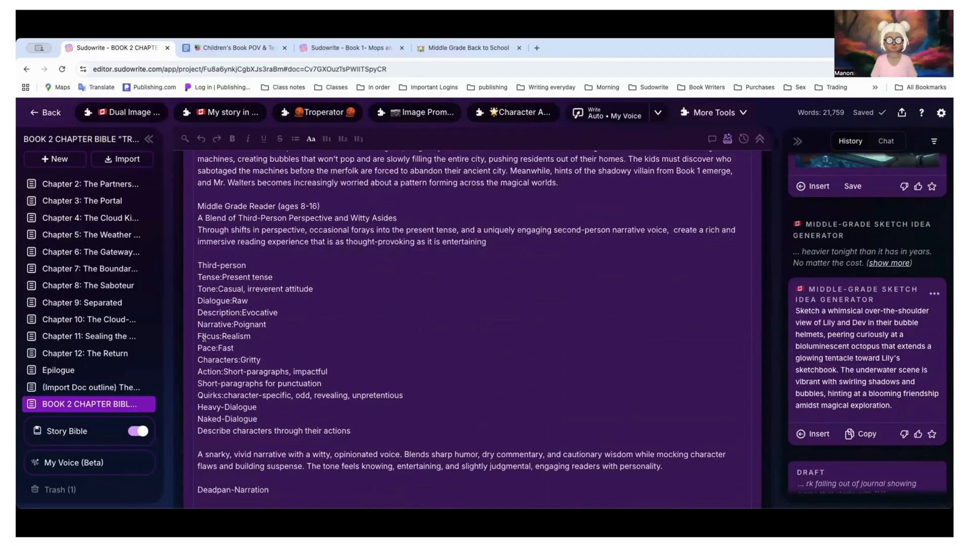
{"action": "scroll", "coordinate": [205, 339], "scroll_direction": "down", "scroll_amount": 1}
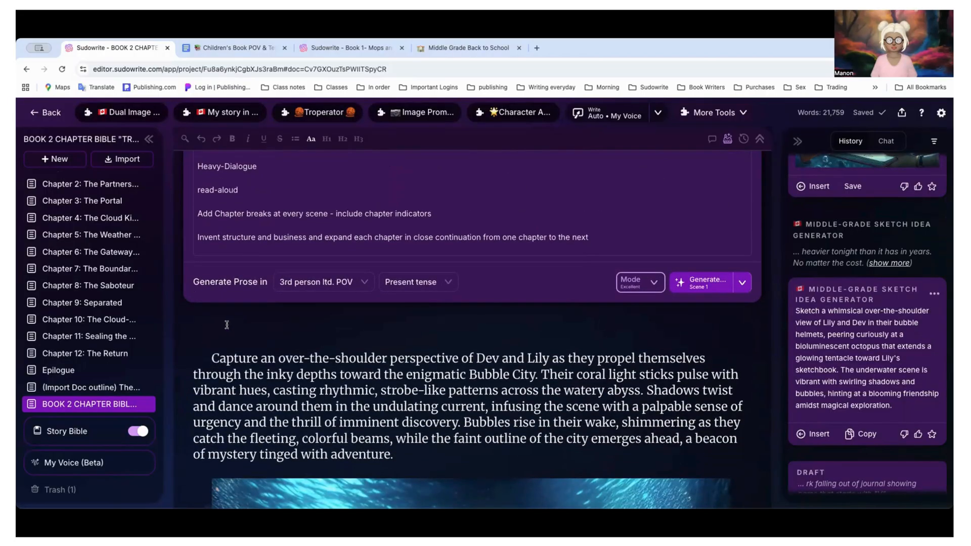
{"action": "key", "text": "ctrl+v"}
Generate an image from the pasted octopus prompt with Visualize and insert it directly below that prompt.
{"action": "left_click_drag", "start_coordinate": [211, 326], "coordinate": [266, 374]}
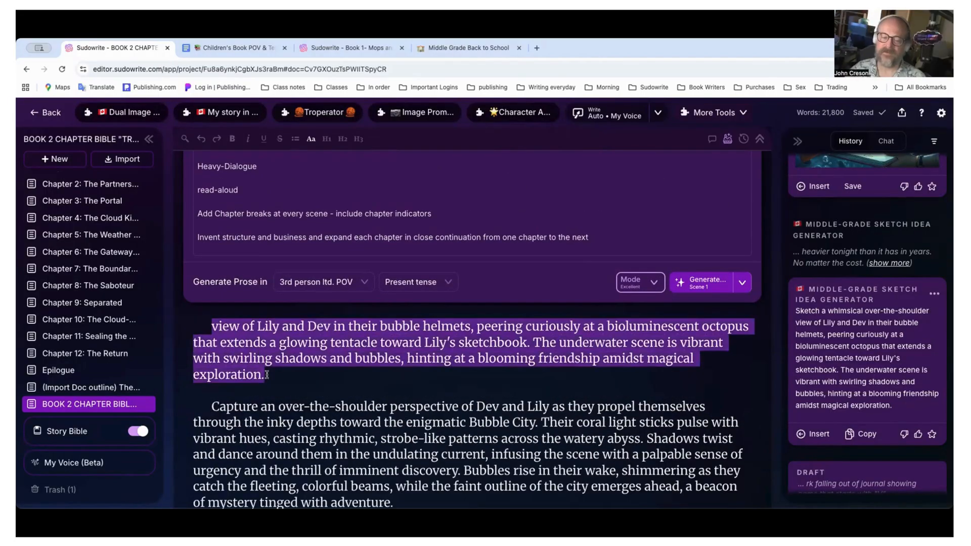
{"action": "left_click", "coordinate": [717, 113]}
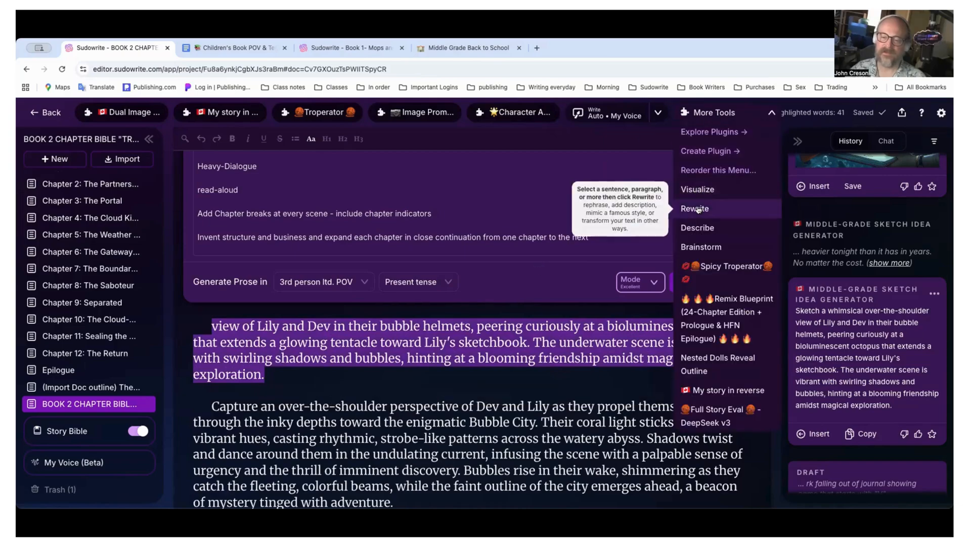
{"action": "left_click", "coordinate": [697, 190]}
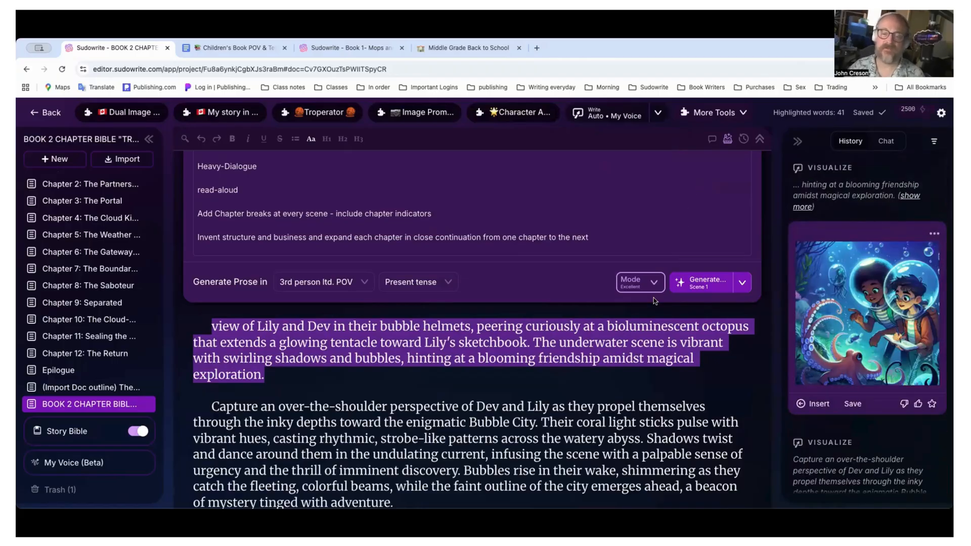
{"action": "left_click", "coordinate": [395, 374]}
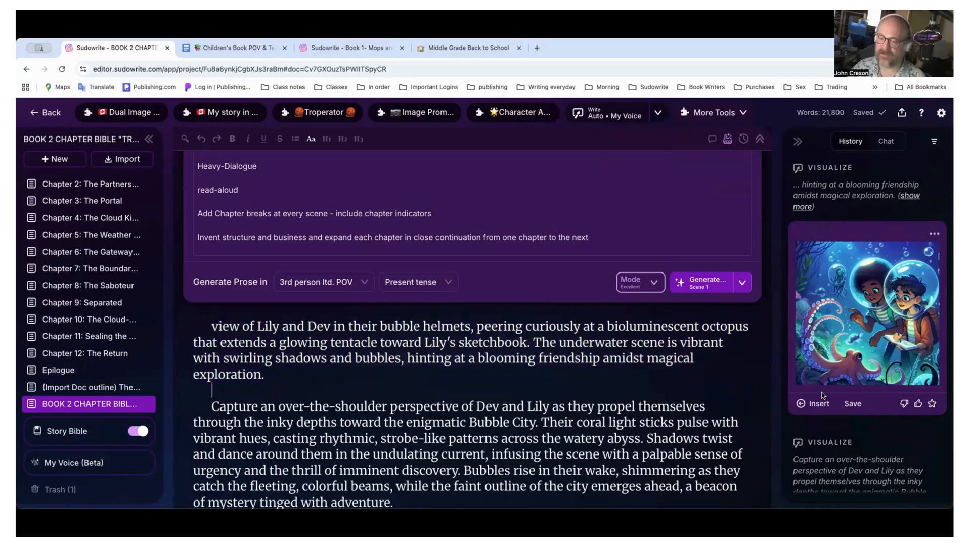
{"action": "left_click", "coordinate": [814, 403]}
Examine the inserted color octopus illustration and the Bubble City description and image beneath it.
{"action": "scroll", "coordinate": [576, 365], "scroll_direction": "down", "scroll_amount": 4}
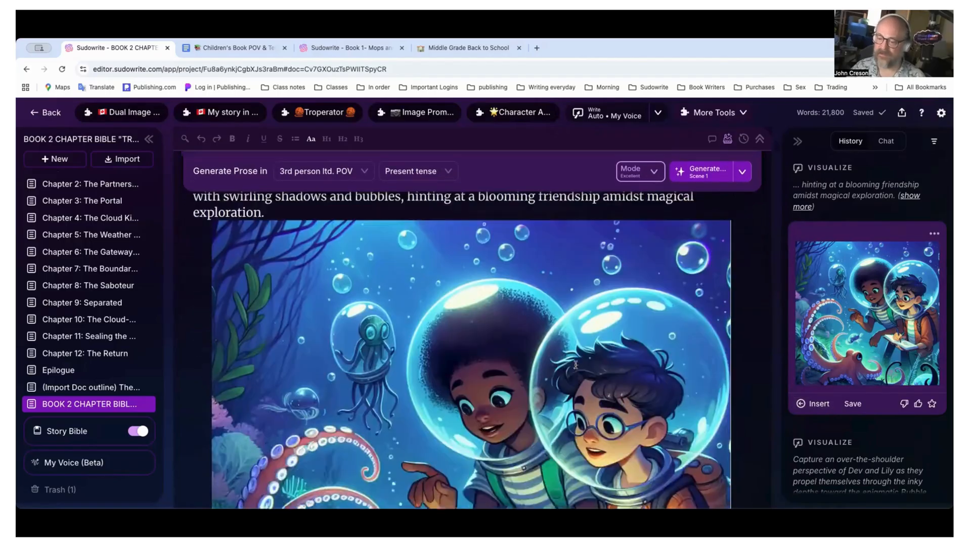
{"action": "scroll", "coordinate": [575, 365], "scroll_direction": "down", "scroll_amount": 2}
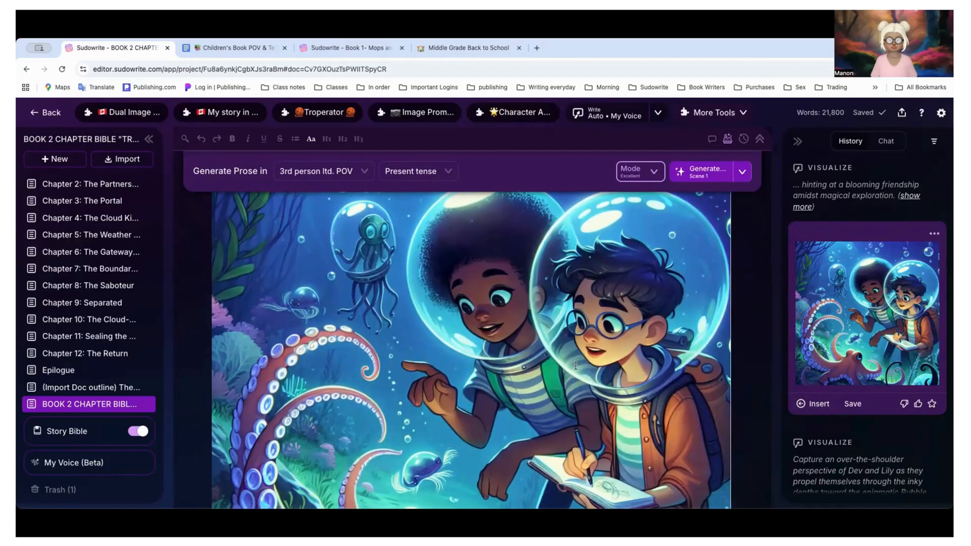
{"action": "scroll", "coordinate": [576, 365], "scroll_direction": "down", "scroll_amount": 4}
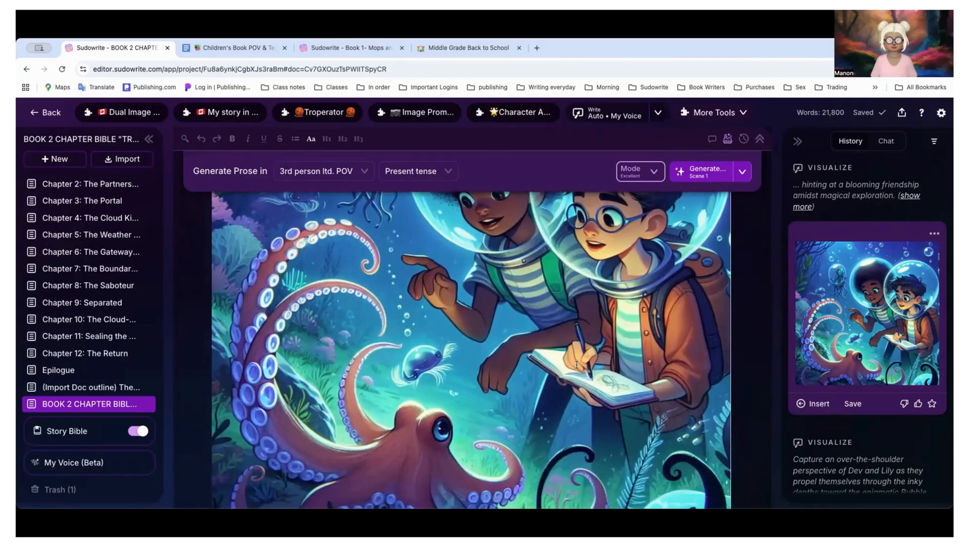
{"action": "scroll", "coordinate": [576, 365], "scroll_direction": "down", "scroll_amount": 2}
{"action": "scroll", "coordinate": [575, 365], "scroll_direction": "up", "scroll_amount": 6}
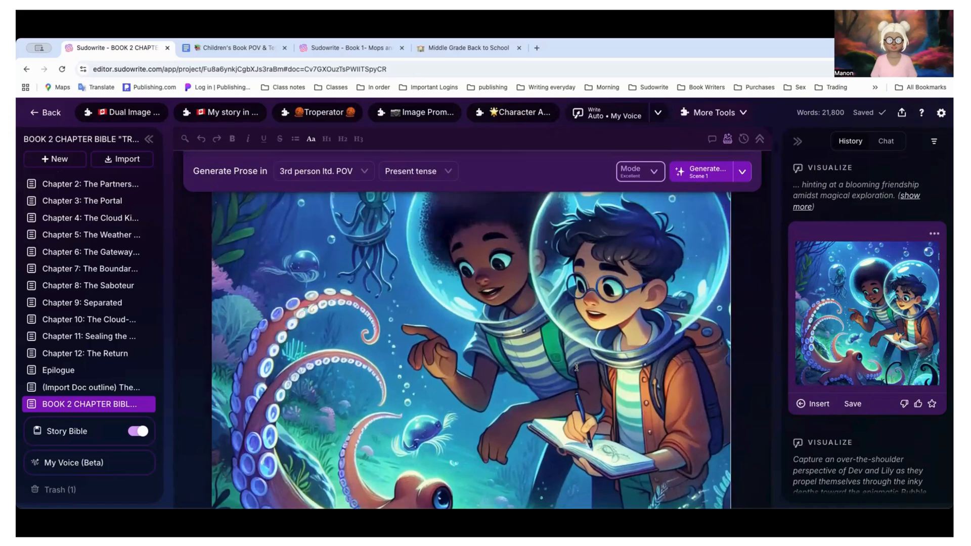
{"action": "scroll", "coordinate": [577, 366], "scroll_direction": "up", "scroll_amount": 1}
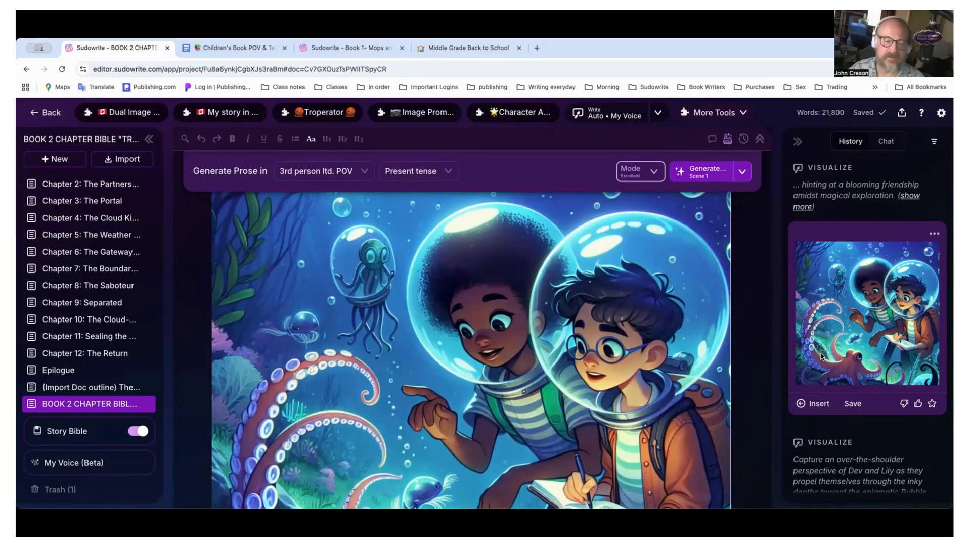
{"action": "scroll", "coordinate": [661, 338], "scroll_direction": "down", "scroll_amount": 6}
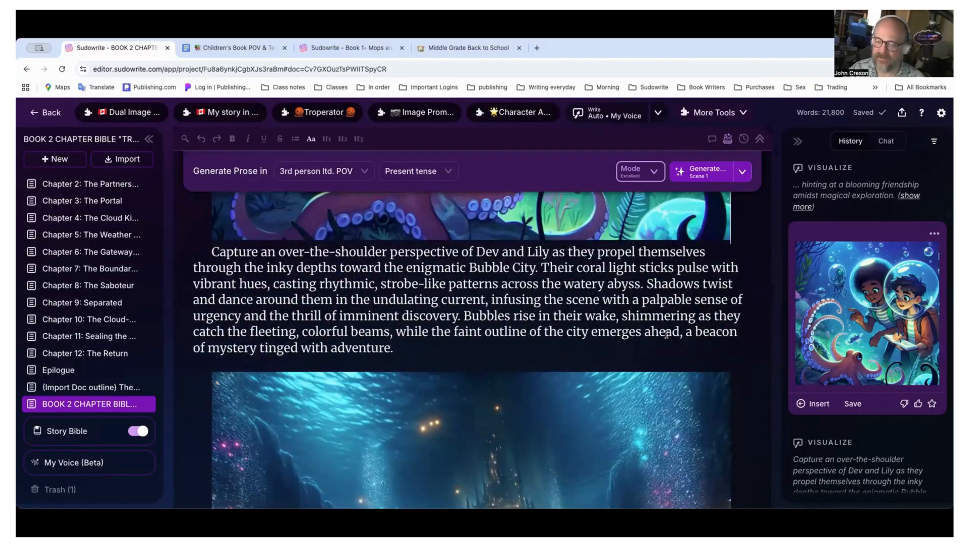
{"action": "scroll", "coordinate": [667, 345], "scroll_direction": "up", "scroll_amount": 2}
{"action": "scroll", "coordinate": [668, 345], "scroll_direction": "up", "scroll_amount": 6}
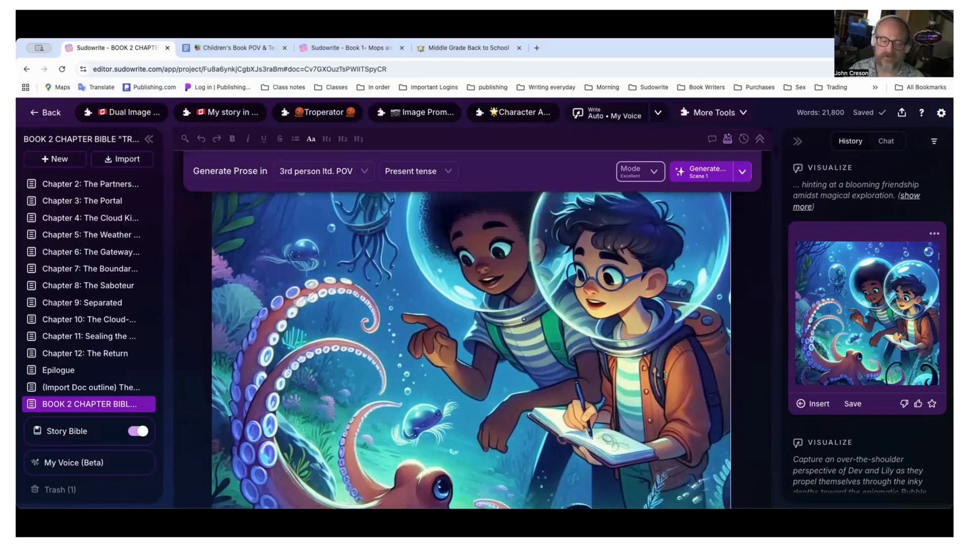
{"action": "scroll", "coordinate": [673, 380], "scroll_direction": "up", "scroll_amount": 6}
Append "In black and white scketch black on white backgroud." to the end of the octopus prompt.
{"action": "scroll", "coordinate": [673, 380], "scroll_direction": "down", "scroll_amount": 1}
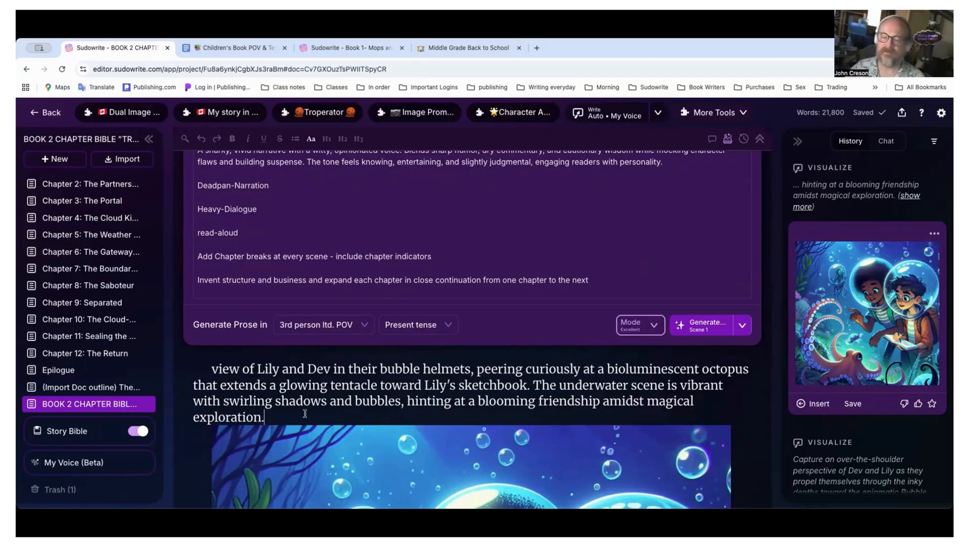
{"action": "type", "text": "In bla"}
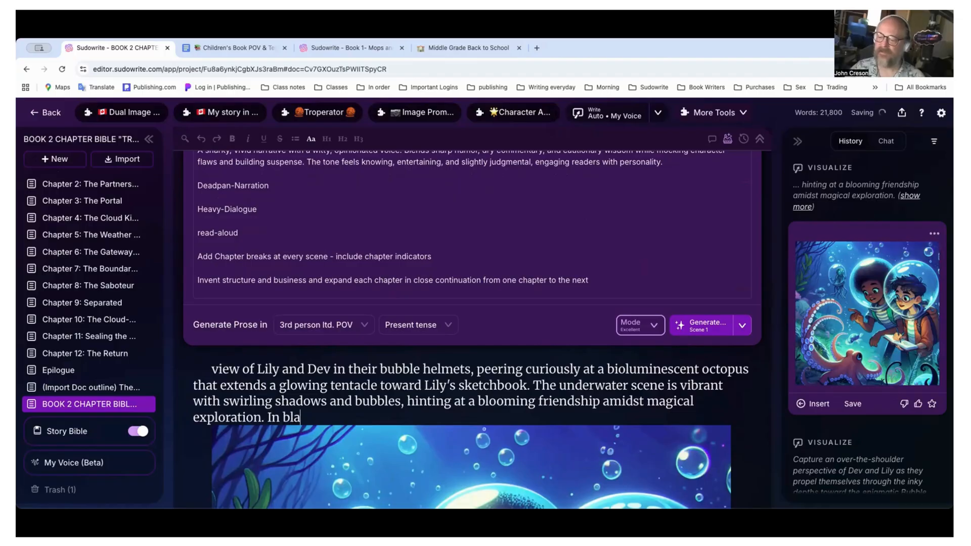
{"action": "type", "text": "ck and whi"}
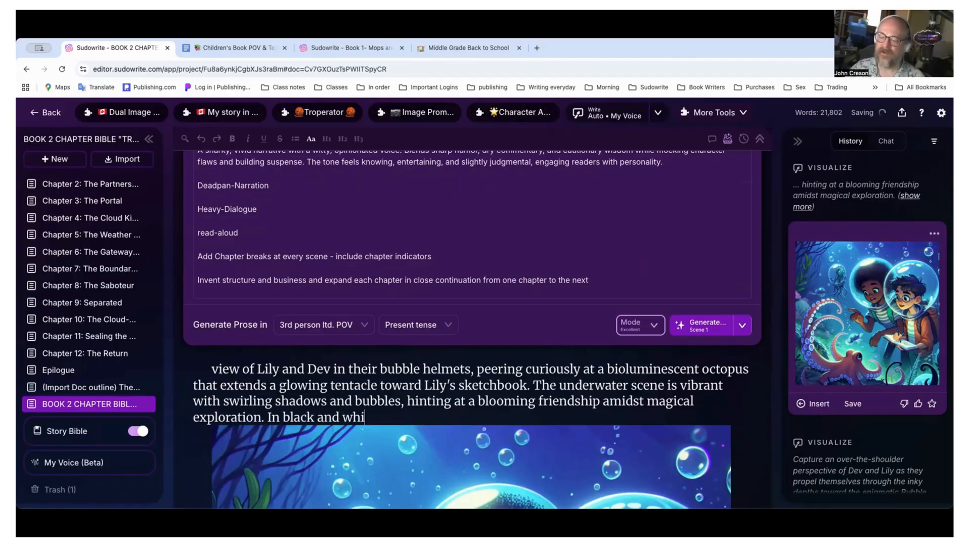
{"action": "type", "text": "te scketch"}
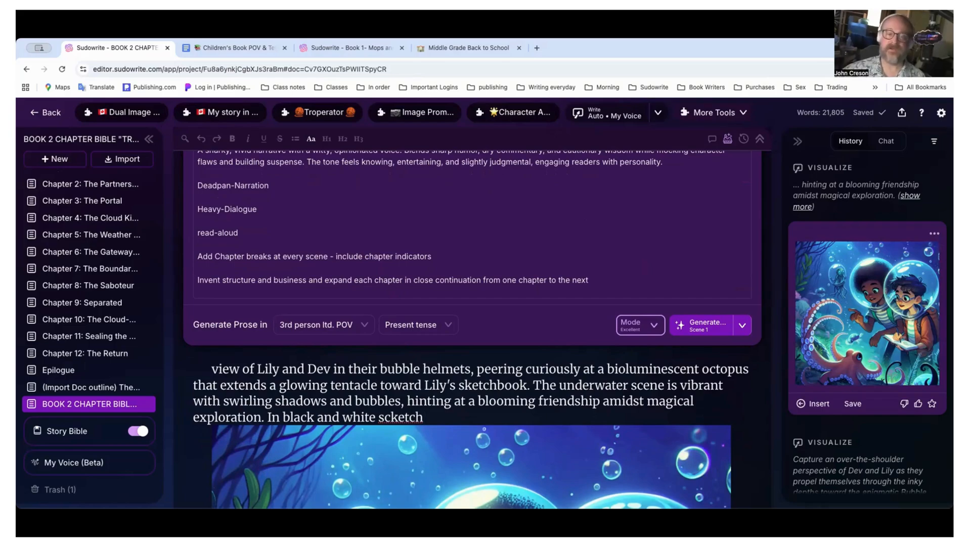
{"action": "type", "text": " blac"}
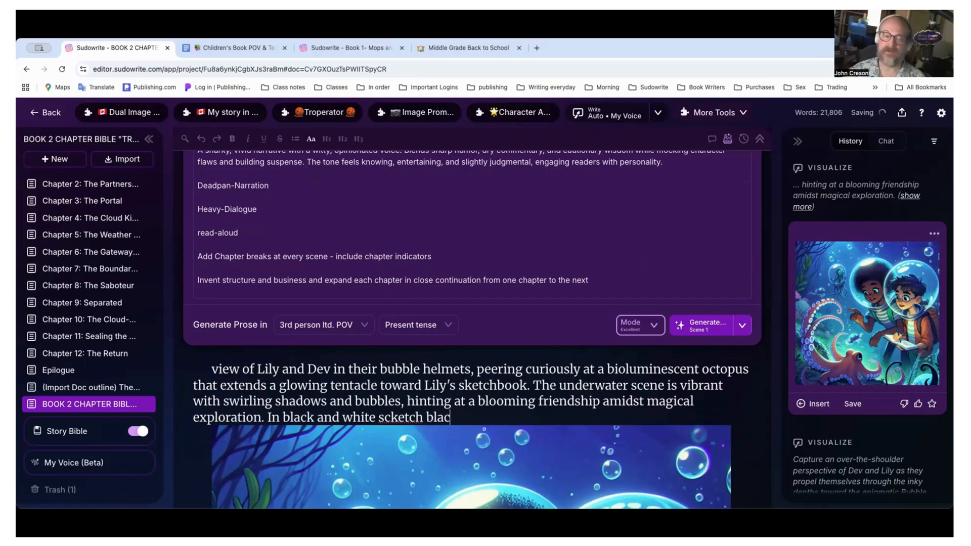
{"action": "type", "text": "k on whi"}
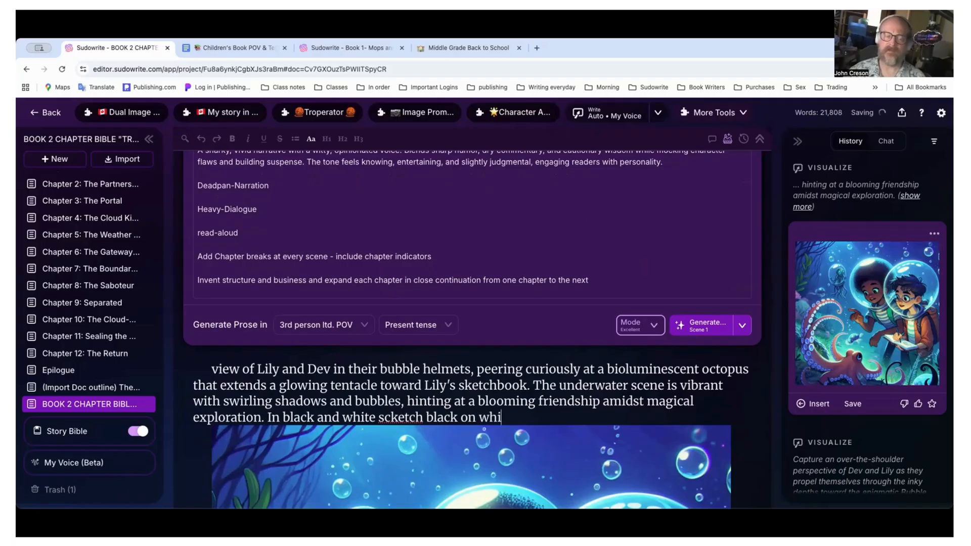
{"action": "type", "text": "te back"}
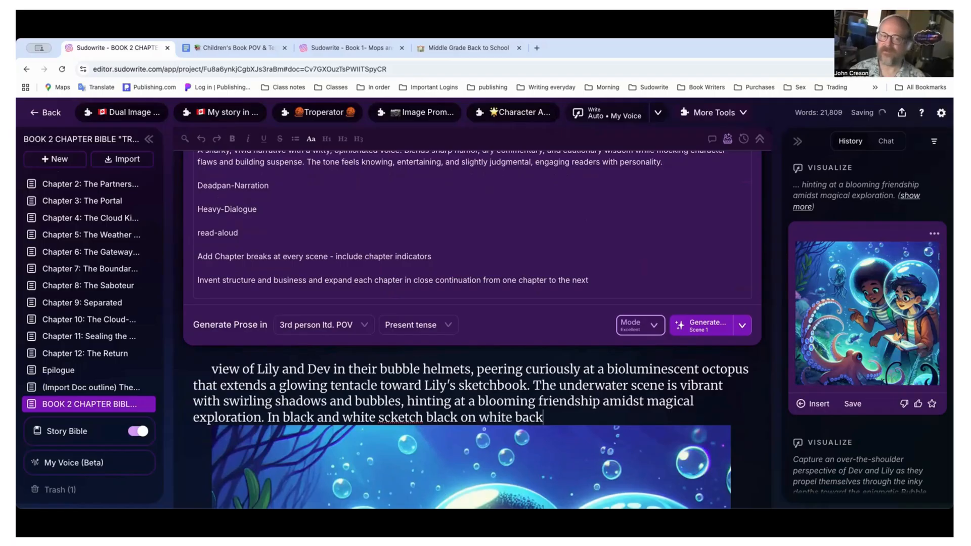
{"action": "type", "text": "groud."}
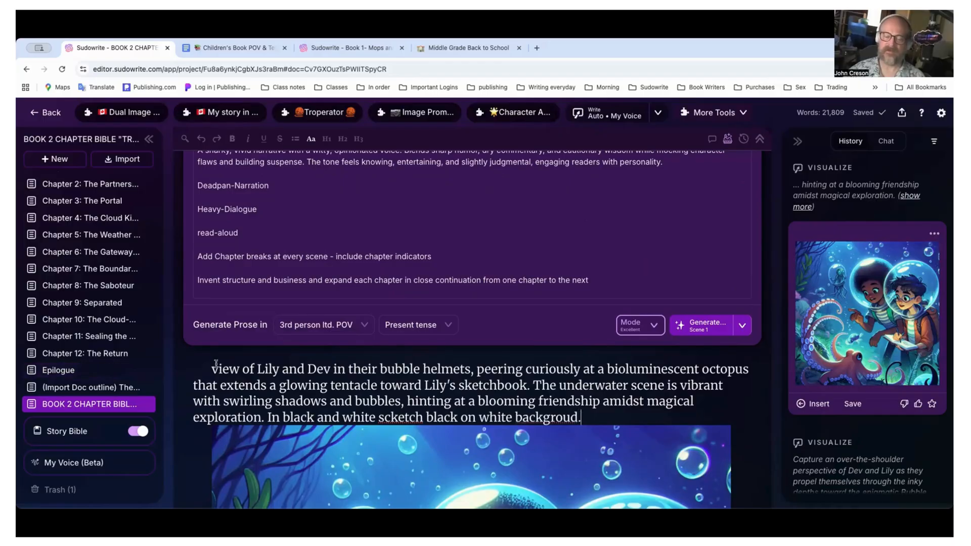
Generate another image with Visualize from the whole octopus prompt, including its black and white instruction.
{"action": "mouse_move", "coordinate": [210, 368]}
{"action": "left_mouse_down"}
{"action": "mouse_move", "coordinate": [332, 369]}
{"action": "mouse_move", "coordinate": [564, 402]}
{"action": "mouse_move", "coordinate": [577, 409]}
{"action": "mouse_move", "coordinate": [554, 416]}
{"action": "mouse_move", "coordinate": [587, 417]}
{"action": "mouse_move", "coordinate": [283, 368]}
{"action": "mouse_move", "coordinate": [210, 369]}
{"action": "left_mouse_up"}
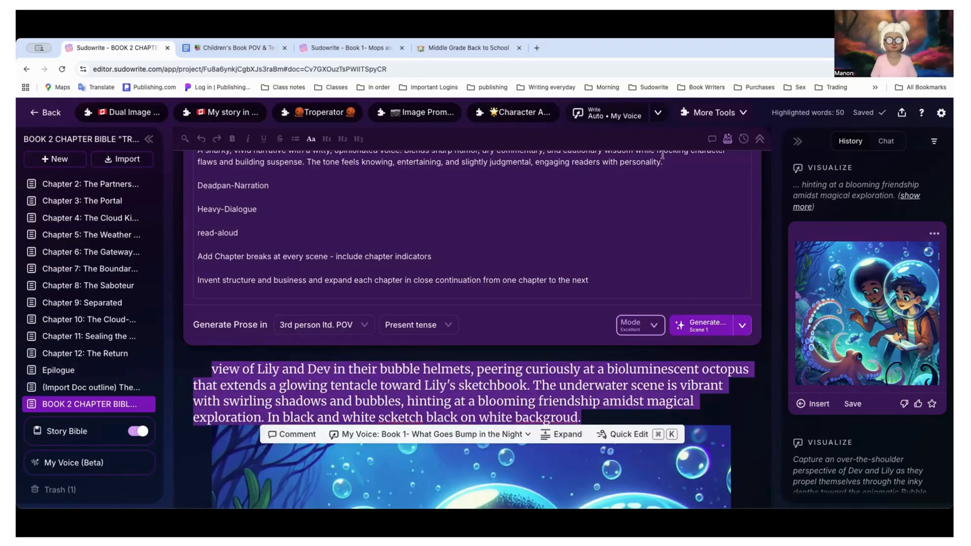
{"action": "left_click", "coordinate": [728, 111]}
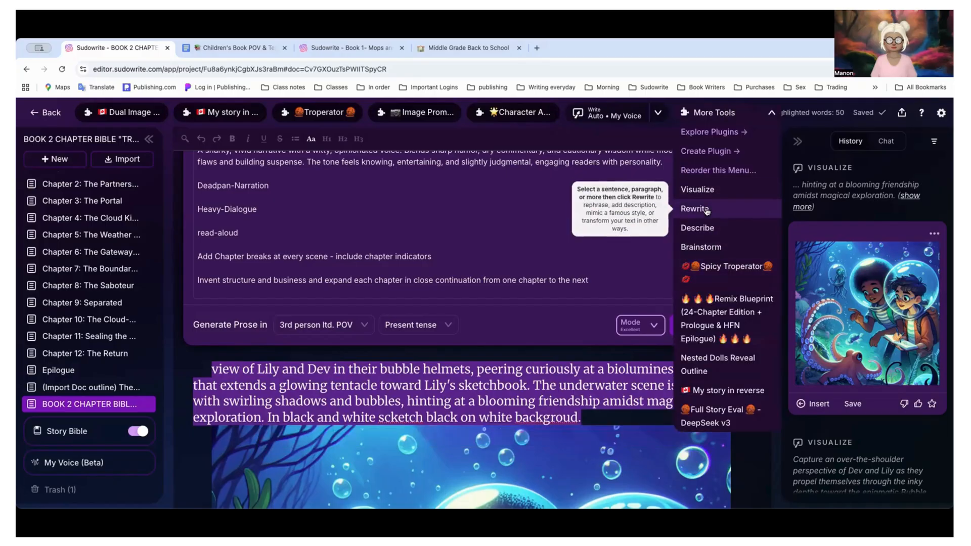
{"action": "left_click", "coordinate": [707, 192]}
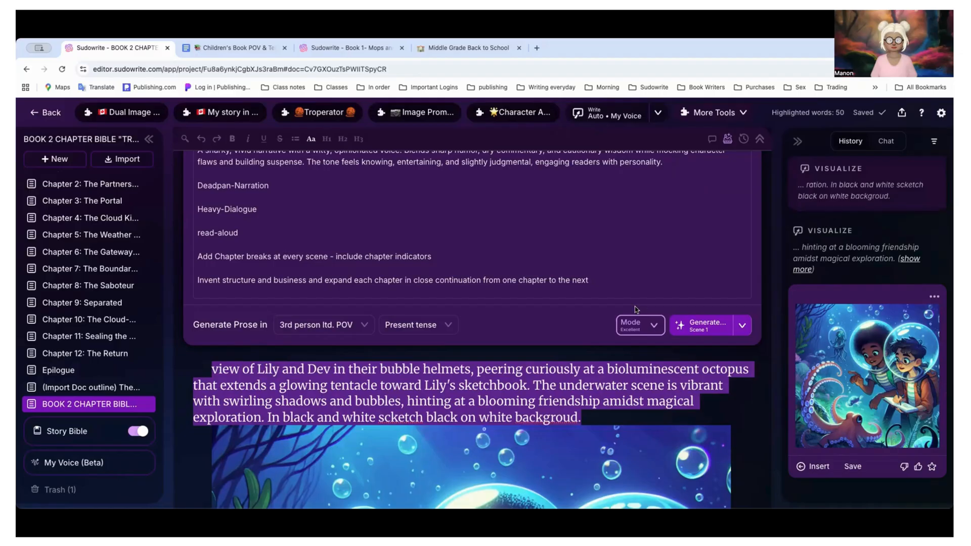
Correct the spelling of the octopus prompt's last word to "background" and highlight the misspelled "scketch".
{"action": "left_click", "coordinate": [565, 418]}
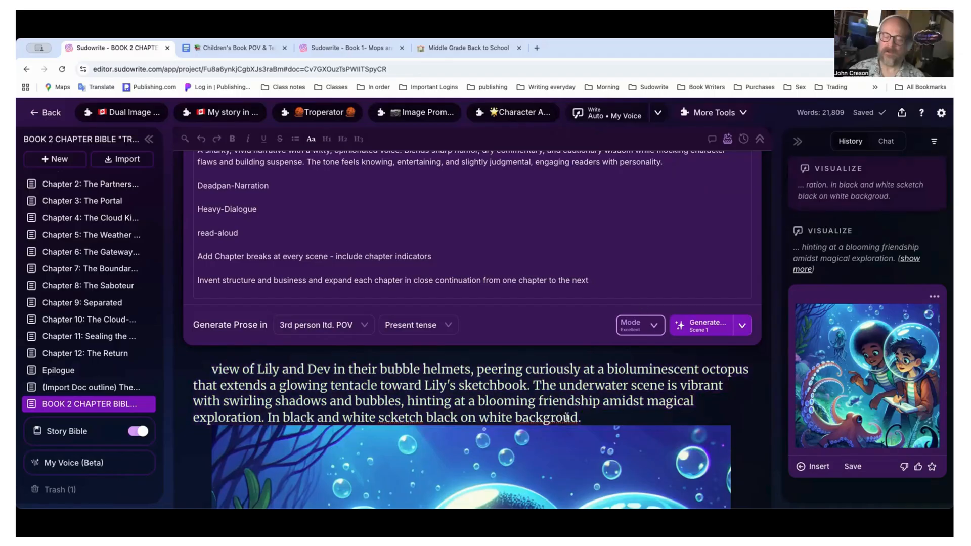
{"action": "type", "text": "n"}
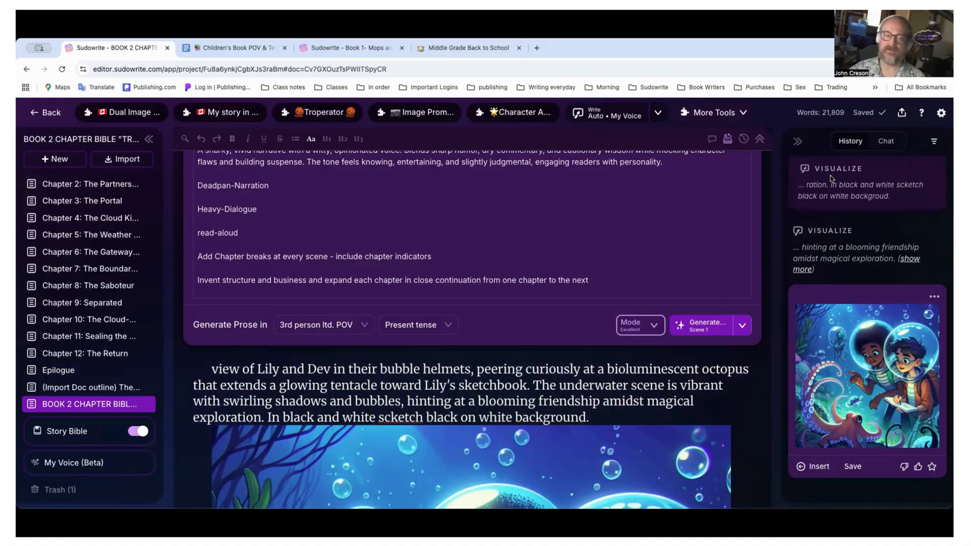
{"action": "left_click", "coordinate": [405, 417]}
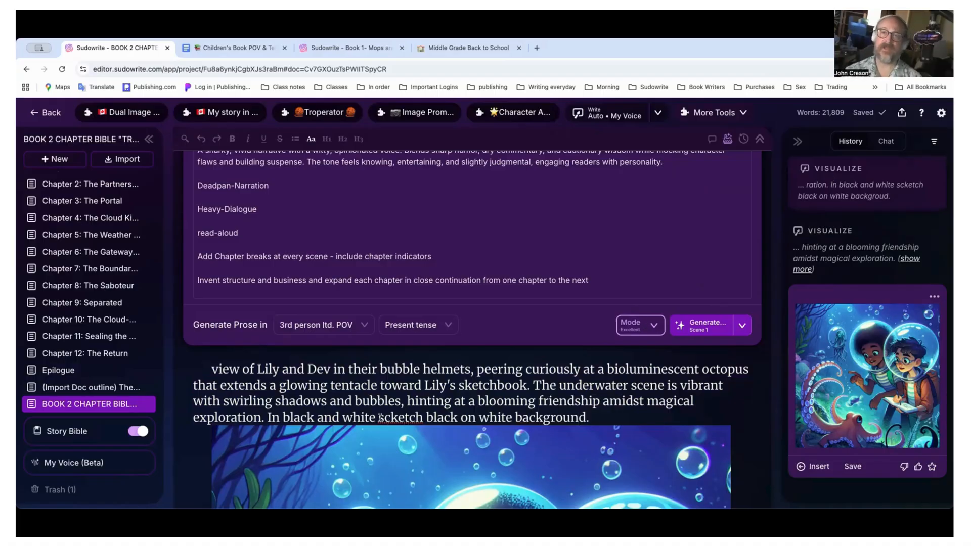
{"action": "left_click_drag", "start_coordinate": [384, 417], "coordinate": [421, 417]}
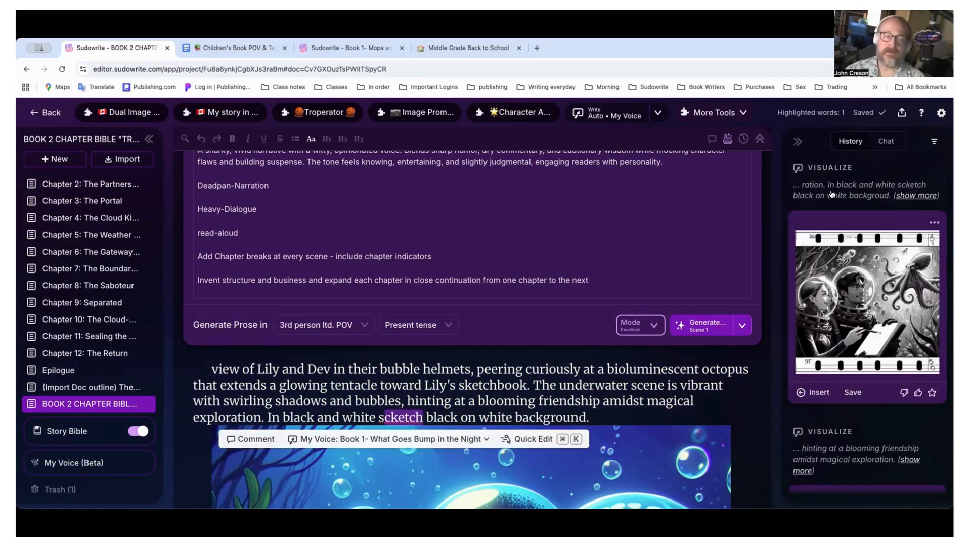
{"action": "left_click", "coordinate": [693, 384]}
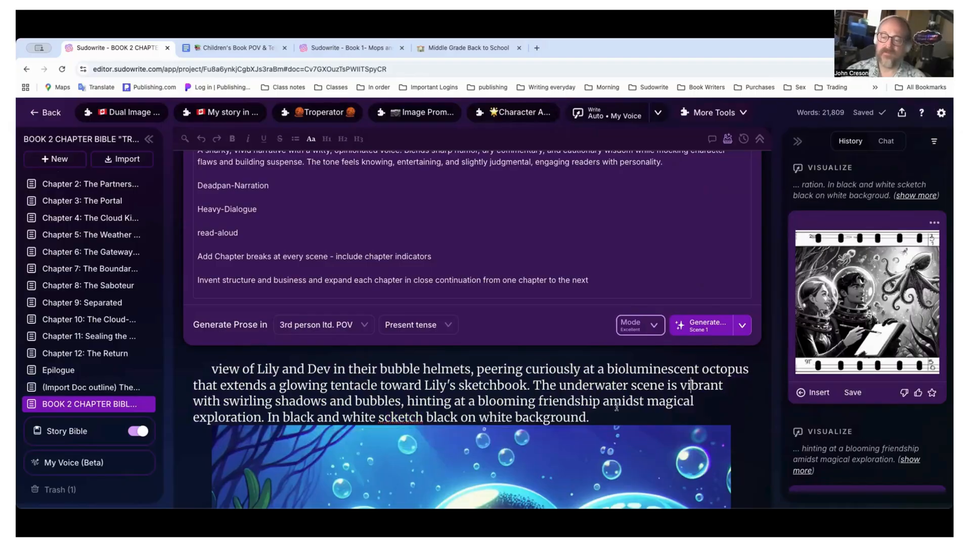
Insert the black and white octopus image on a new line below the prompt and view it in the document.
{"action": "left_click", "coordinate": [616, 411]}
{"action": "key", "text": "Return"}
{"action": "scroll", "coordinate": [690, 407], "scroll_direction": "up", "scroll_amount": 1}
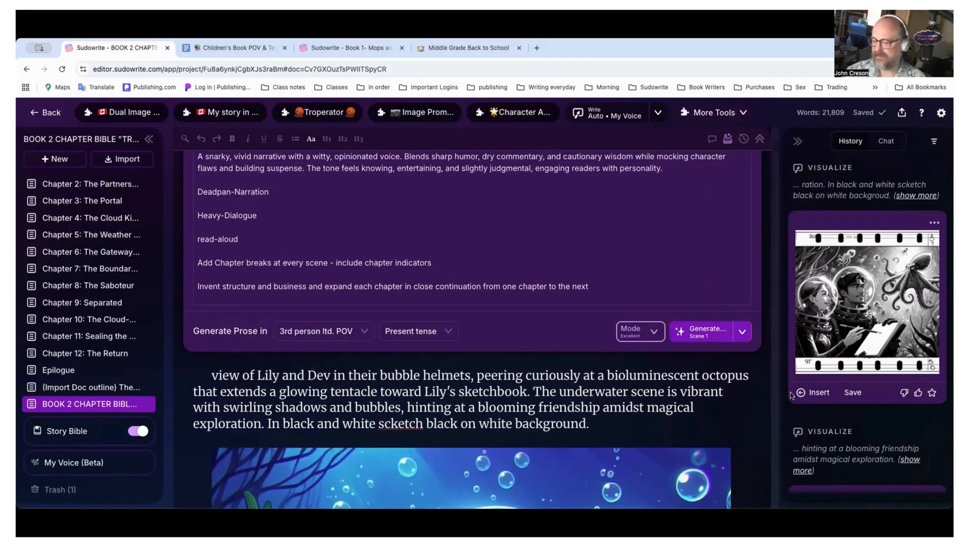
{"action": "left_click", "coordinate": [814, 392]}
{"action": "scroll", "coordinate": [653, 373], "scroll_direction": "down", "scroll_amount": 1}
{"action": "scroll", "coordinate": [652, 372], "scroll_direction": "down", "scroll_amount": 5}
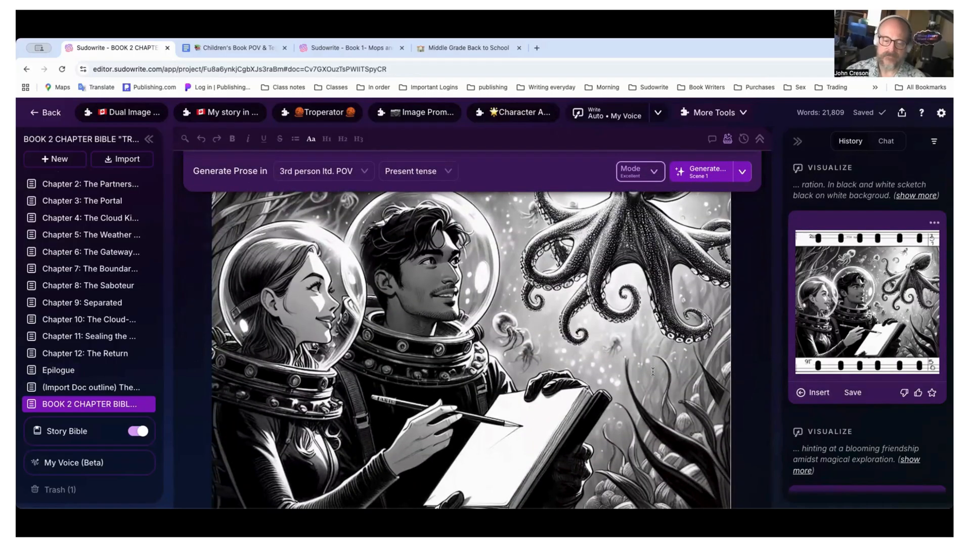
{"action": "scroll", "coordinate": [653, 371], "scroll_direction": "down", "scroll_amount": 3}
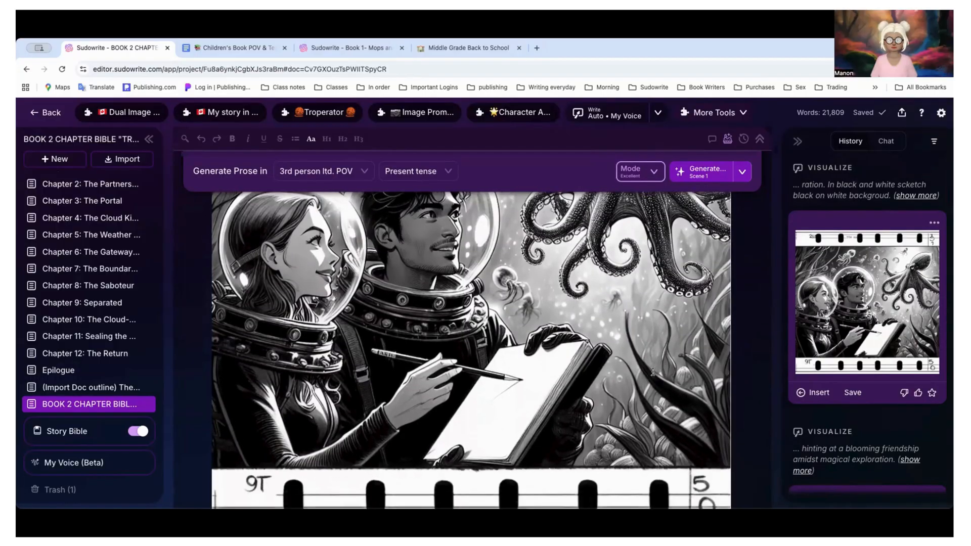
Review the inserted color illustrations in the Book 2 chapter bible and compare them with the black and white octopus image.
{"action": "scroll", "coordinate": [656, 364], "scroll_direction": "down", "scroll_amount": 10}
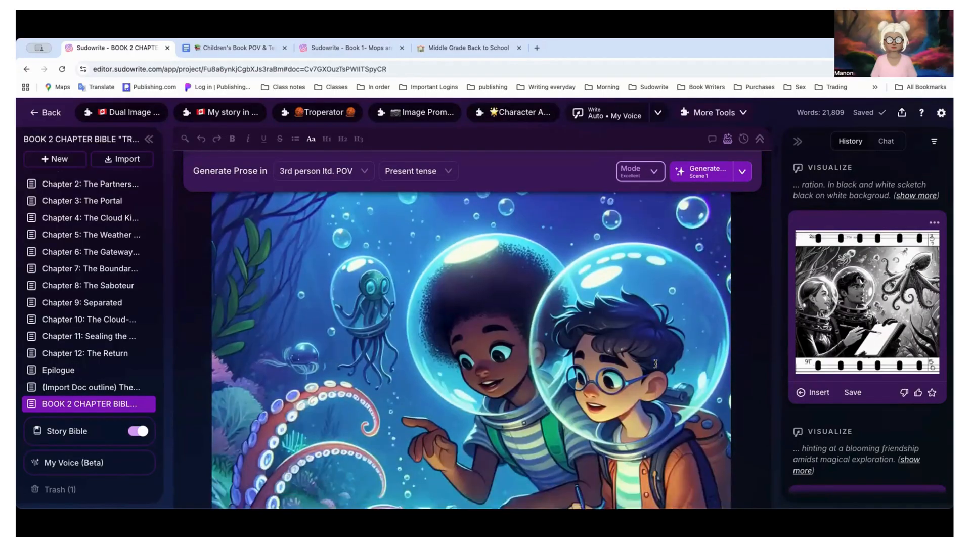
{"action": "scroll", "coordinate": [655, 362], "scroll_direction": "down", "scroll_amount": 10}
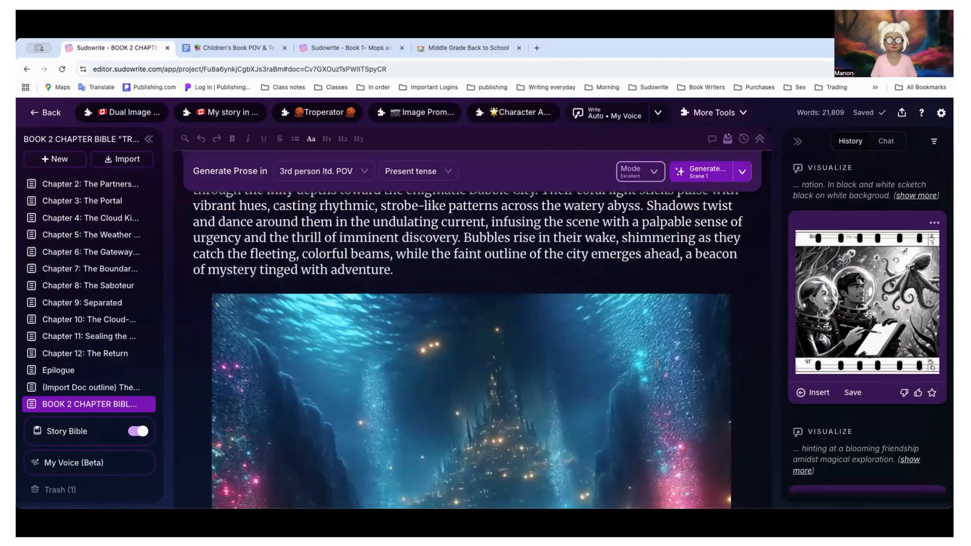
{"action": "scroll", "coordinate": [657, 362], "scroll_direction": "down", "scroll_amount": 4}
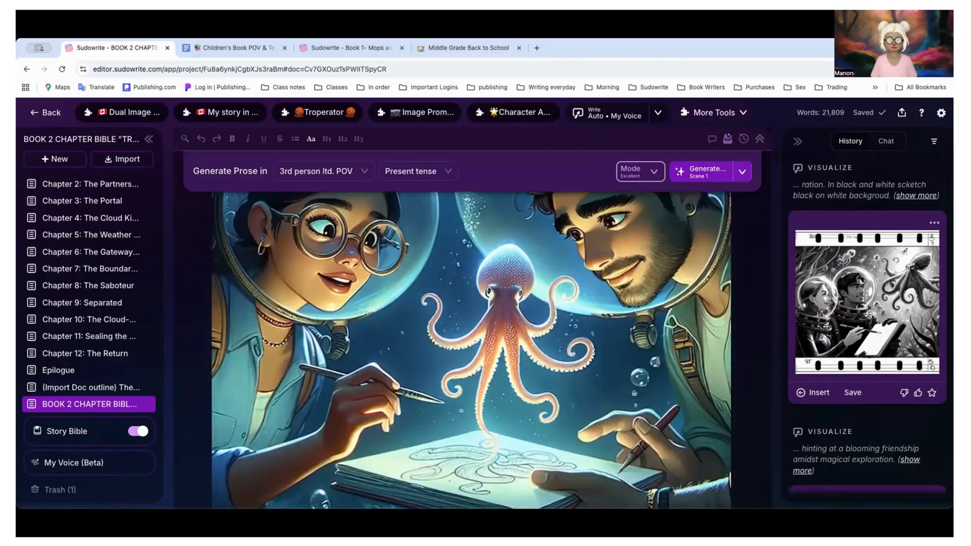
{"action": "scroll", "coordinate": [657, 362], "scroll_direction": "up", "scroll_amount": 6}
{"action": "scroll", "coordinate": [658, 362], "scroll_direction": "down", "scroll_amount": 15}
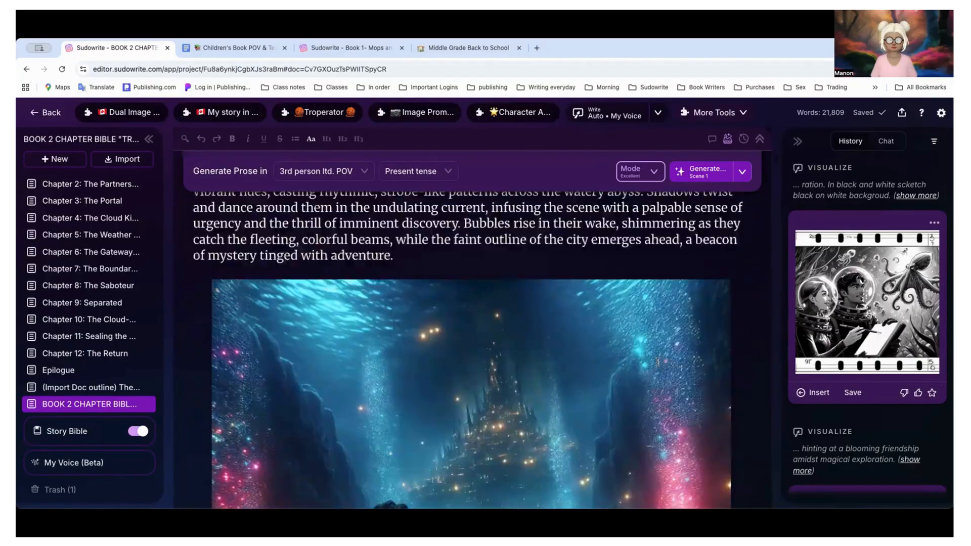
{"action": "scroll", "coordinate": [659, 362], "scroll_direction": "down", "scroll_amount": 1}
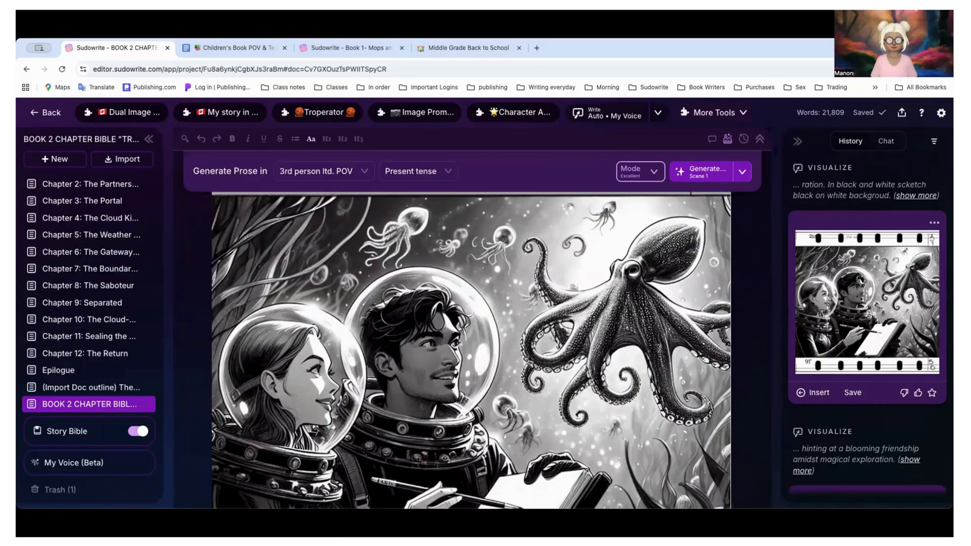
{"action": "scroll", "coordinate": [573, 375], "scroll_direction": "down", "scroll_amount": 2}
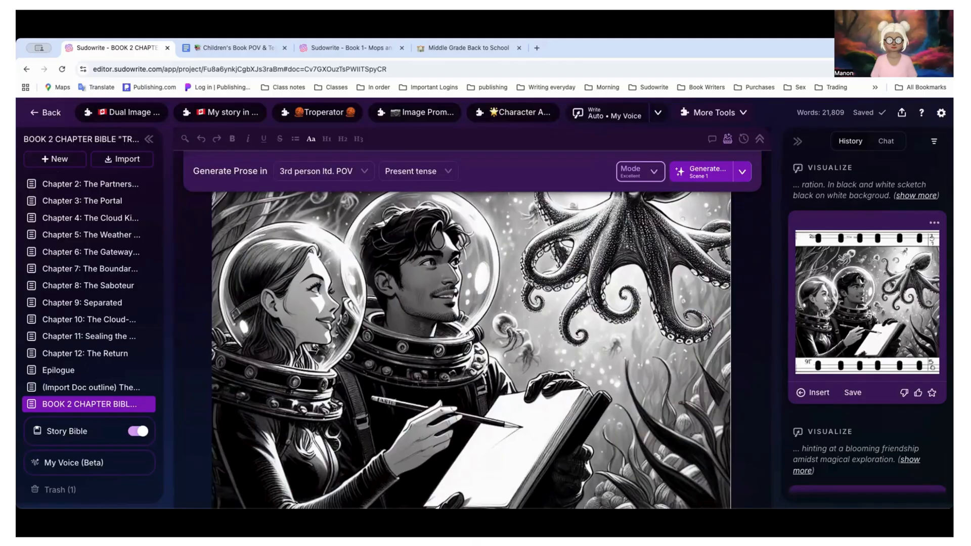
{"action": "scroll", "coordinate": [573, 374], "scroll_direction": "down", "scroll_amount": 4}
{"action": "scroll", "coordinate": [574, 375], "scroll_direction": "up", "scroll_amount": 6}
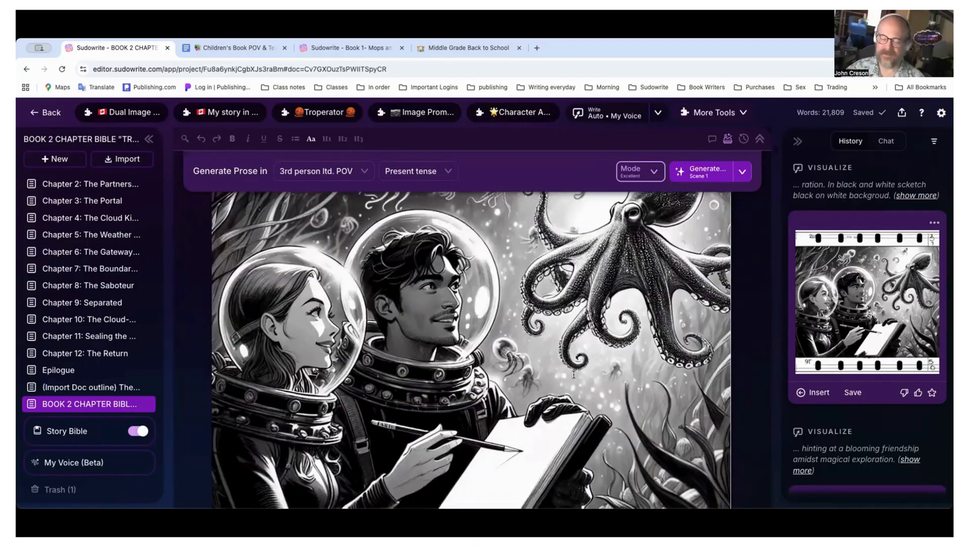
{"action": "scroll", "coordinate": [573, 375], "scroll_direction": "down", "scroll_amount": 1}
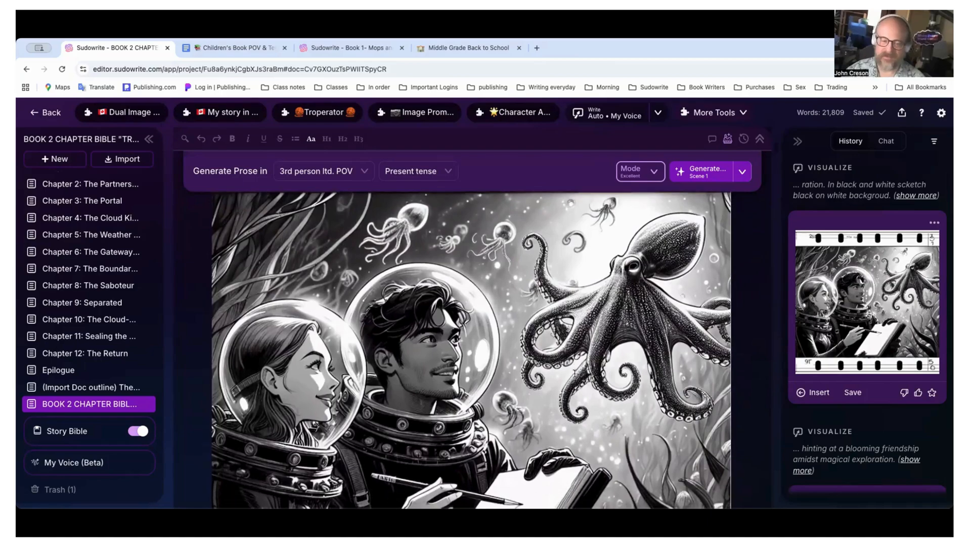